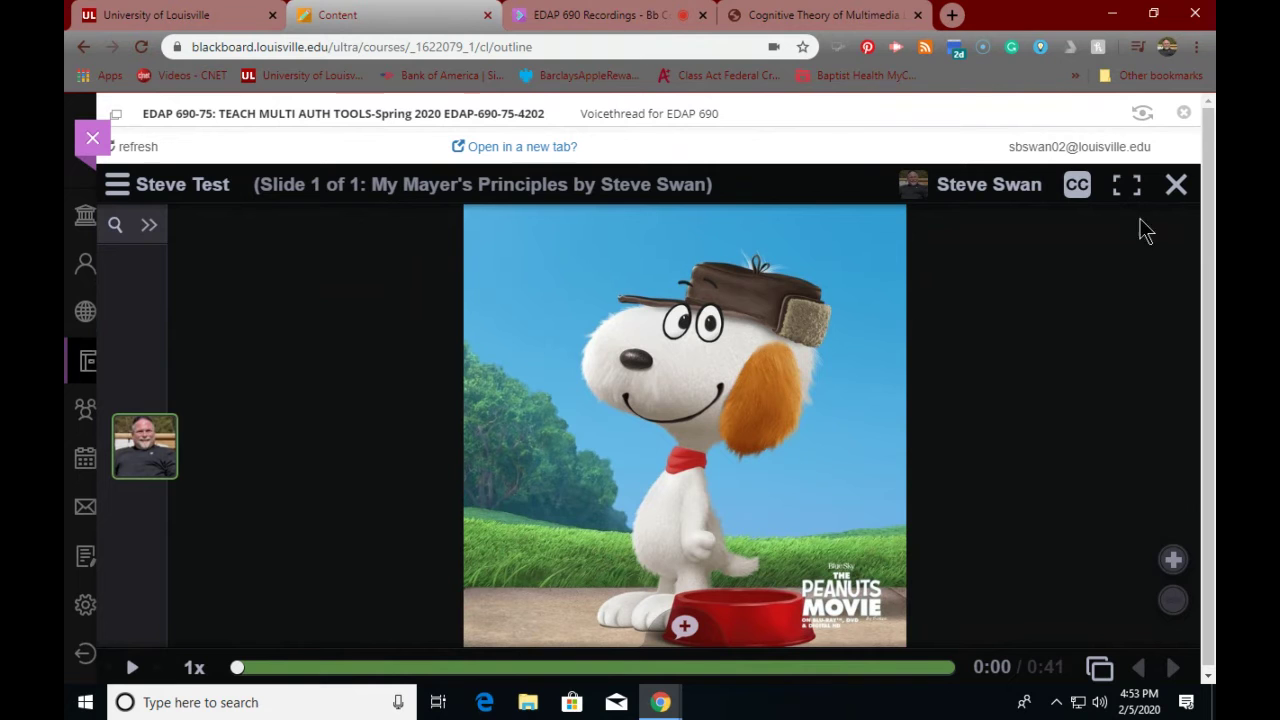
- Close the open slide and show the media source choices for adding another item to the VoiceThread
left_click(1176, 187)
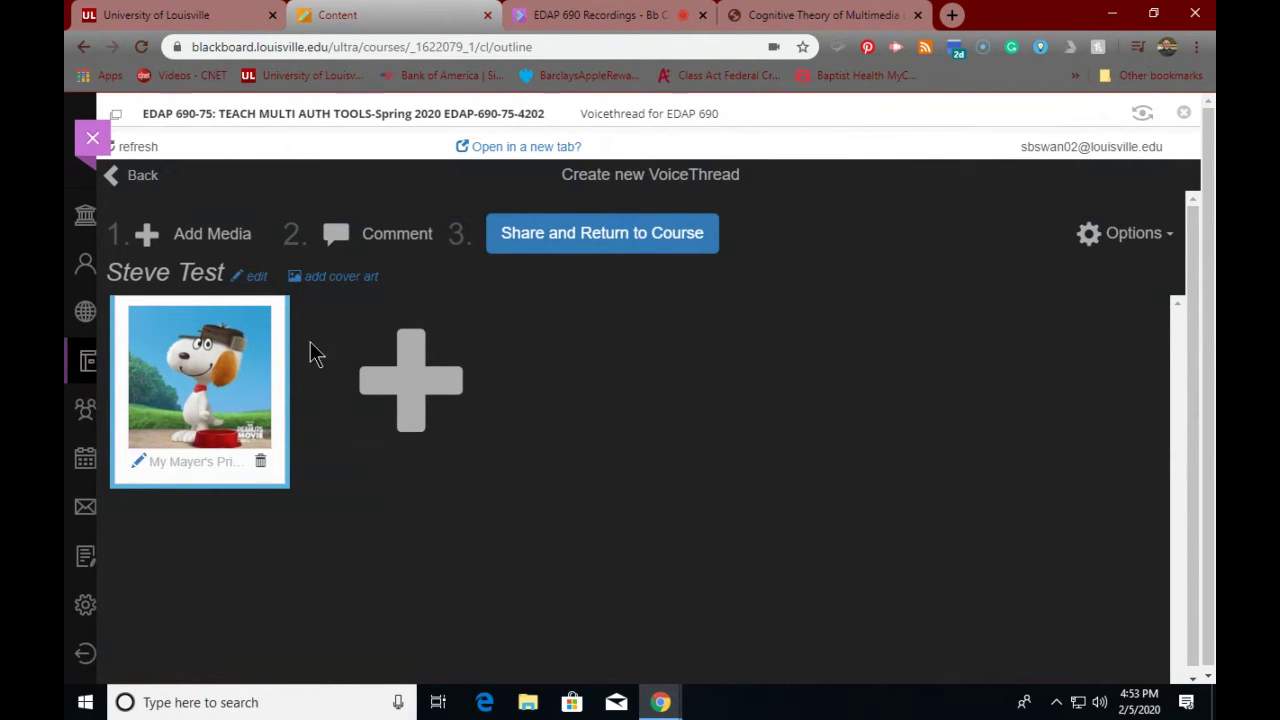
left_click(429, 371)
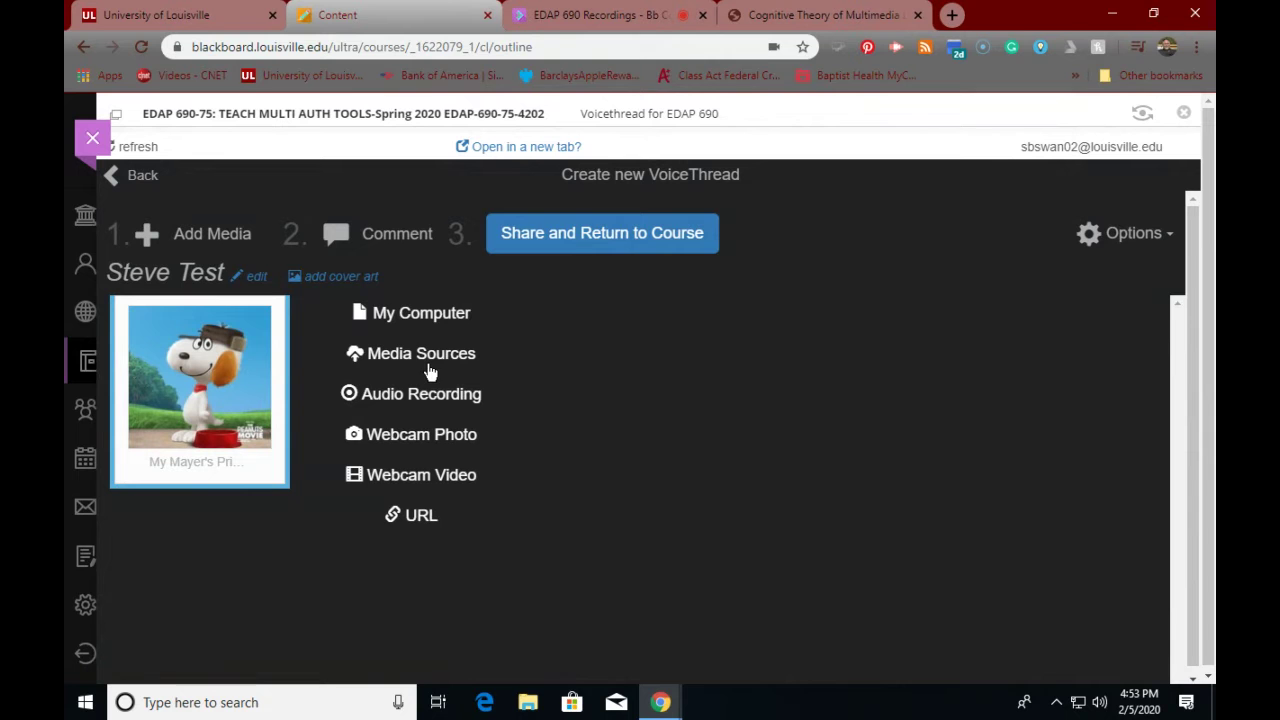
left_click(417, 331)
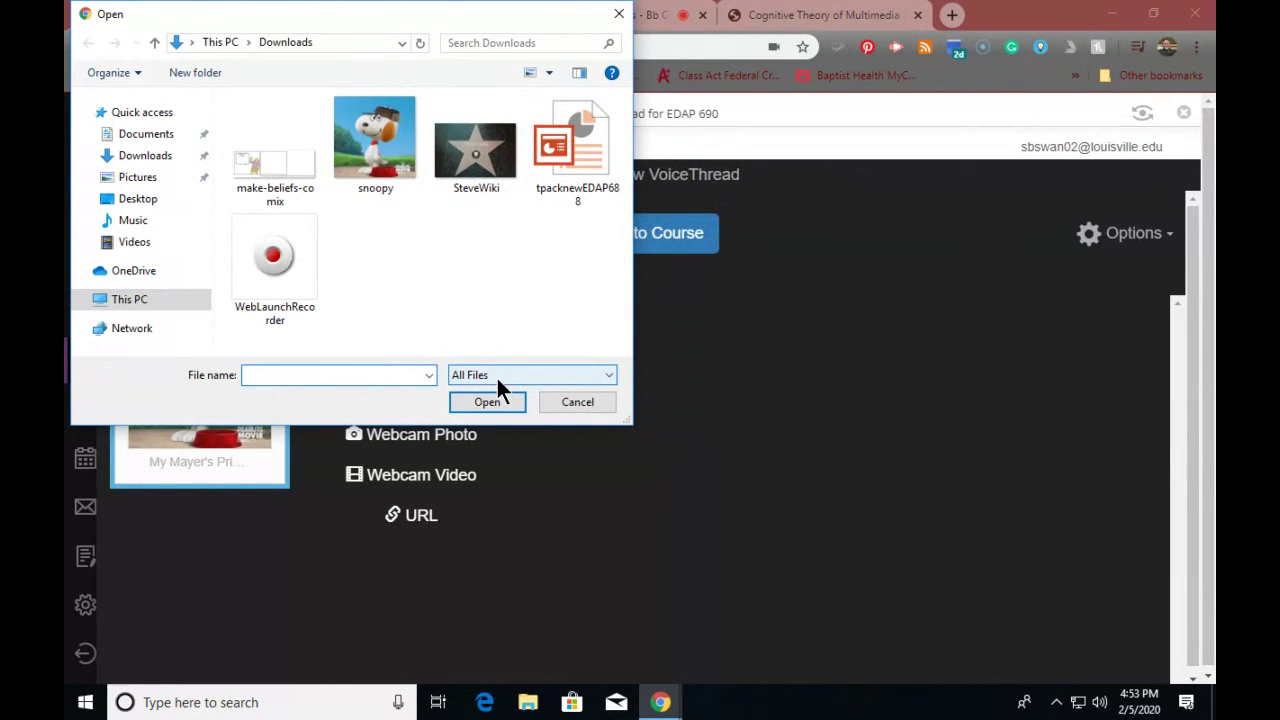
left_click(138, 204)
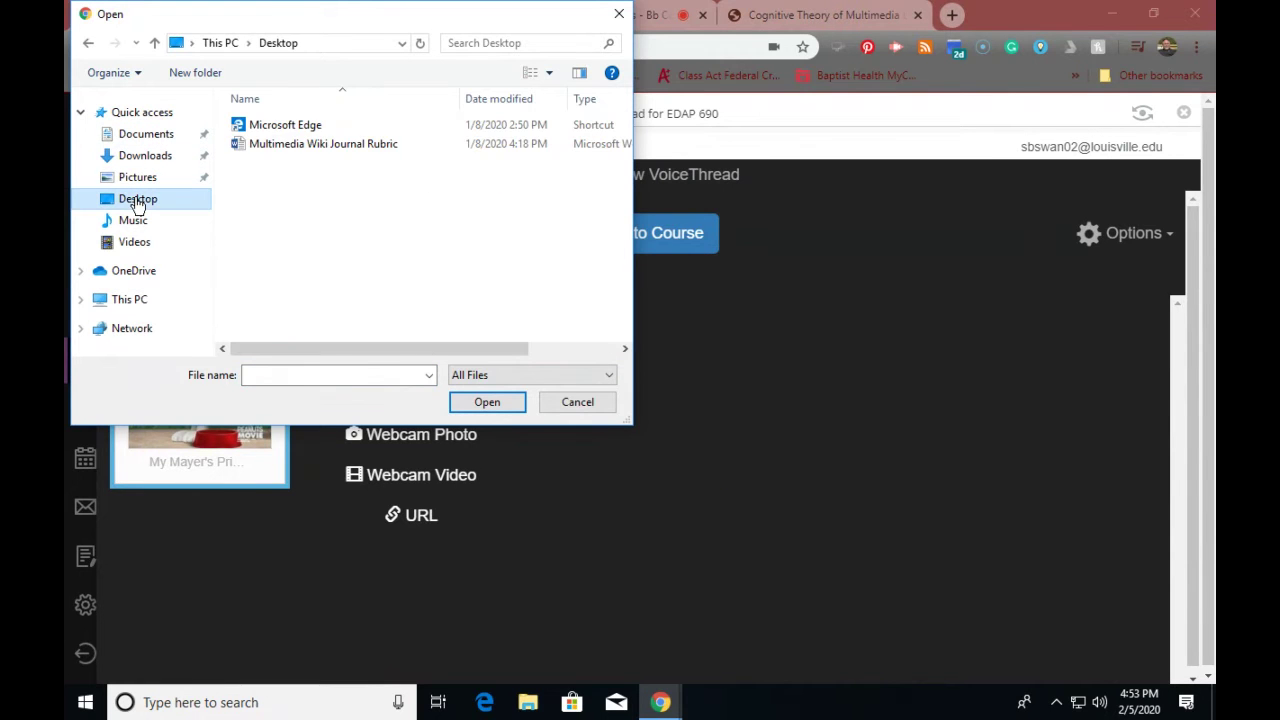
left_click(256, 144)
left_click(146, 134)
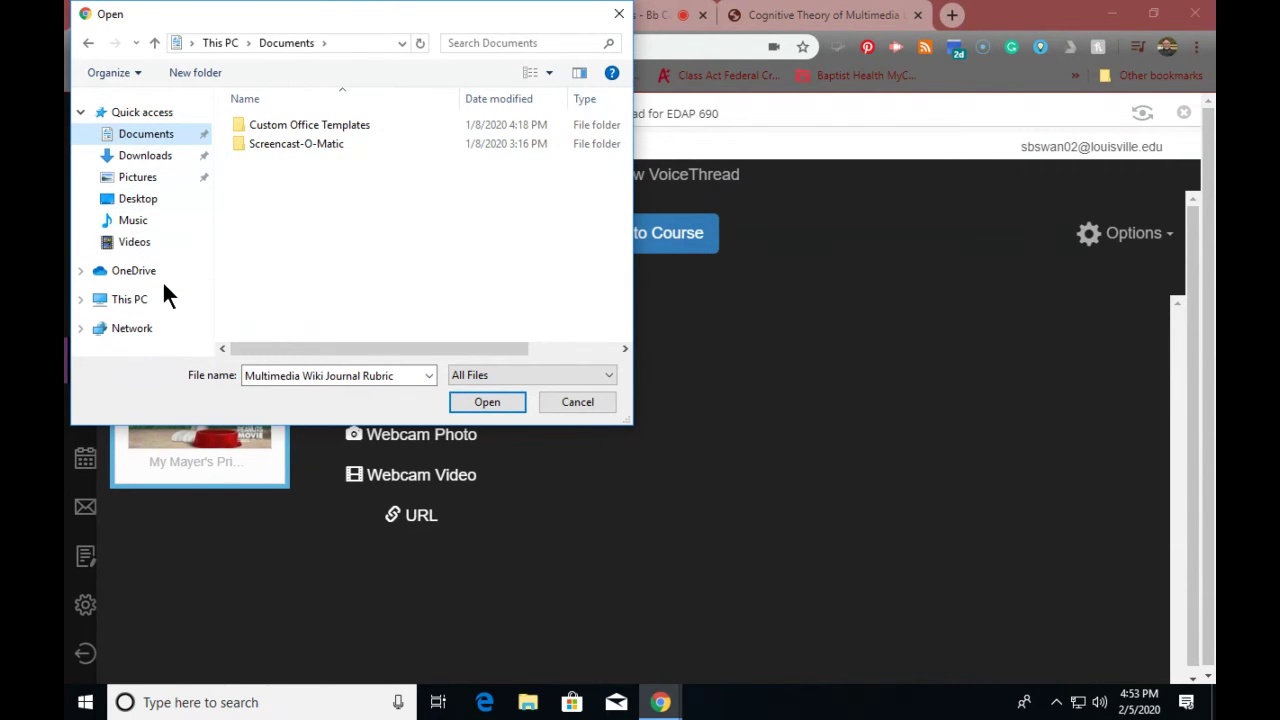
left_click(130, 302)
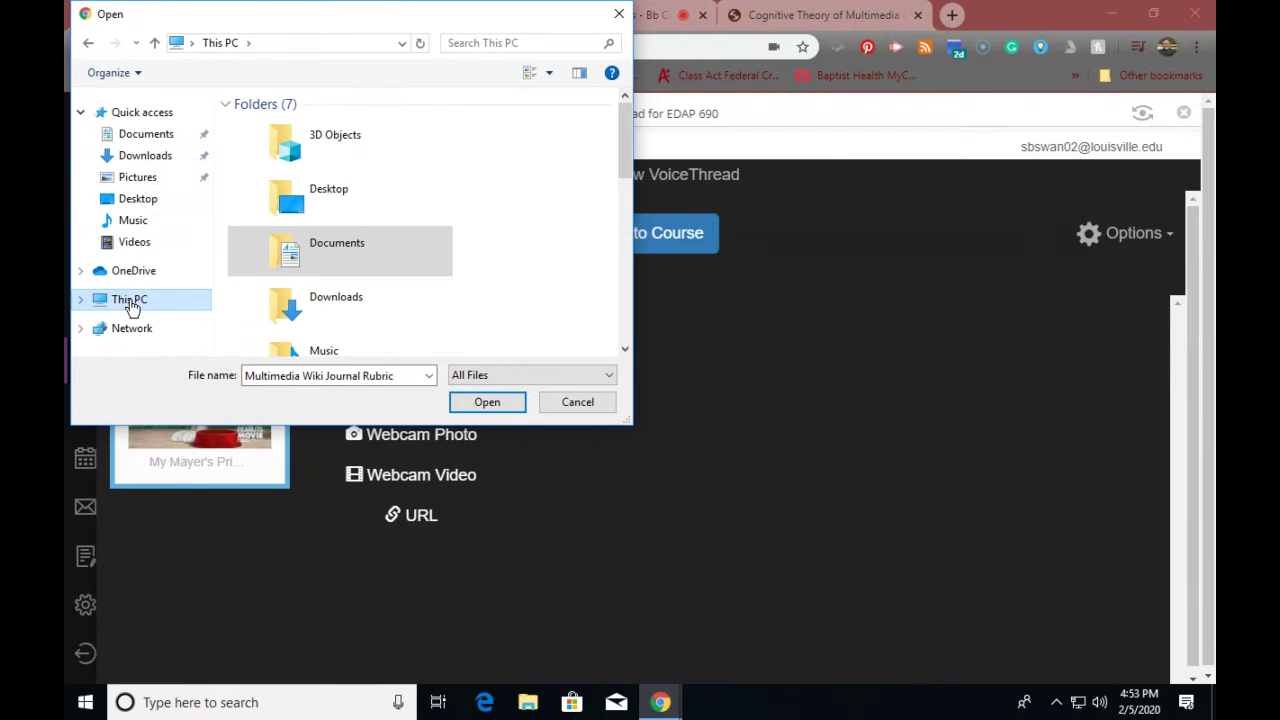
left_click(295, 237)
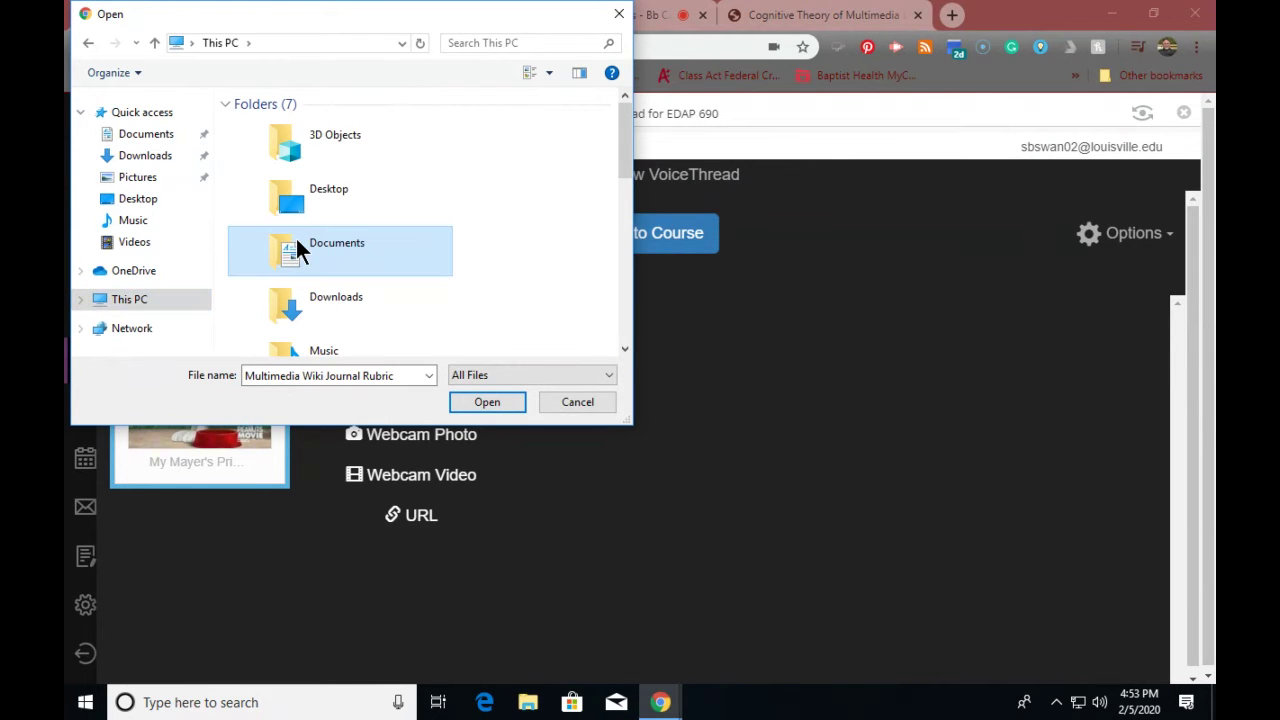
left_click(590, 403)
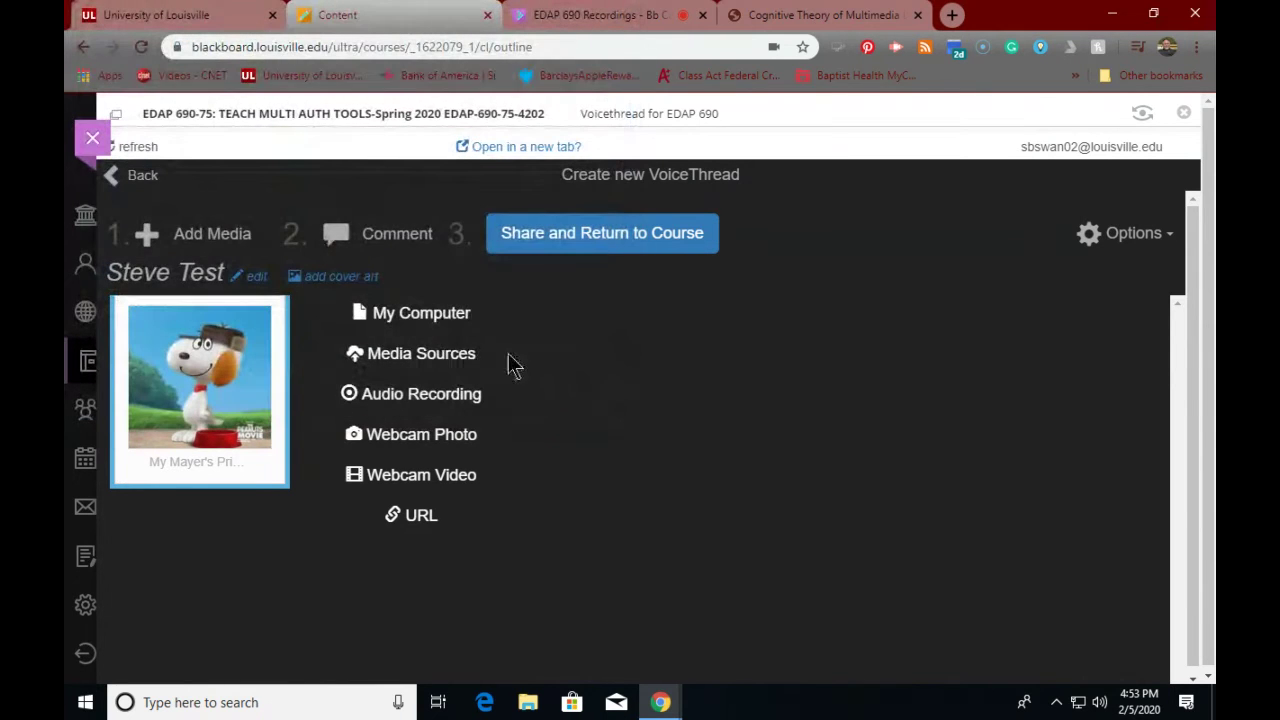
- Upload the PowerPoint file tpacknewEDAP688 from the computer's Downloads folder as additional VoiceThread media
left_click(407, 312)
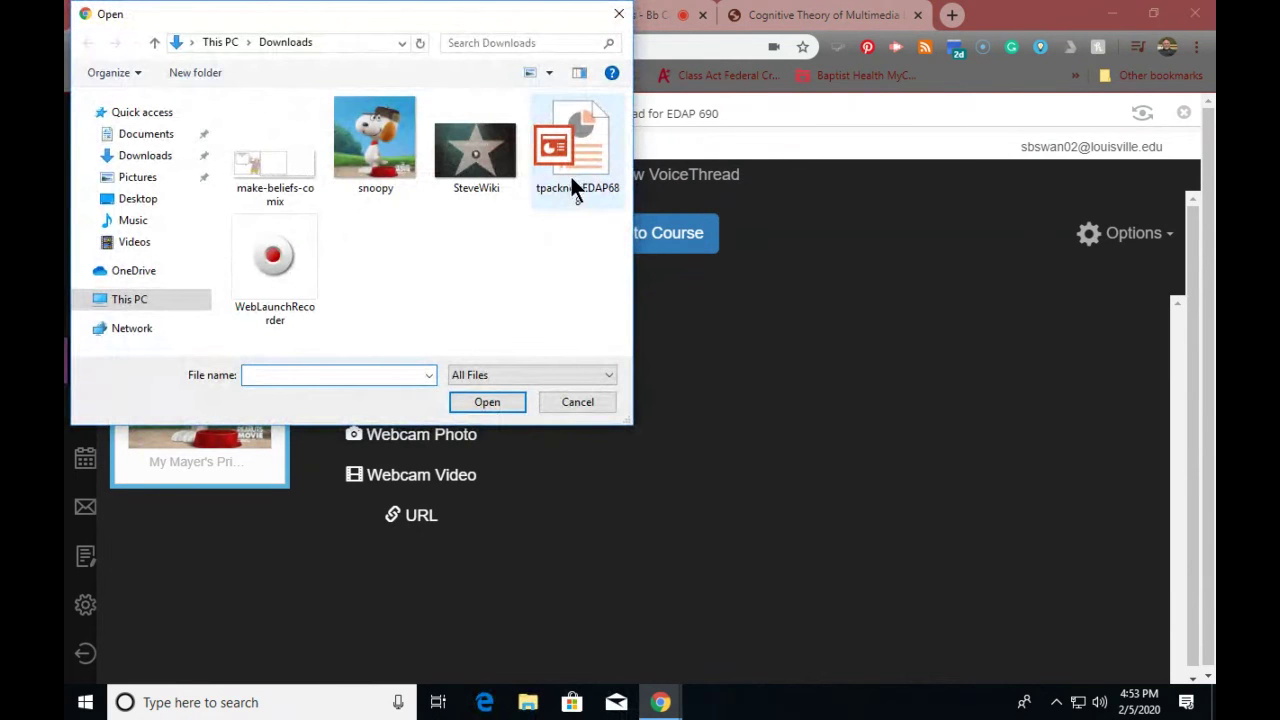
left_click(569, 172)
left_click(487, 402)
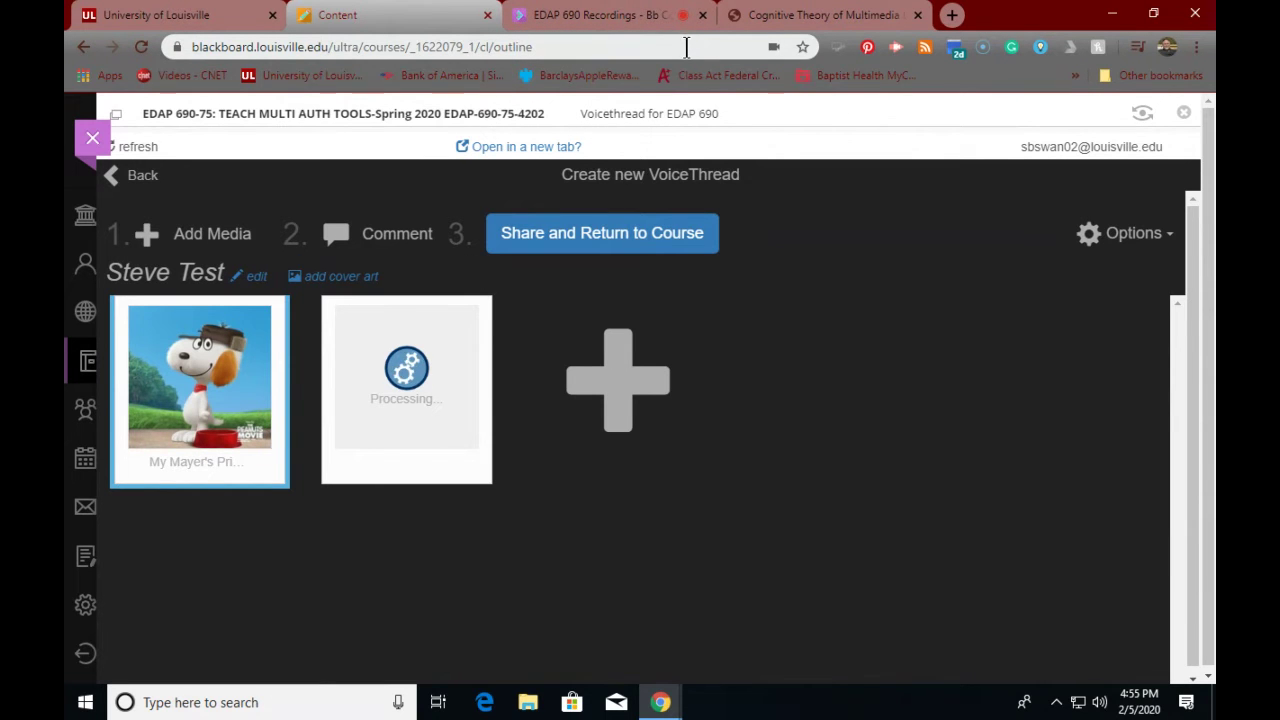
- Open slides.google.com in a new browser tab and create a blank presentation
left_click(952, 16)
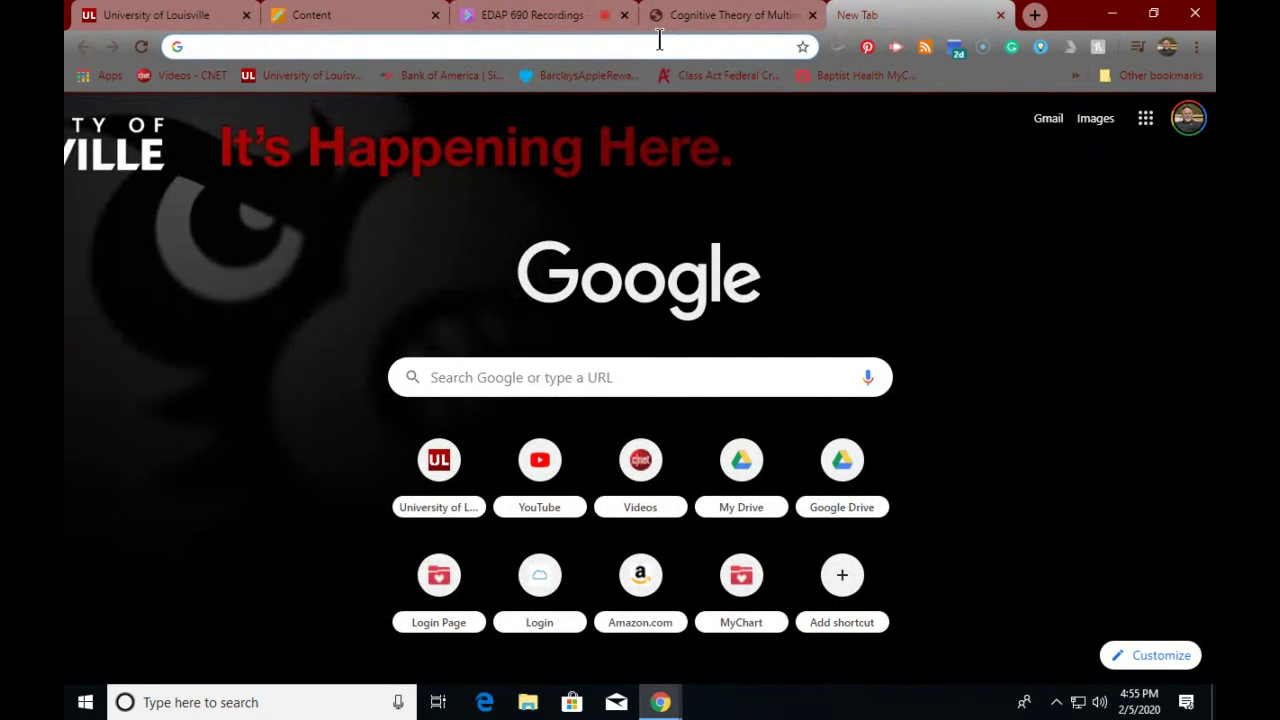
type("sli")
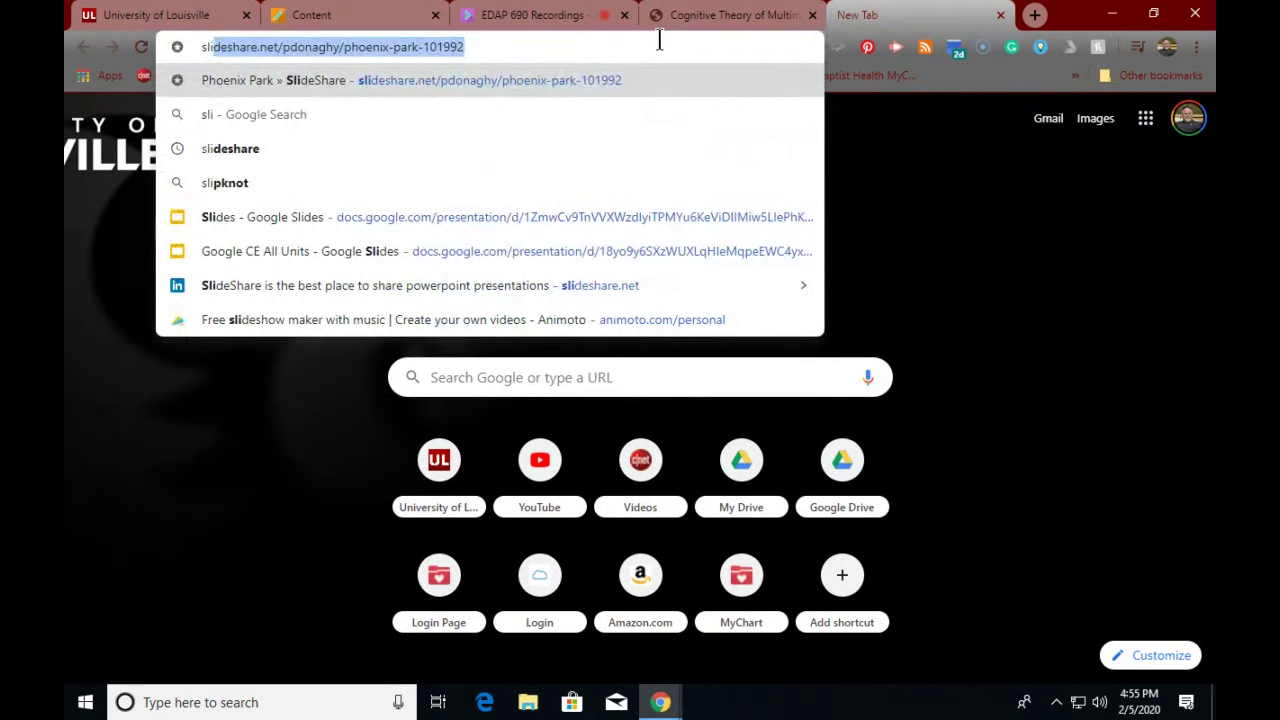
type("des.goo")
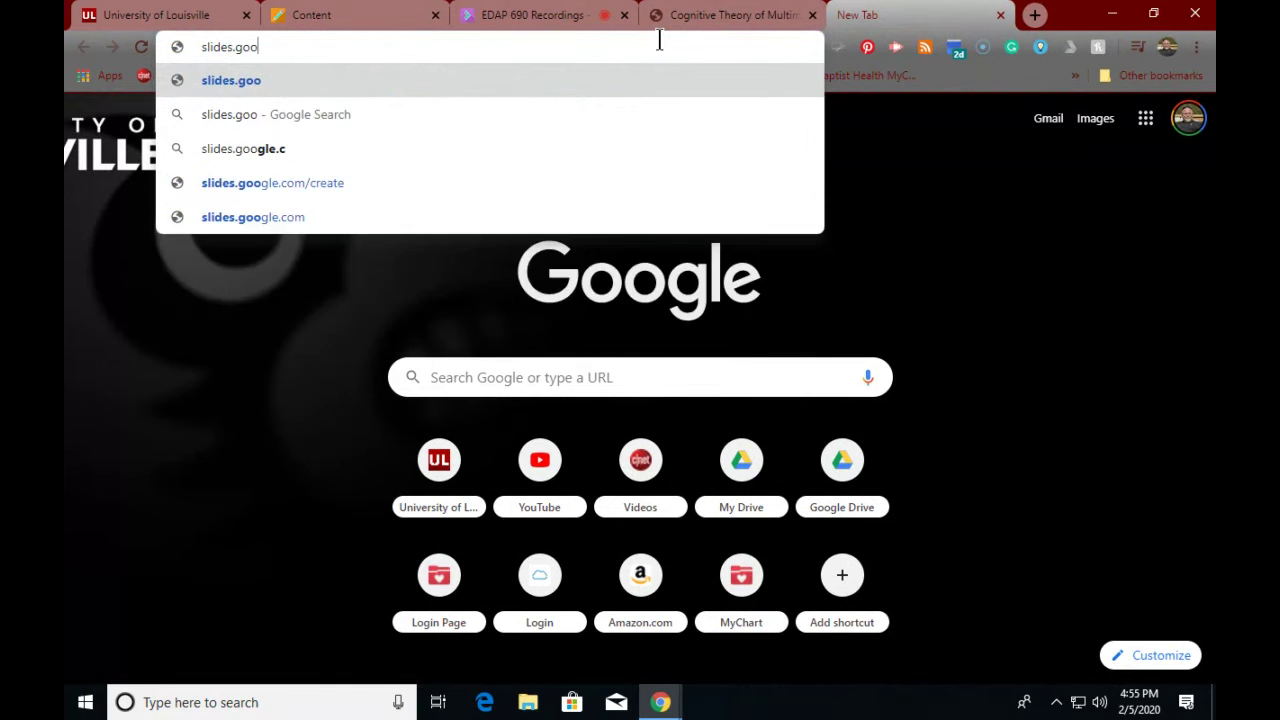
type("gle.com")
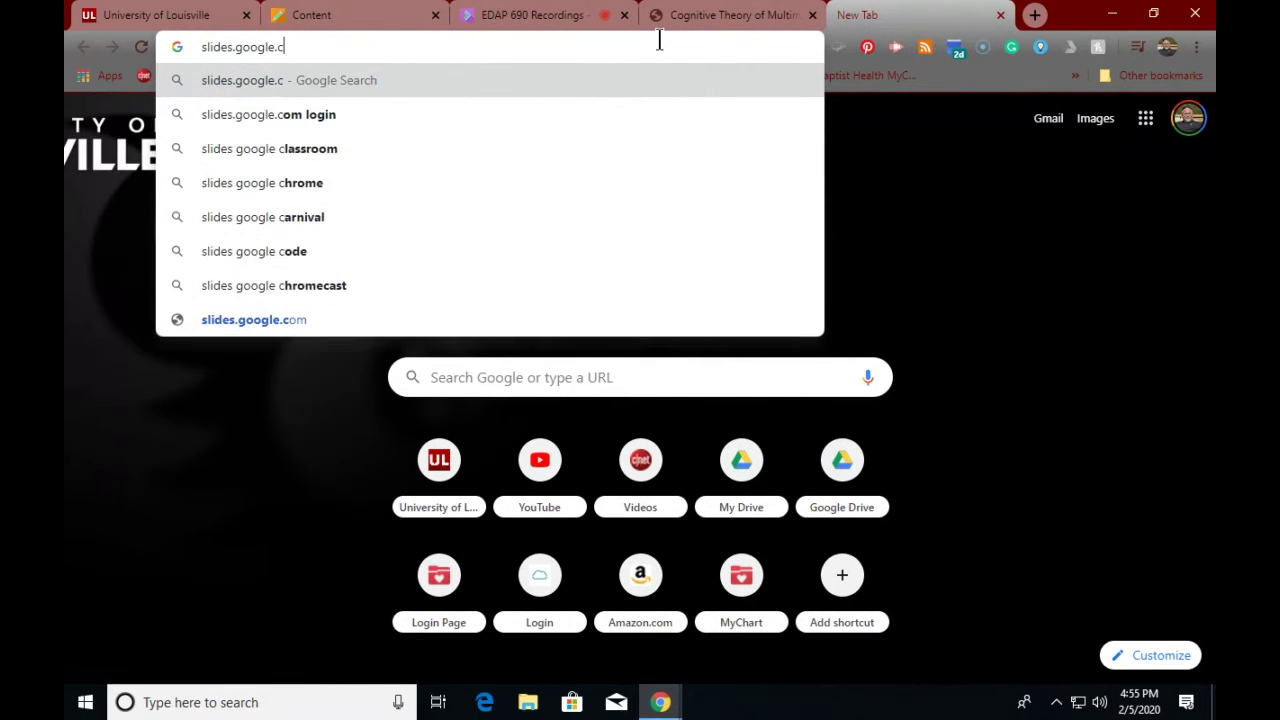
key("Return")
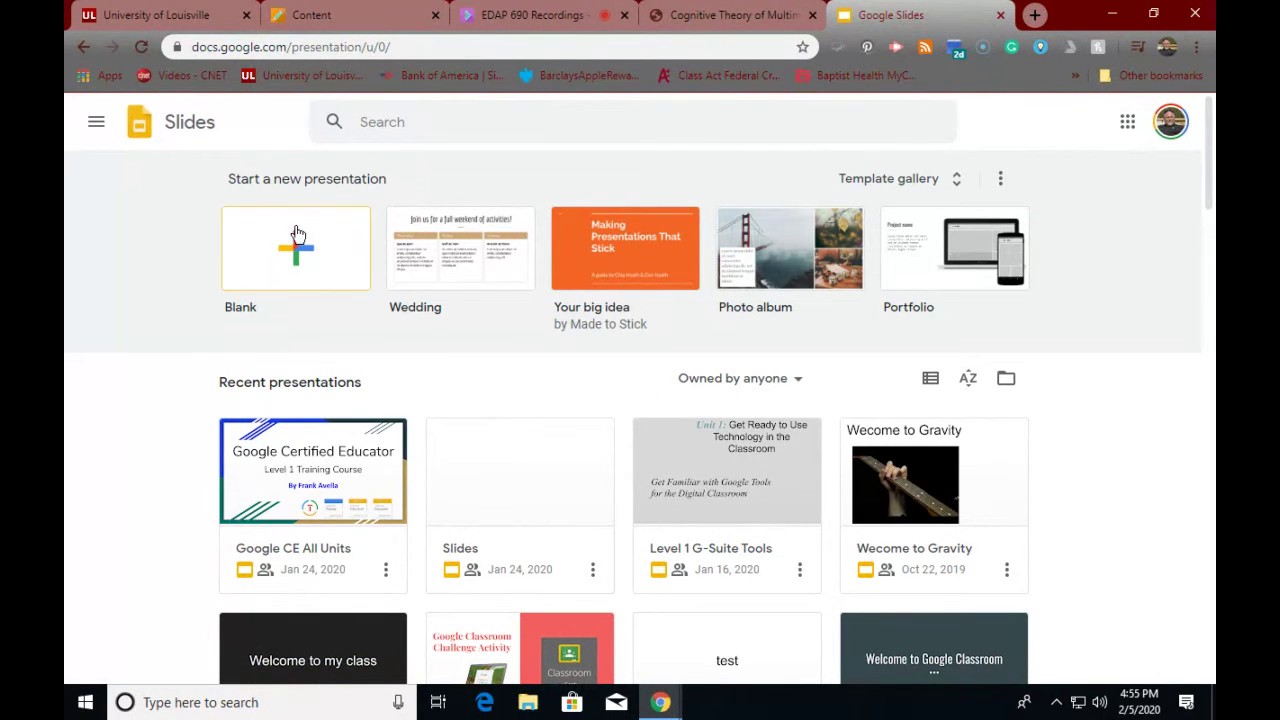
left_click(279, 249)
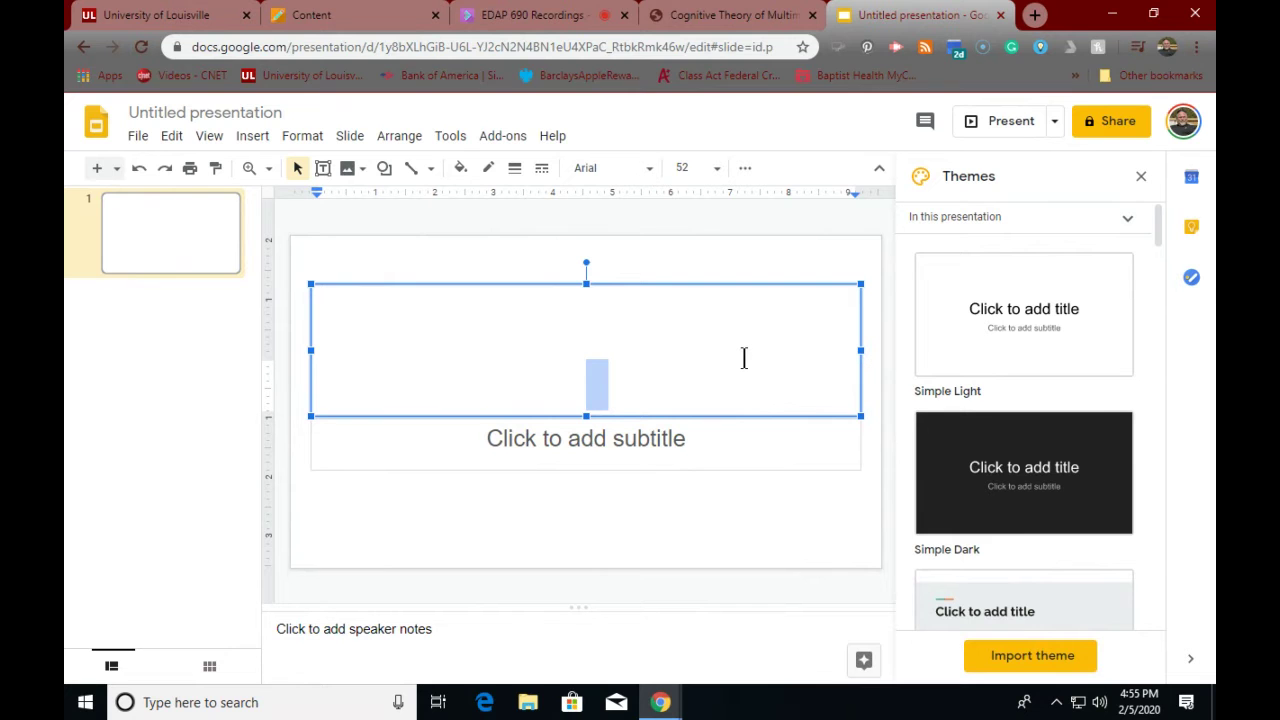
- Enter "Mayer's Coherence principle" as the title of the first slide
type("May")
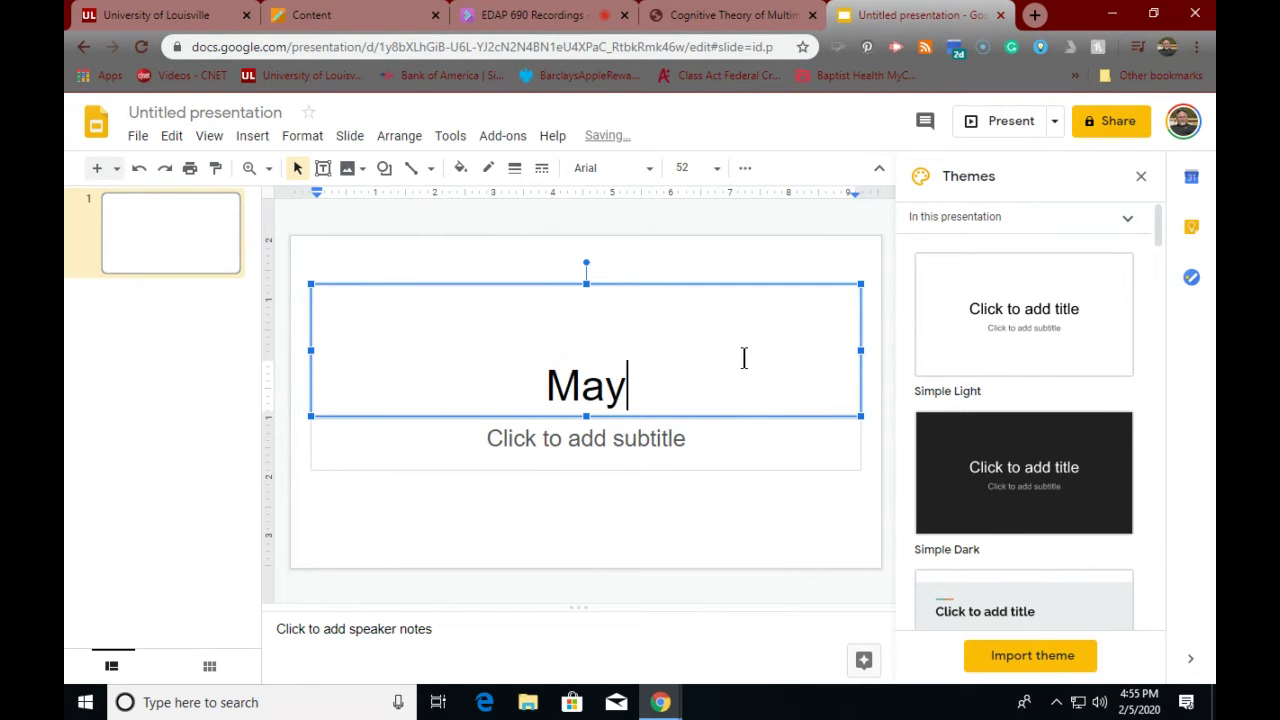
type("ers")
key("BackSpace")
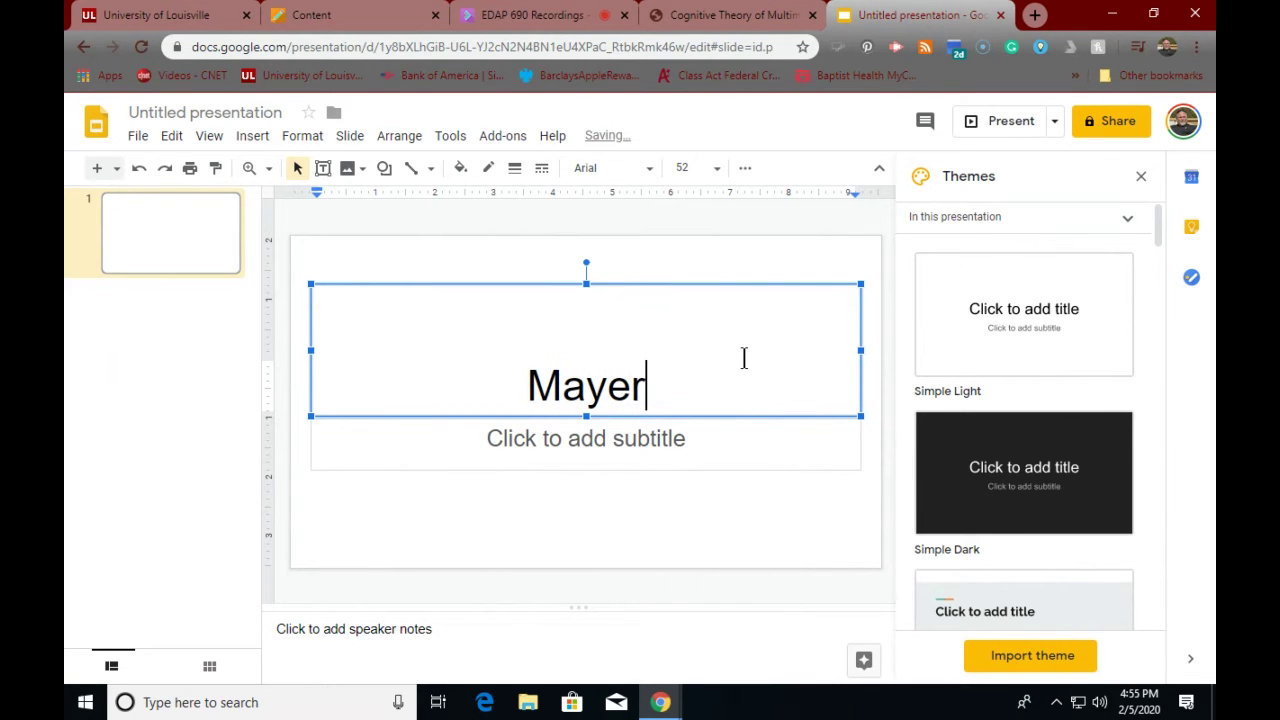
type("'s C")
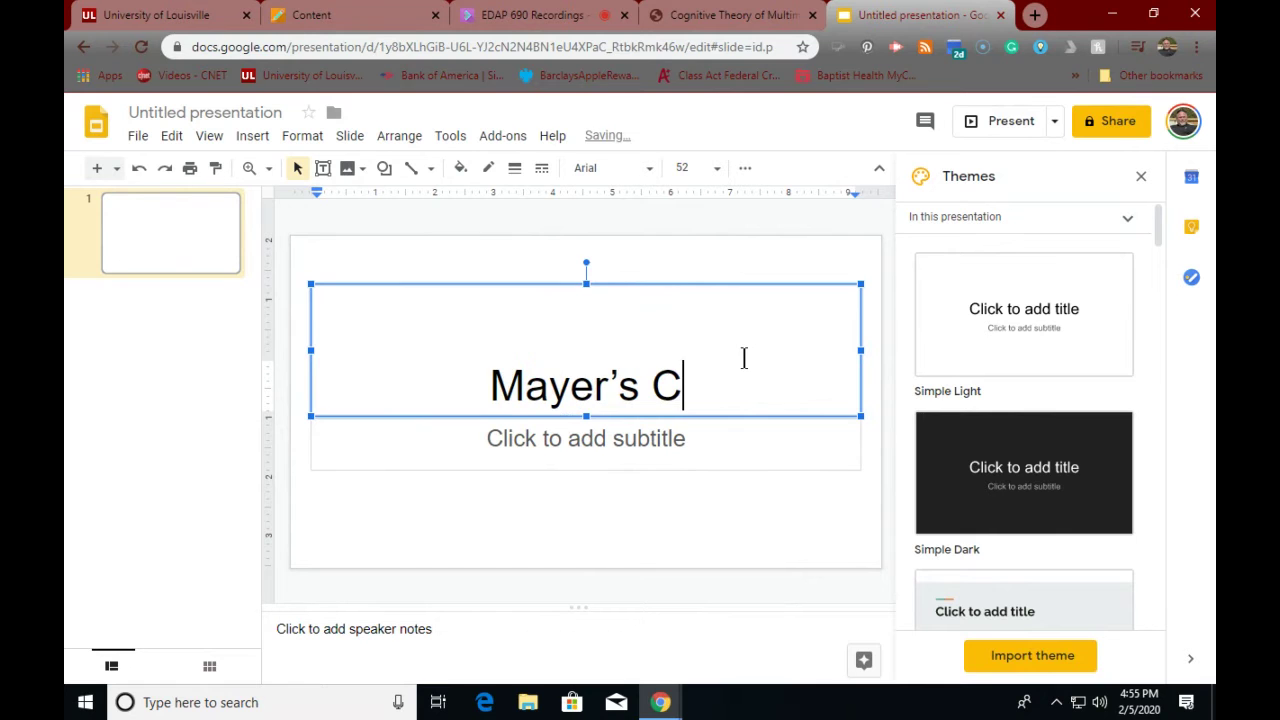
type("ohere")
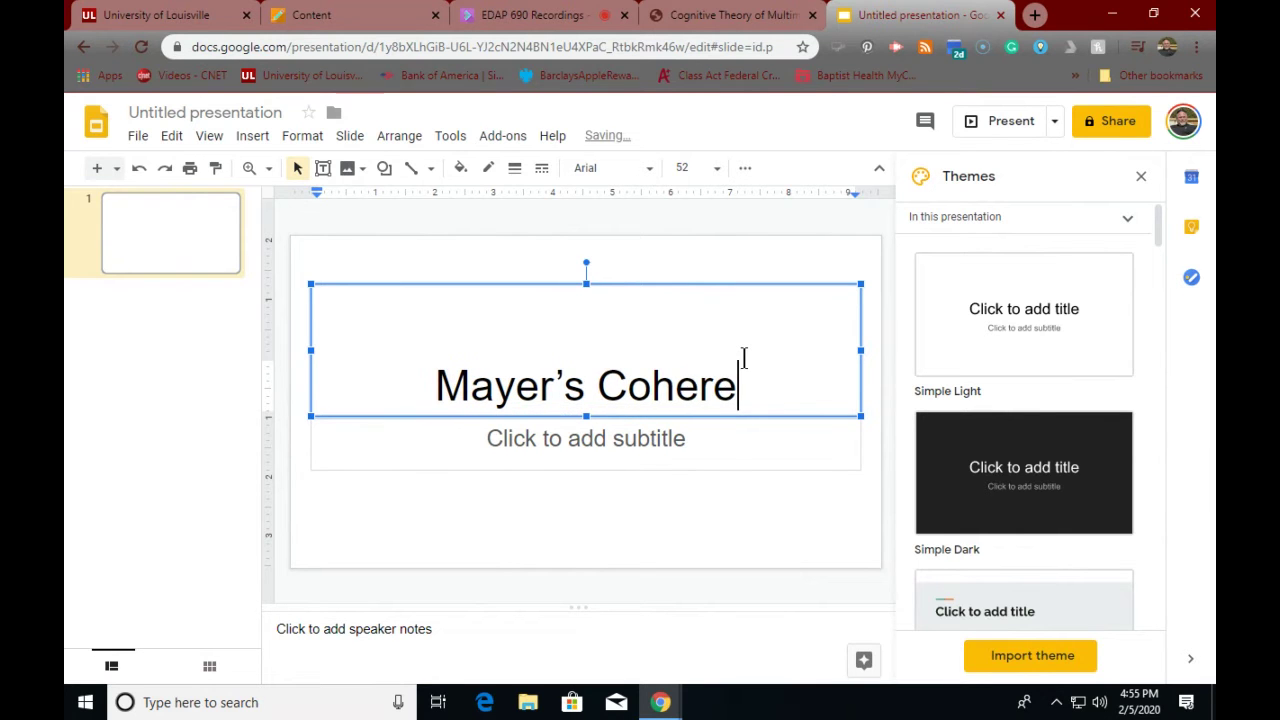
type("nce pr")
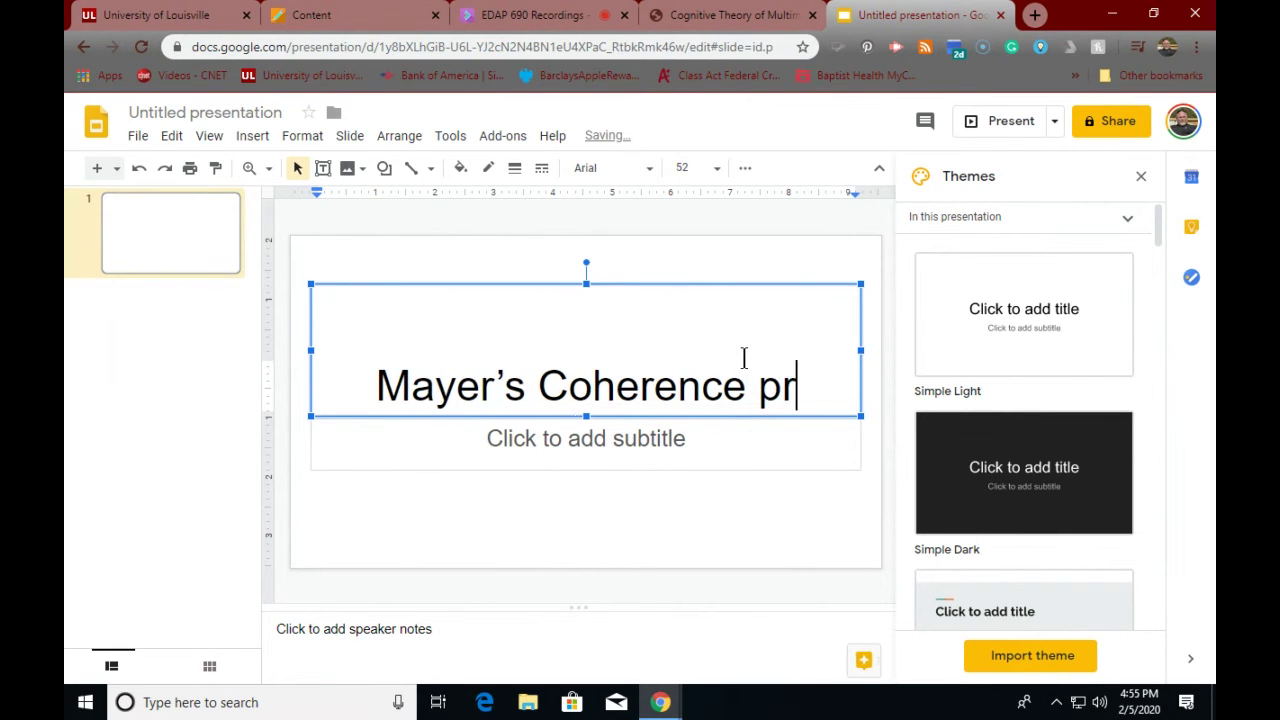
type("inciple")
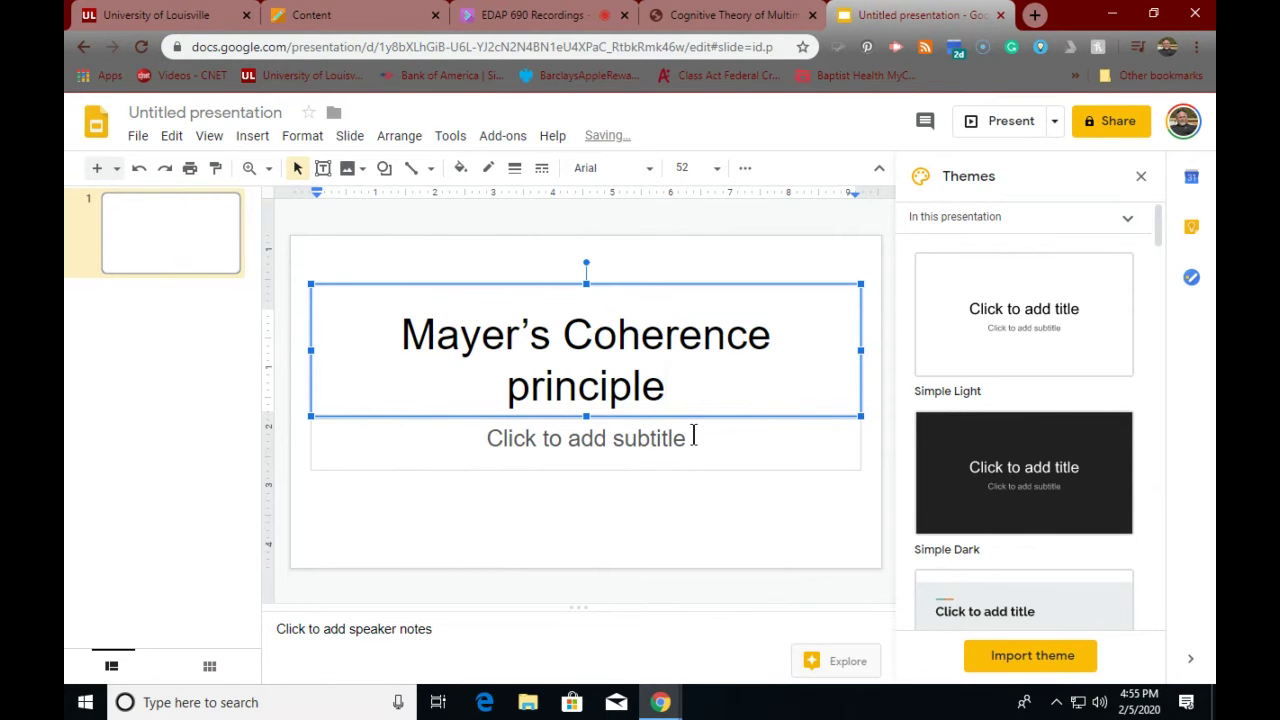
- Copy the Coherence Principle definition from the 12 Principles of Multimedia Learning PDF and paste it as the slide's subtitle
left_click(770, 25)
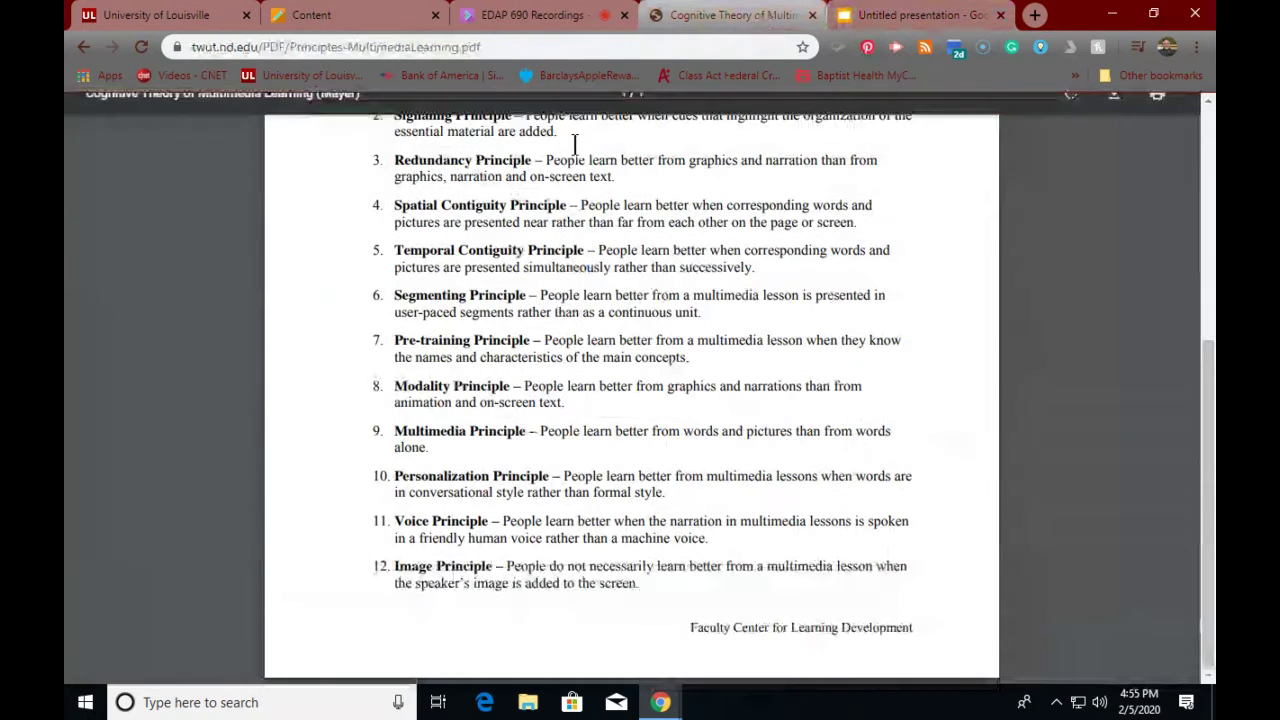
scroll(396, 216, "up", 4)
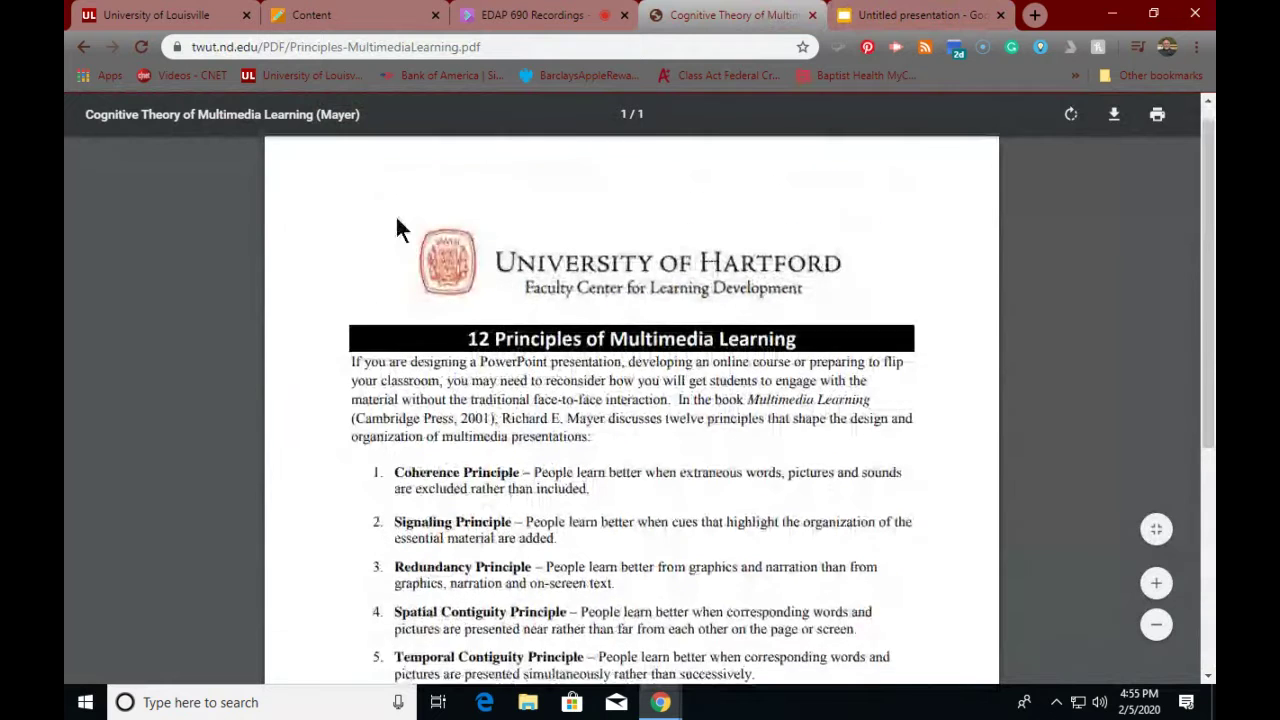
scroll(395, 220, "down", 1)
left_click_drag(532, 394, 953, 427)
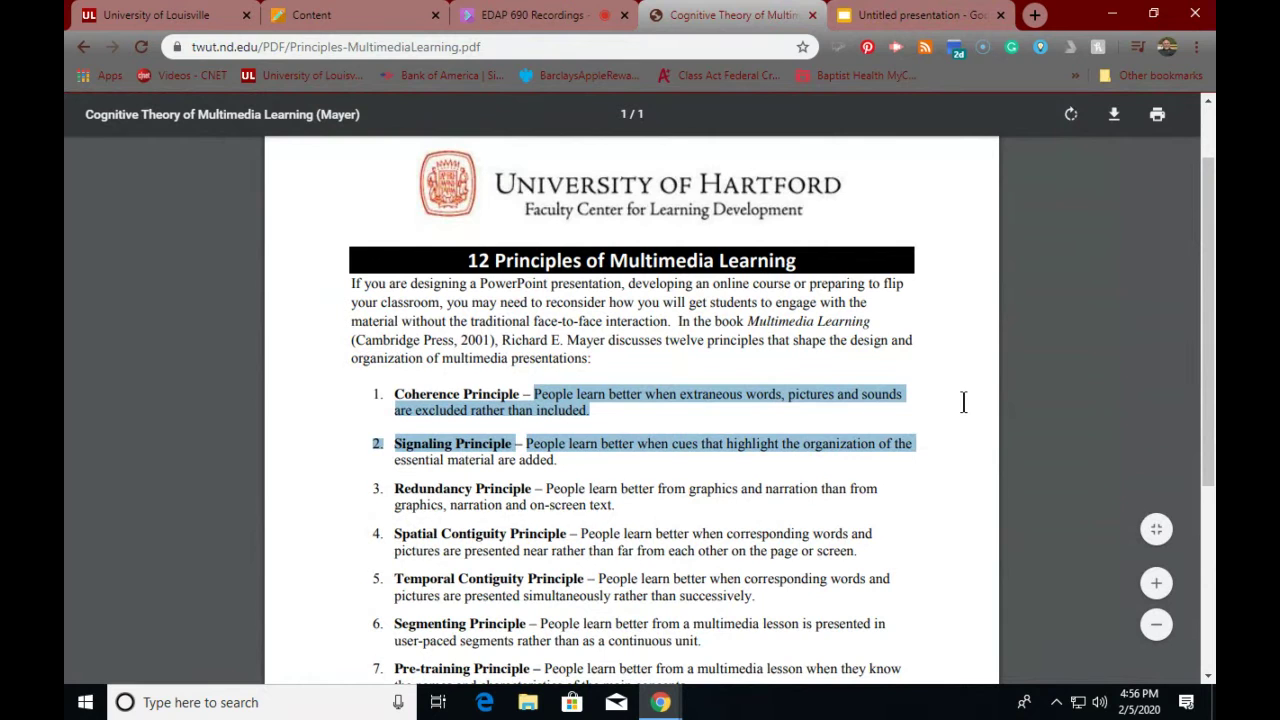
left_click(606, 406)
mouse_move(604, 396)
left_mouse_down()
mouse_move(395, 393)
mouse_move(535, 394)
mouse_move(545, 410)
mouse_move(592, 410)
mouse_move(534, 393)
mouse_move(589, 410)
left_mouse_up()
key("ctrl+c")
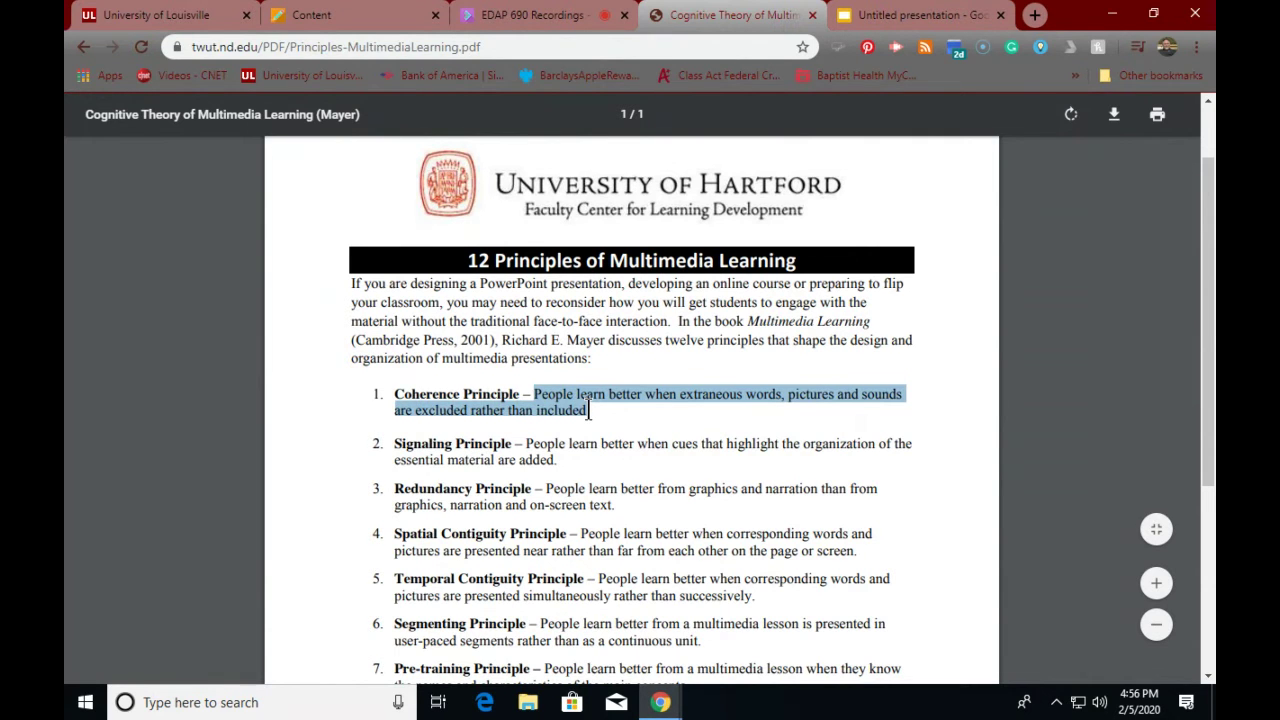
left_click(930, 18)
left_click(533, 444)
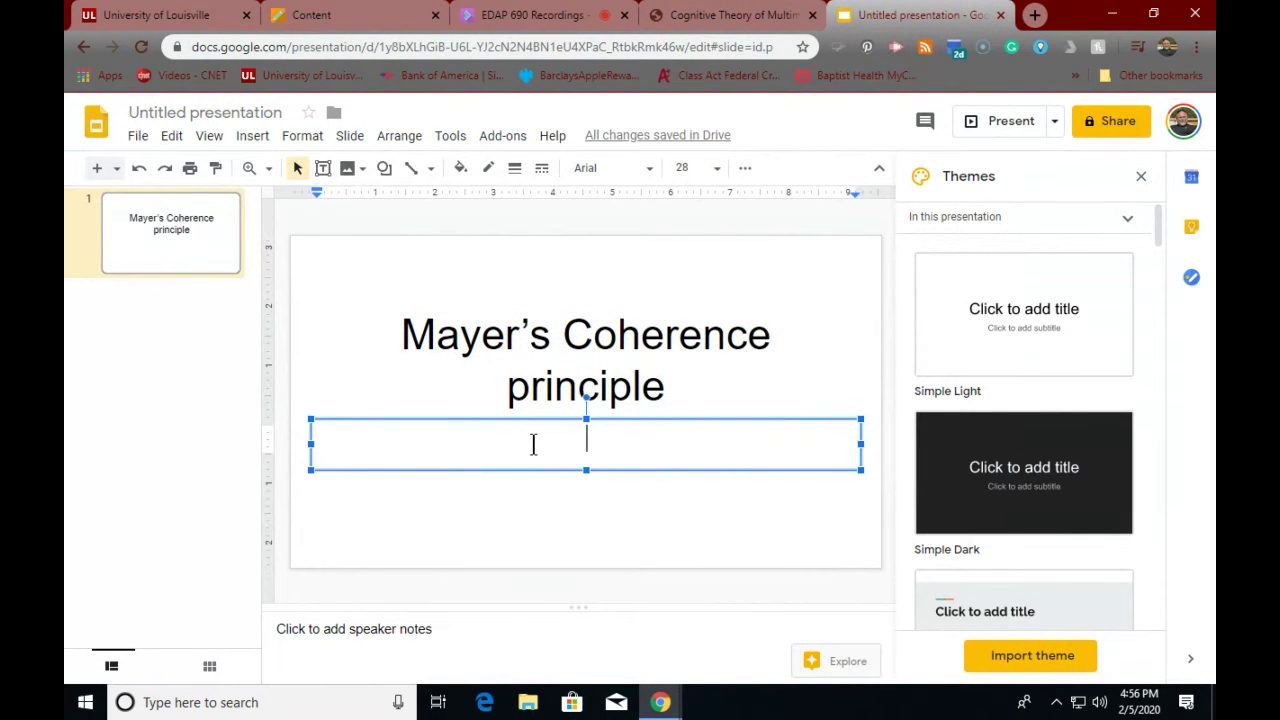
key("ctrl+v")
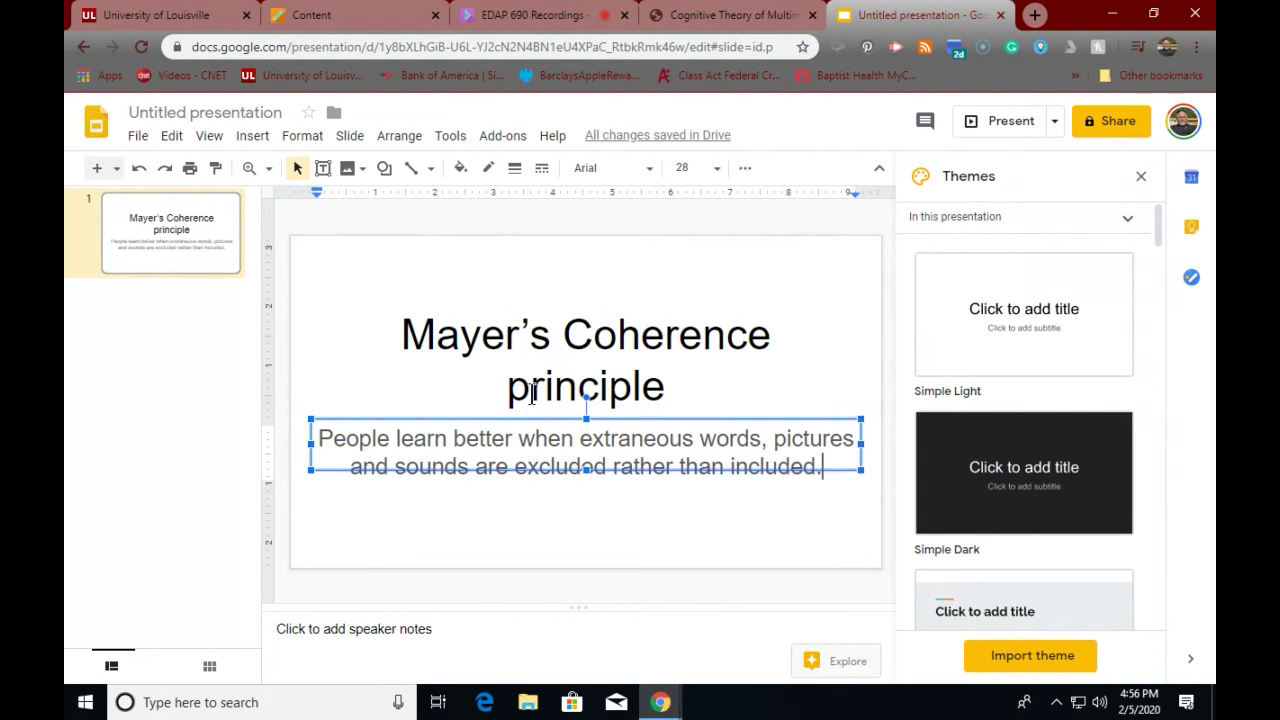
- Capitalize the word "Principle" in the slide title
left_click(532, 393)
key("BackSpace")
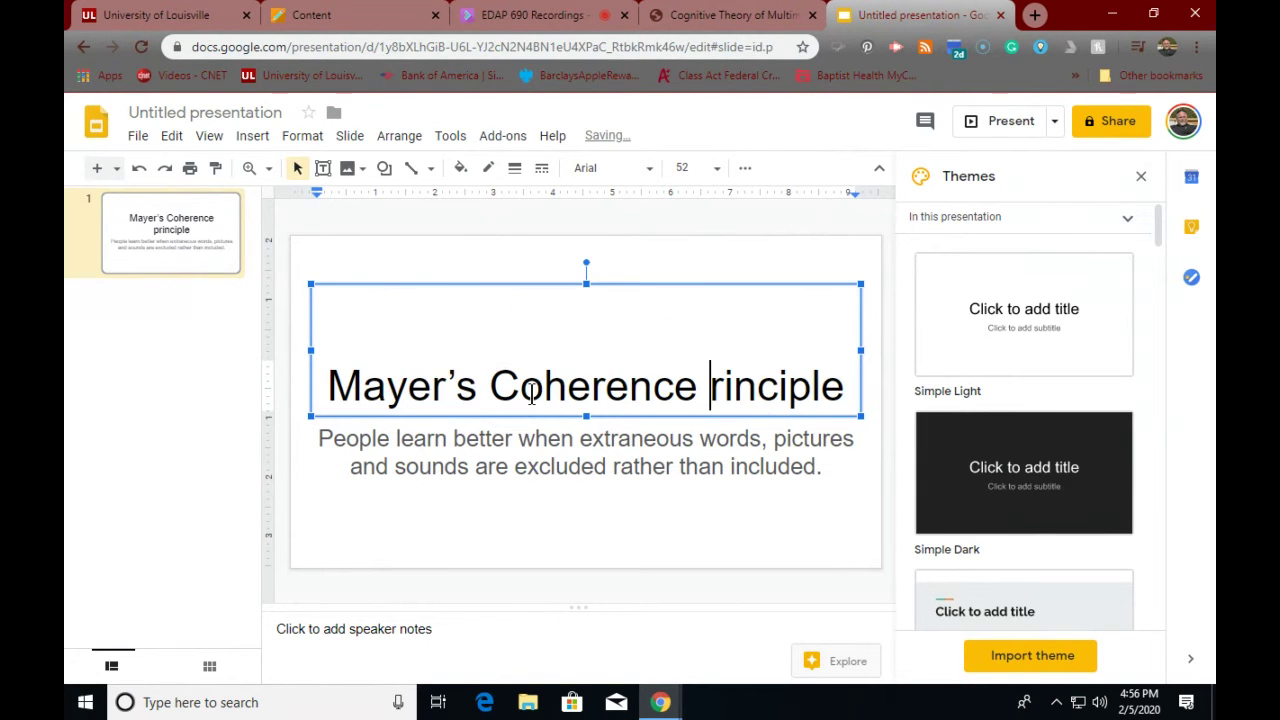
type("P")
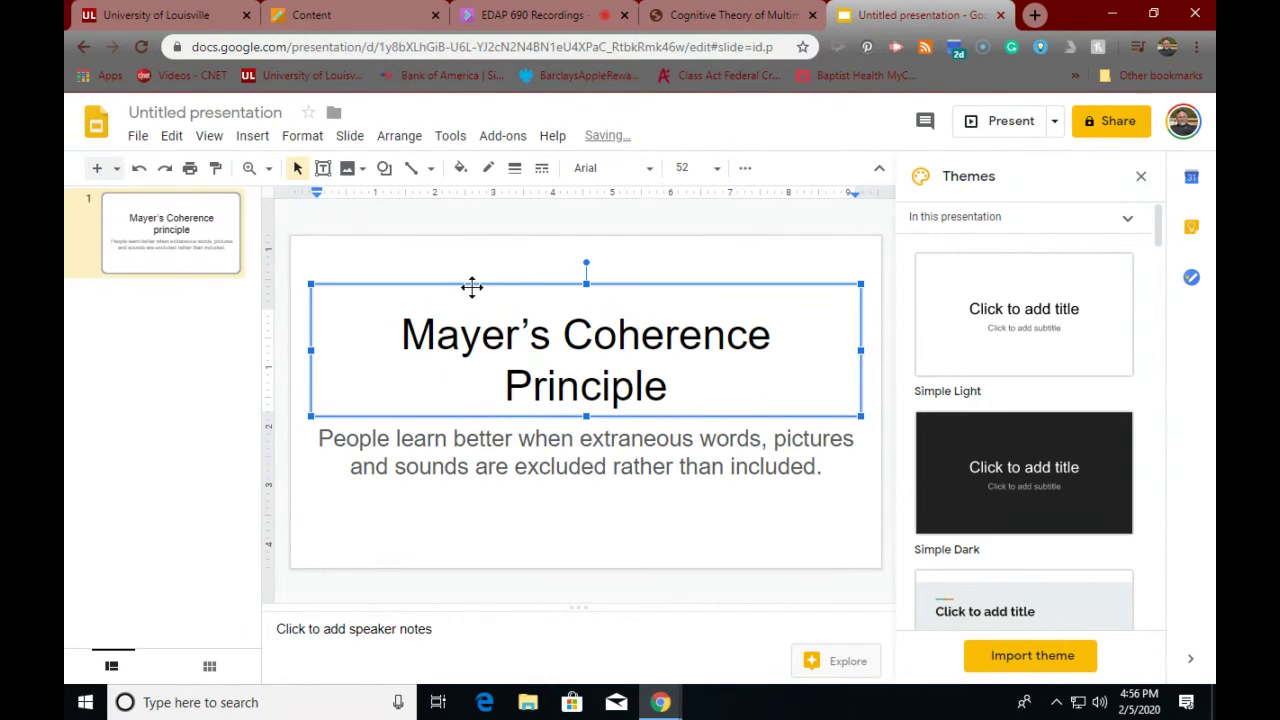
- Move the title box slightly higher on the slide and extend the subtitle box downward to enclose both text lines
left_click_drag(471, 286, 472, 262)
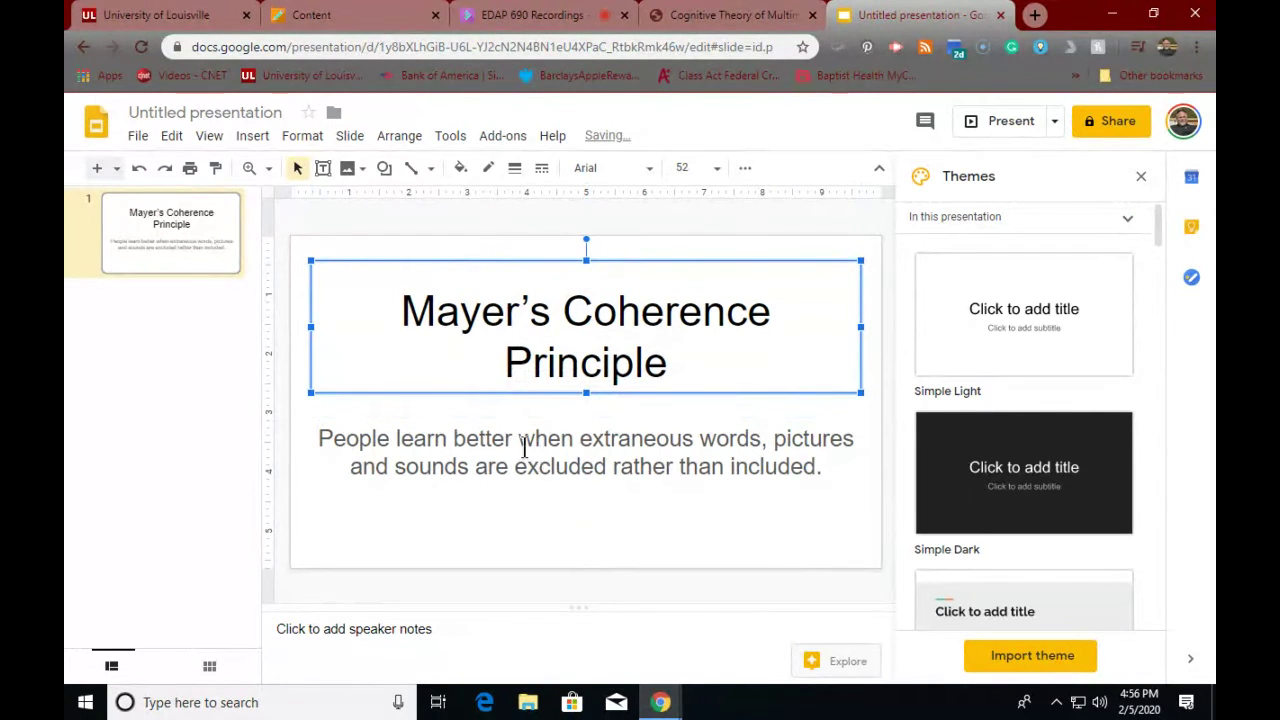
left_click(487, 438)
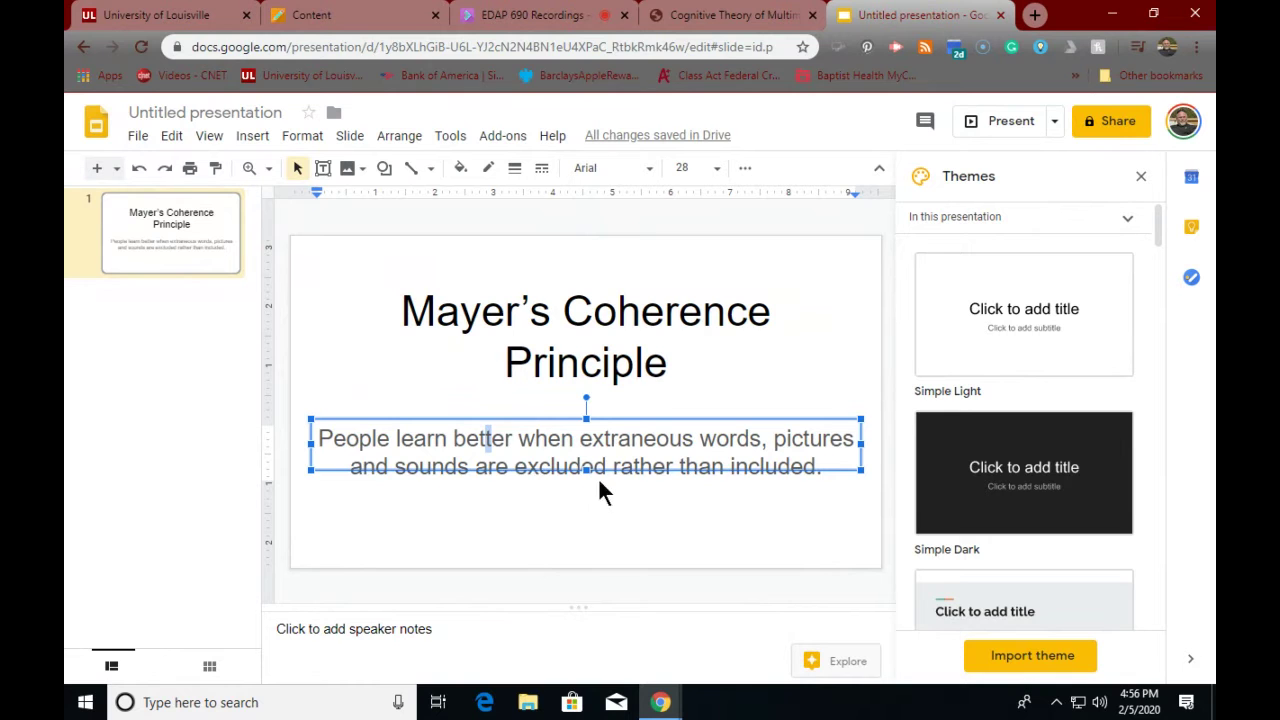
left_click_drag(586, 470, 586, 508)
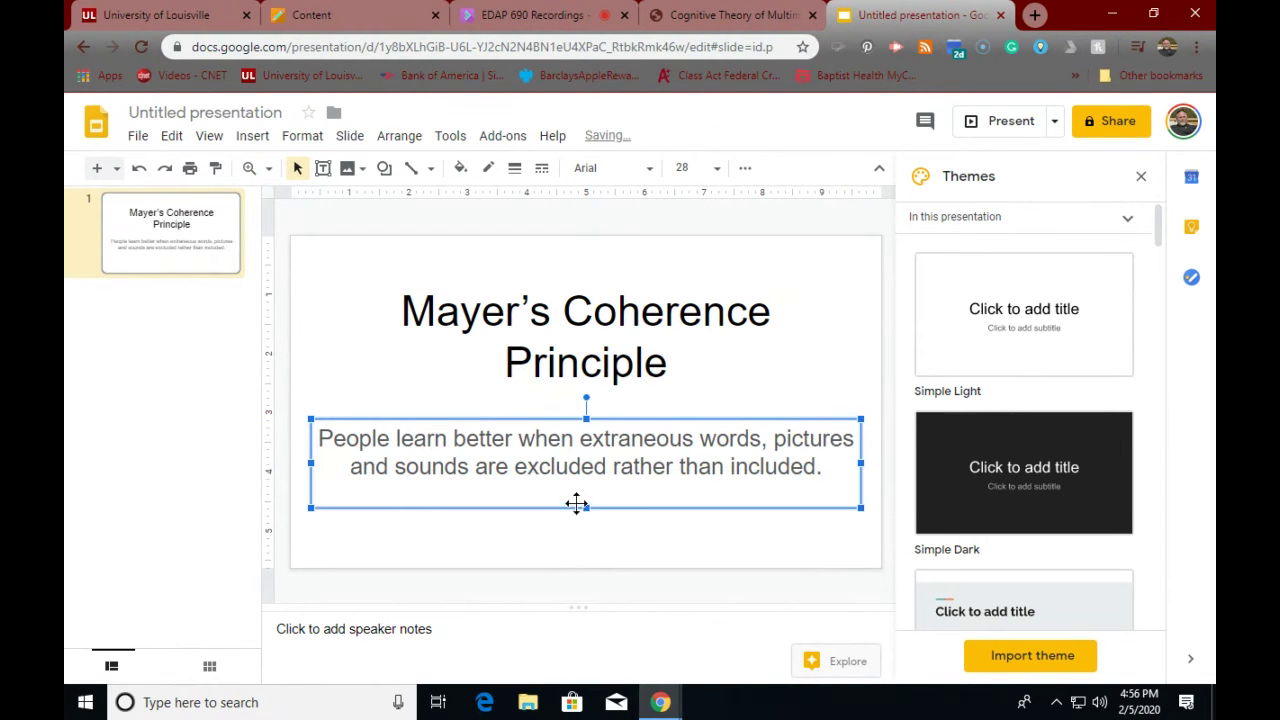
left_click(438, 374)
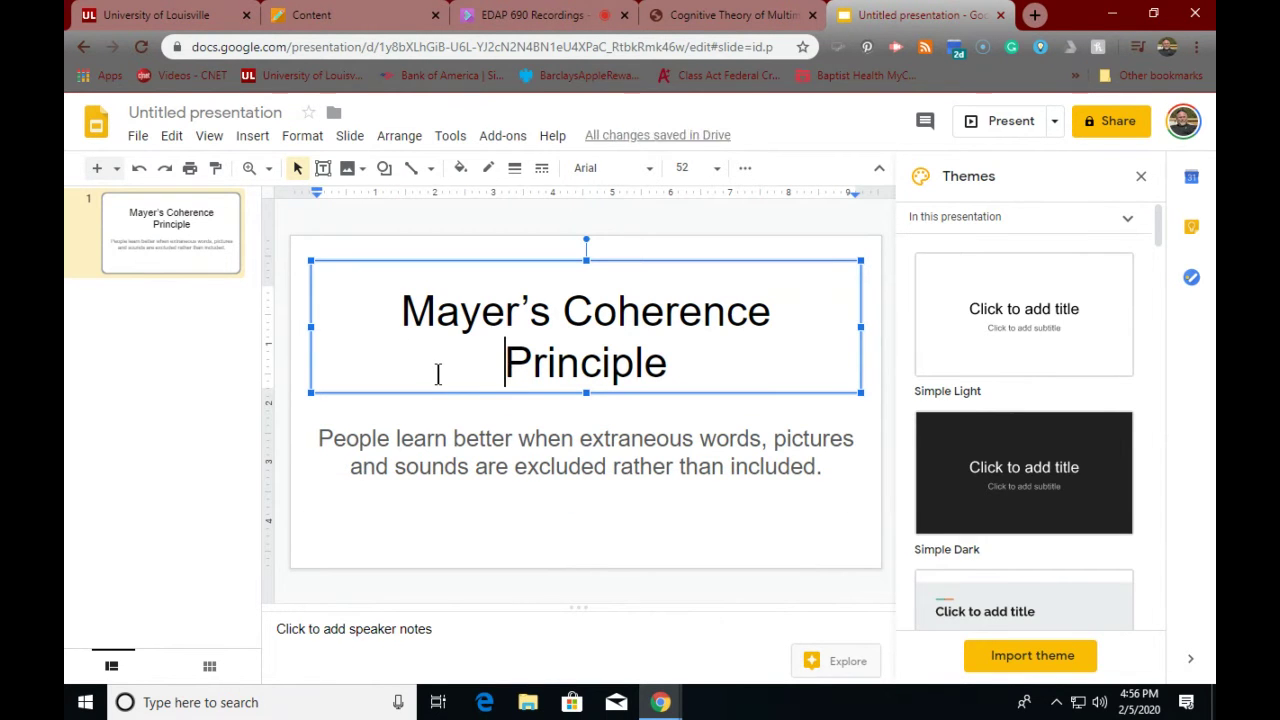
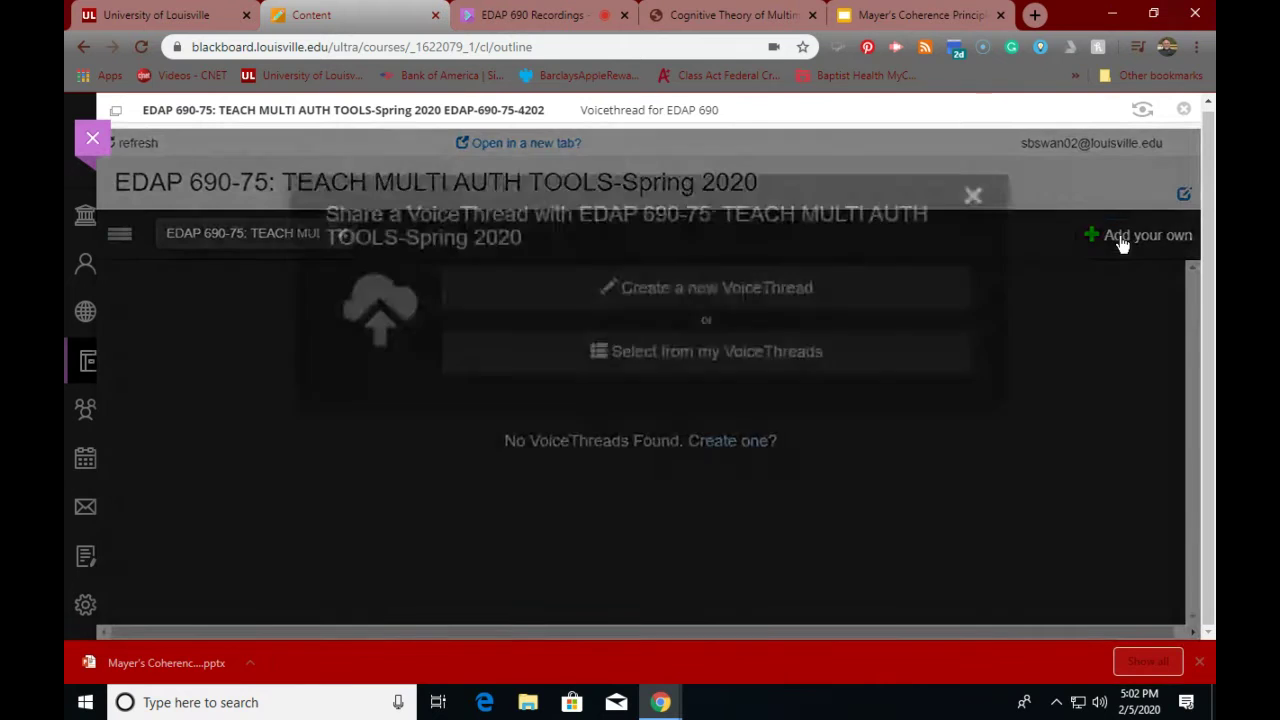
- Create a new VoiceThread and upload the Mayer's Coherence Principle PowerPoint file from the computer's Documents folder
left_click(683, 346)
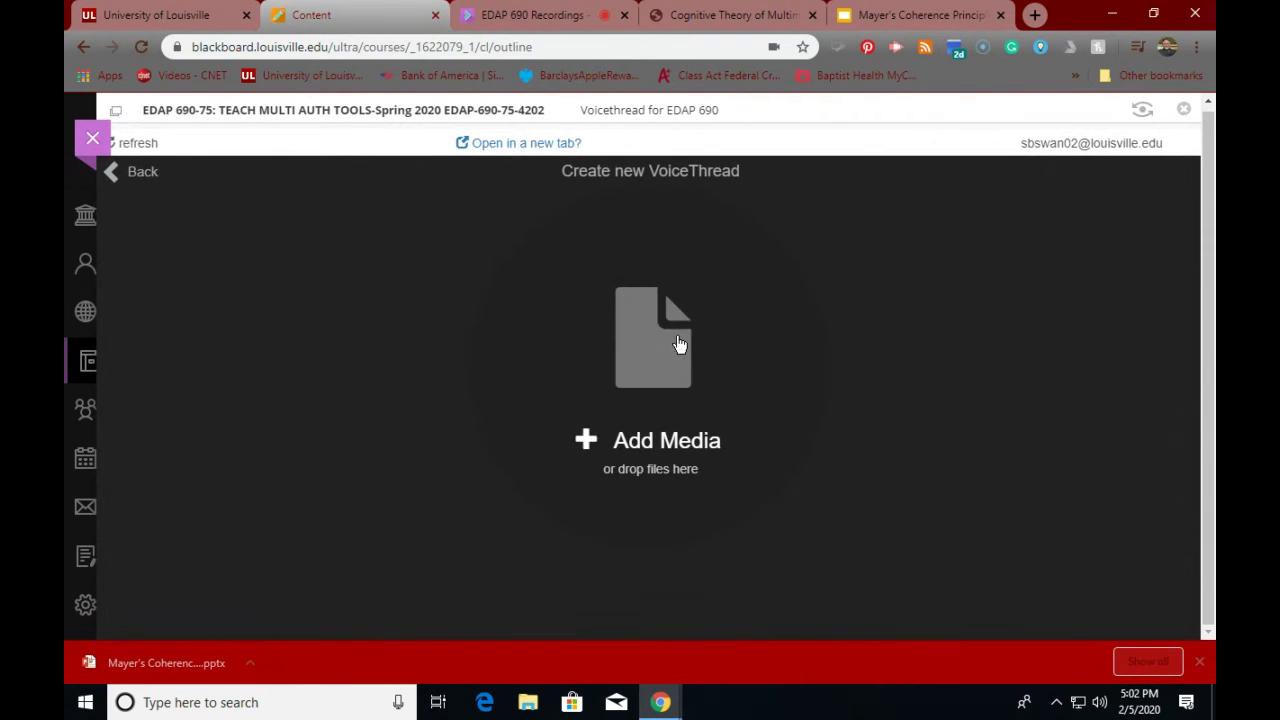
left_click(679, 345)
left_click(634, 256)
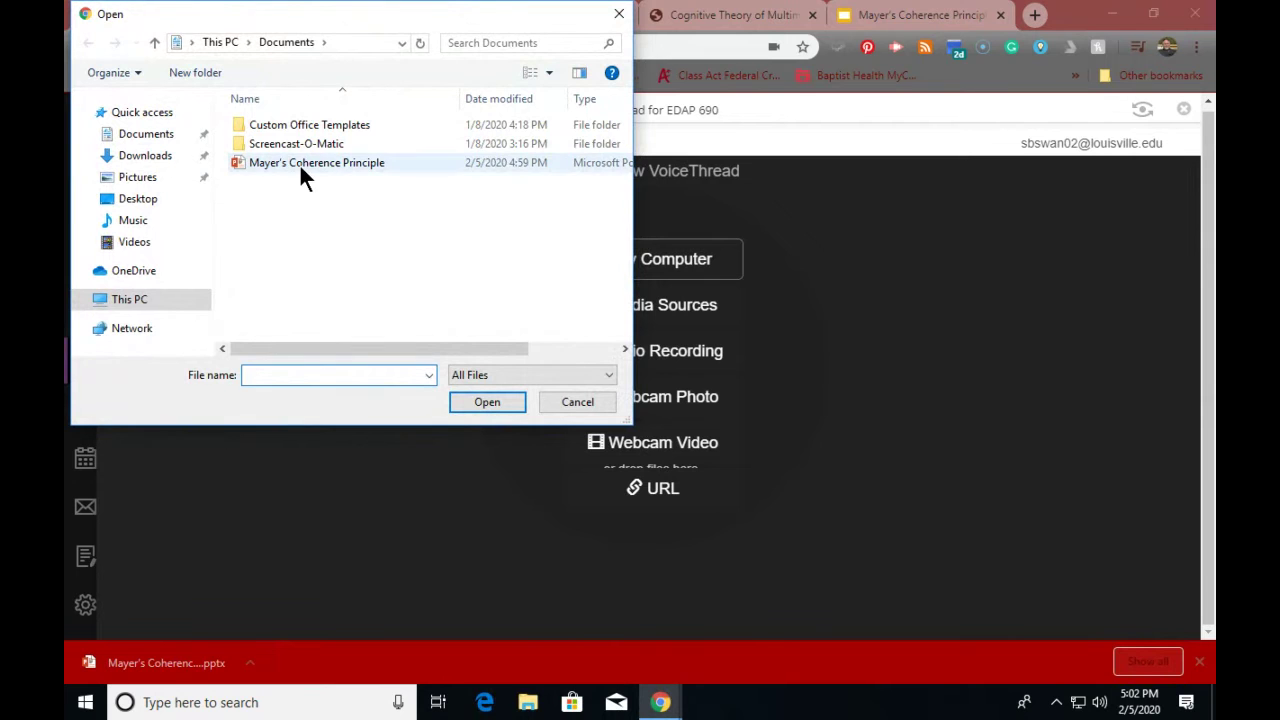
left_click(299, 163)
left_click(469, 402)
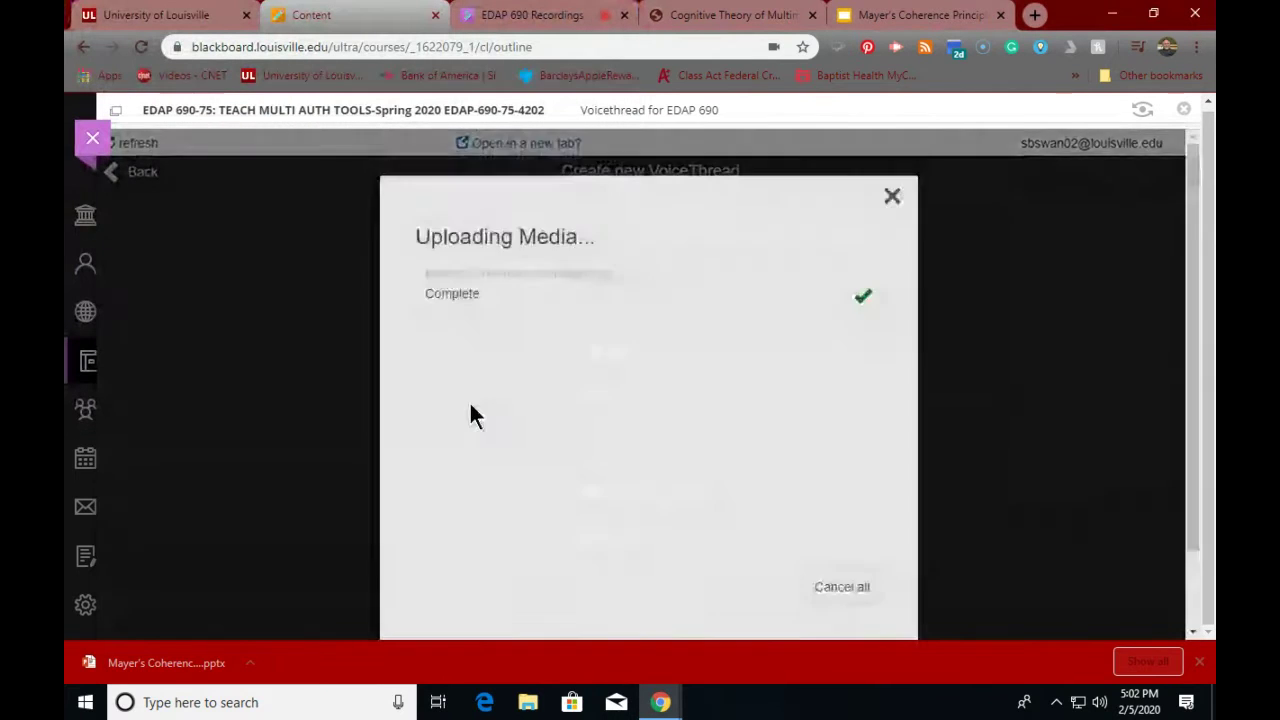
- Title the new VoiceThread "Mayer's Principle" followed by the author's surname and save the thread settings
left_click(430, 384)
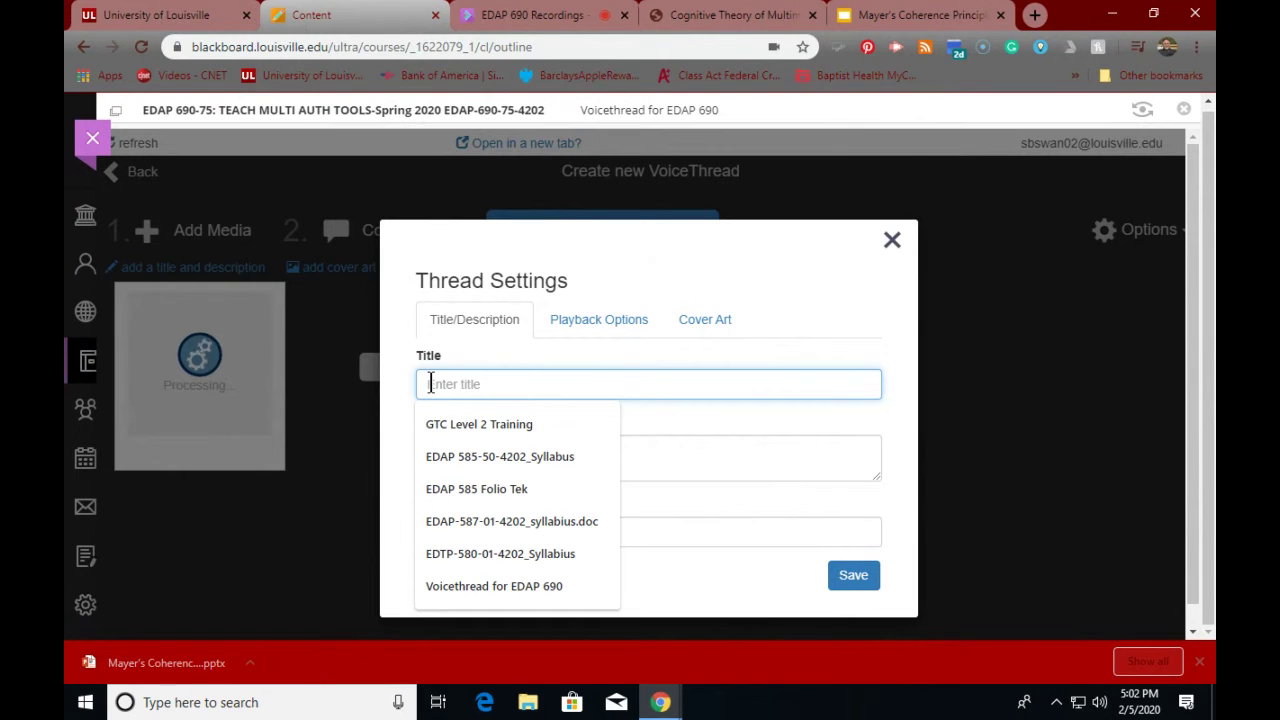
type("M")
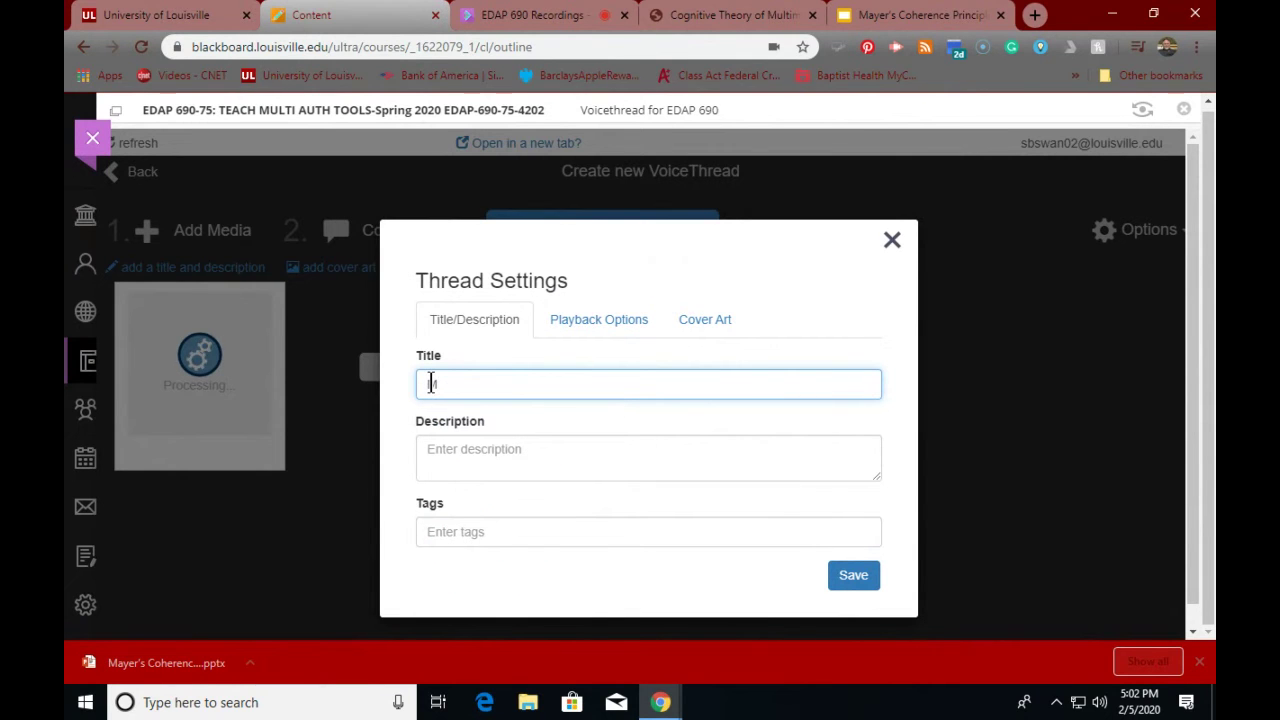
type("ayer's Principle Swan")
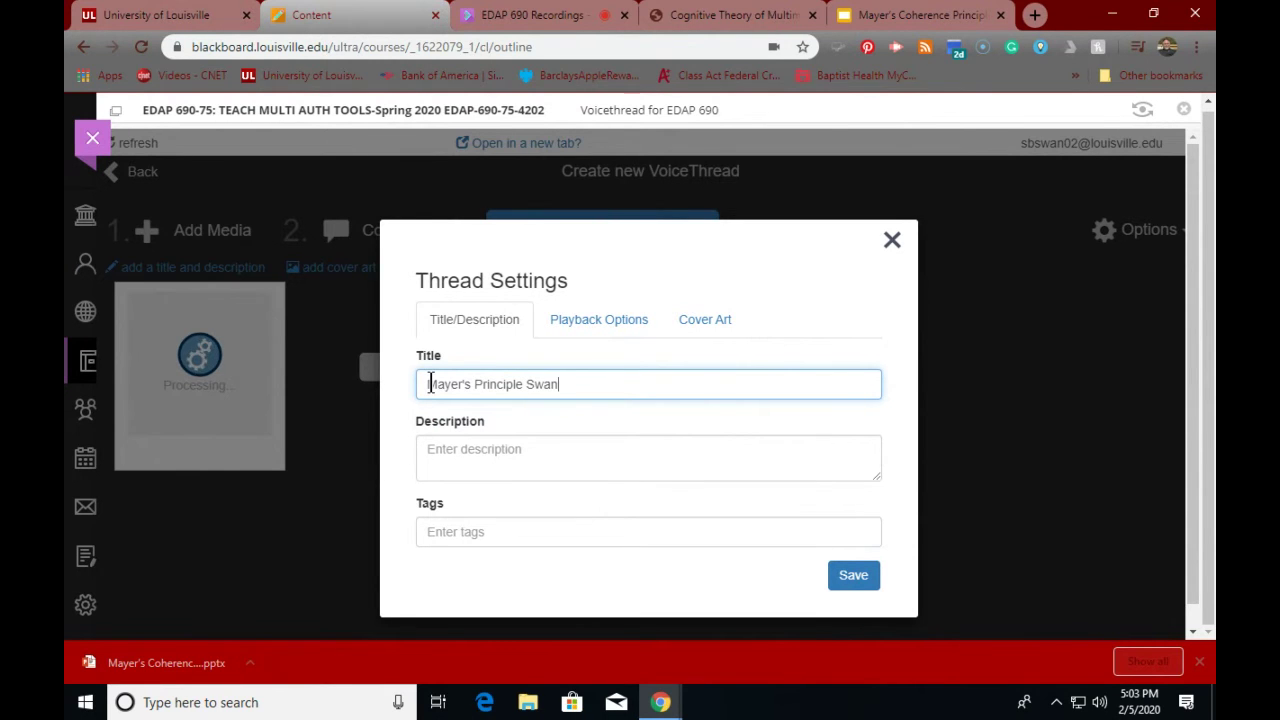
left_click(843, 578)
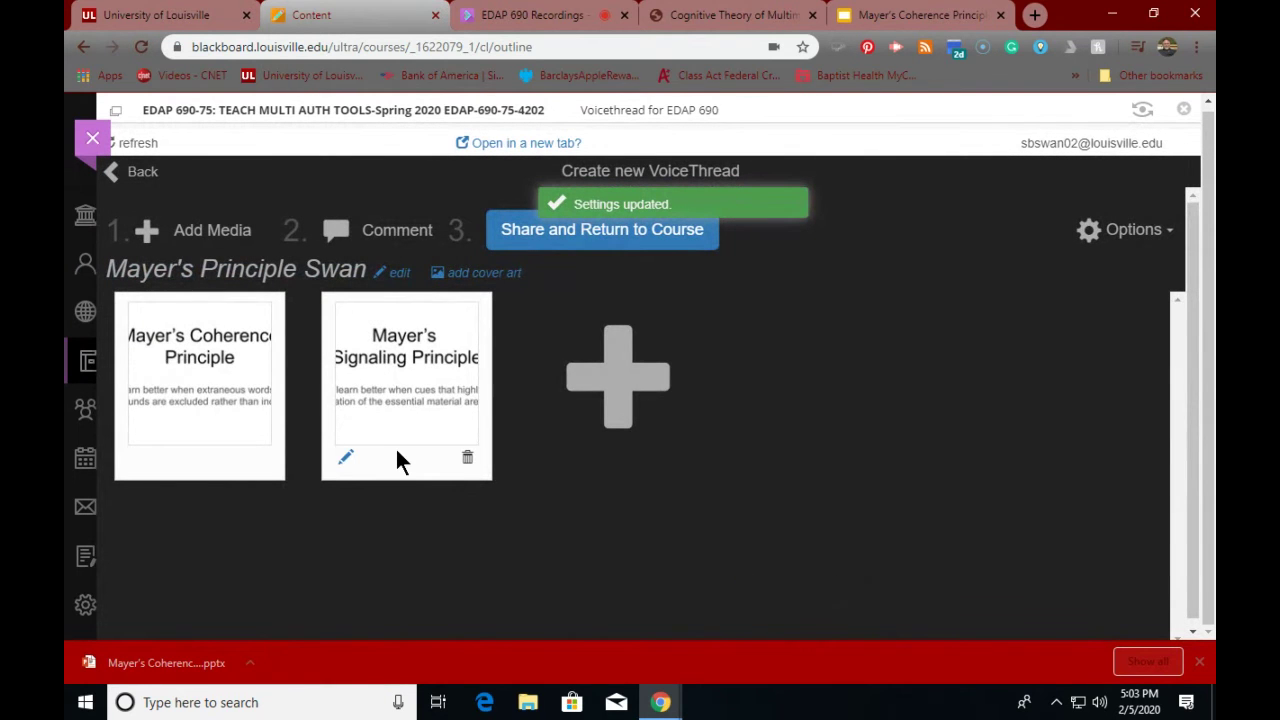
- View the comment recording options for the Mayer's Coherence Principle slide and close the slide player
left_click(237, 390)
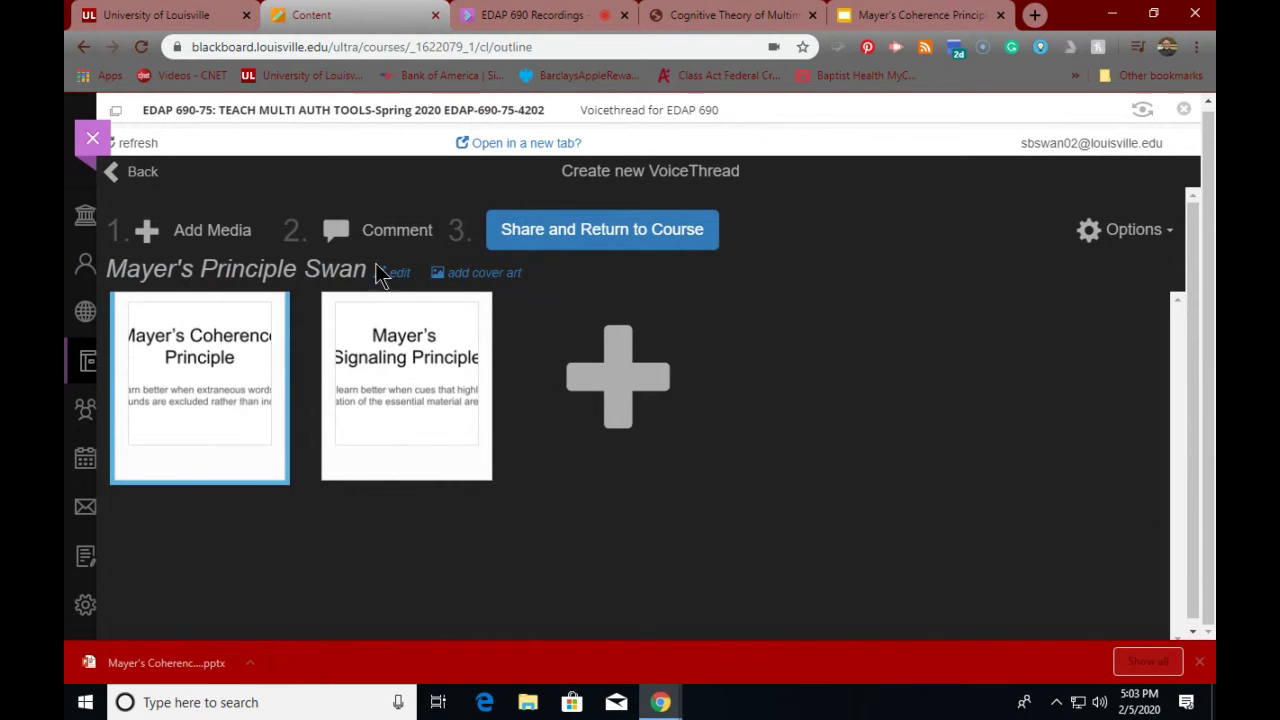
left_click(397, 232)
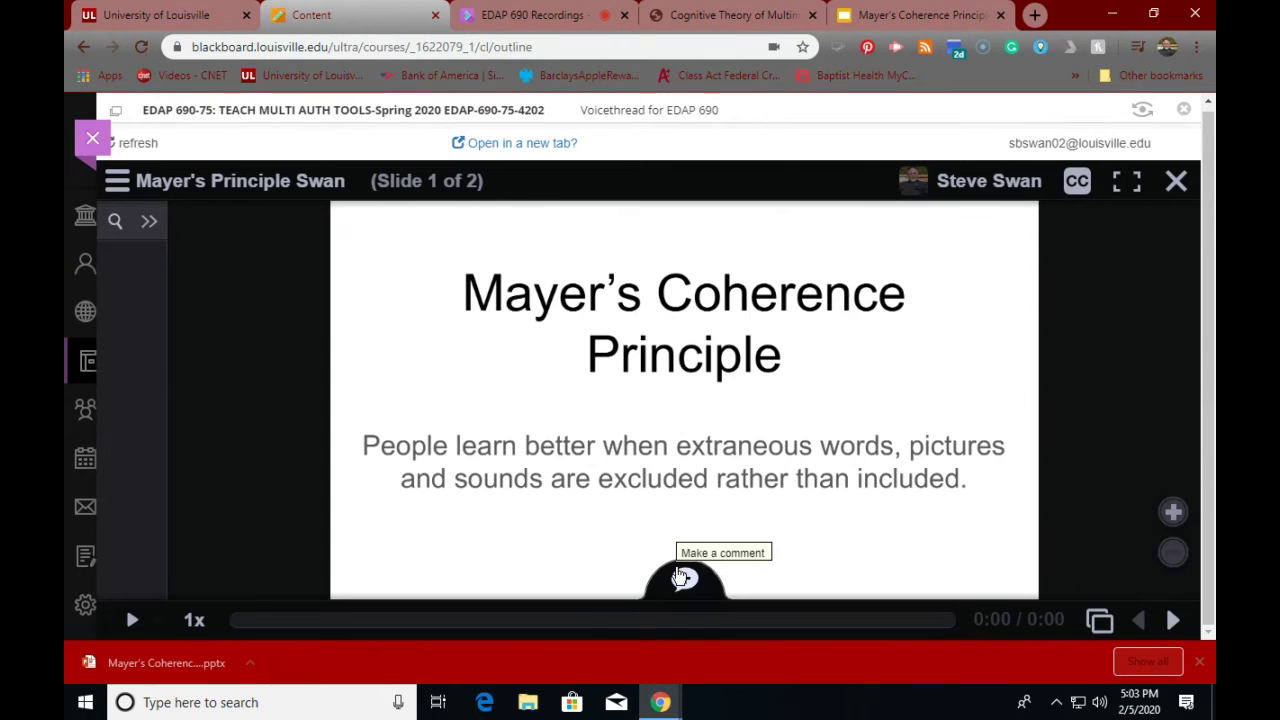
left_click(680, 577)
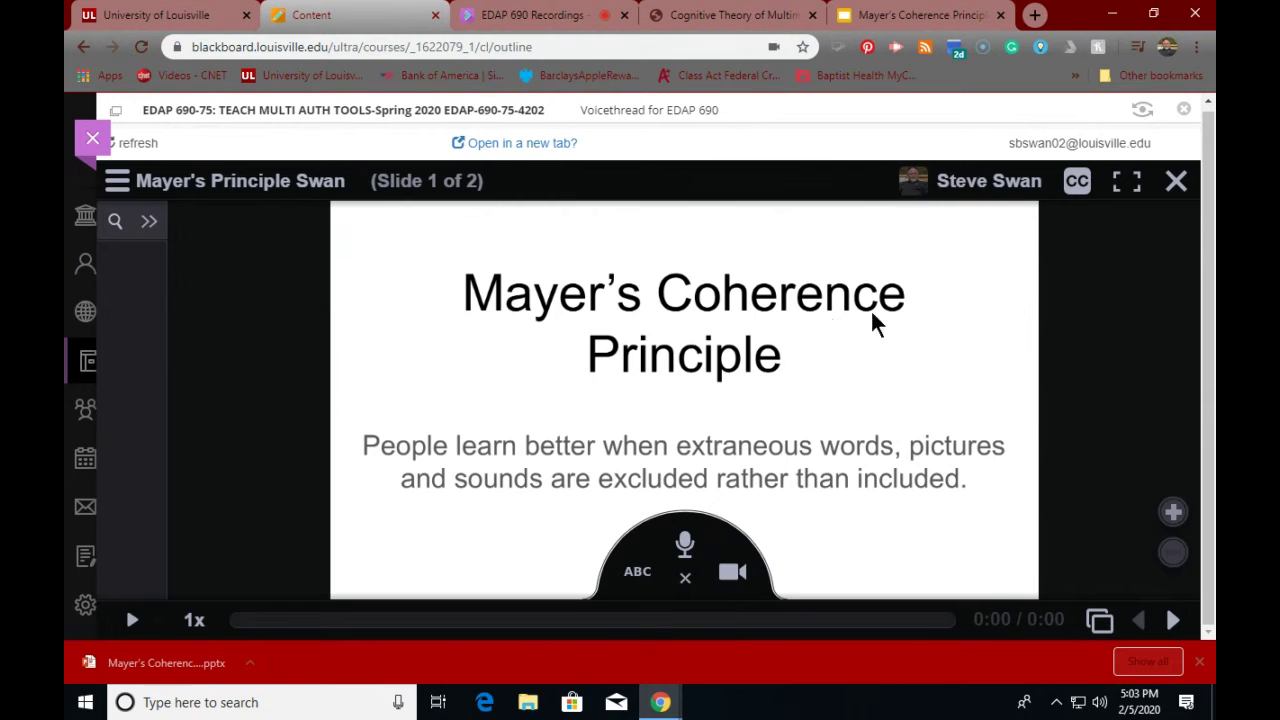
left_click(1177, 182)
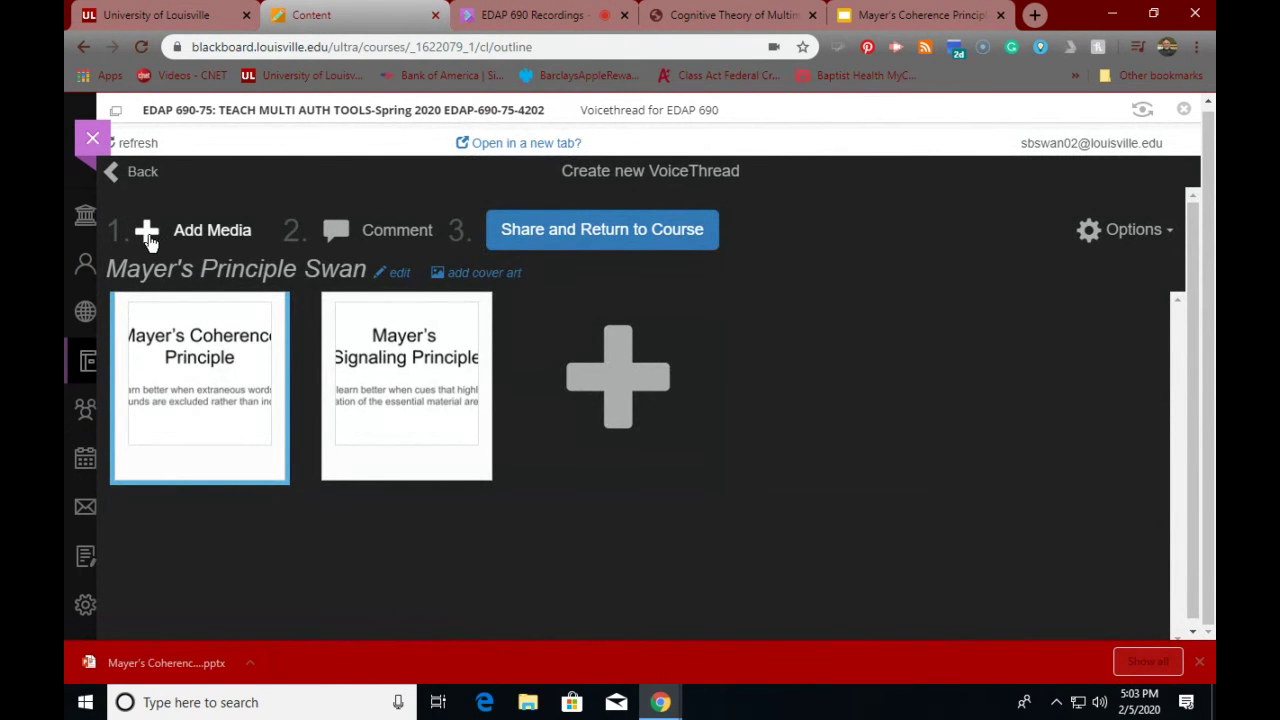
- Share the VoiceThread with the EDAP 690-75: TEACH MULTI AUTH TOOLS-Spring 2020 course
left_click(592, 234)
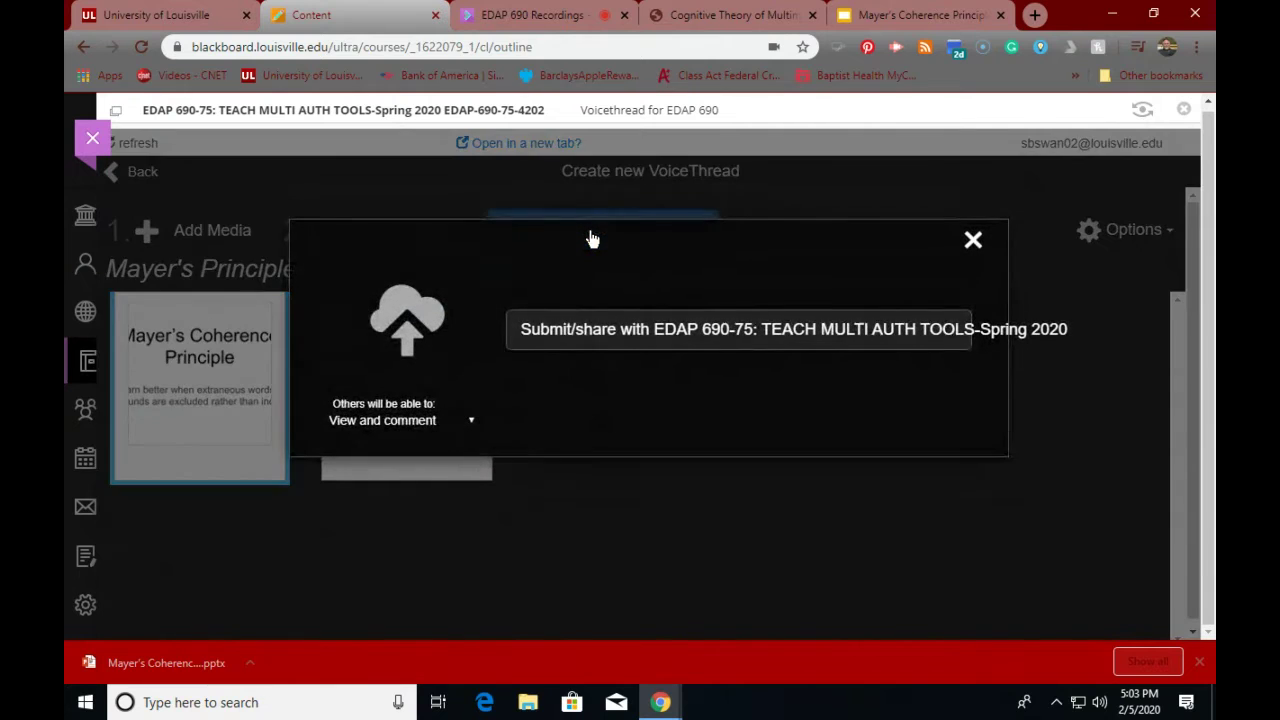
left_click(651, 338)
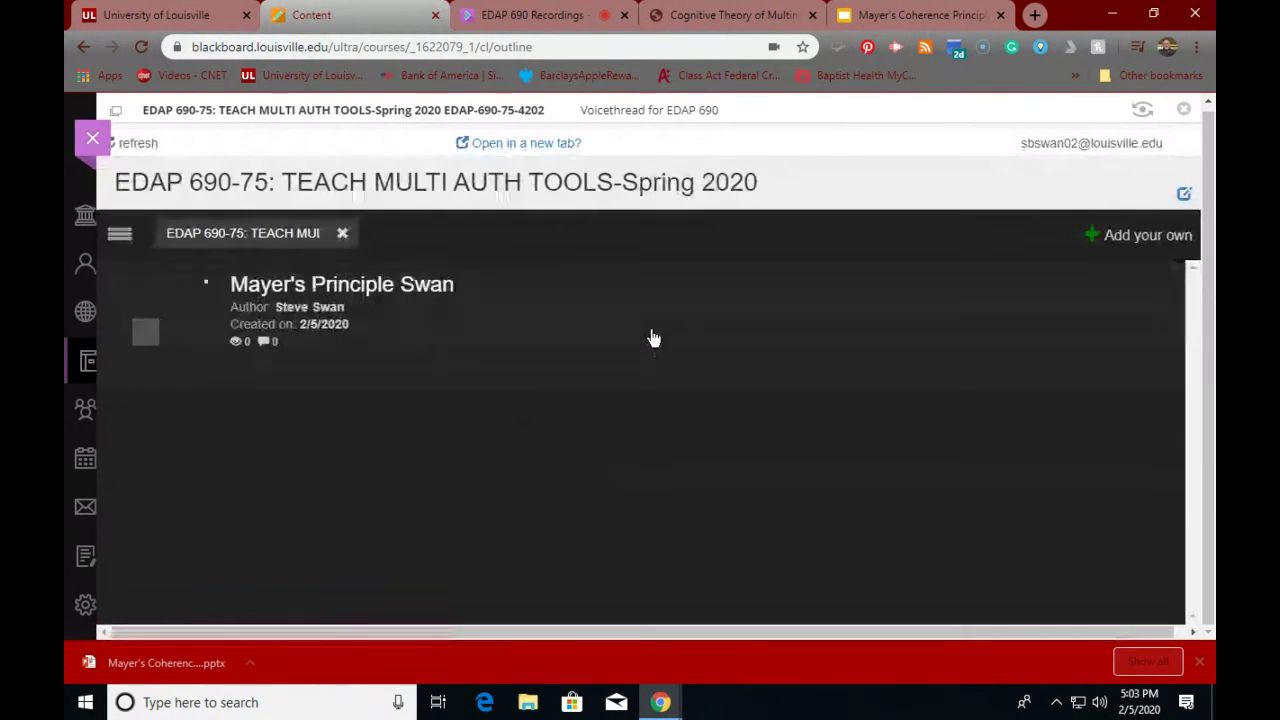
mouse_move(394, 349)
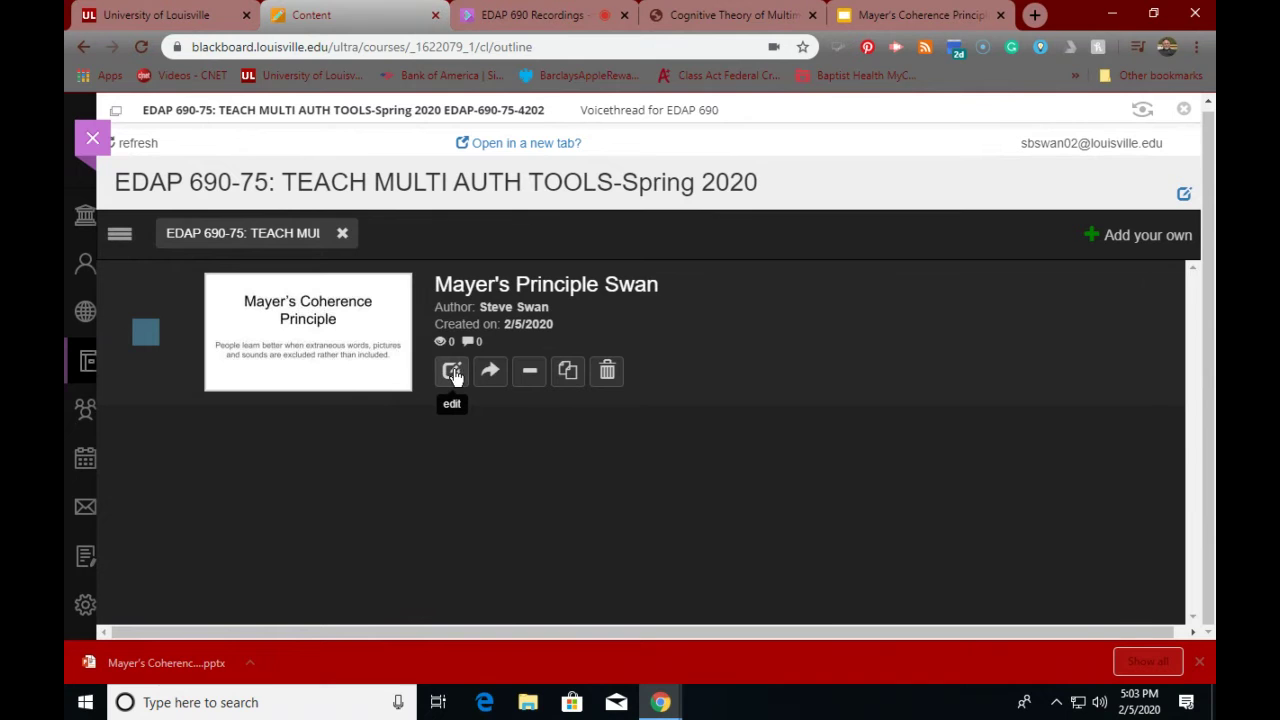
left_click(127, 240)
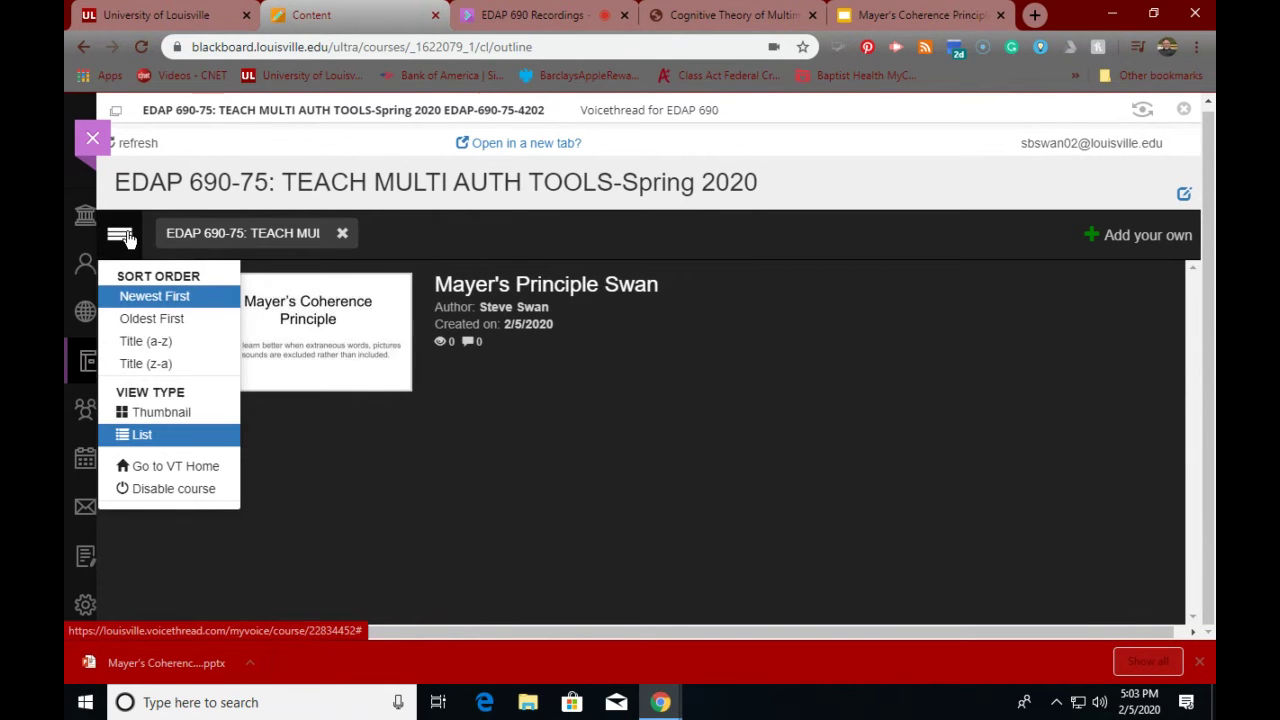
left_click(276, 238)
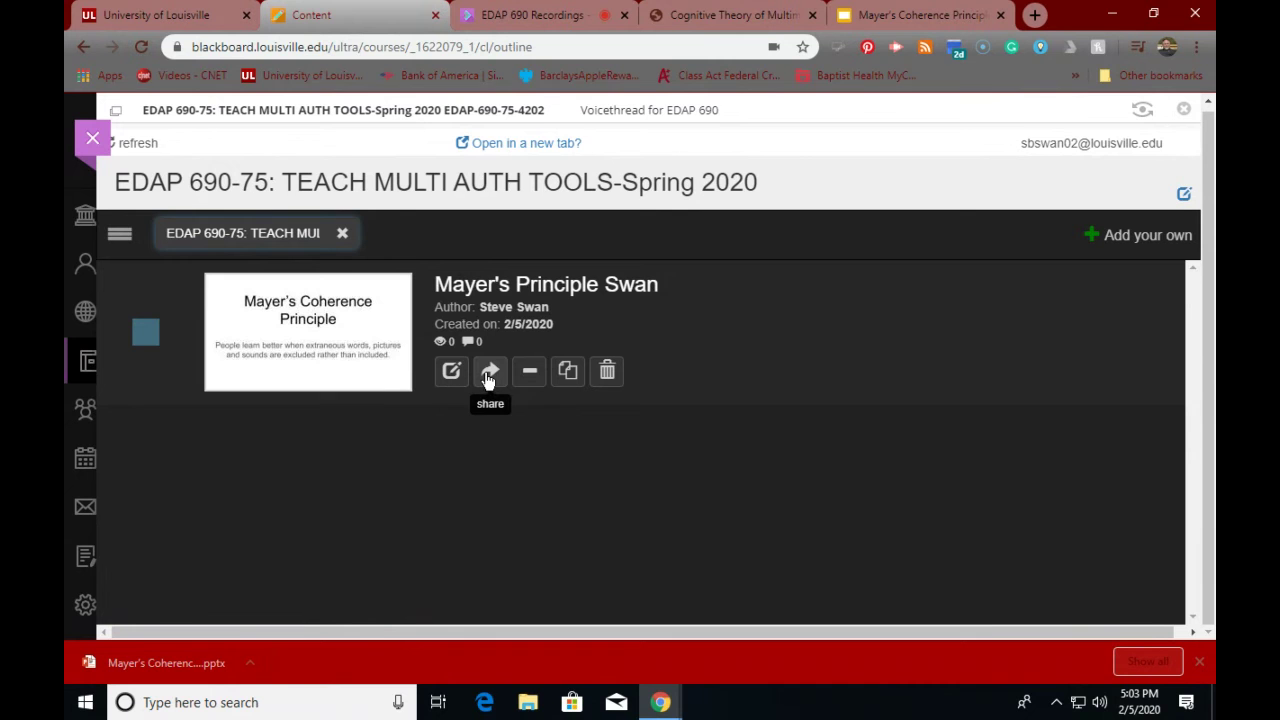
- Disallow commenting through the VoiceThread's basic share link, copy the link and close the sharing settings
left_click(489, 374)
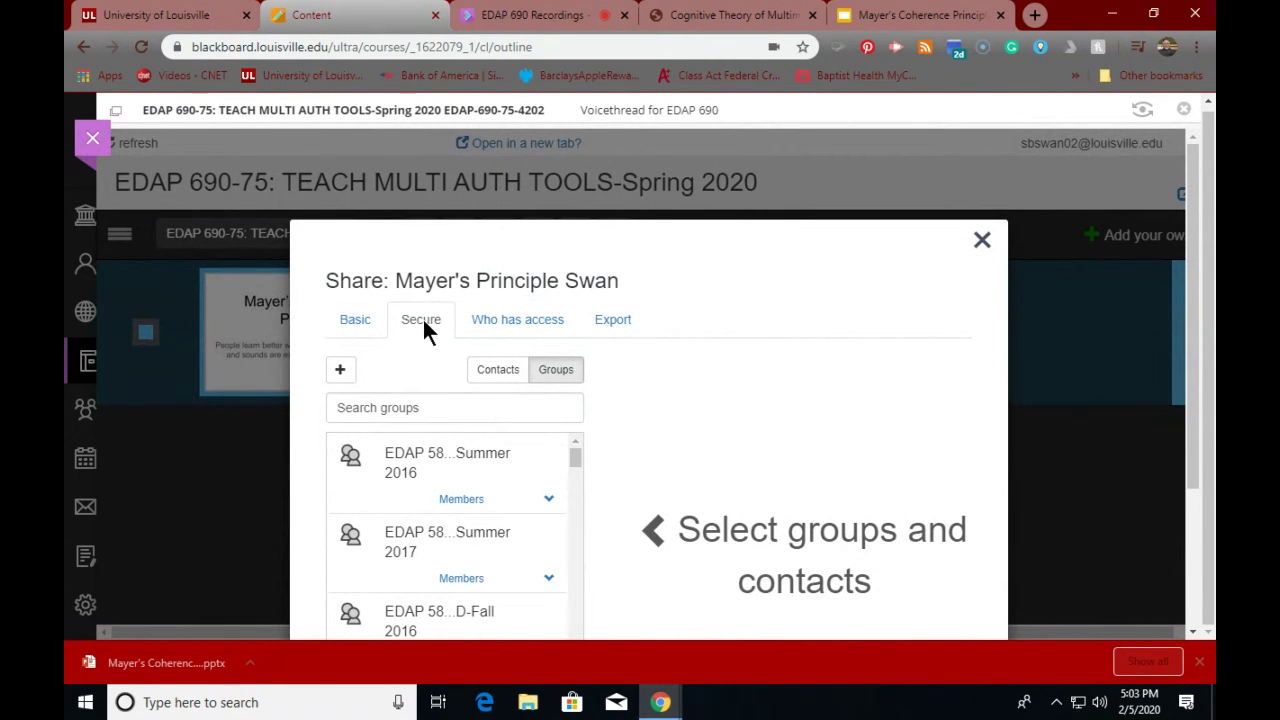
left_click(355, 320)
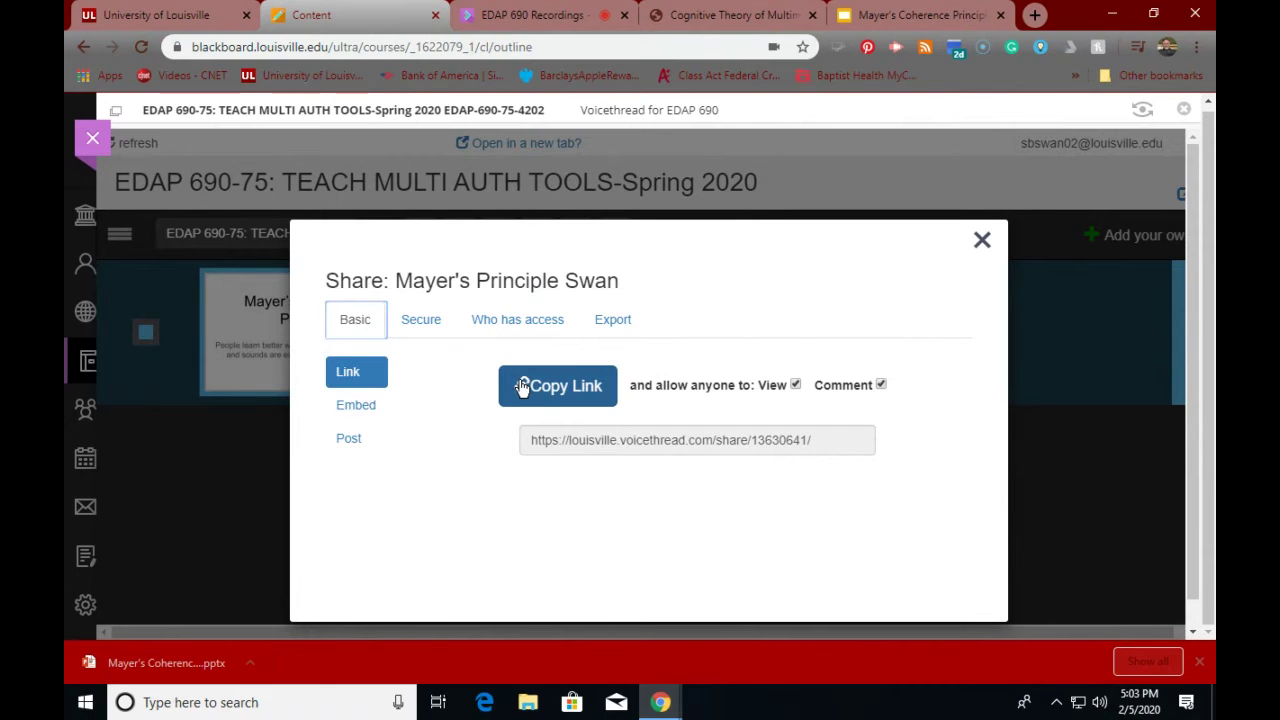
left_click(879, 383)
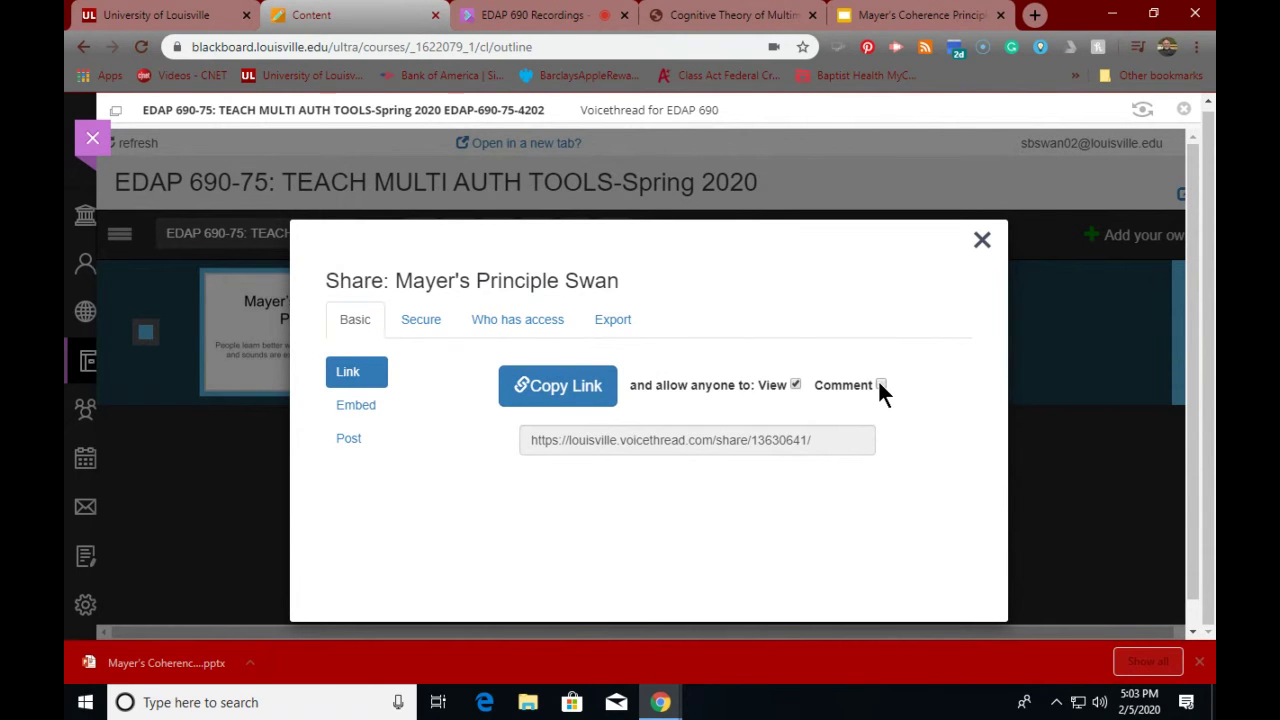
left_click(535, 390)
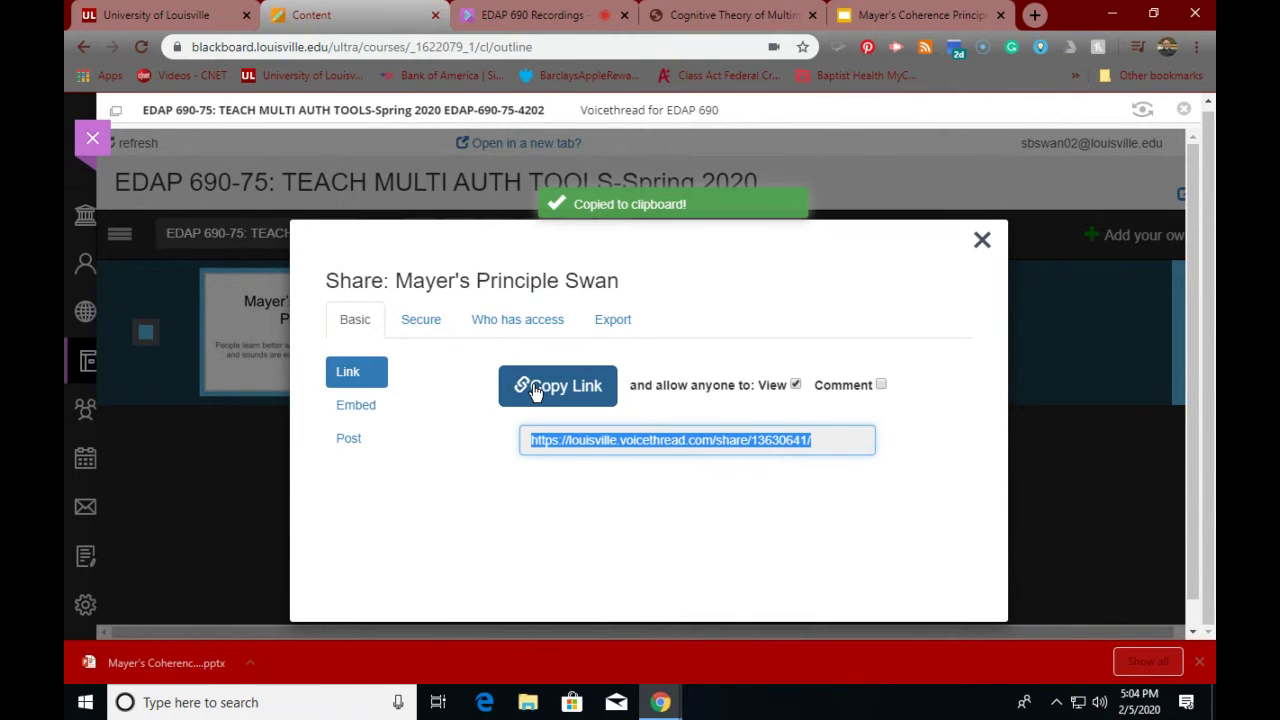
left_click(980, 243)
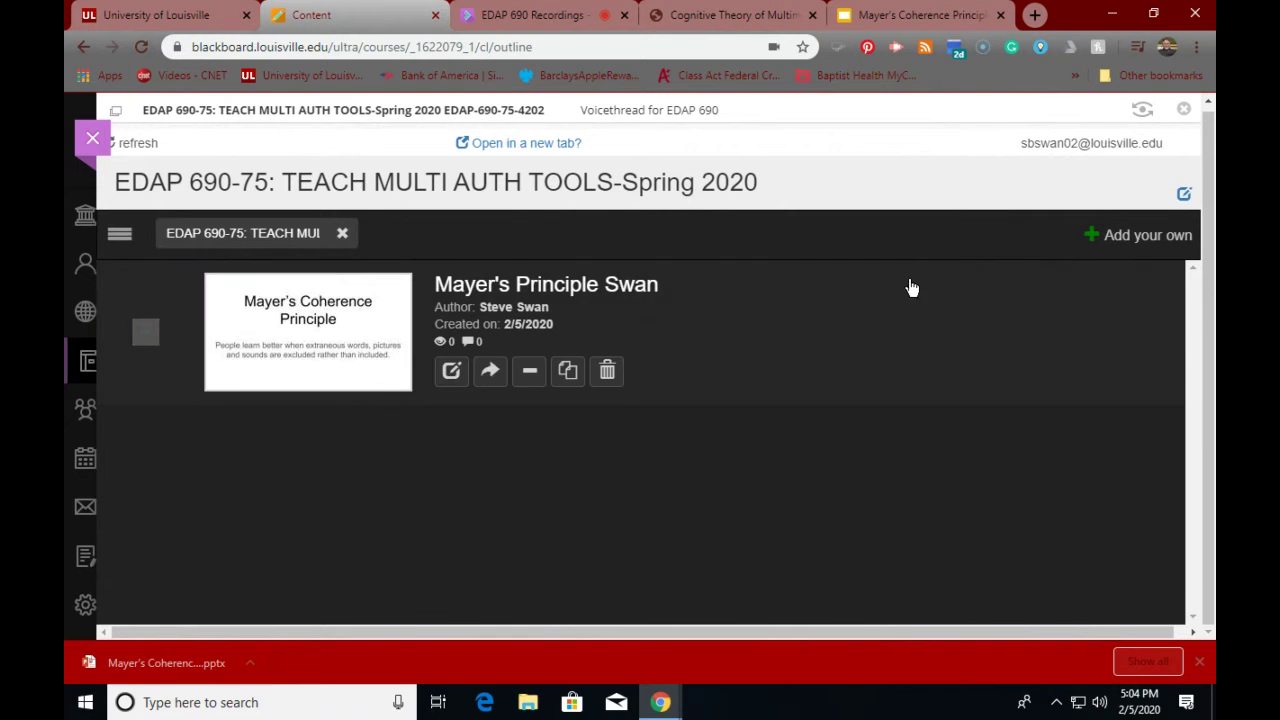
- Search the web for "pbworks" in a new browser tab, open the PBworks site and go to the account's workspace list
left_click(1036, 16)
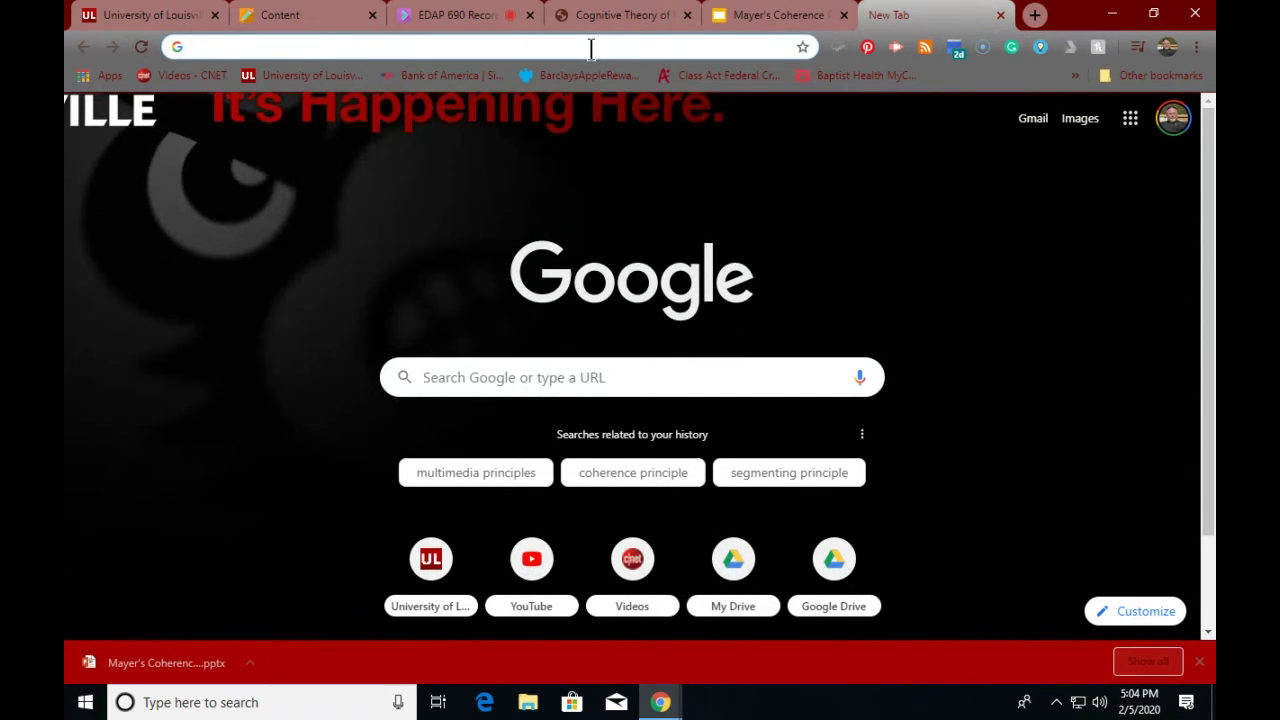
type("pbwo")
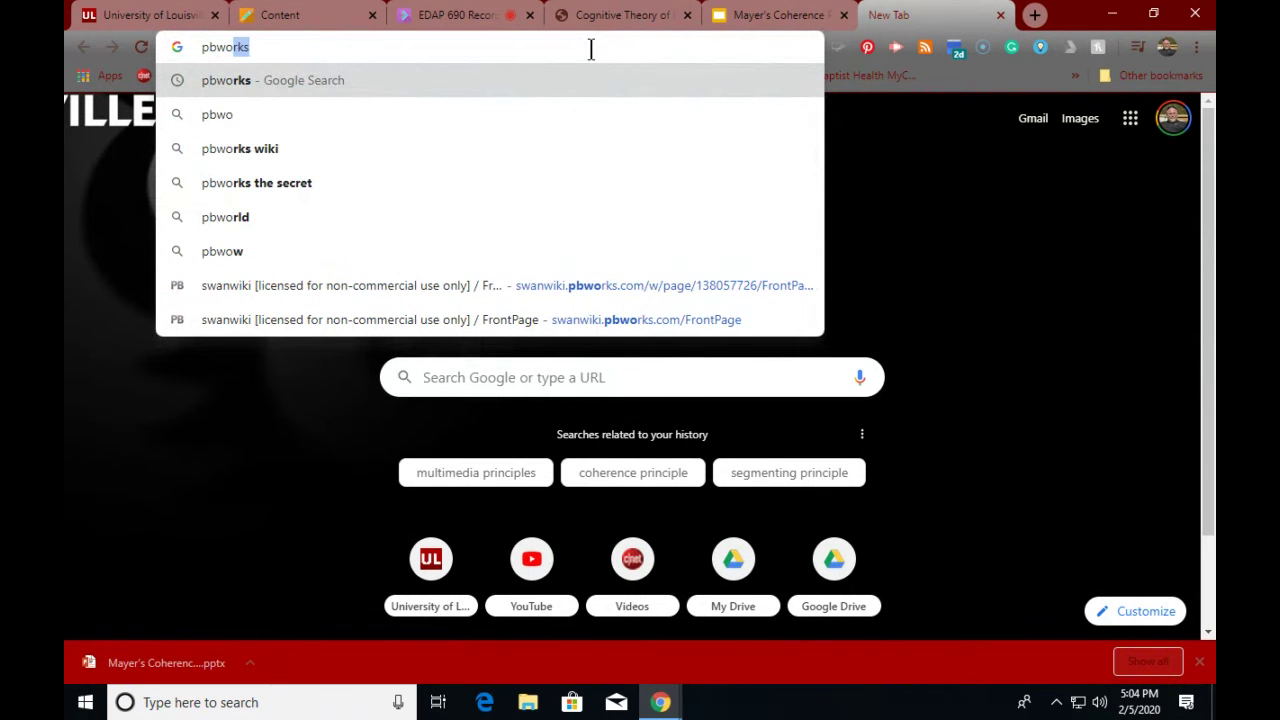
type("rks")
key("Return")
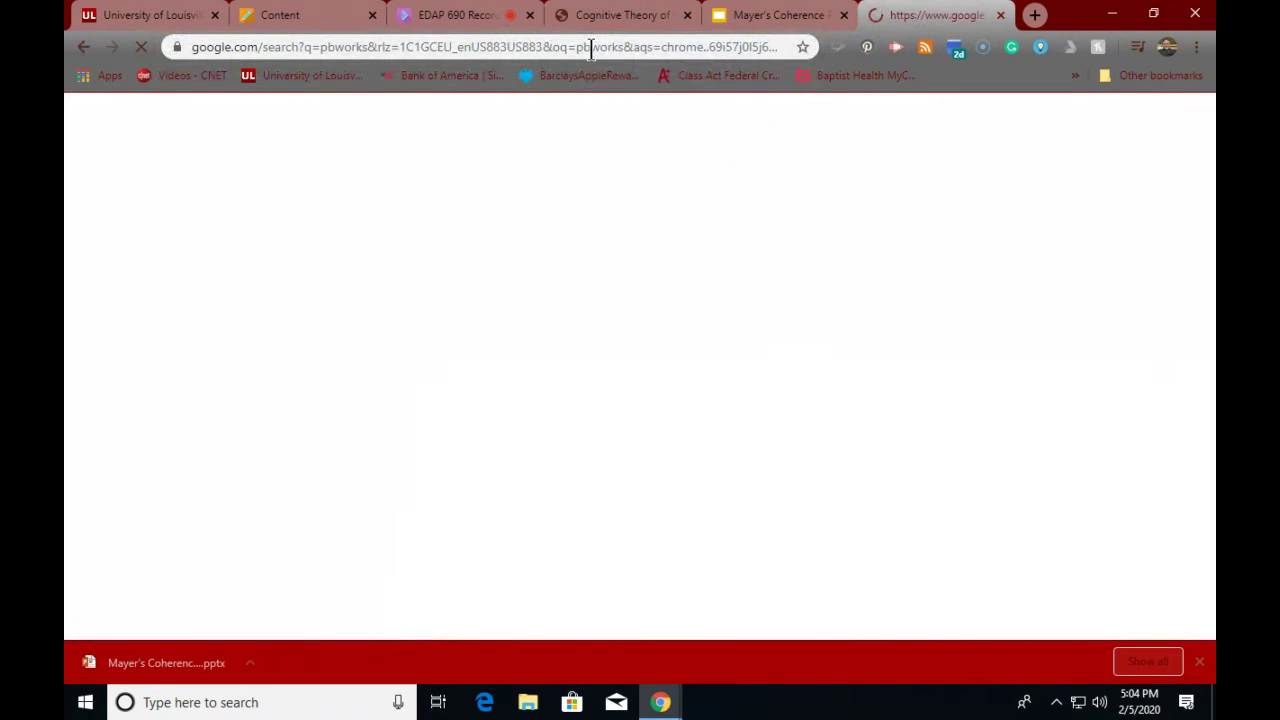
left_click(217, 281)
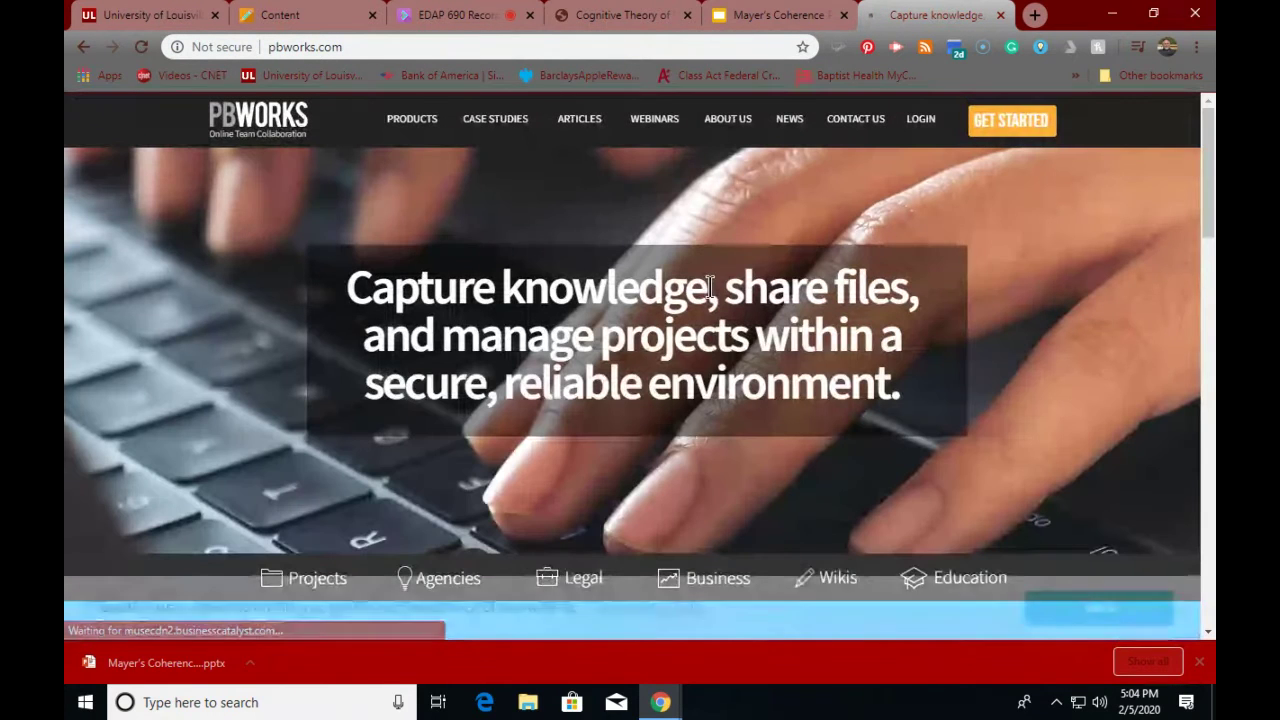
left_click(916, 128)
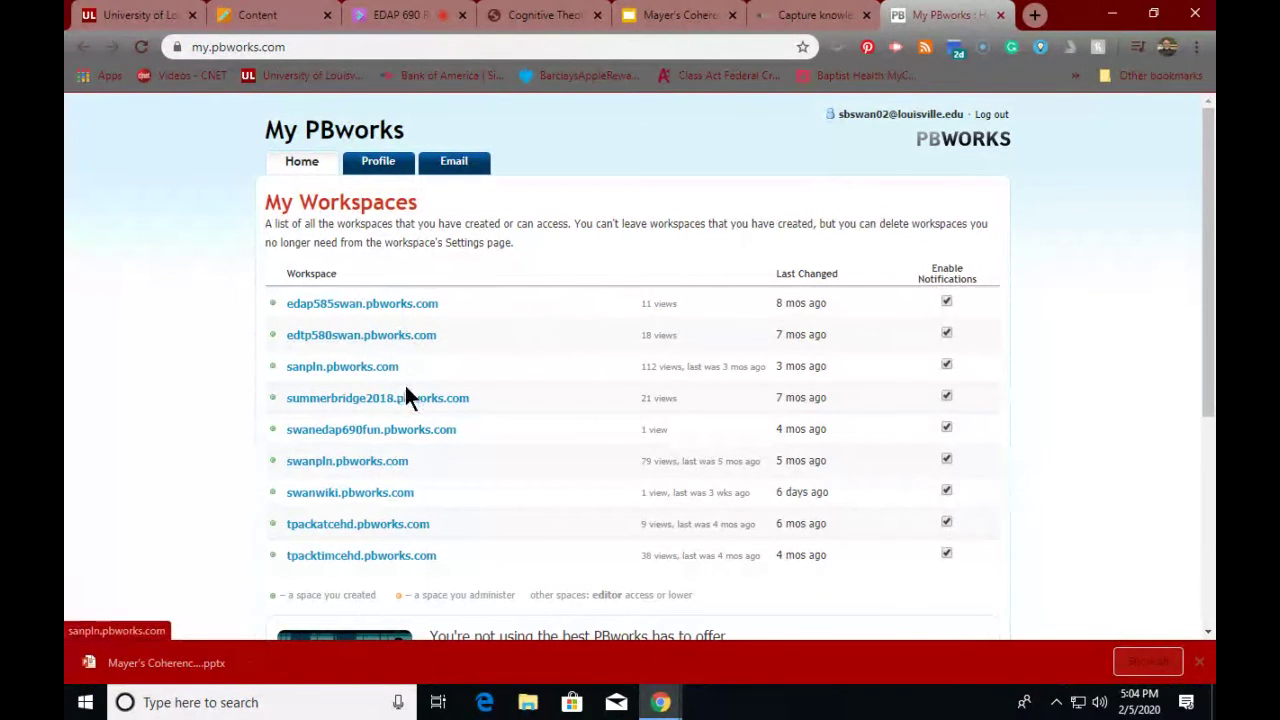
- Open the sanpln.pbworks.com workspace and look over the VoiceThread embedded on its FrontPage
left_click(366, 368)
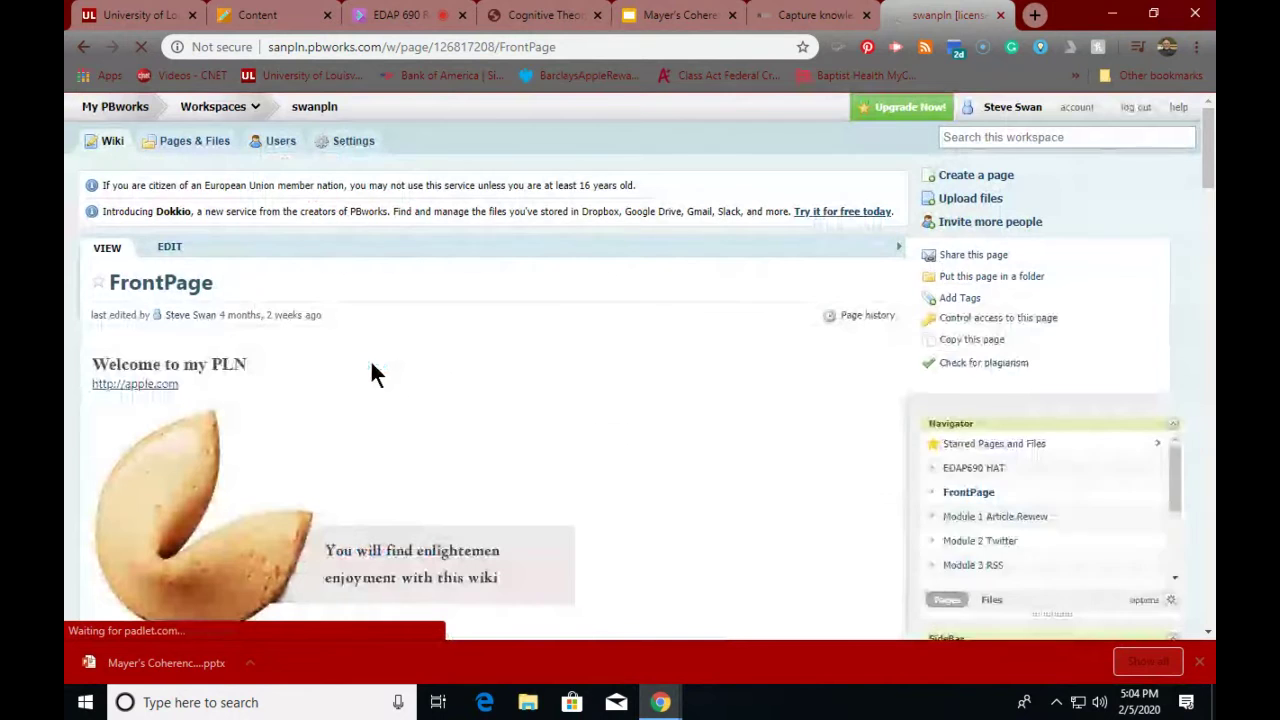
scroll(400, 408, "down", 7)
scroll(400, 408, "up", 4)
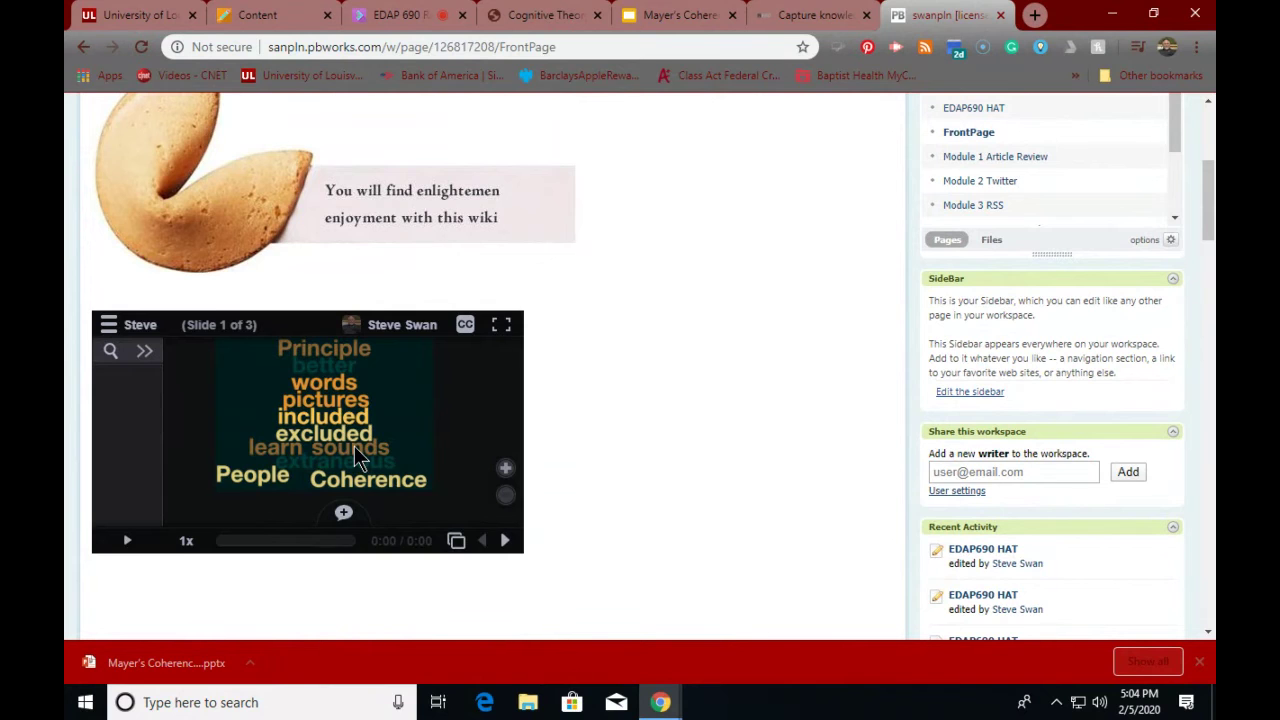
scroll(354, 446, "up", 5)
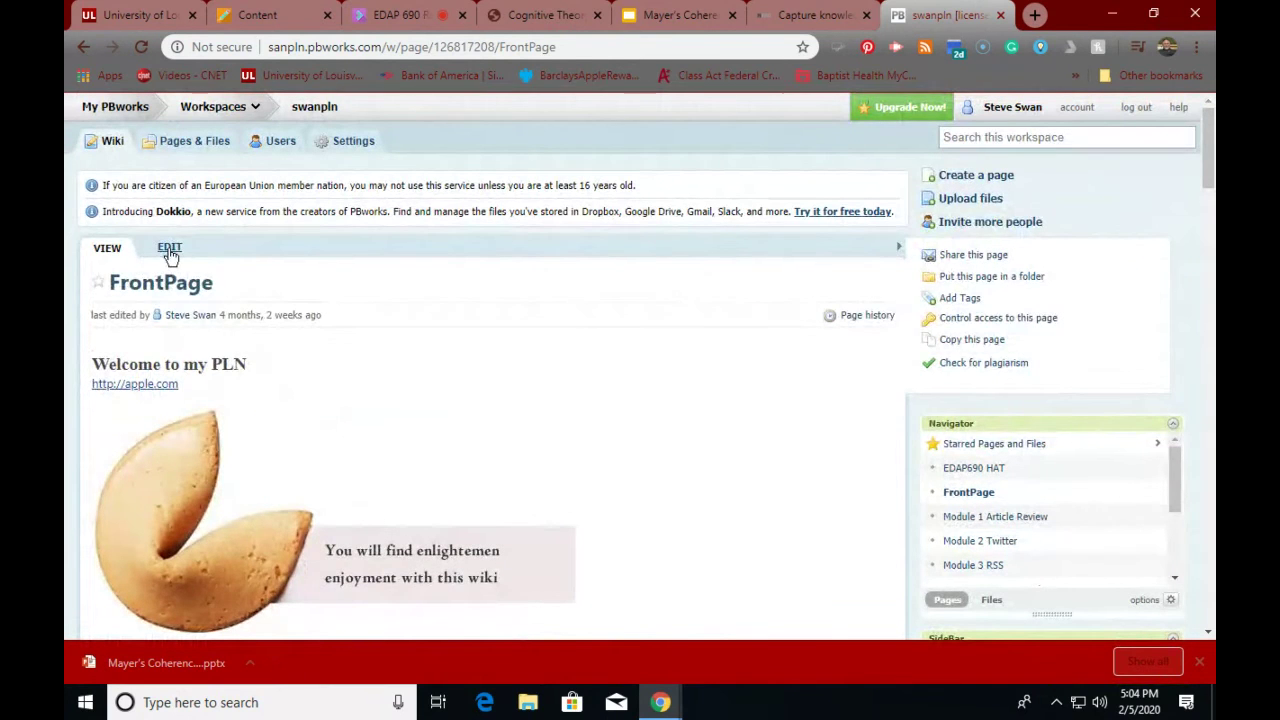
- Open the wiki's FrontPage for editing and find the embedded HTML/JavaScript block below the fortune cookie image
left_click(170, 250)
scroll(358, 428, "down", 4)
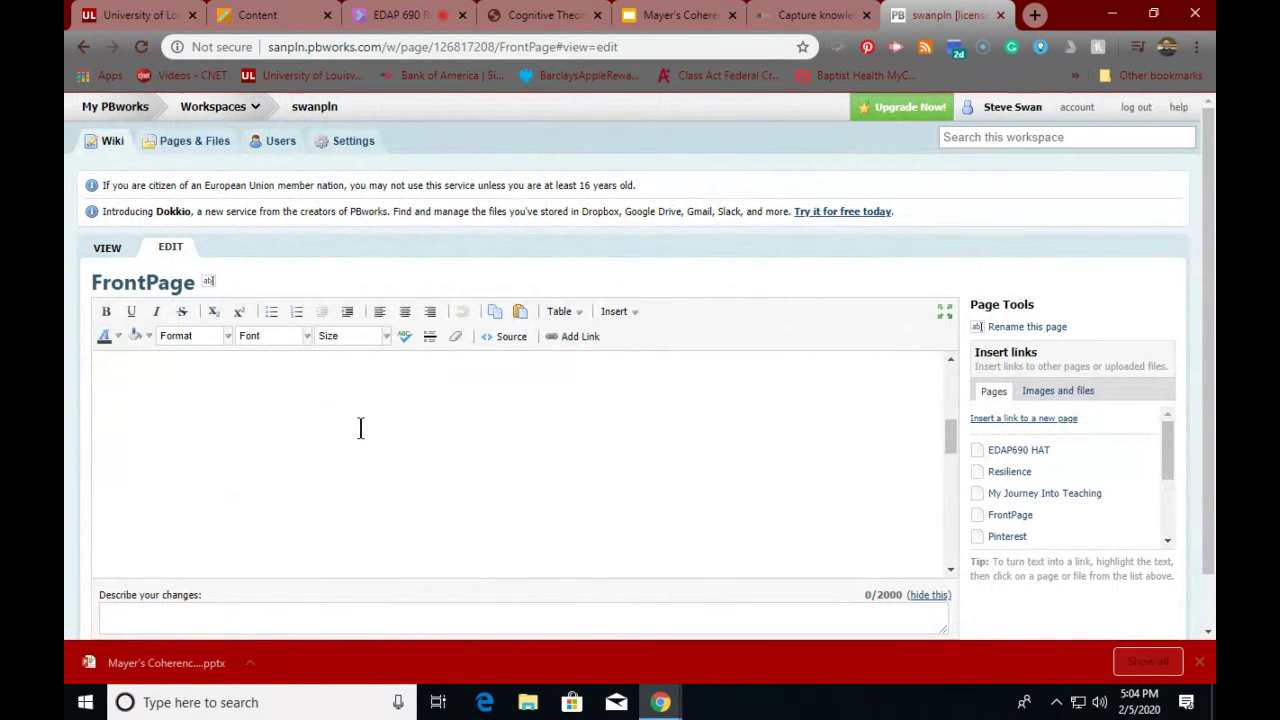
scroll(360, 428, "up", 3)
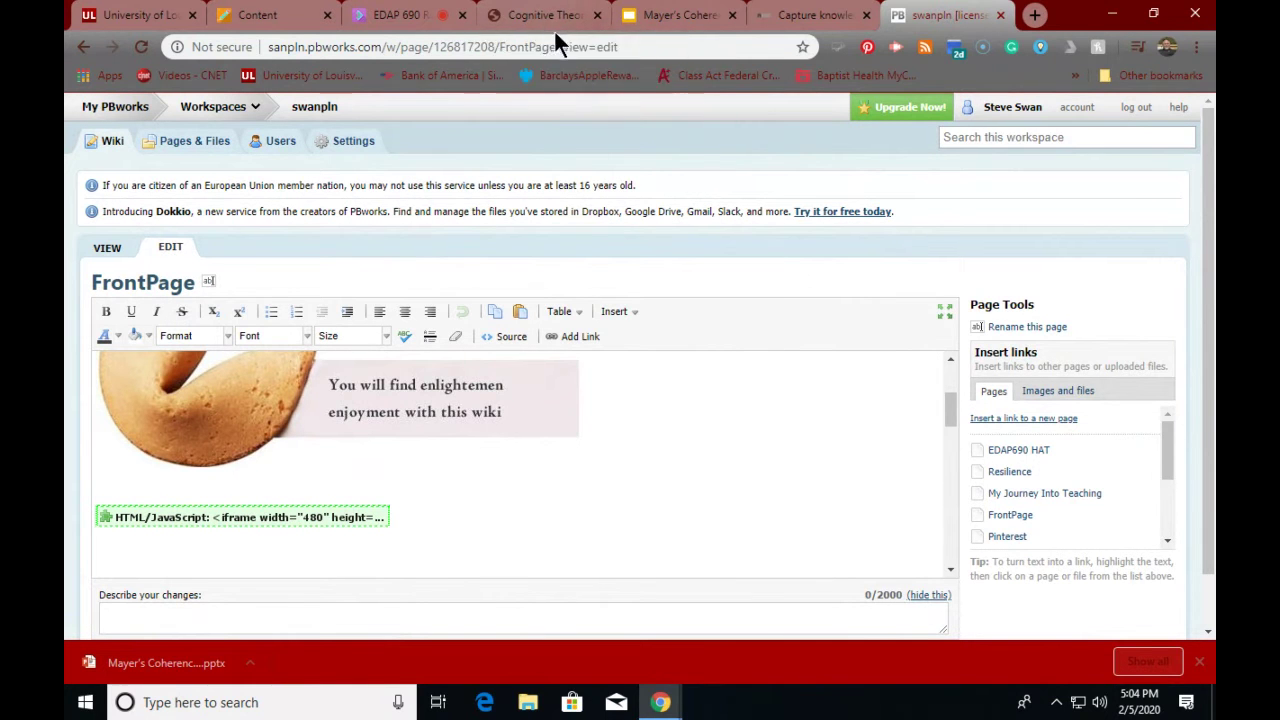
- In the Blackboard course, open the Mayer's principle VoiceThread's basic sharing options and copy its 480 by 270 embed code
left_click(310, 22)
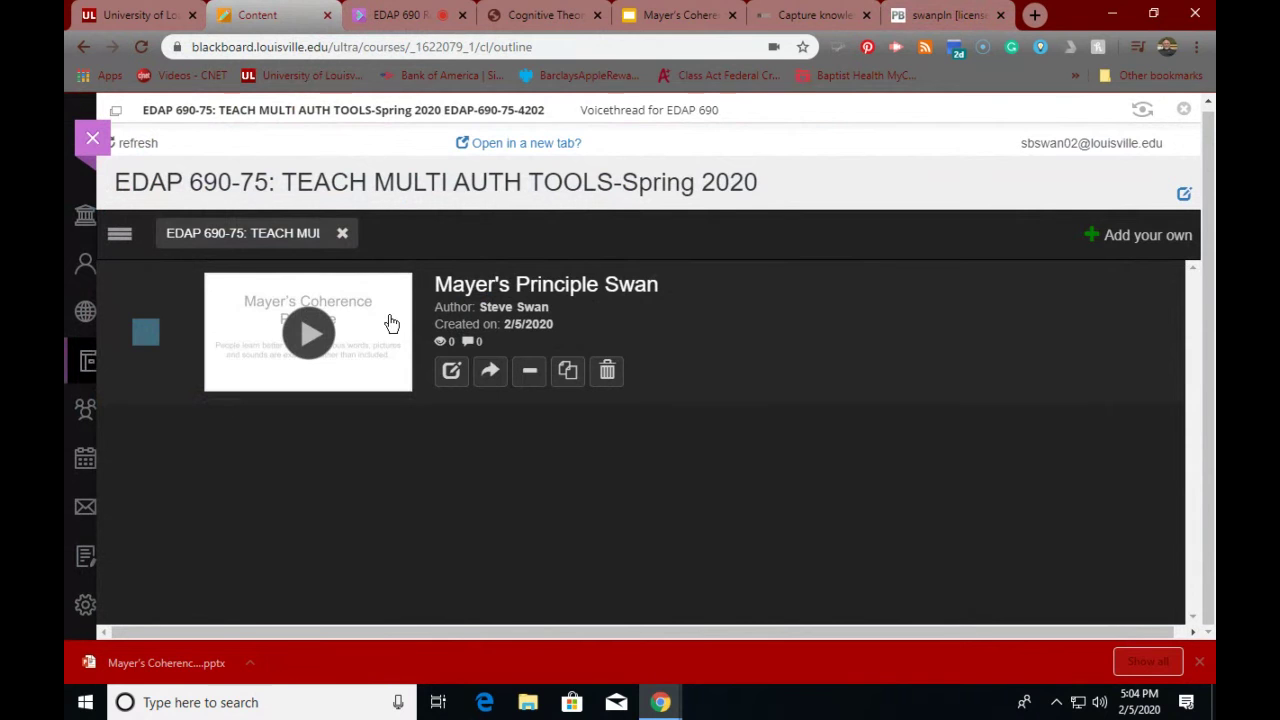
left_click(490, 376)
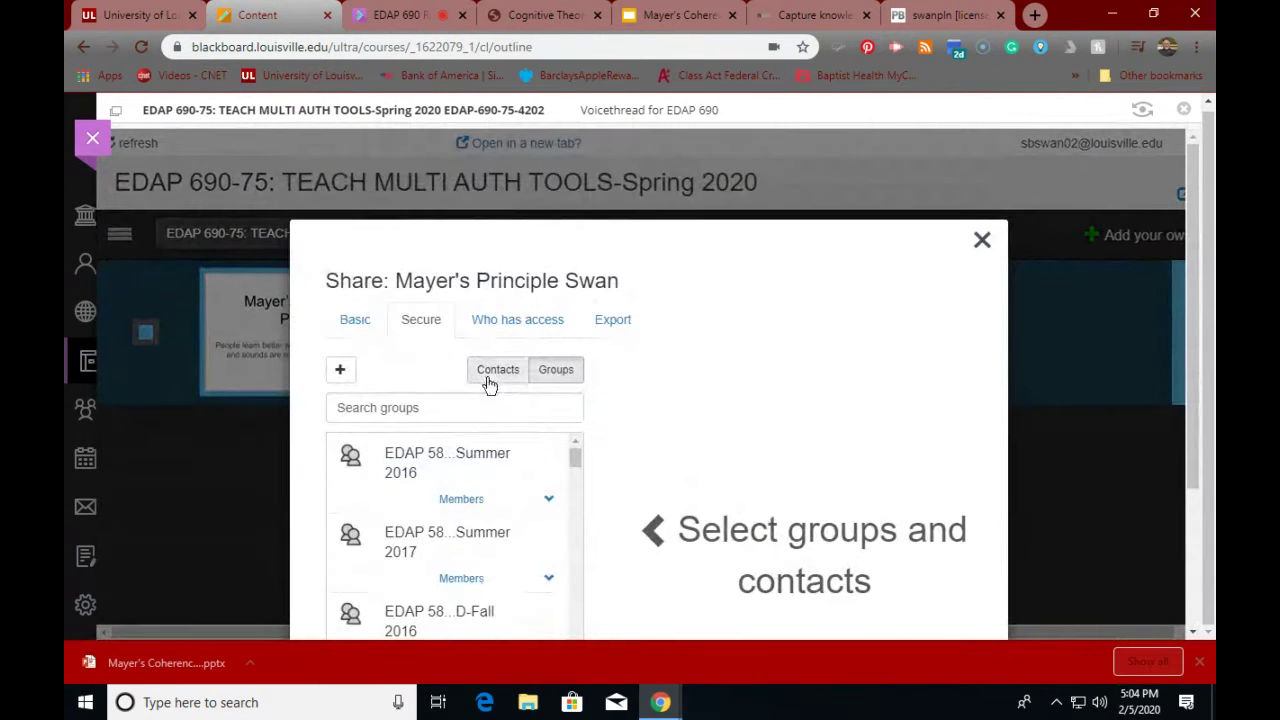
left_click(358, 320)
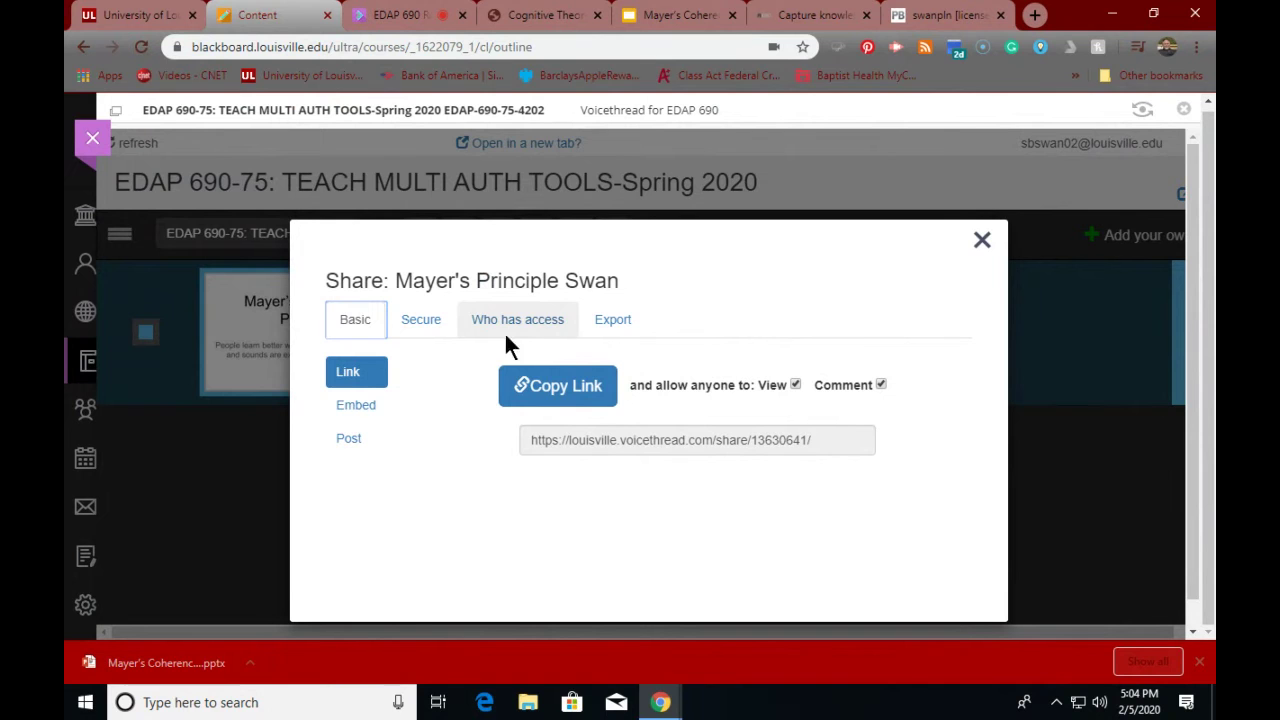
left_click(357, 405)
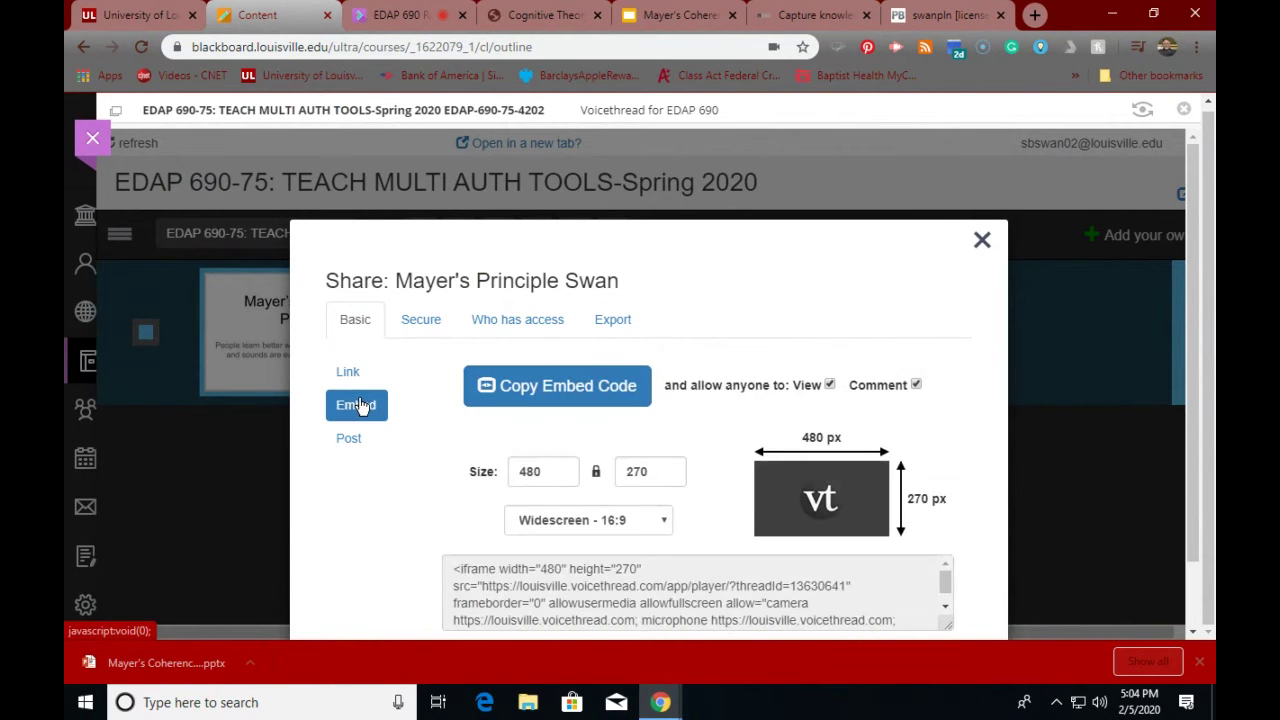
left_click(557, 388)
- Insert the copied embed code as an HTML/JavaScript plugin below the existing block on the wiki's FrontPage, allowing JavaScript and potentially unsafe code
left_click(950, 16)
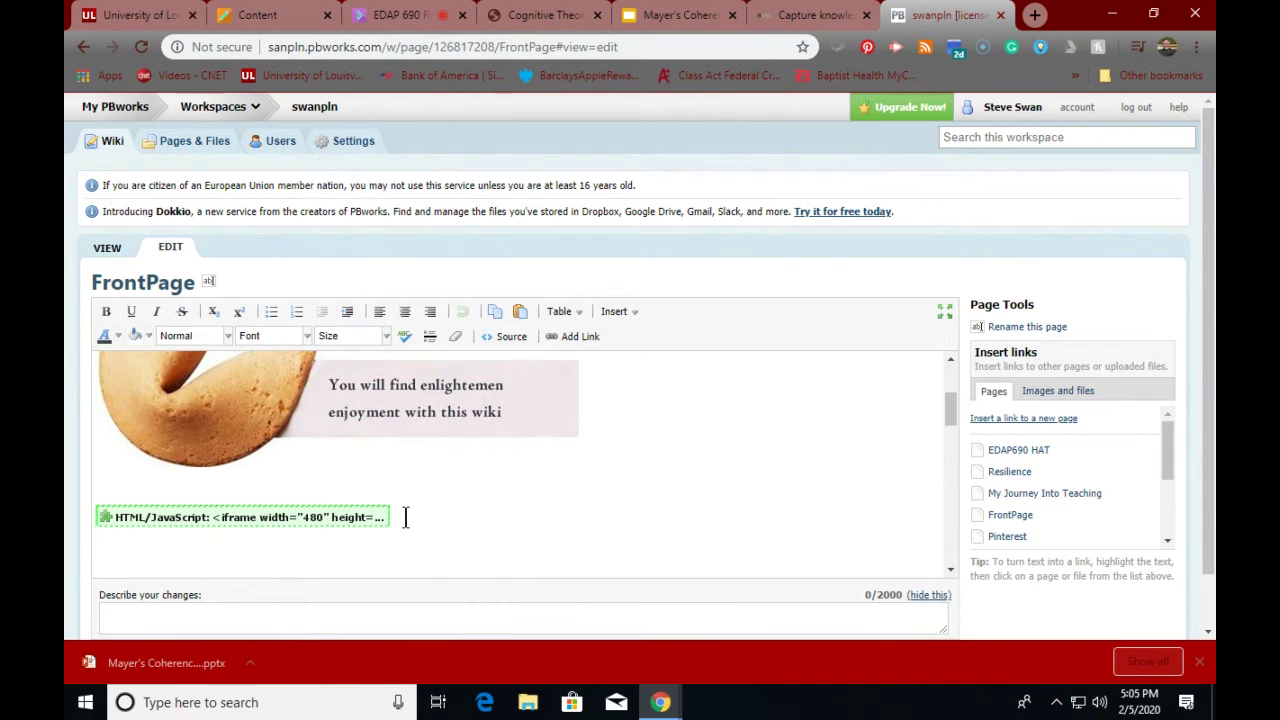
left_click(613, 312)
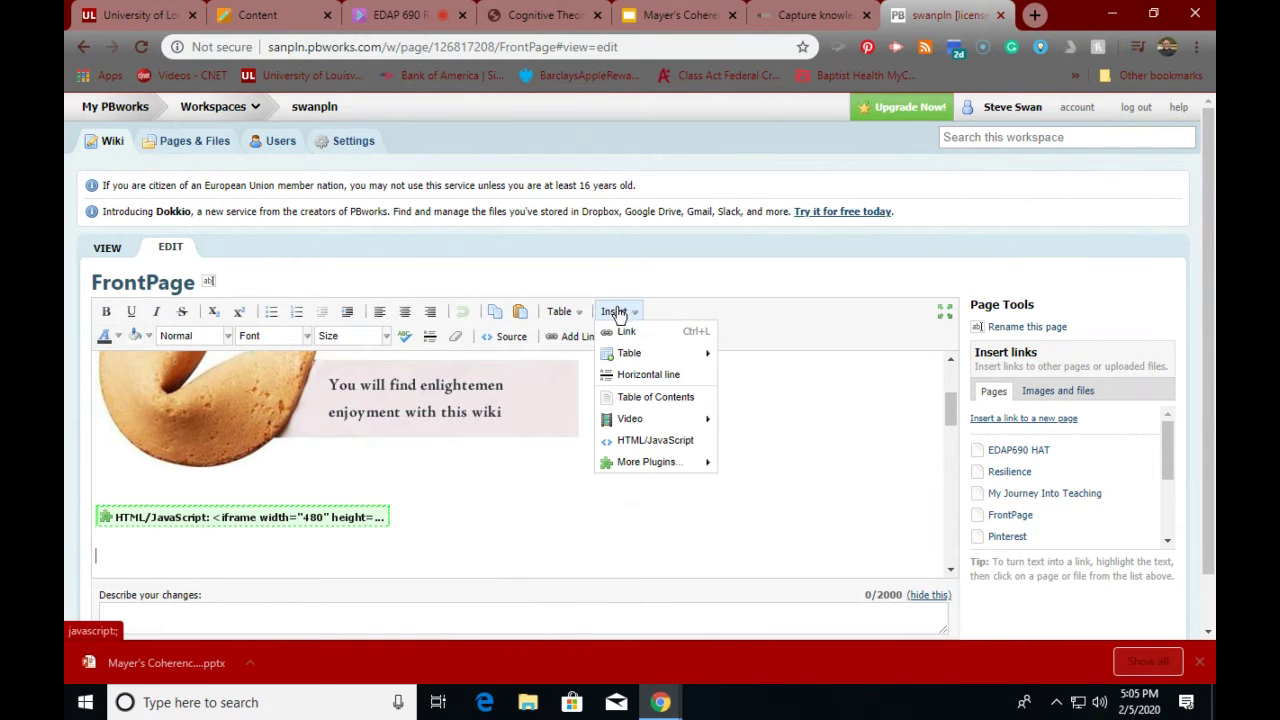
mouse_move(627, 472)
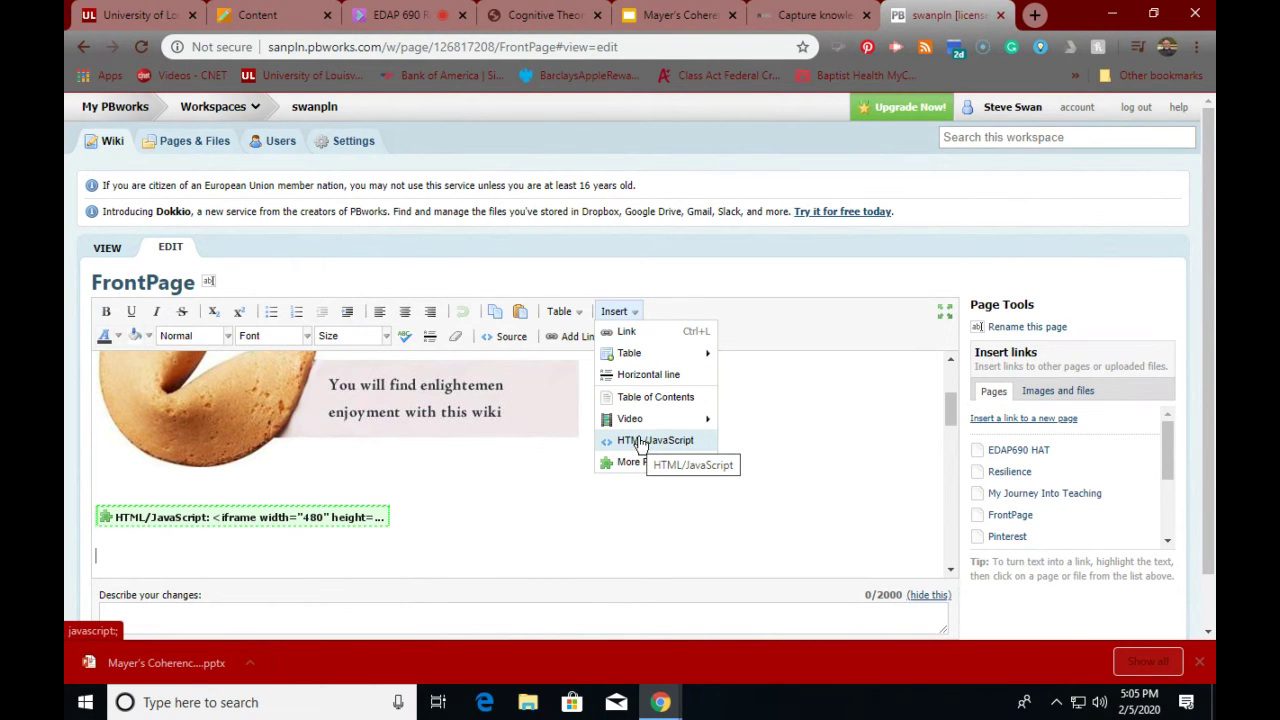
left_click(640, 441)
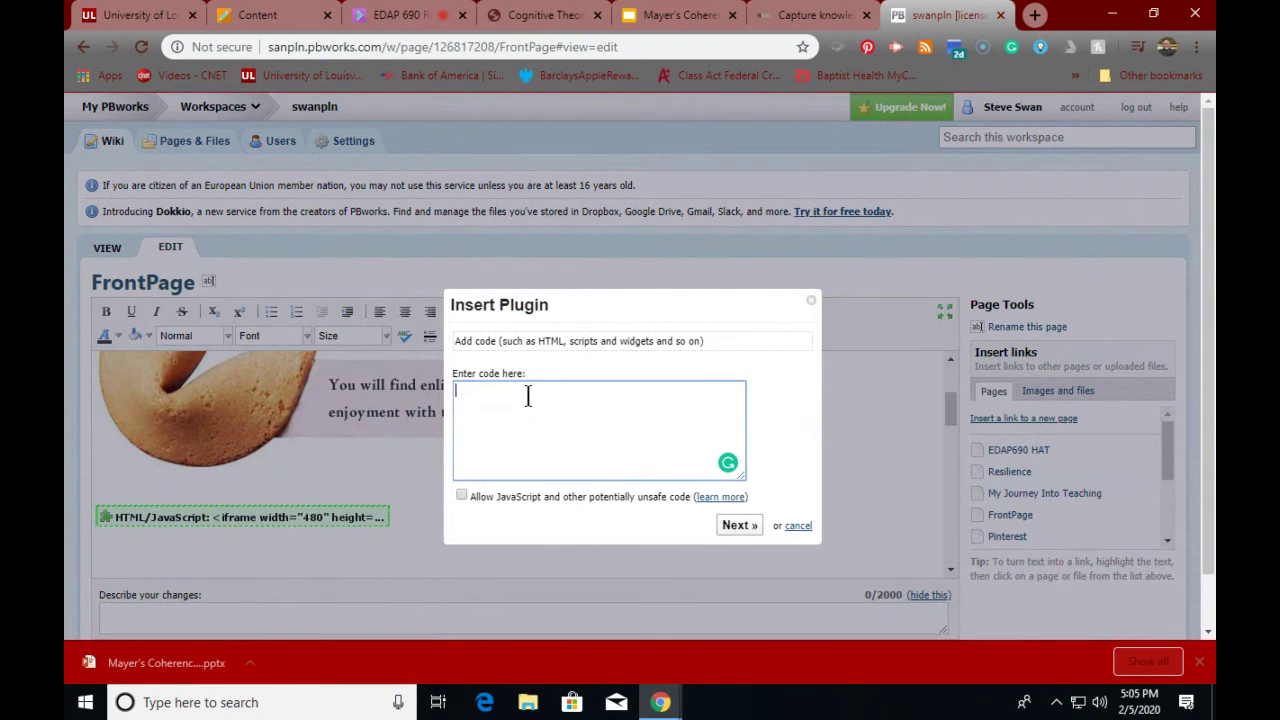
key("ctrl+v")
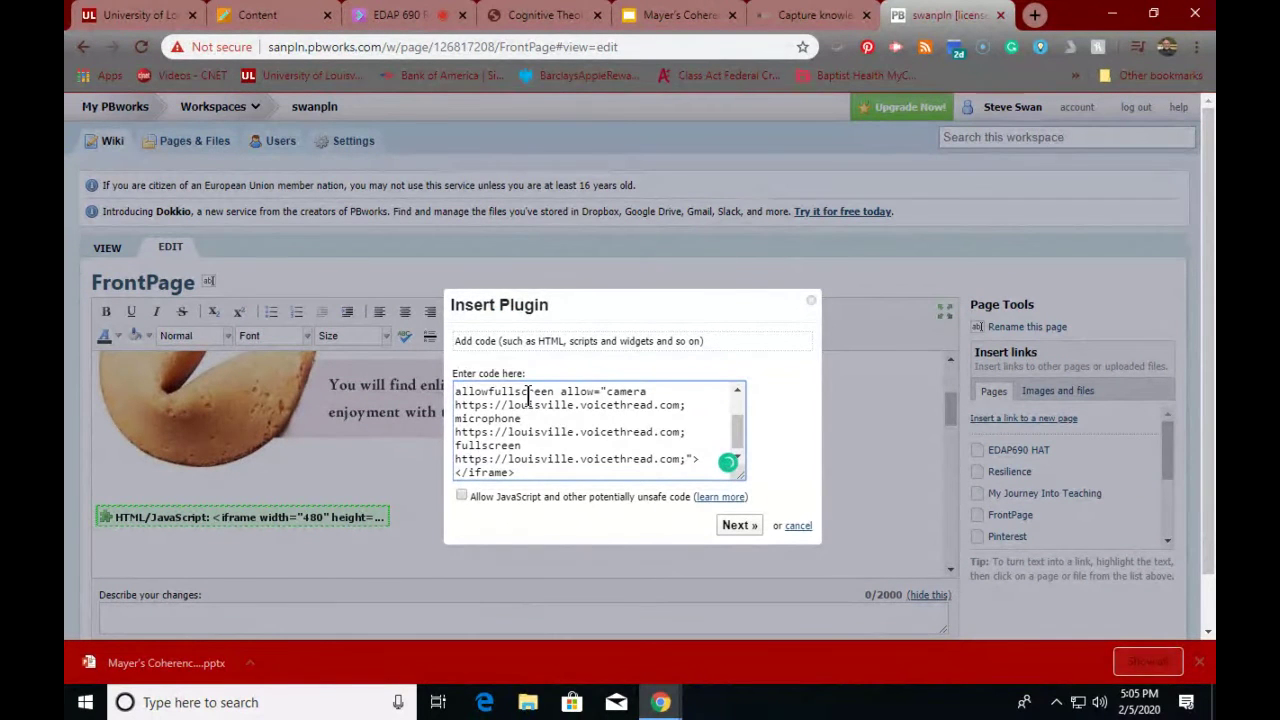
left_click(462, 493)
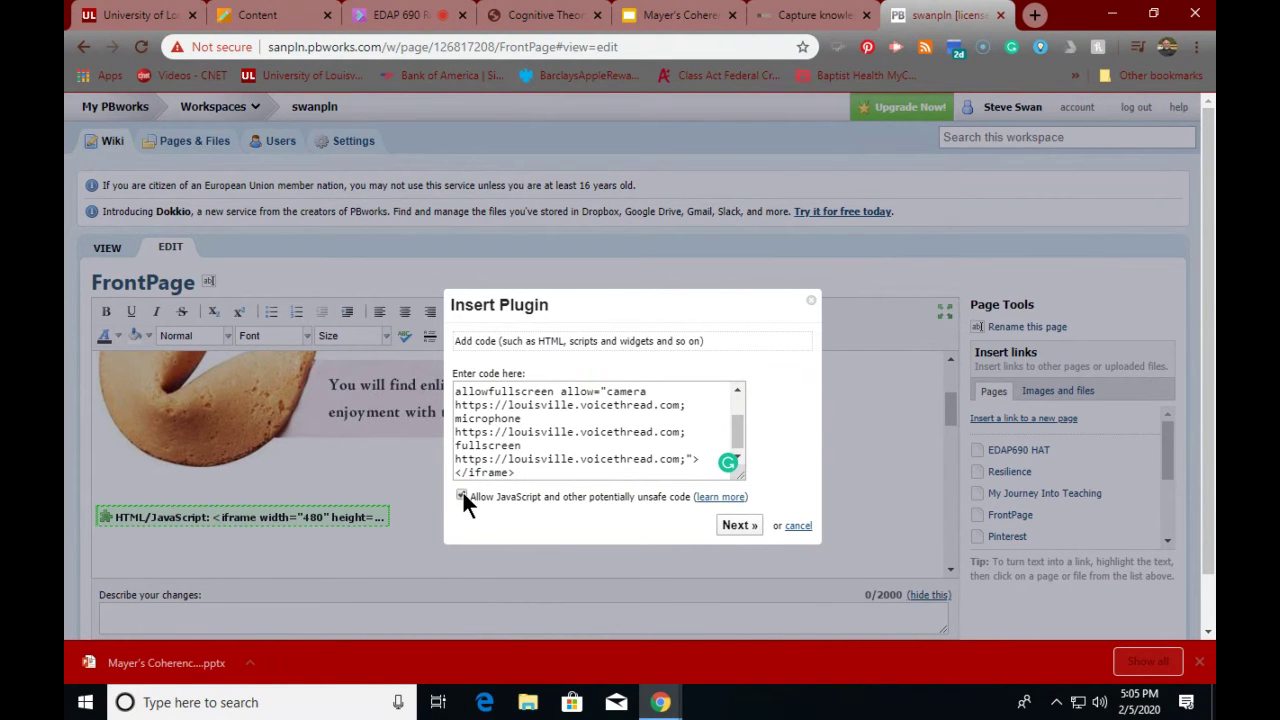
left_click(738, 525)
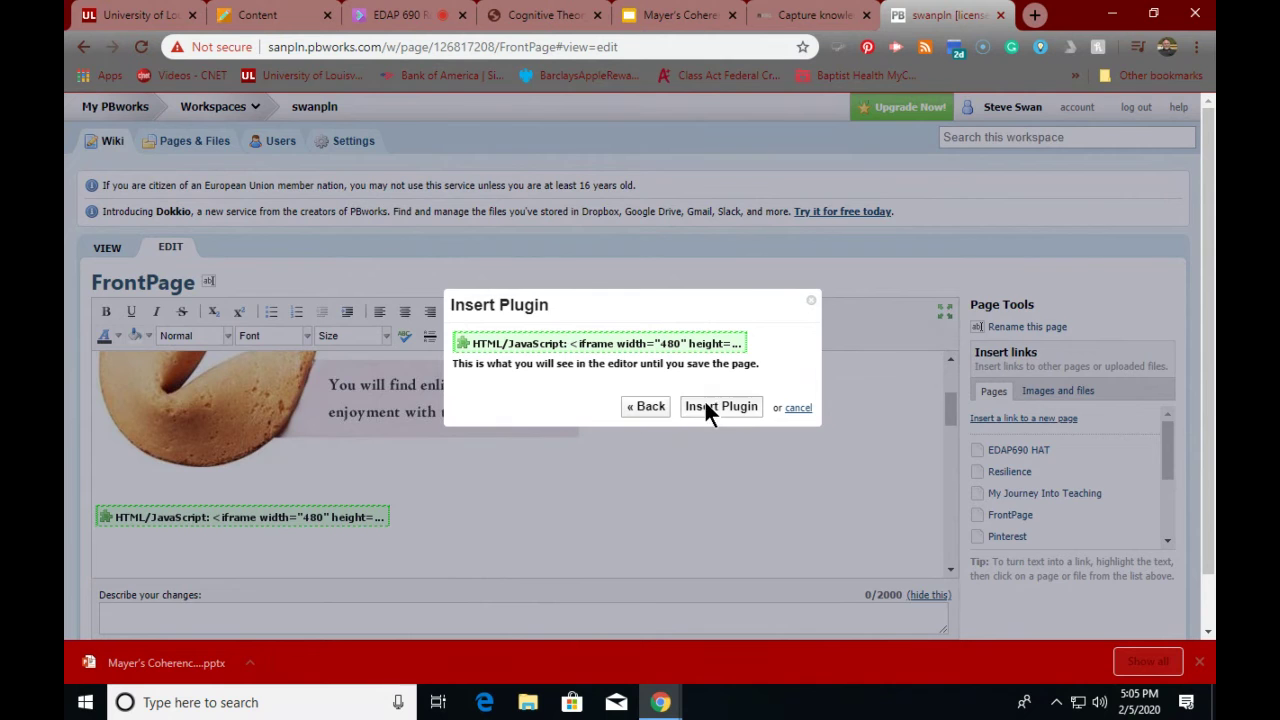
left_click(707, 410)
- Save the edited FrontPage without describing the changes
scroll(858, 480, "down", 1)
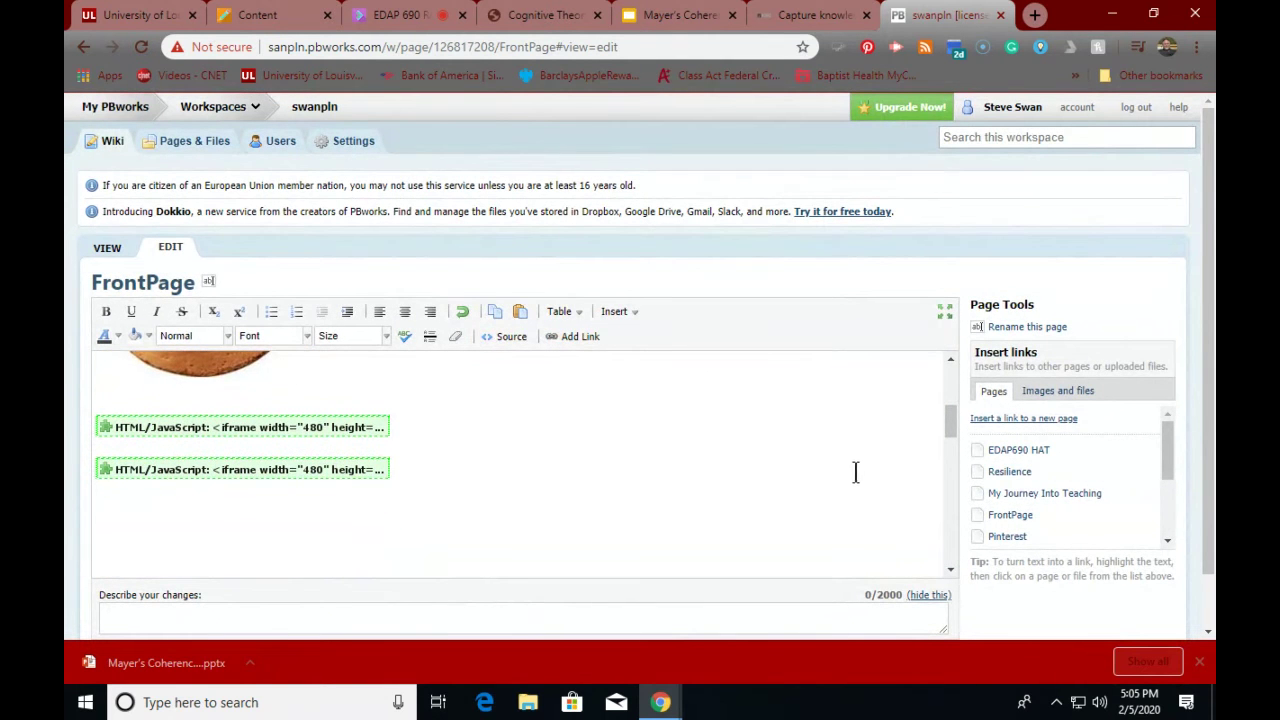
scroll(853, 467, "down", 3)
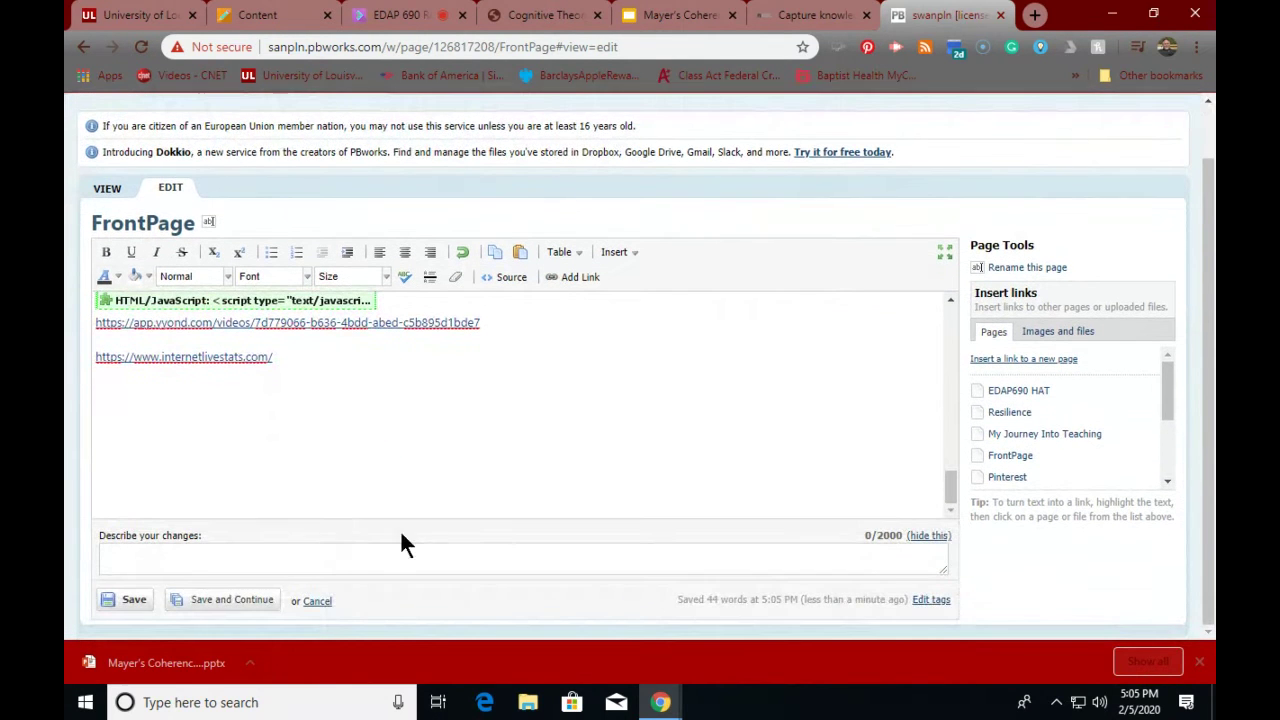
left_click(127, 600)
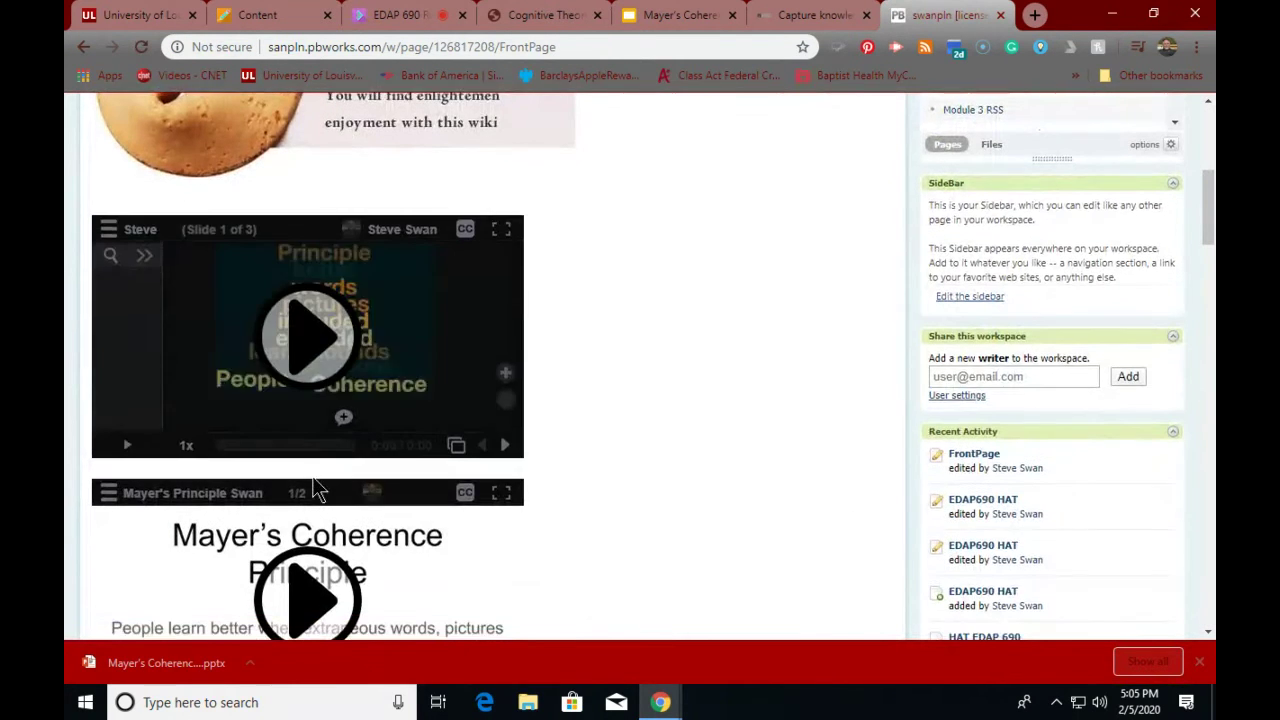
- Play the newly embedded VoiceThread, step to its second slide and back, and select the wiki page's web address
scroll(312, 490, "down", 2)
left_click(300, 429)
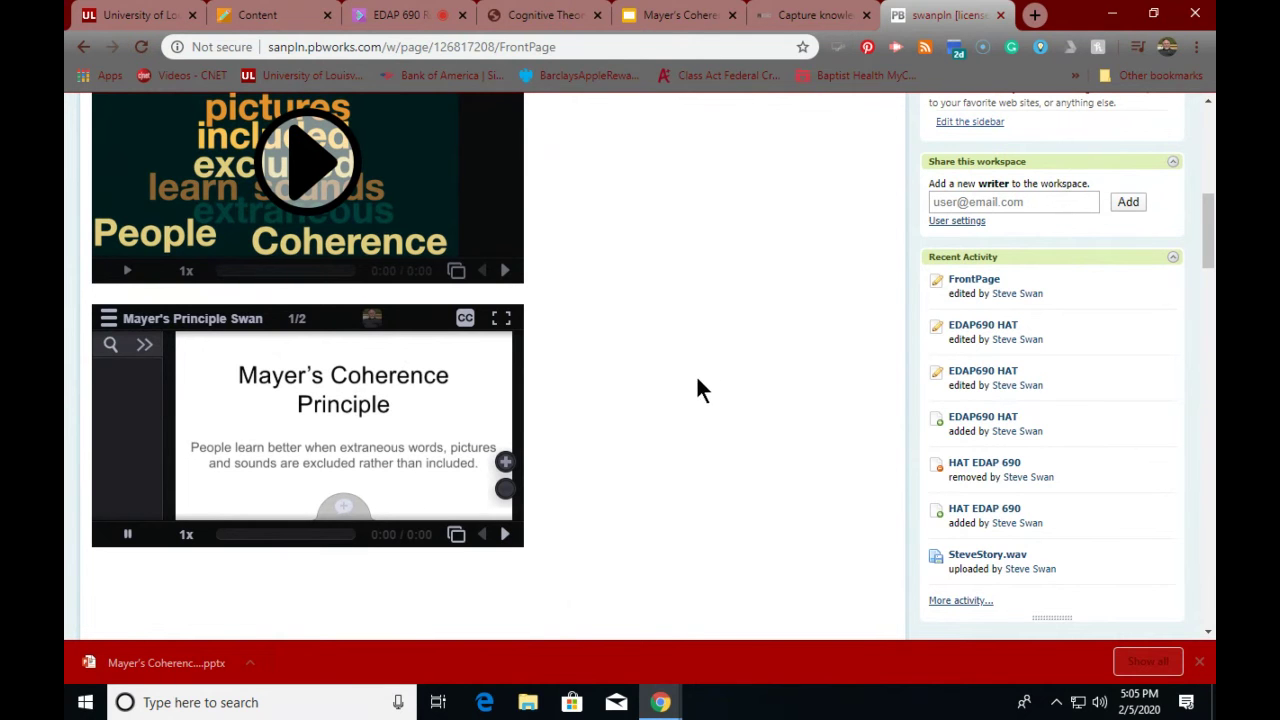
left_click(505, 536)
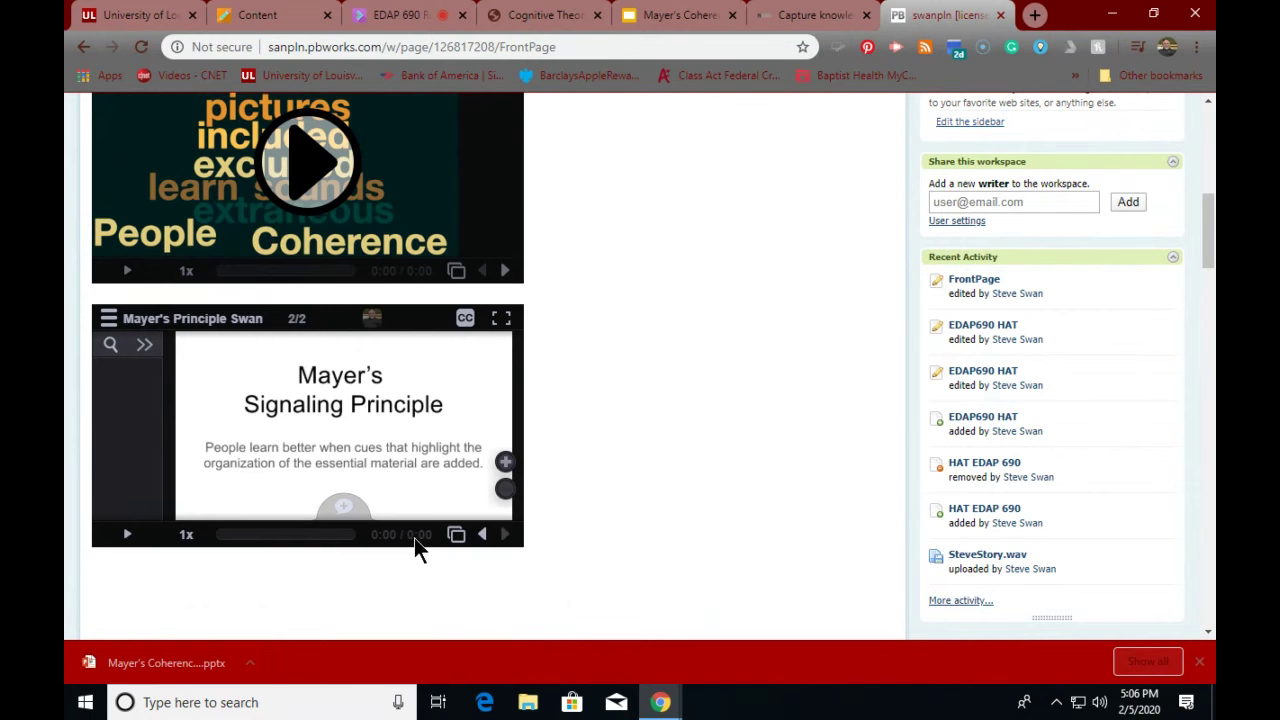
left_click(481, 535)
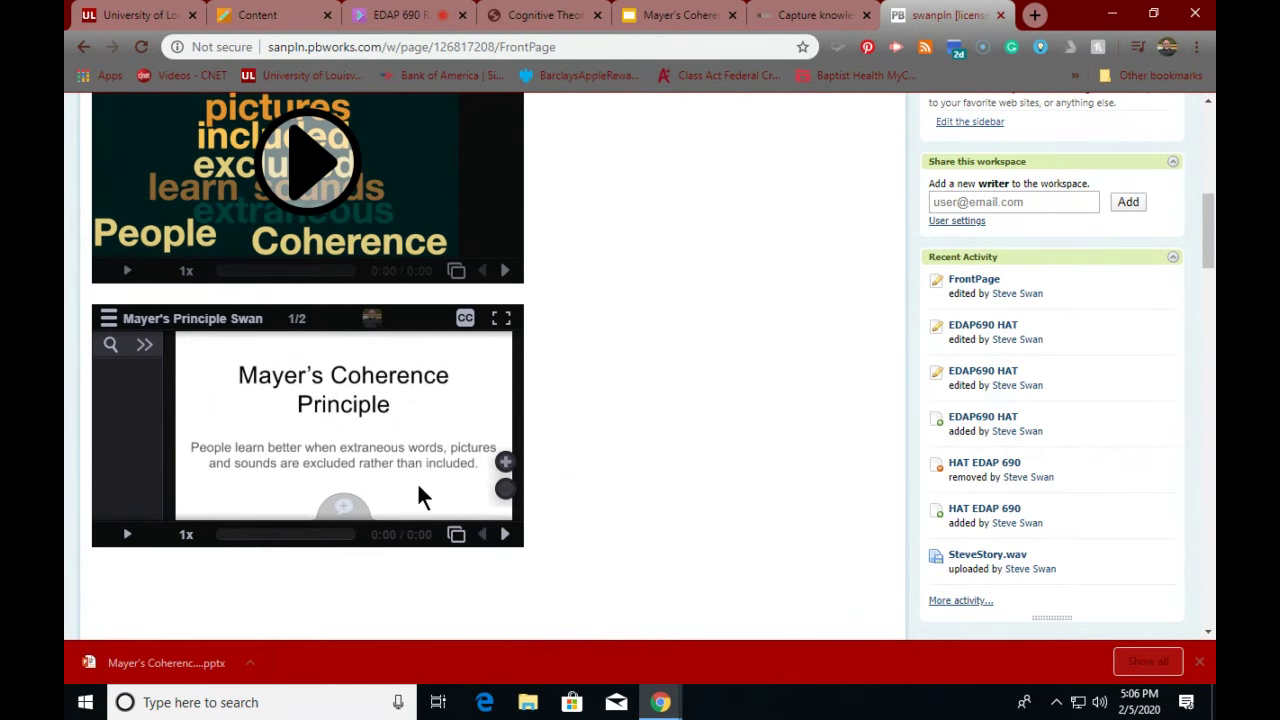
scroll(339, 453, "up", 7)
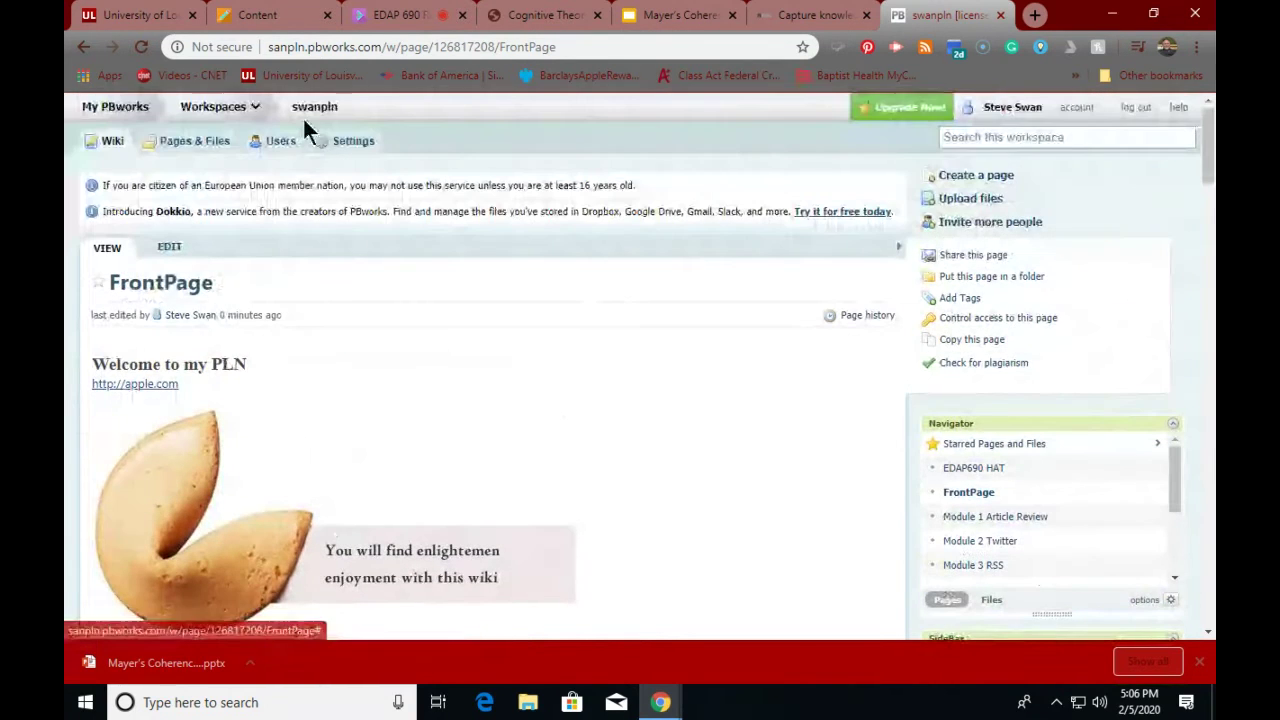
left_click(575, 46)
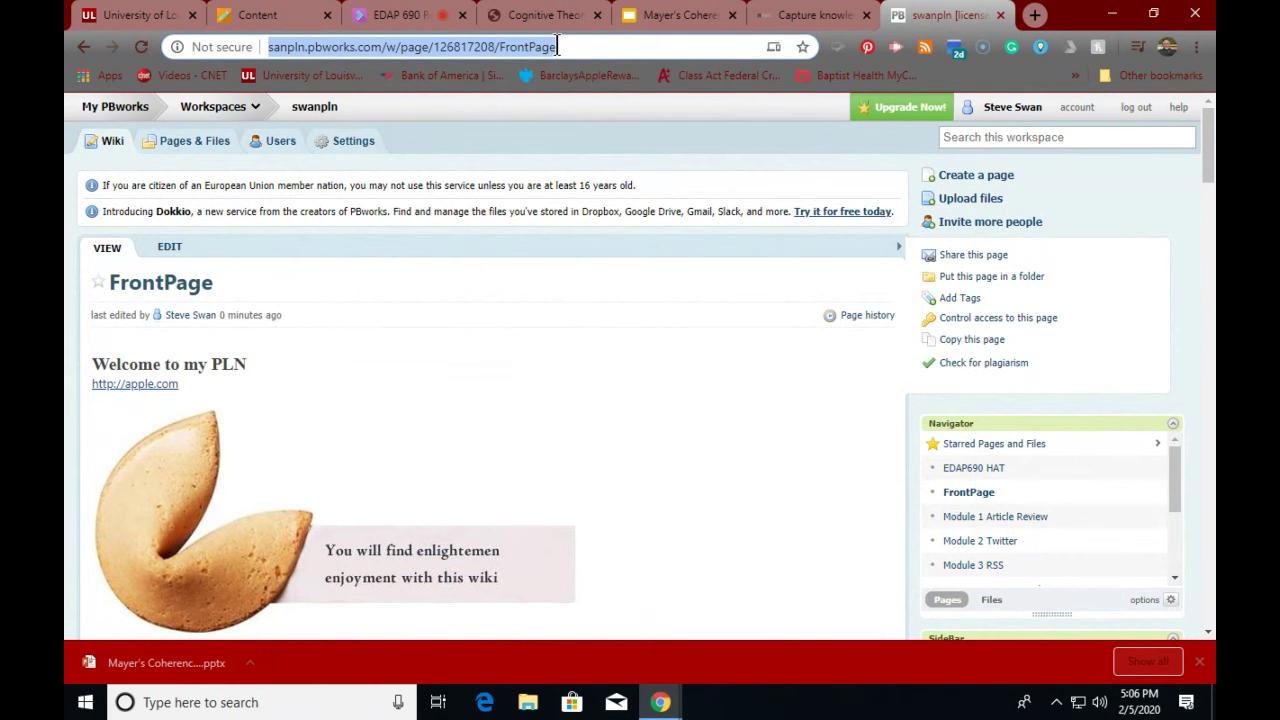
- Return to Blackboard, close the VoiceThread's share settings and go to the course's EDAP 690 Modules page
left_click(280, 15)
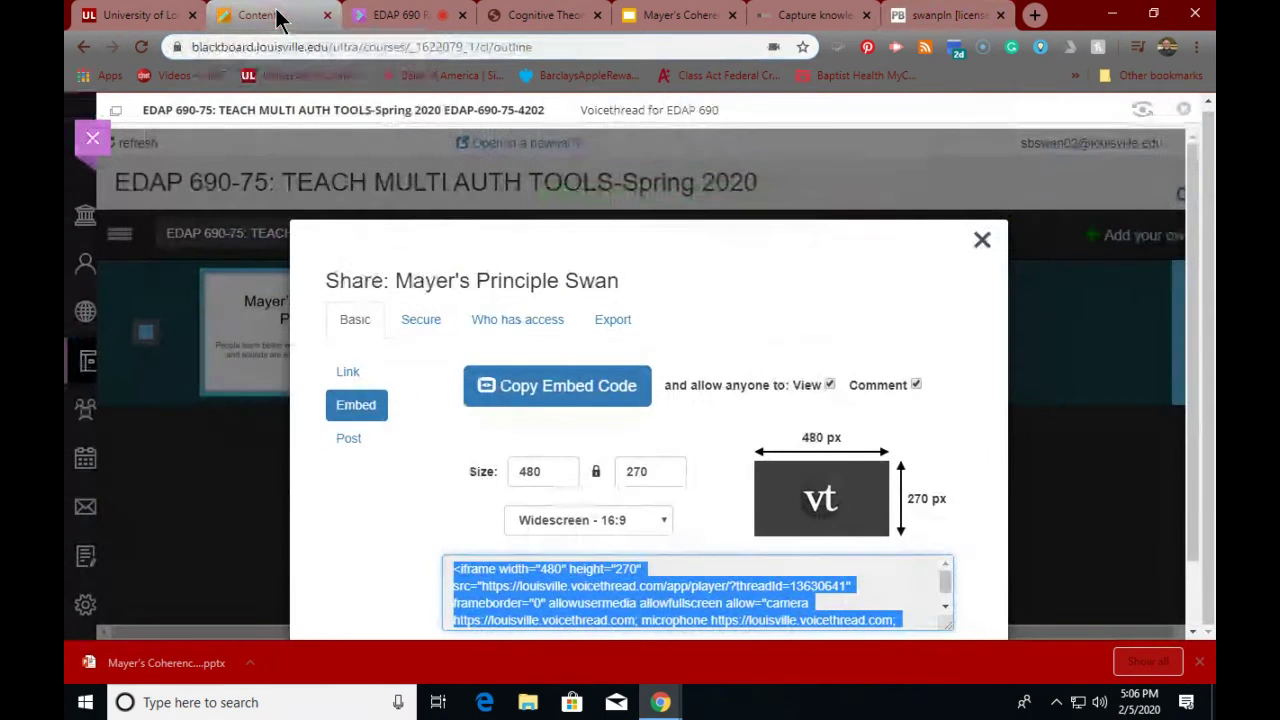
left_click(976, 247)
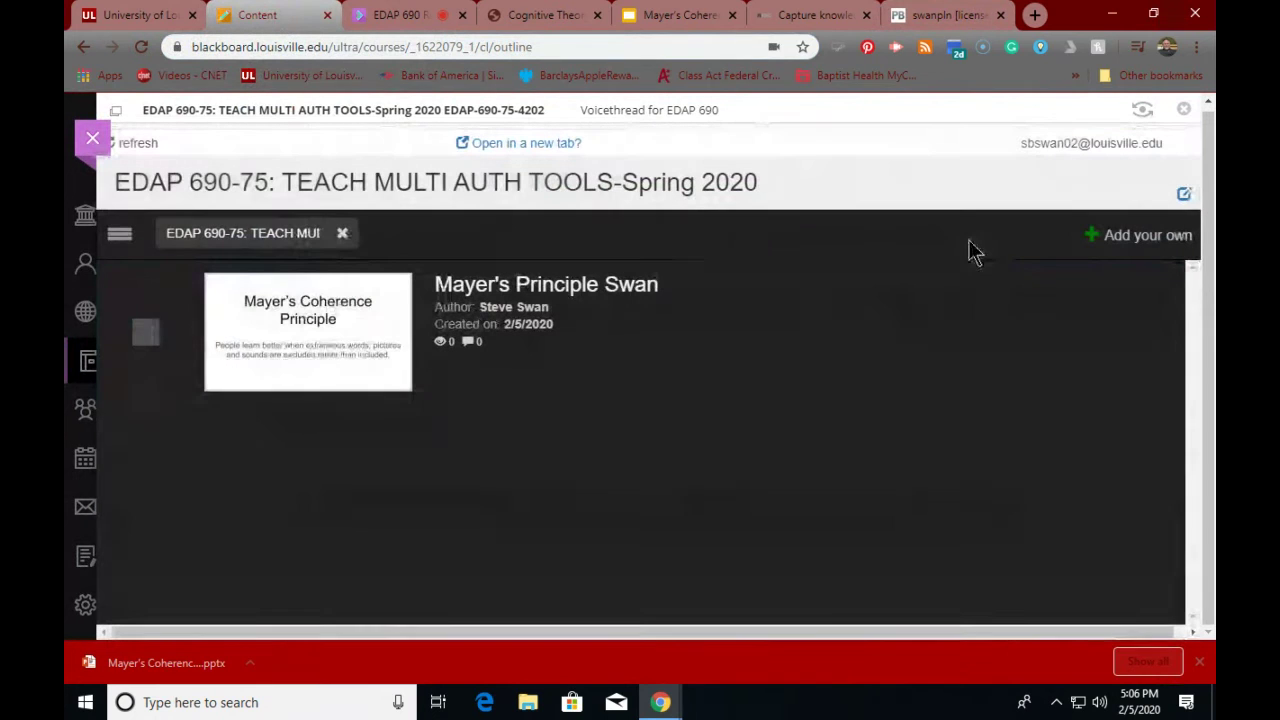
left_click(365, 122)
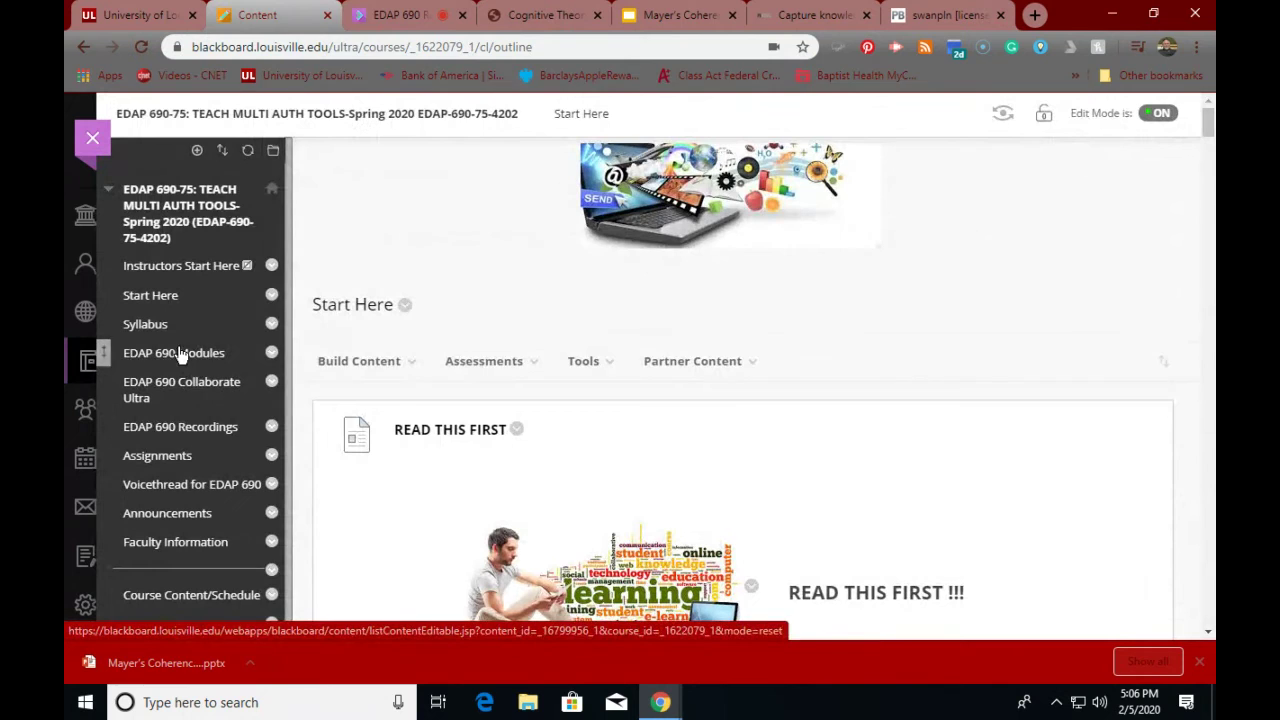
left_click(180, 353)
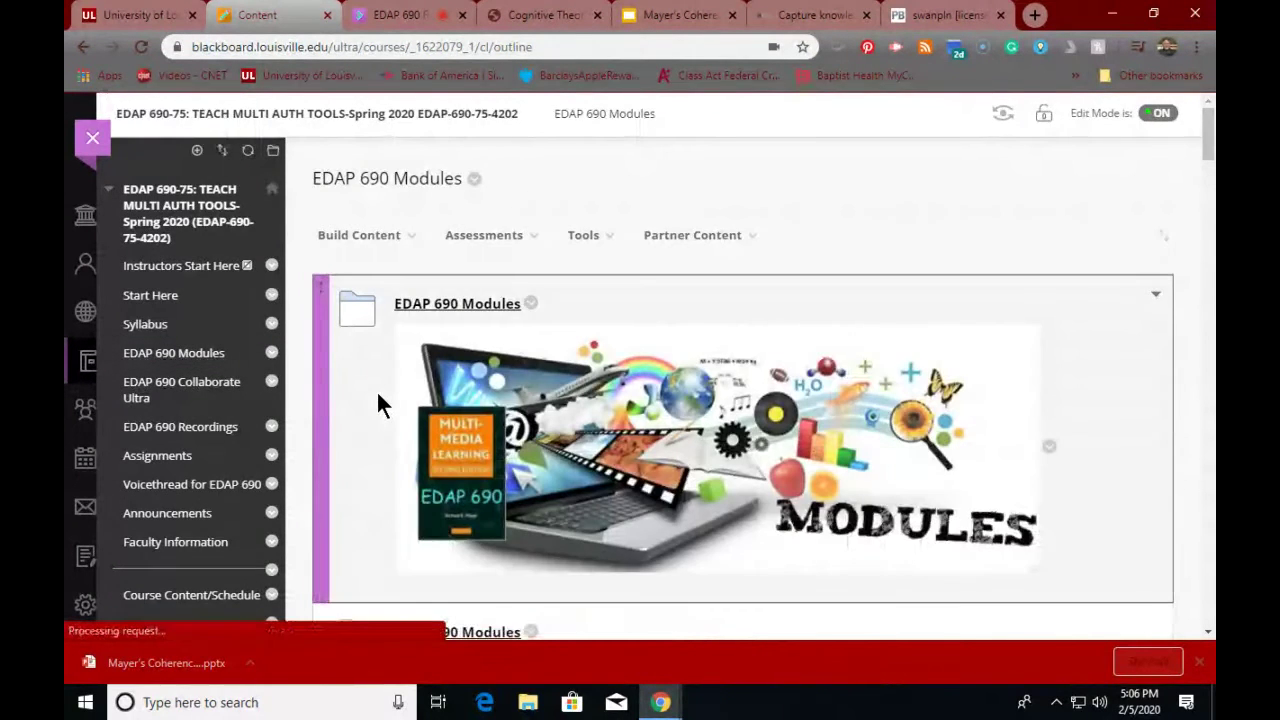
- Open the EDAP 690 Modules folder containing the individual modules and turn Edit Mode off
scroll(378, 404, "down", 2)
scroll(378, 404, "down", 4)
scroll(377, 403, "up", 6)
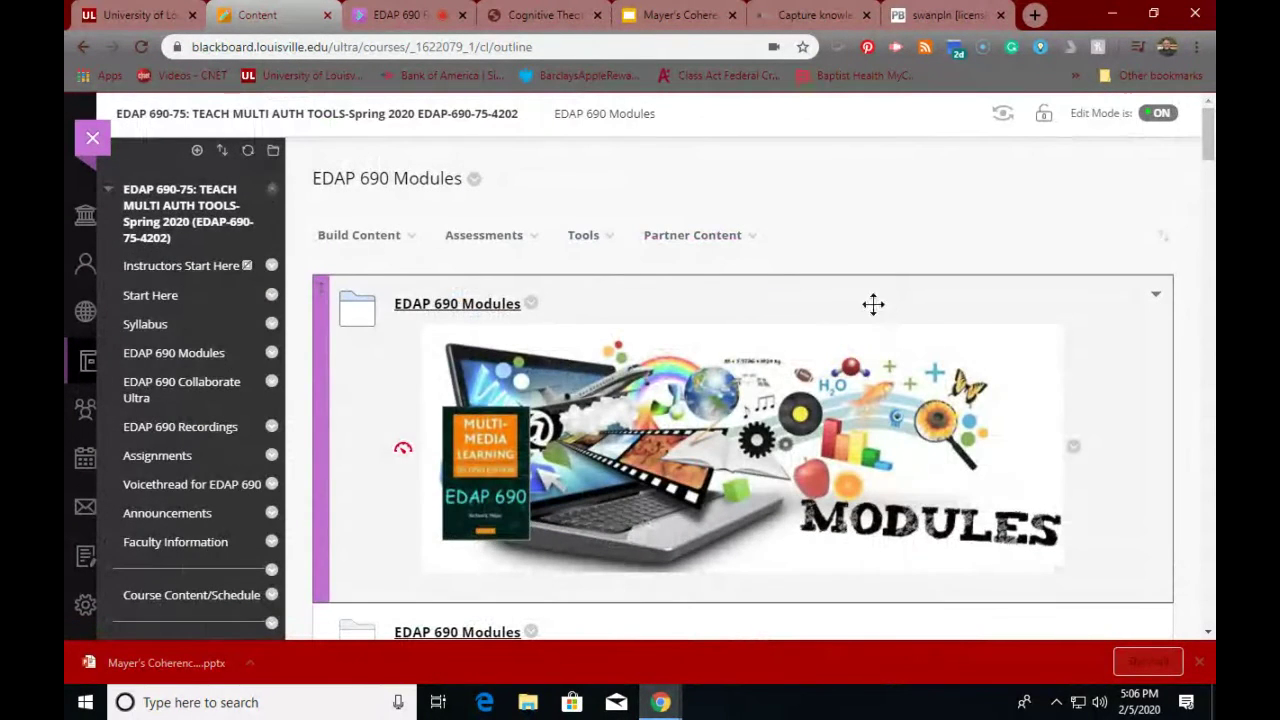
left_click(477, 310)
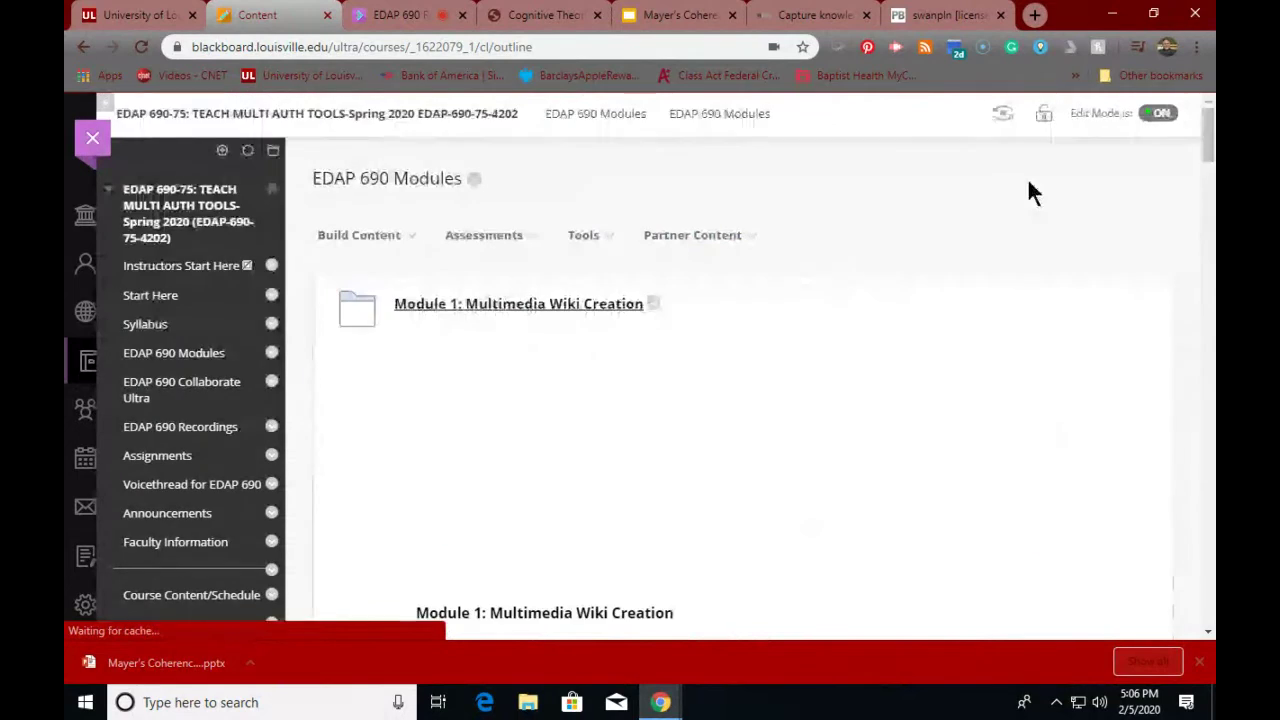
left_click(1158, 113)
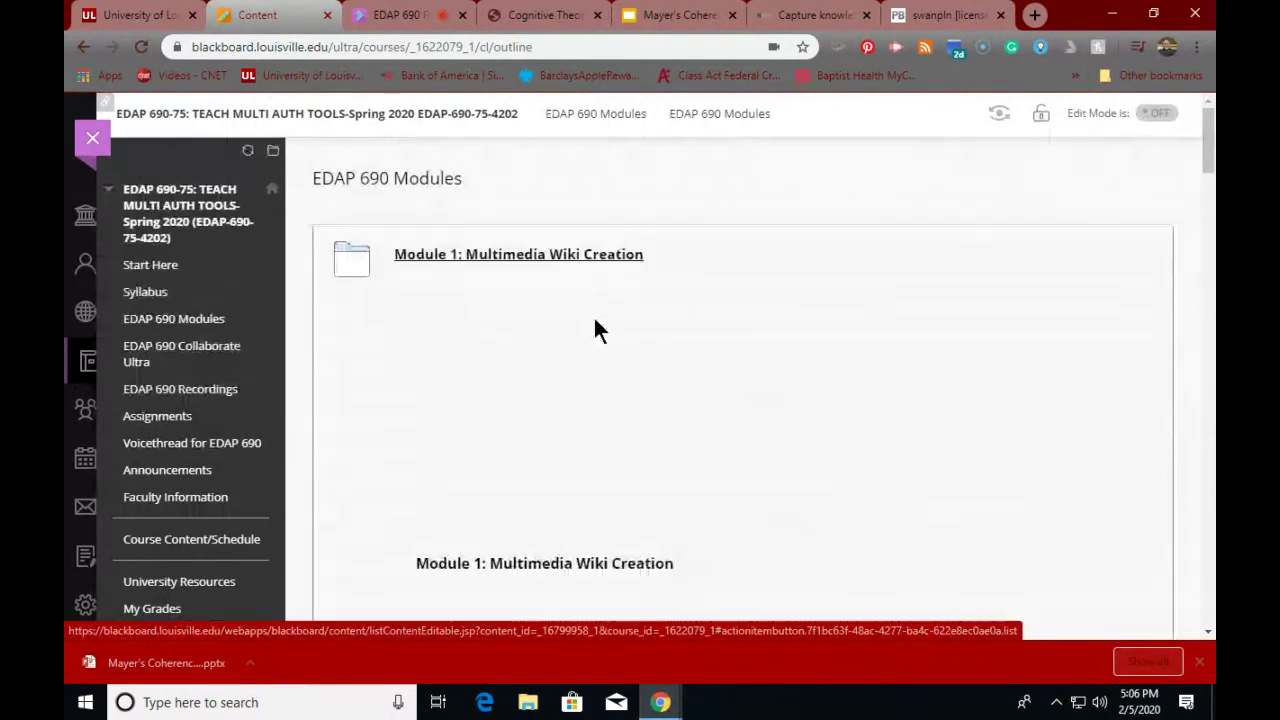
- Find Module 3: Creating the story of Your Journey into Teaching and read its Animoto assignment instructions
scroll(539, 308, "down", 15)
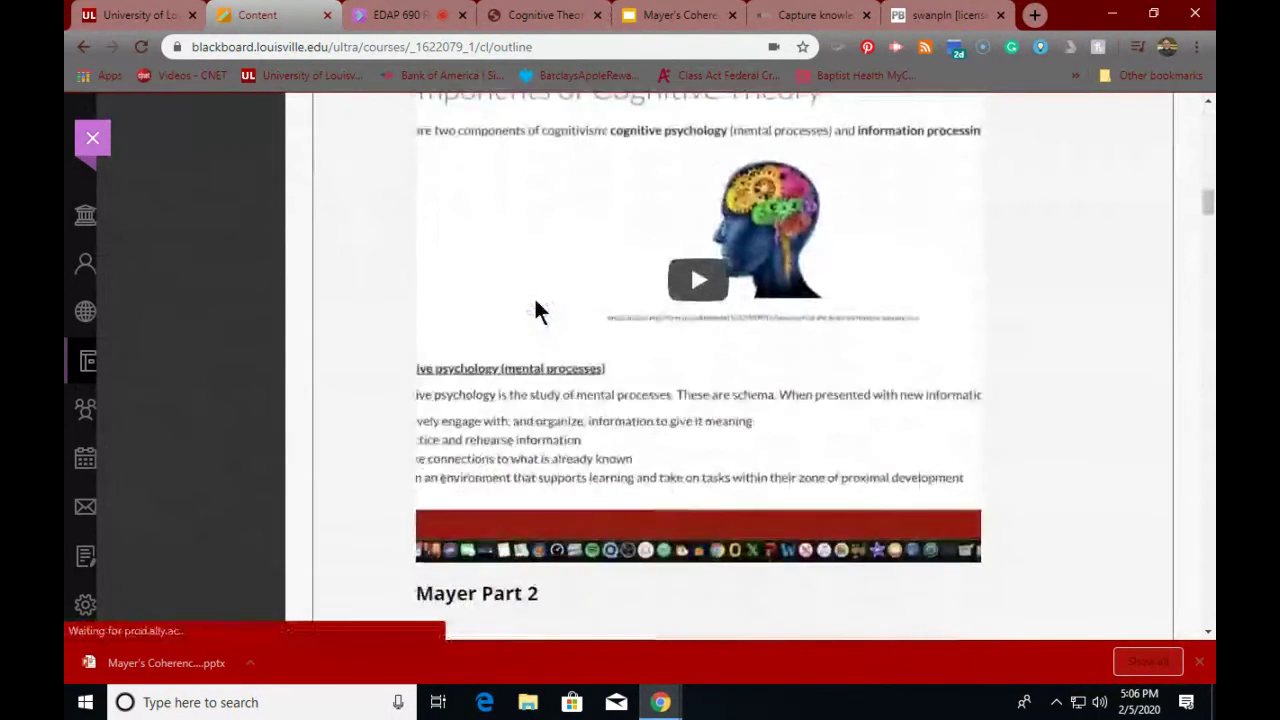
scroll(535, 305, "down", 6)
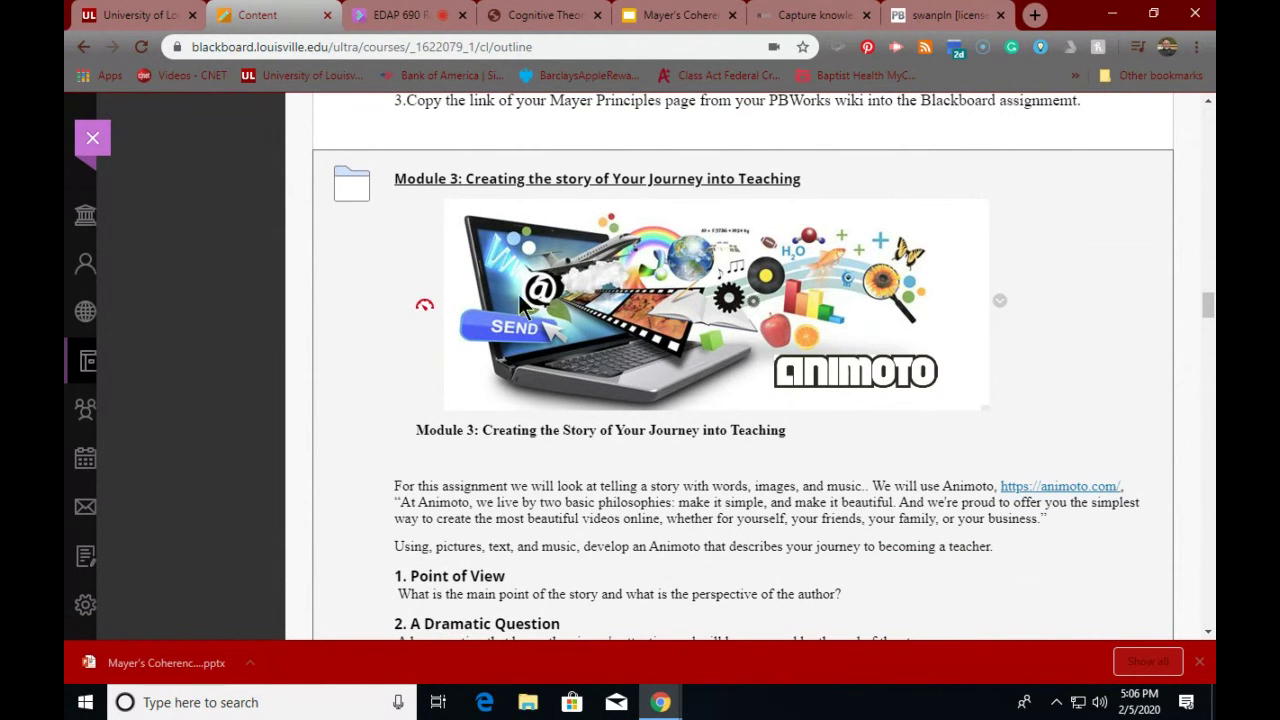
scroll(363, 308, "down", 3)
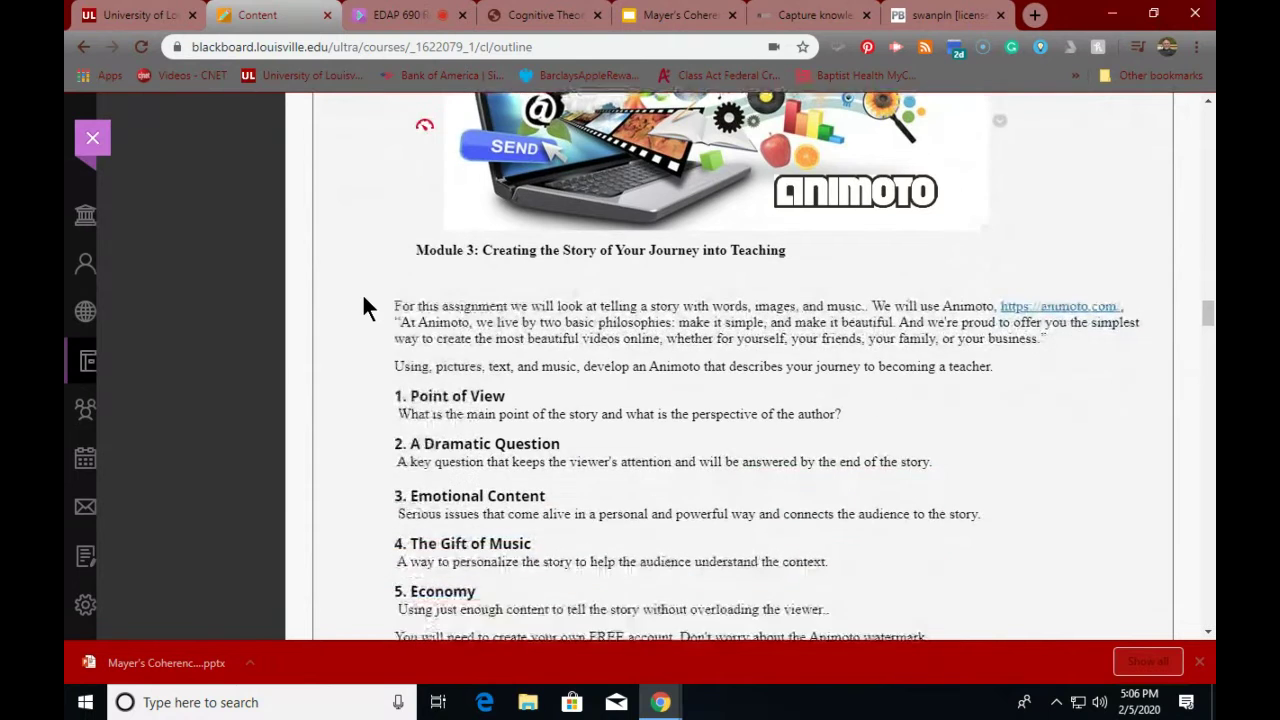
scroll(362, 292, "down", 3)
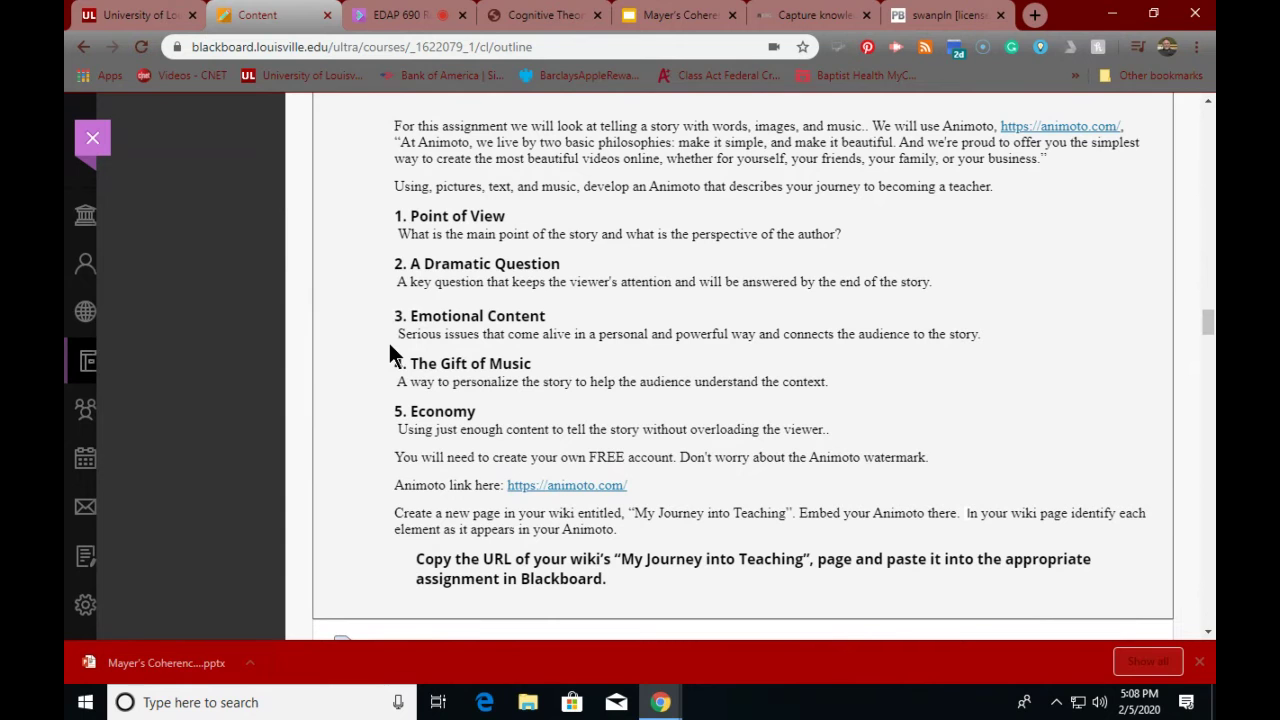
- Open the Animoto website through the assignment's link and log in to the existing account
left_click(539, 487)
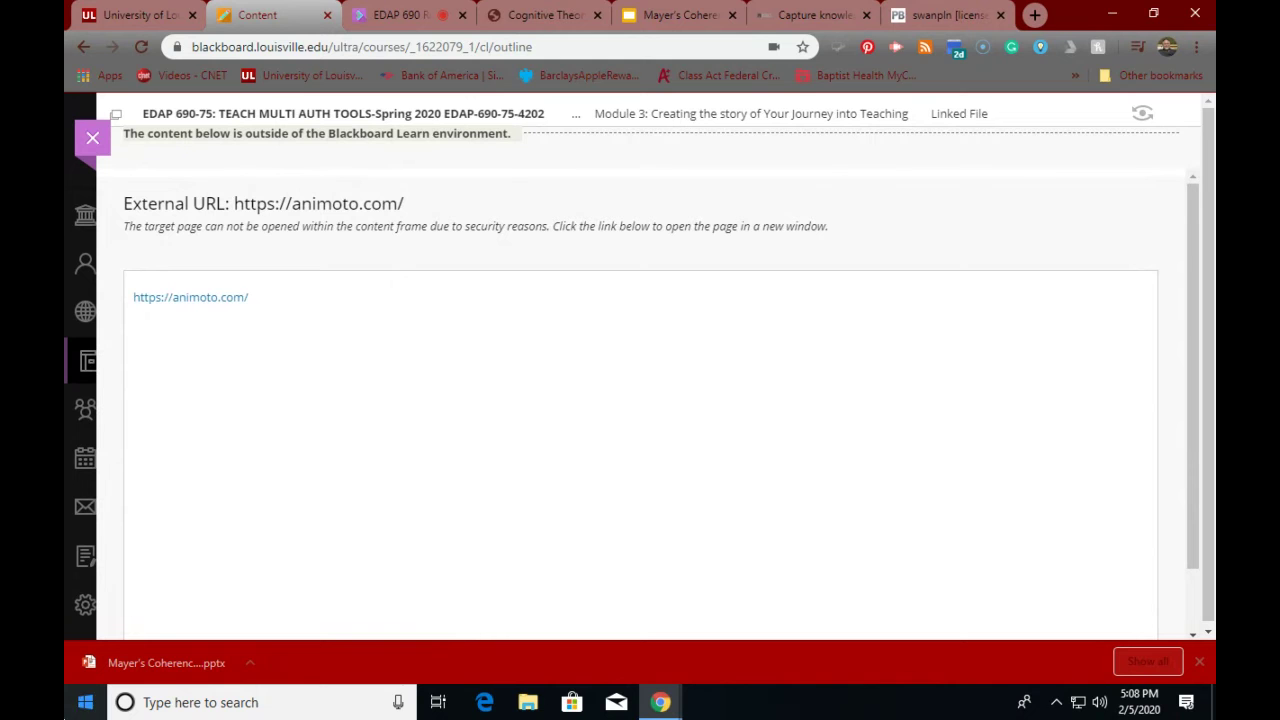
left_click(204, 298)
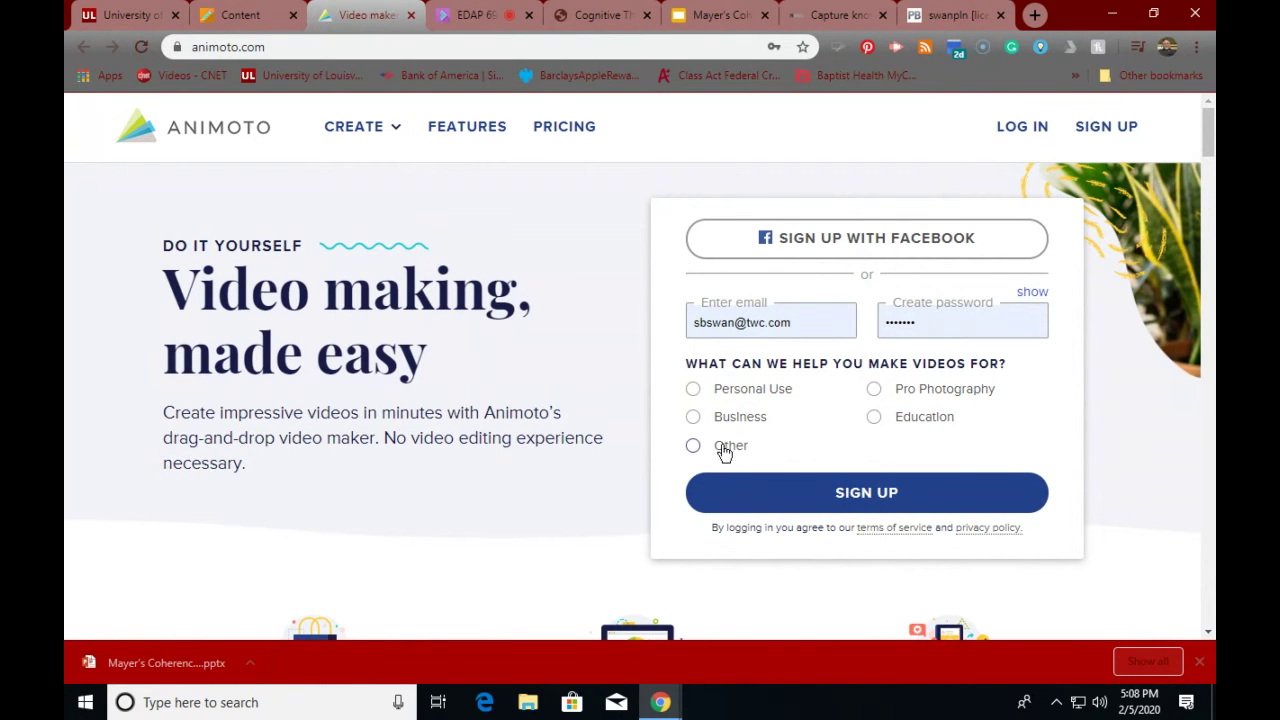
left_click(1001, 129)
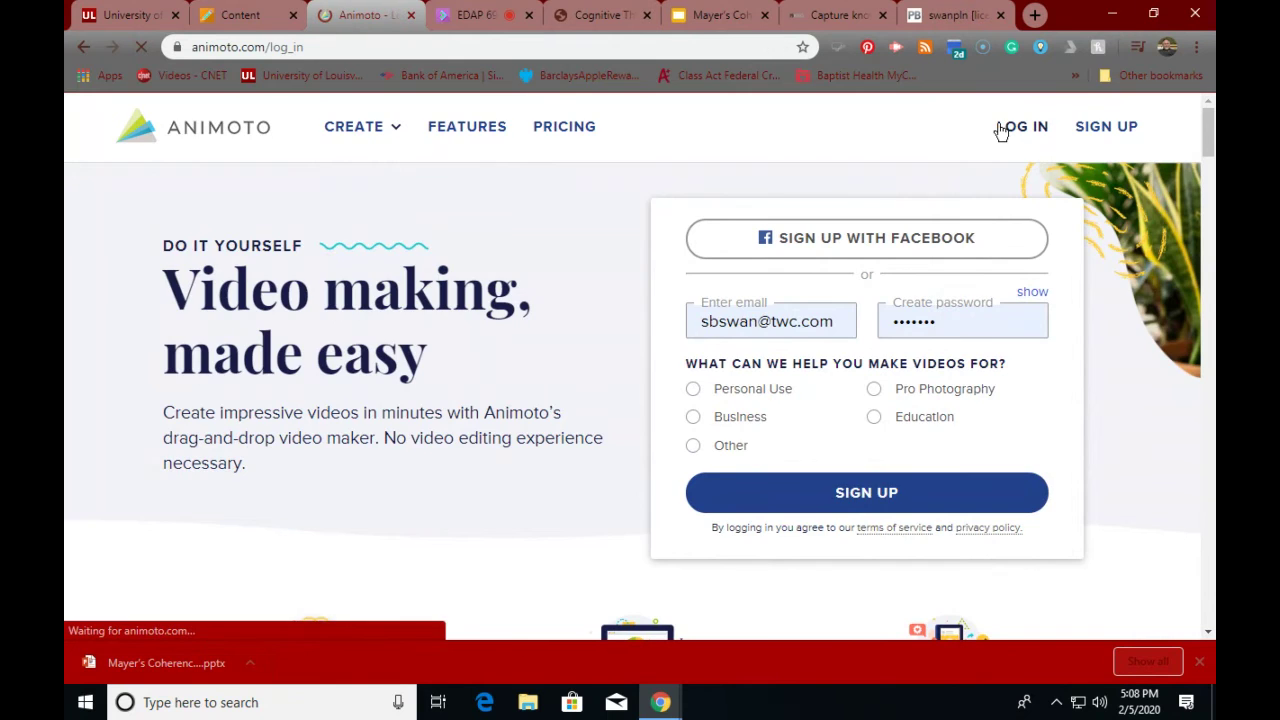
scroll(529, 540, "down", 2)
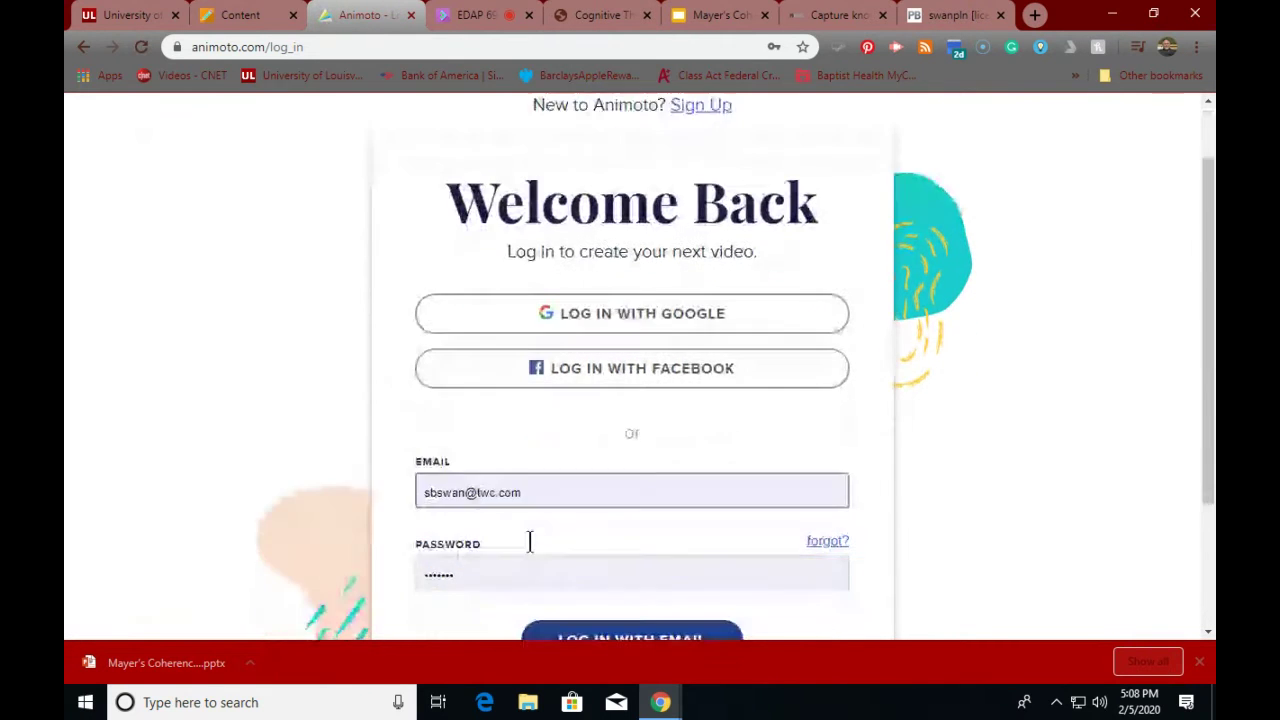
left_click(590, 540)
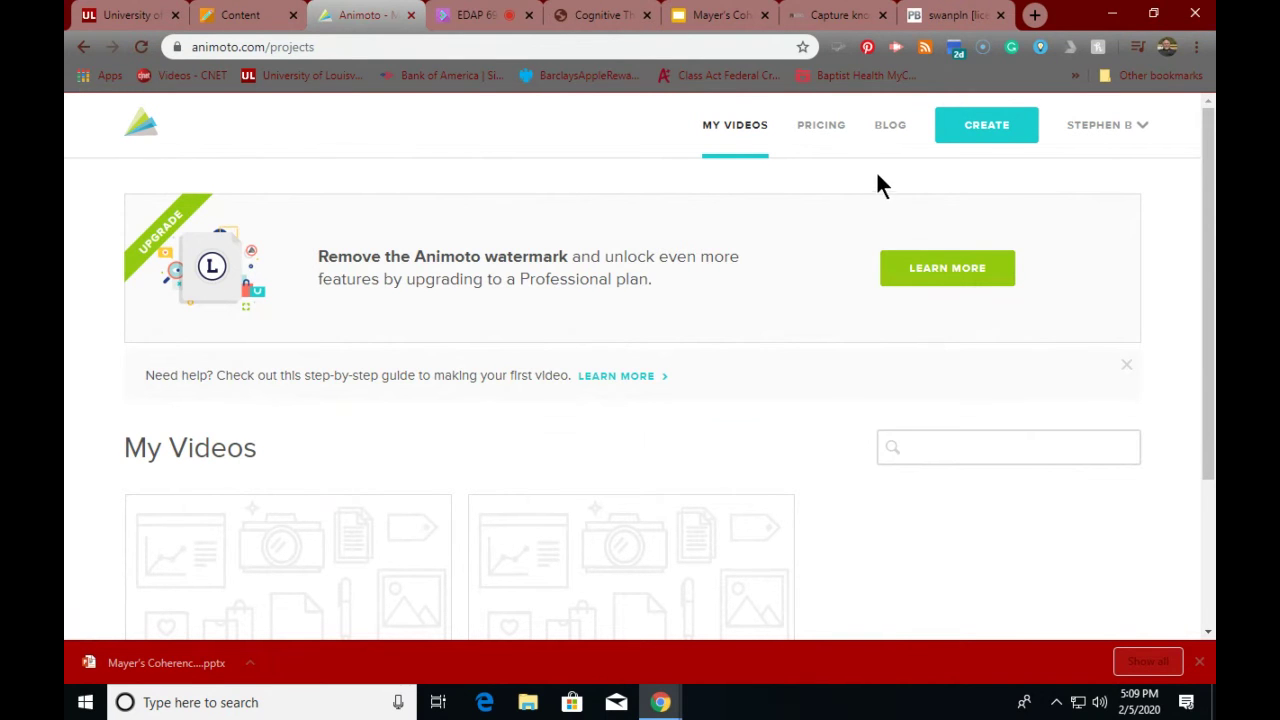
- Start creating a new video and look through the recommended templates
left_click(1004, 137)
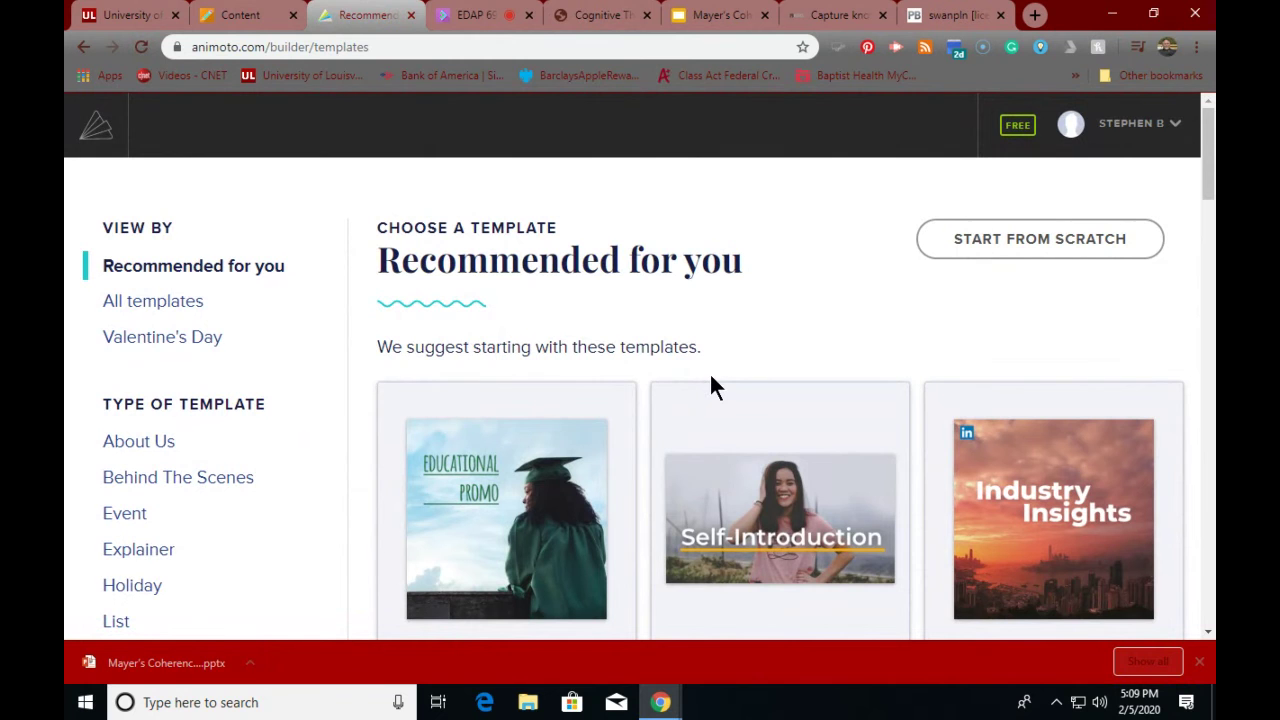
scroll(712, 387, "down", 5)
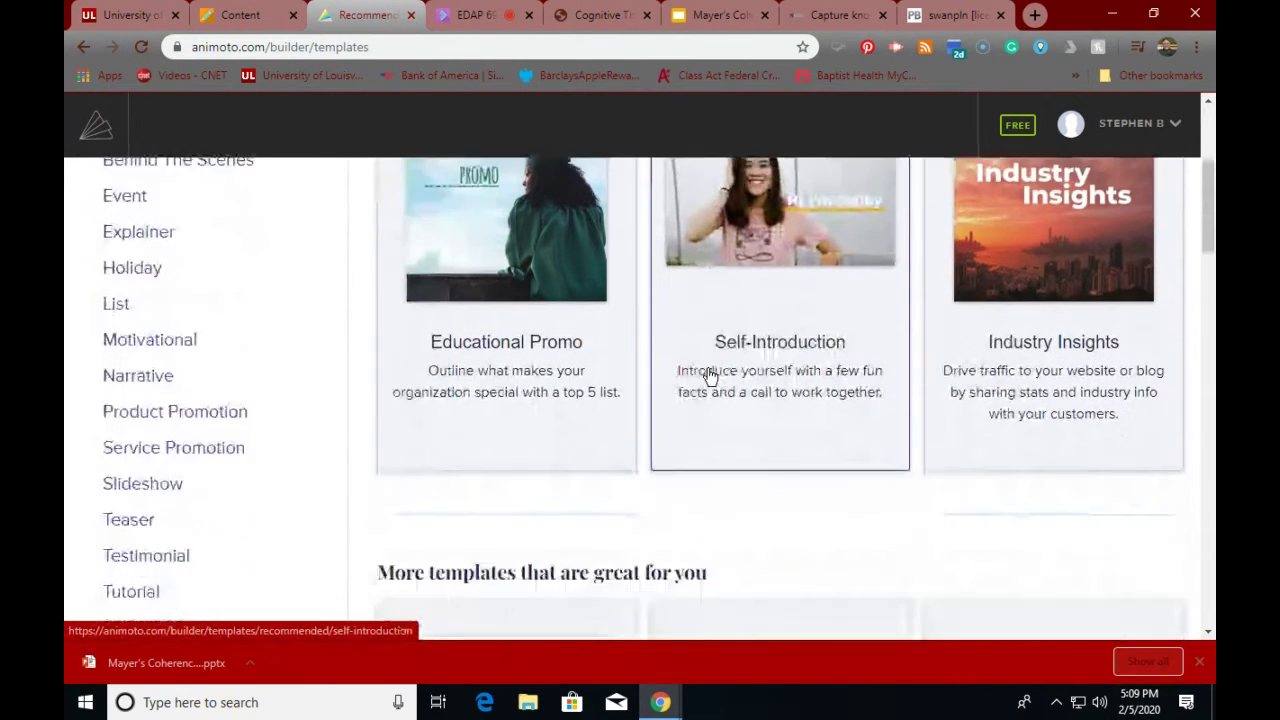
scroll(710, 377, "down", 1)
scroll(708, 374, "up", 6)
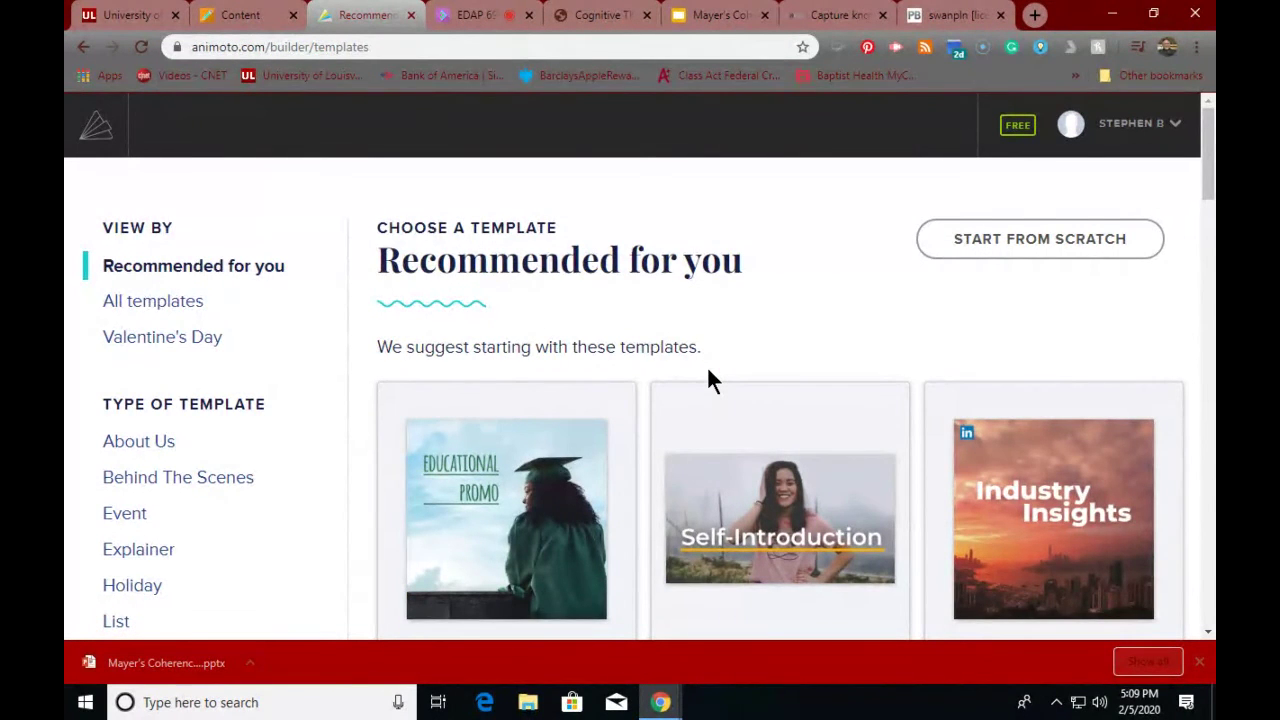
scroll(708, 379, "down", 3)
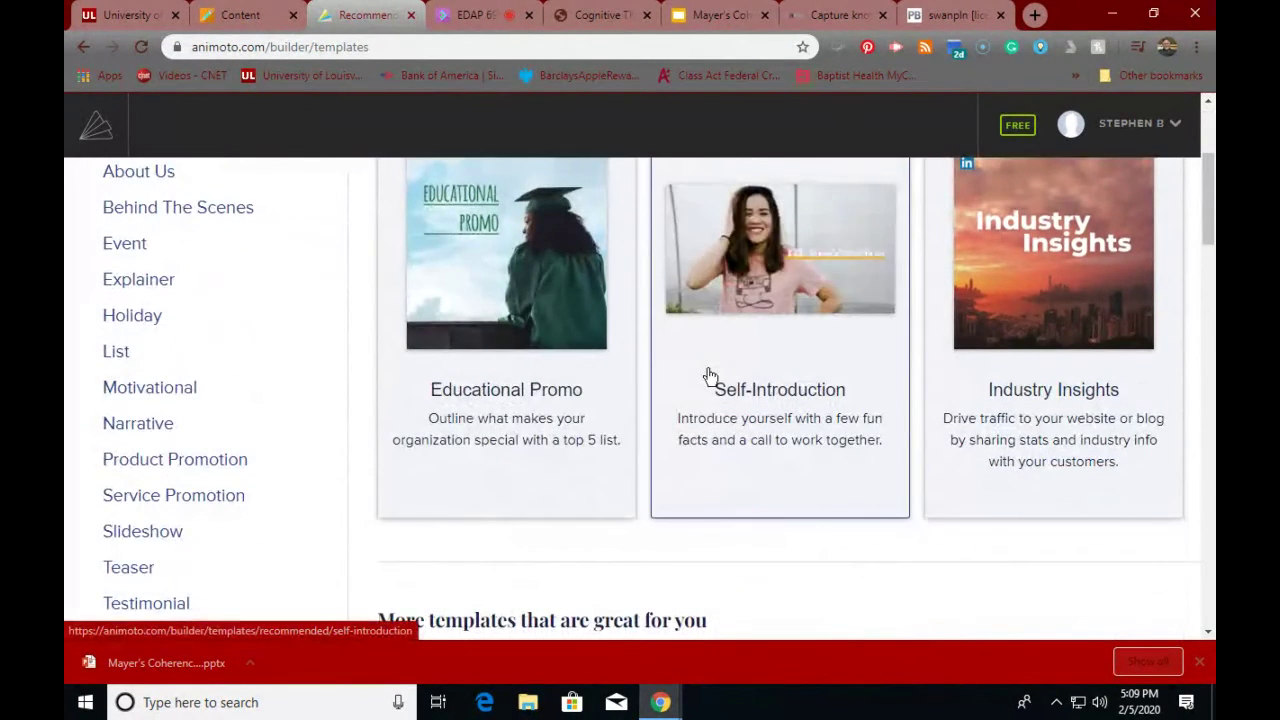
scroll(708, 376, "down", 5)
scroll(708, 376, "down", 2)
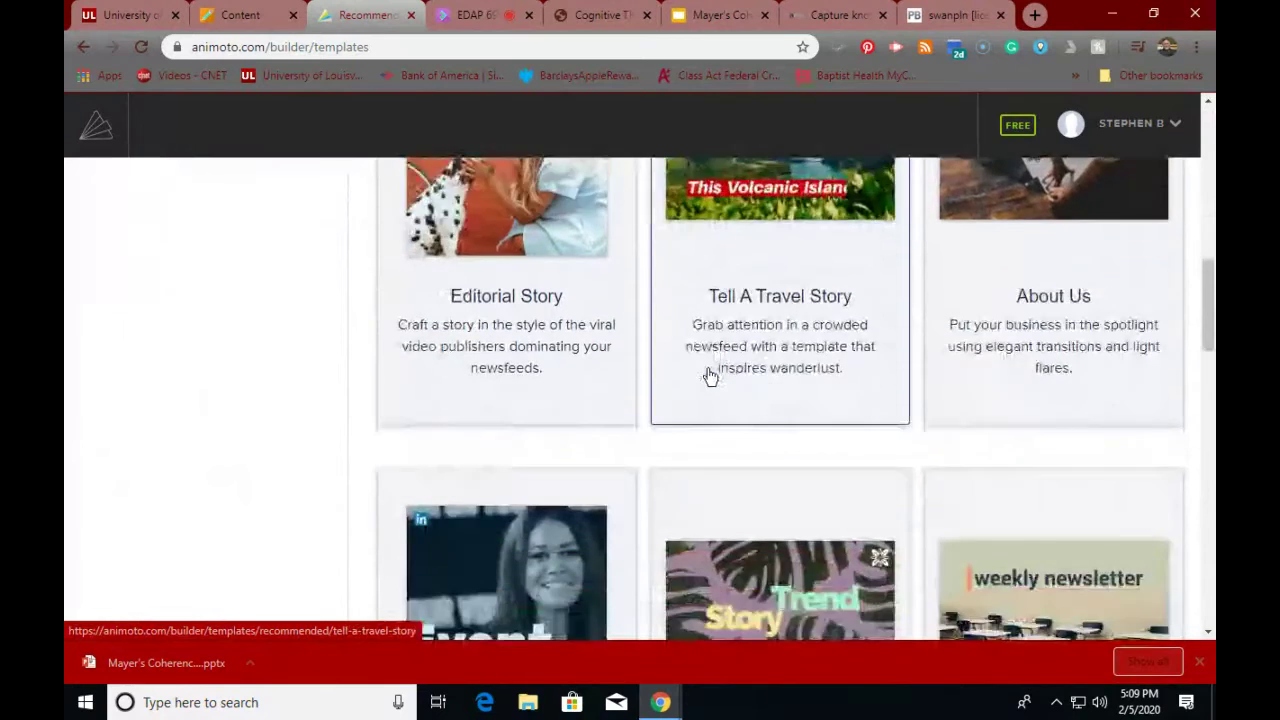
scroll(708, 376, "down", 2)
scroll(708, 376, "up", 10)
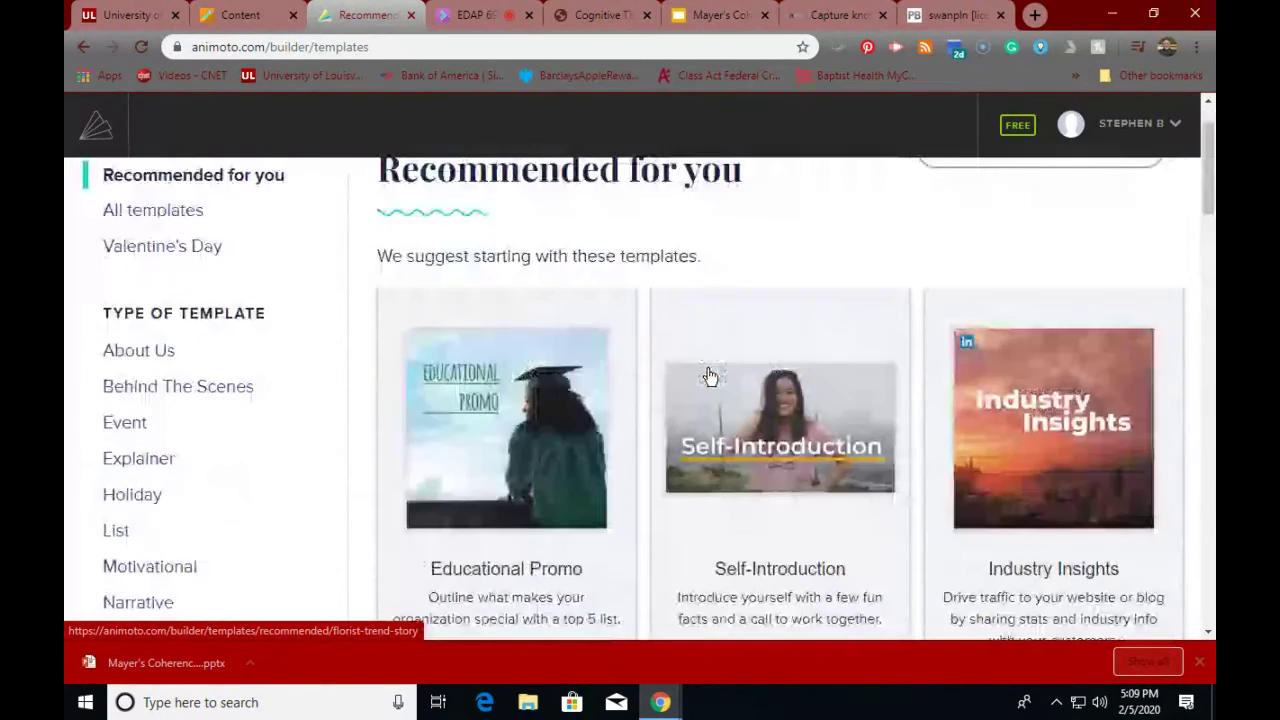
scroll(708, 376, "down", 5)
scroll(708, 376, "down", 5)
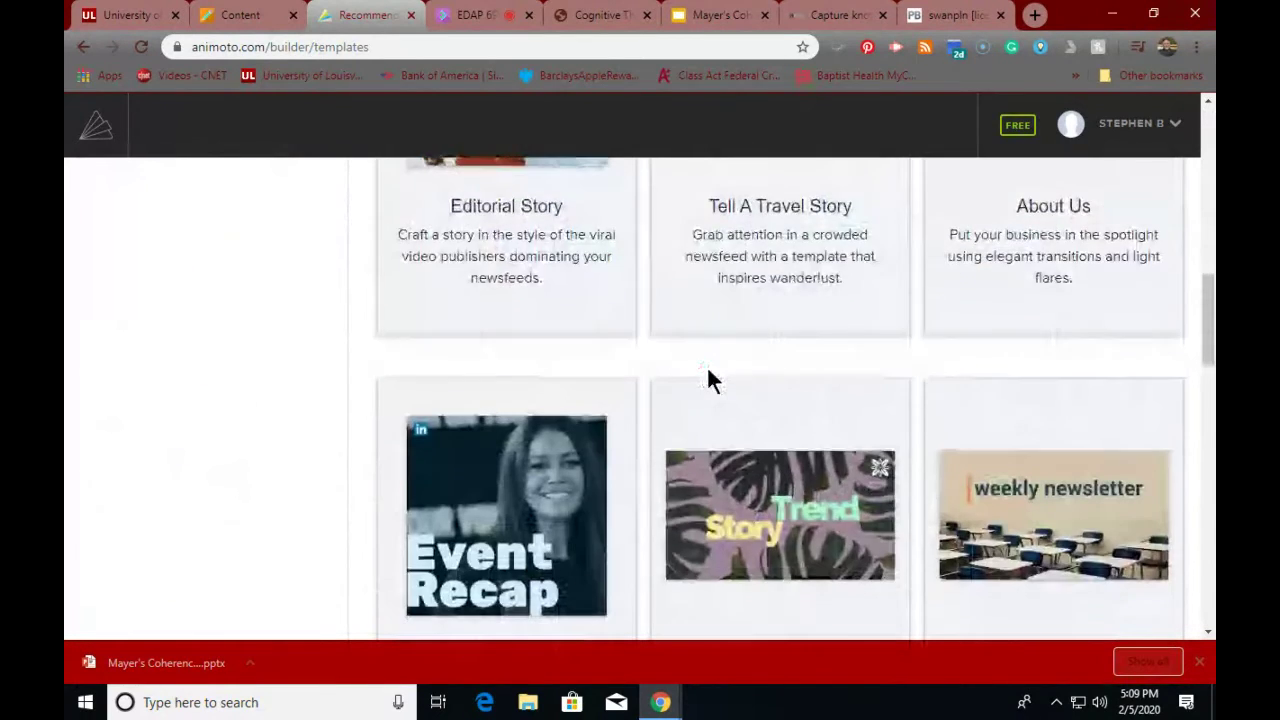
scroll(707, 377, "down", 1)
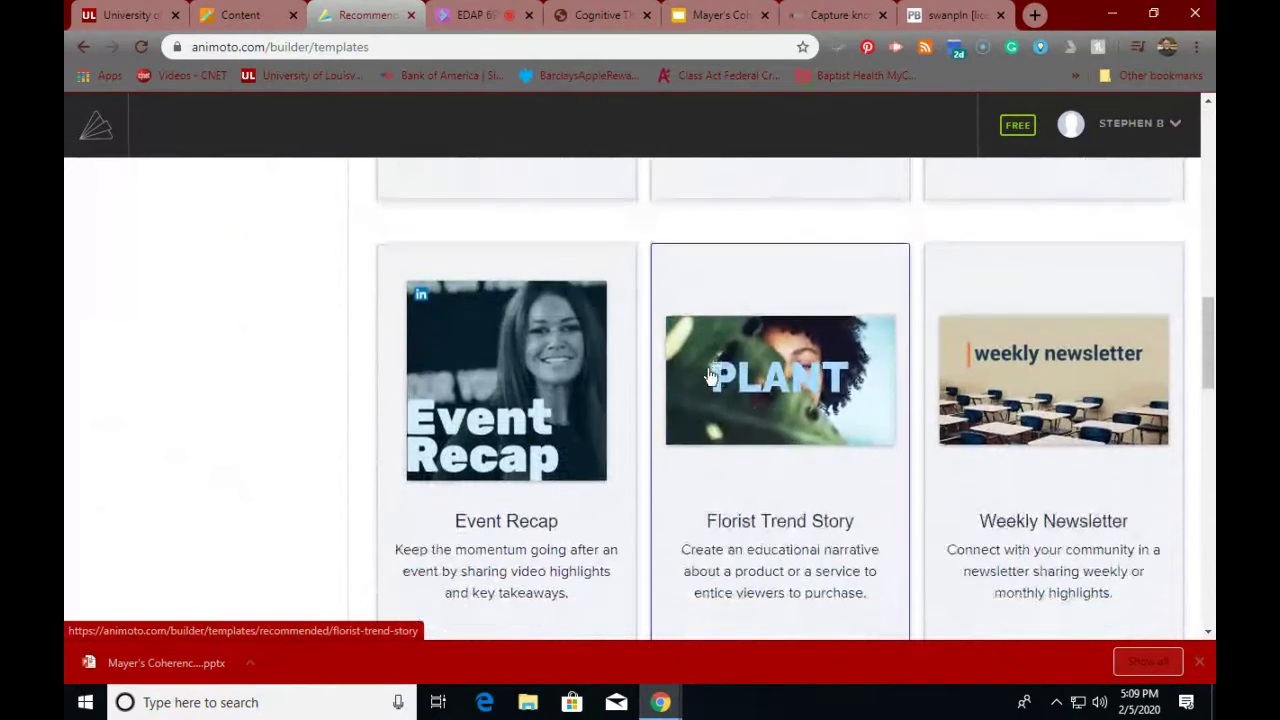
scroll(707, 376, "down", 2)
scroll(707, 376, "down", 1)
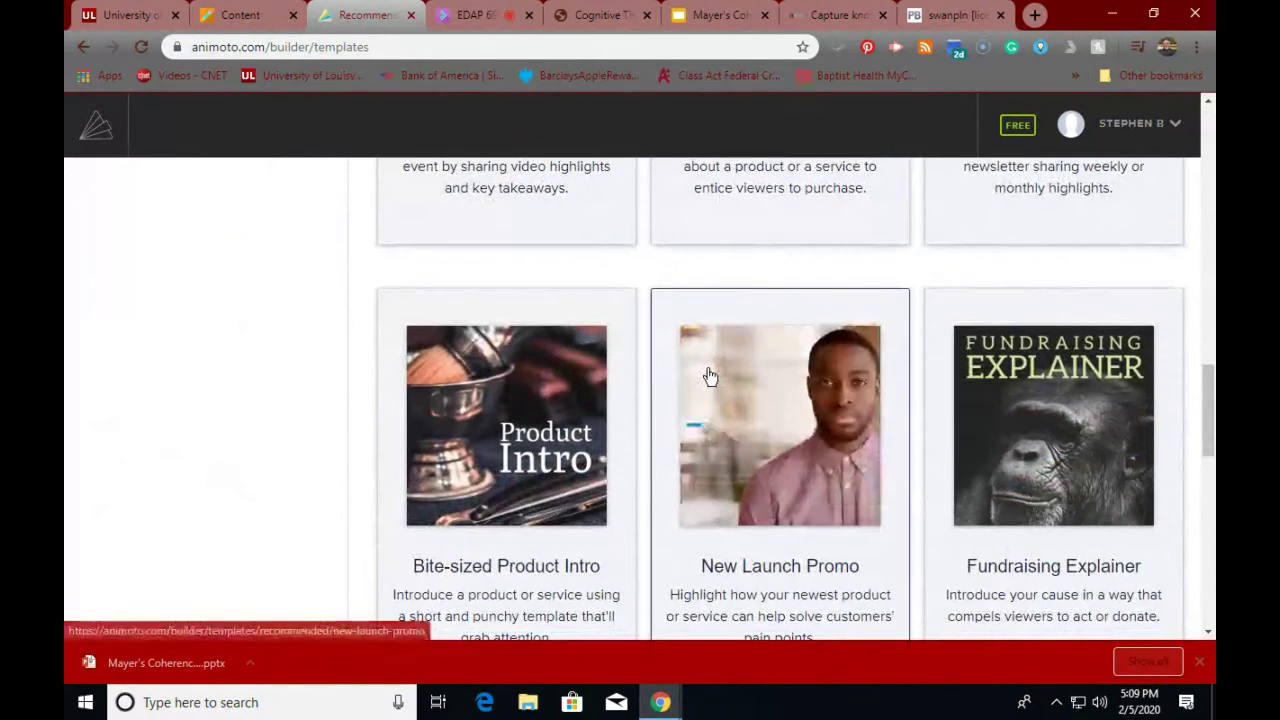
scroll(708, 376, "down", 3)
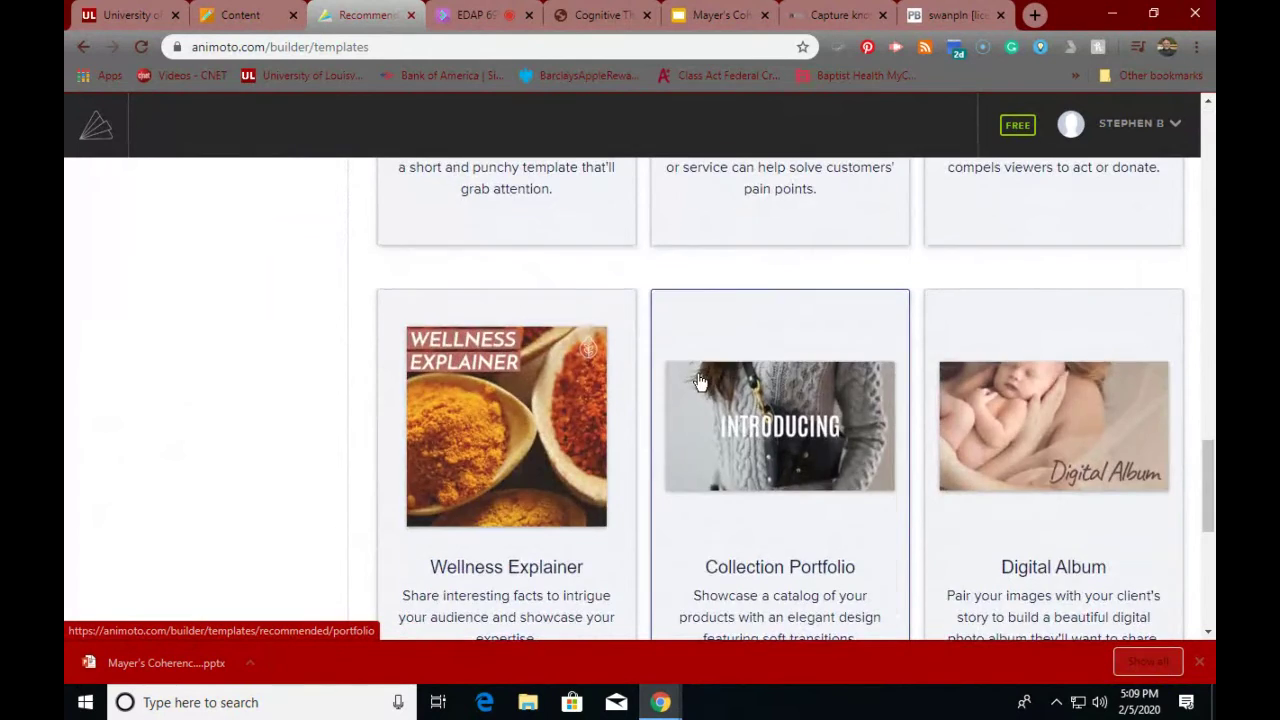
scroll(700, 381, "up", 10)
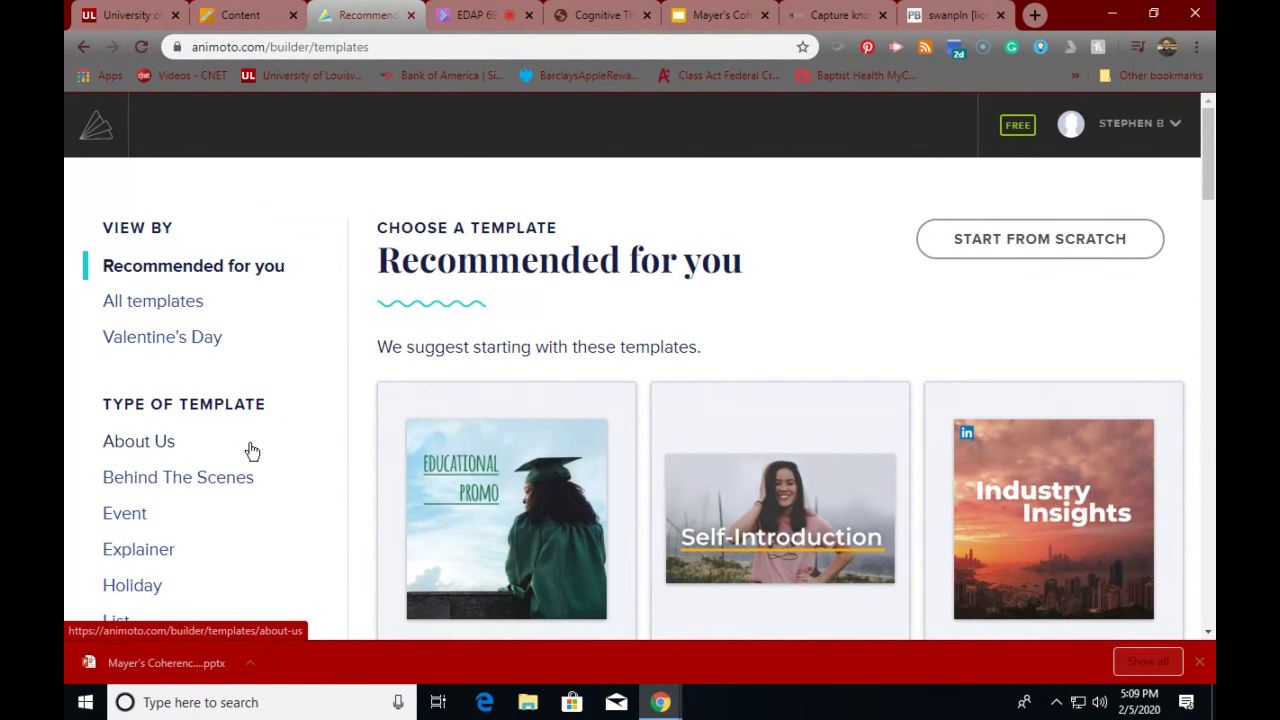
- Review the template types and browse the Explainer and Motivational templates
scroll(252, 452, "down", 2)
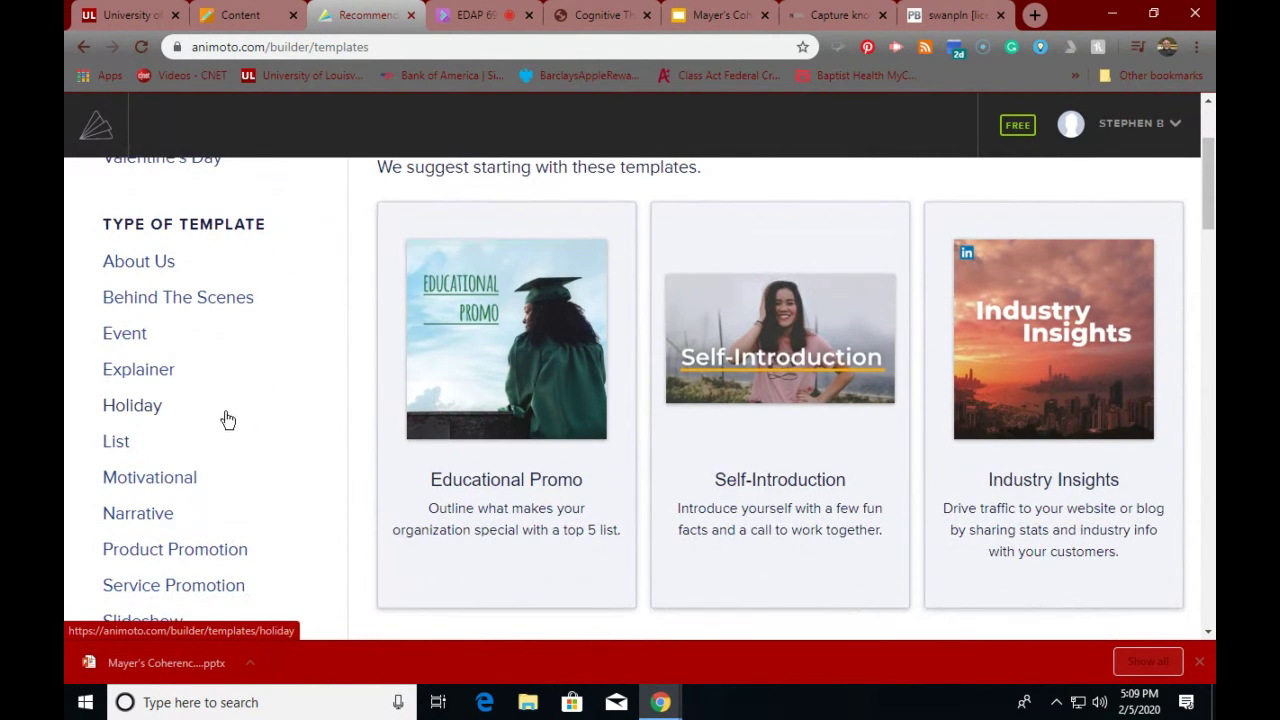
scroll(228, 420, "down", 2)
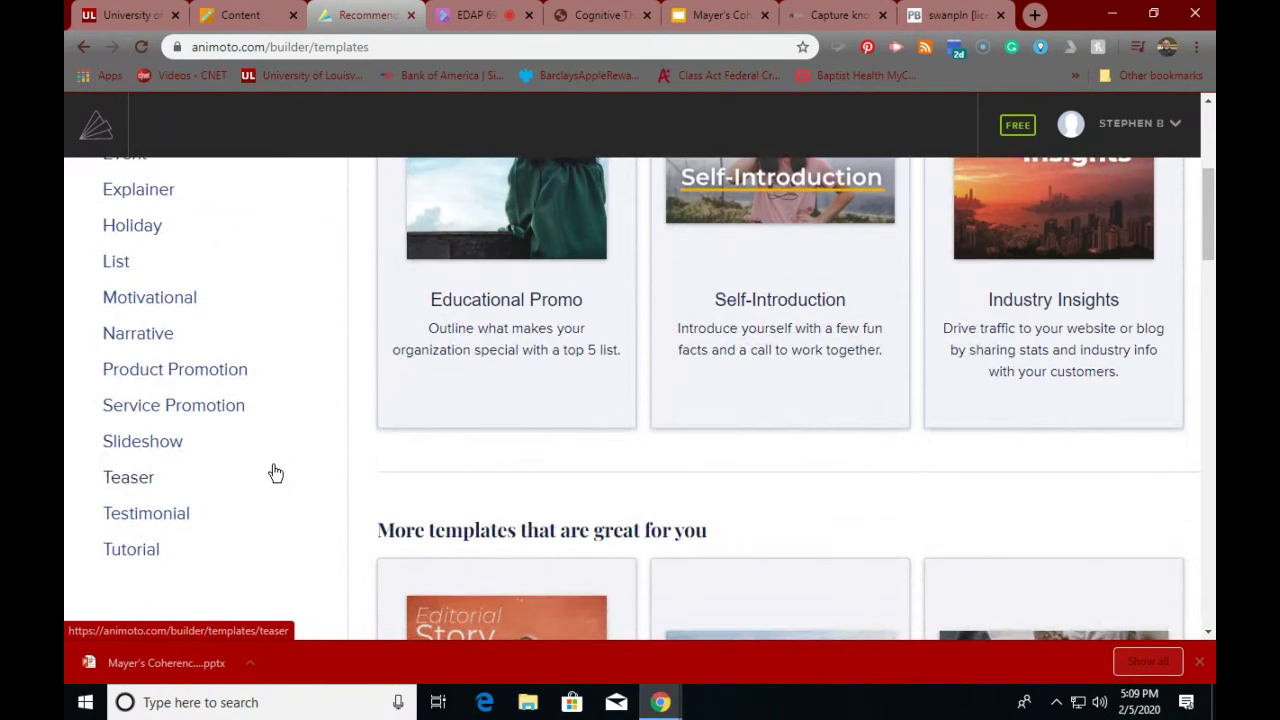
scroll(276, 473, "up", 2)
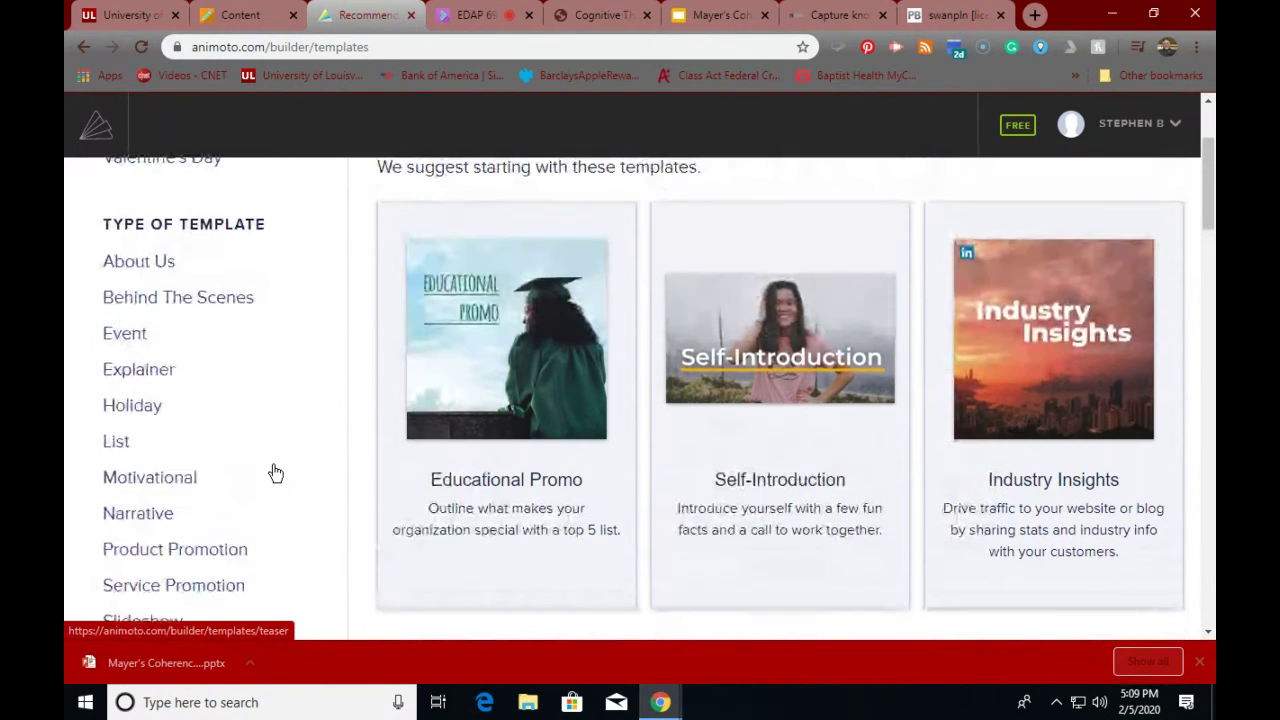
left_click(140, 372)
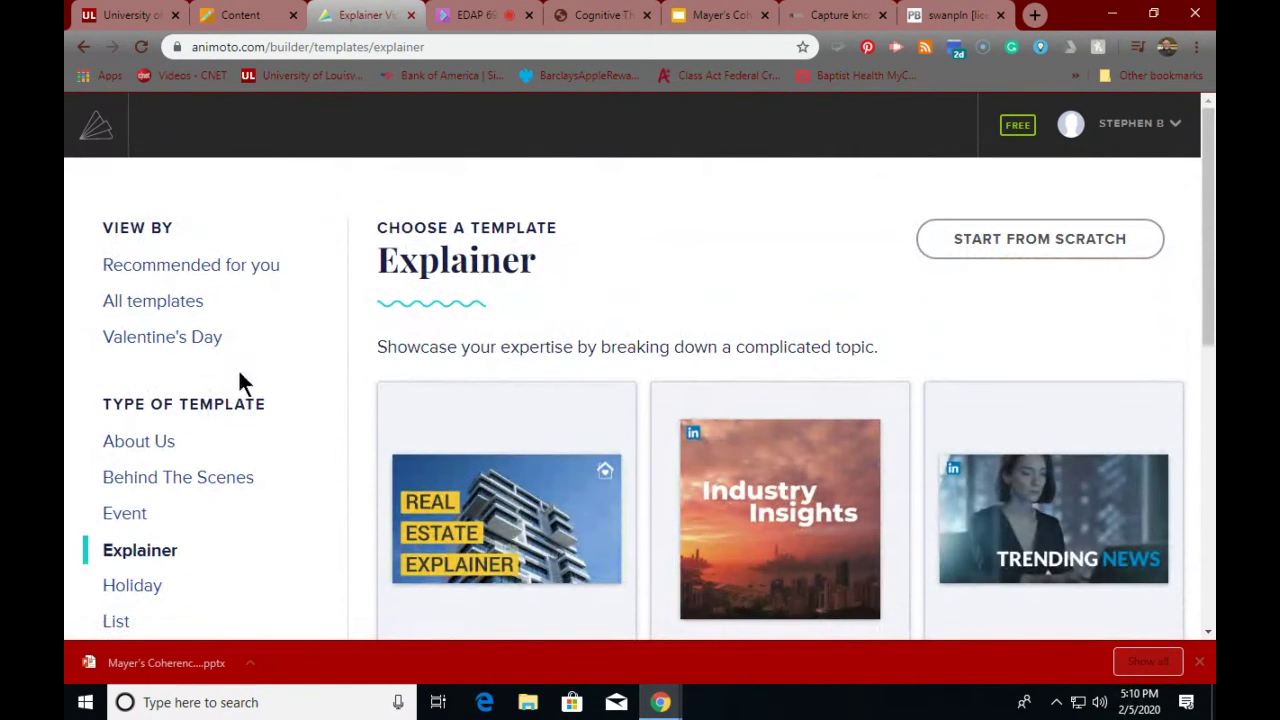
scroll(555, 507, "down", 4)
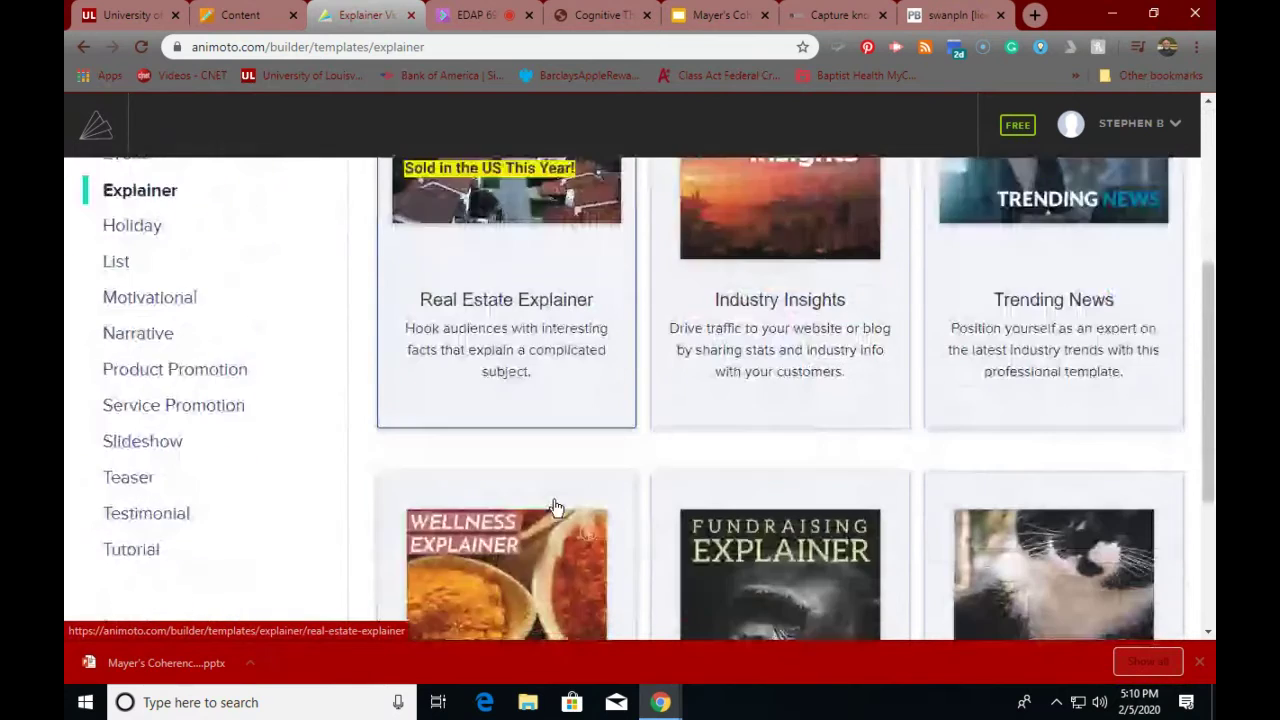
scroll(556, 507, "down", 1)
scroll(563, 508, "down", 1)
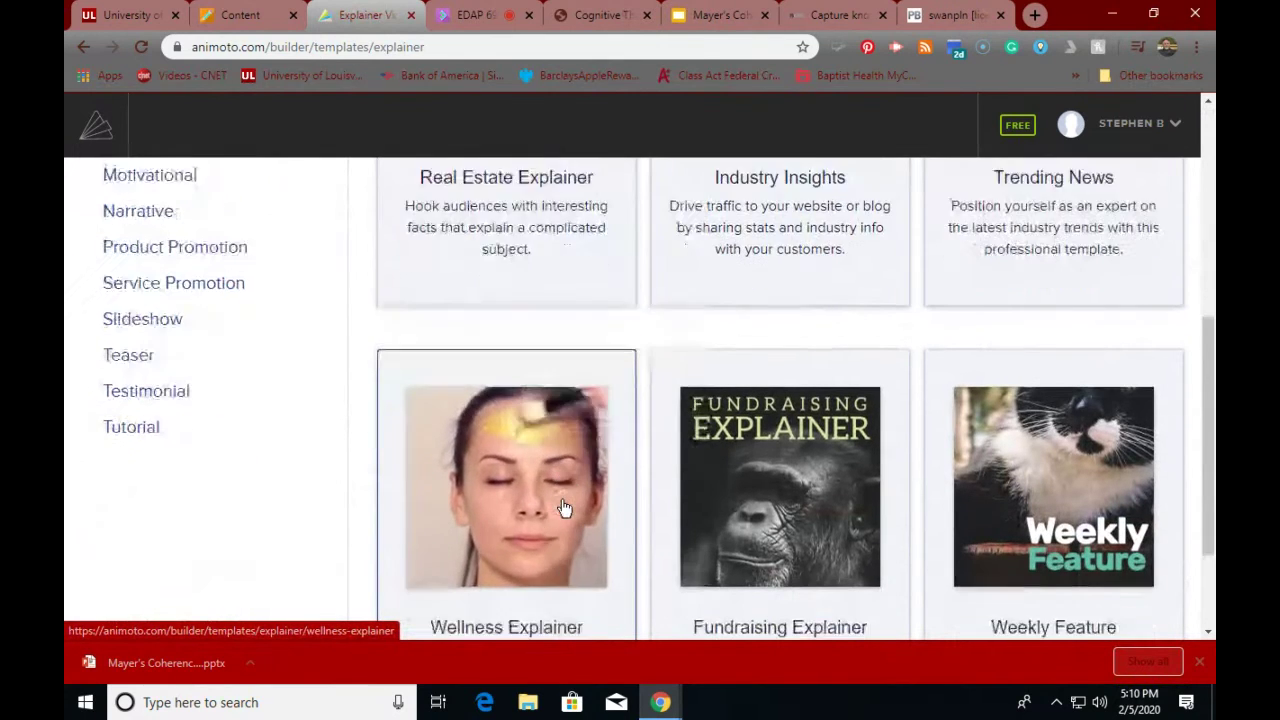
scroll(563, 508, "down", 1)
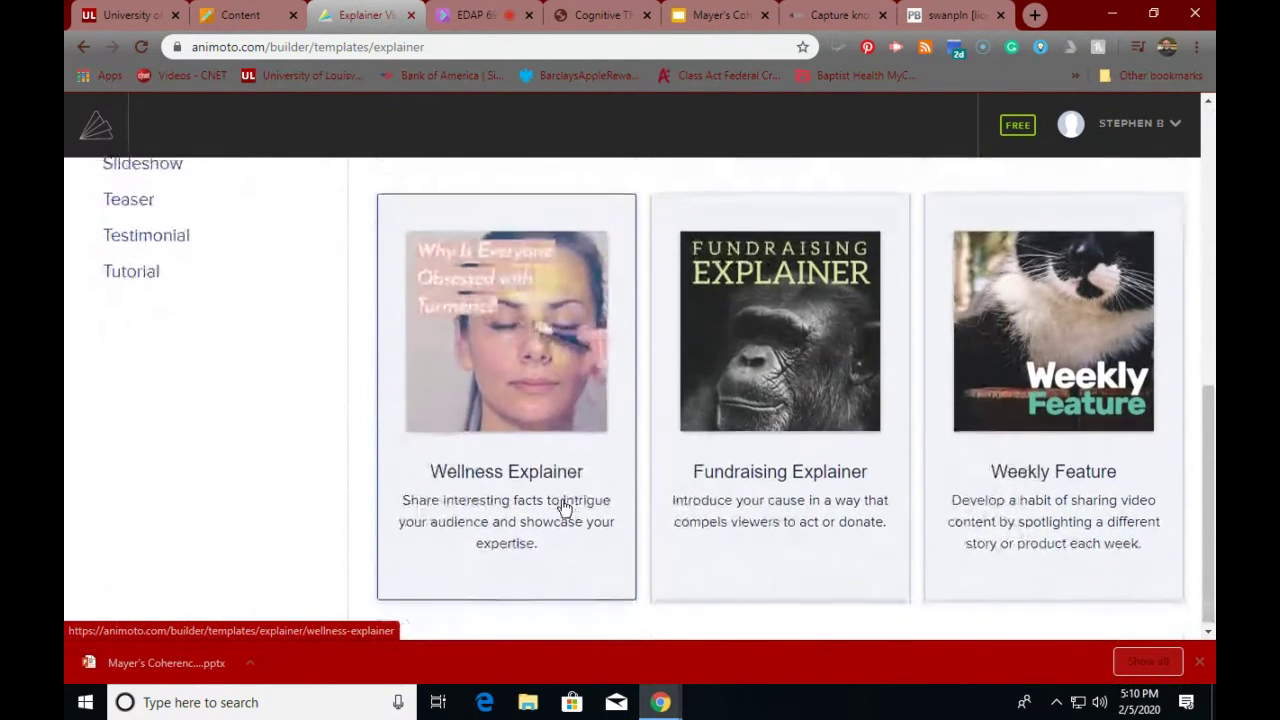
scroll(565, 508, "up", 5)
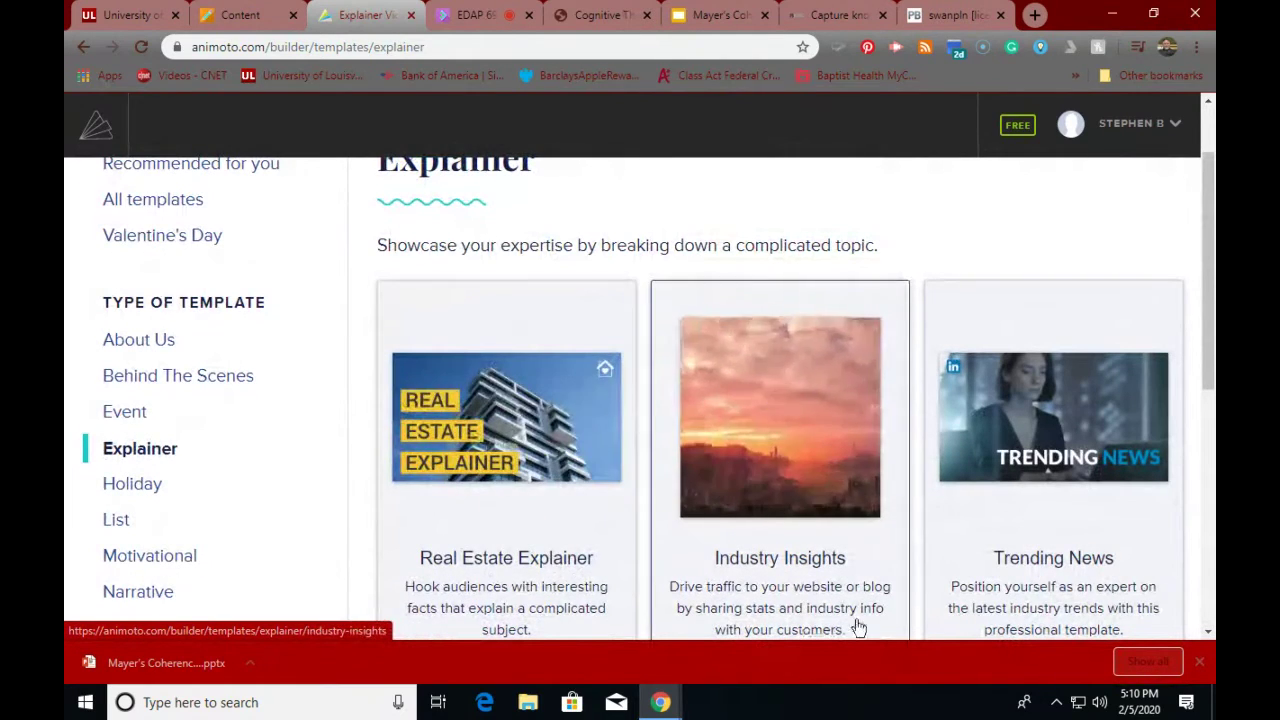
scroll(630, 568, "down", 4)
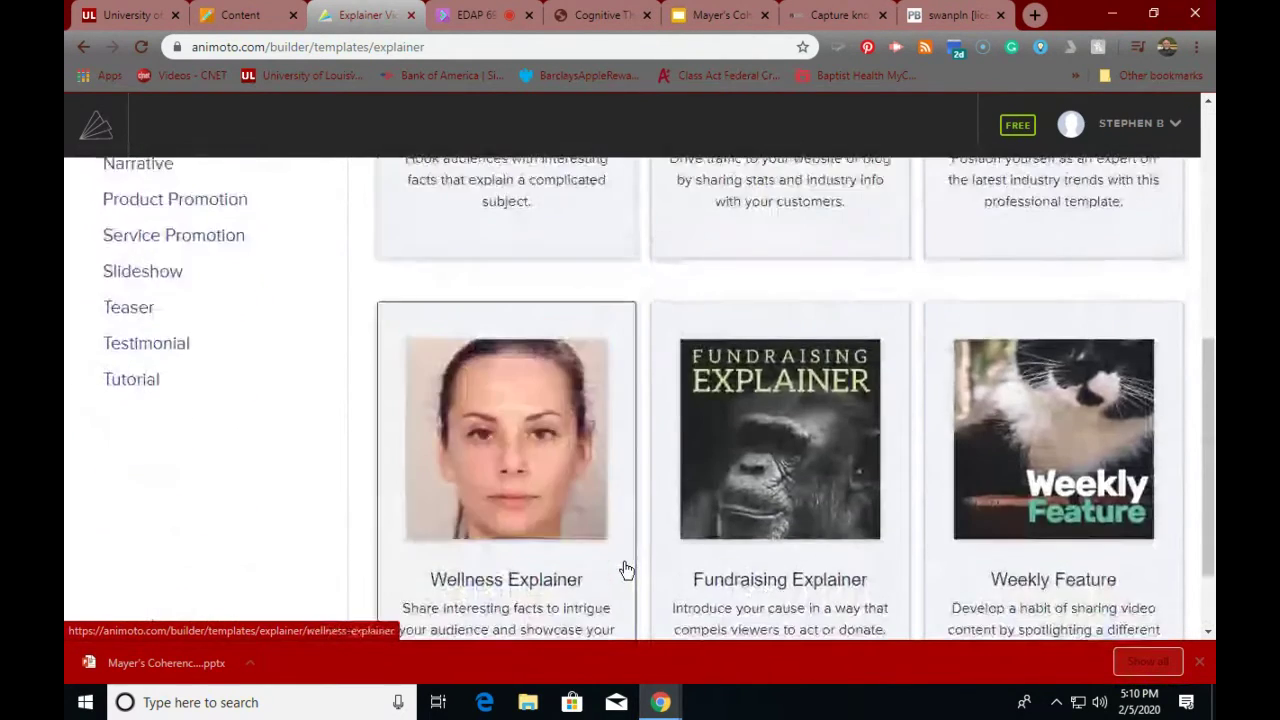
scroll(625, 570, "up", 5)
scroll(625, 570, "down", 2)
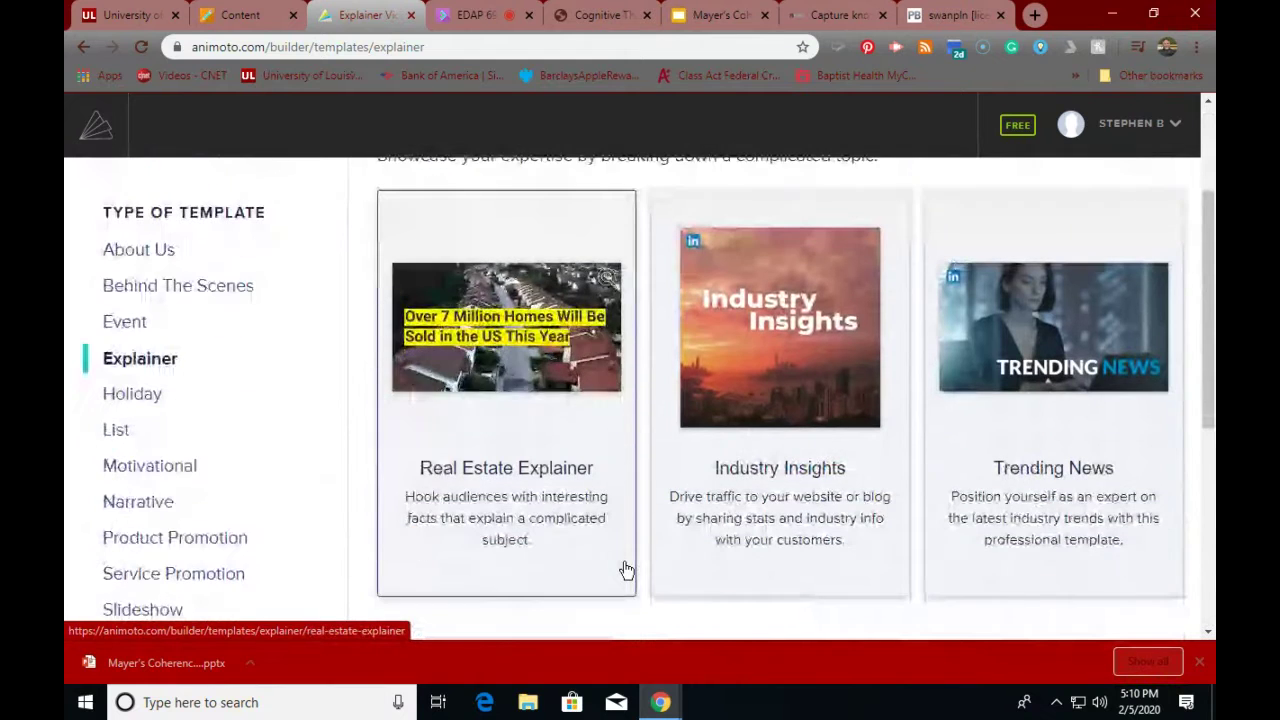
left_click(162, 468)
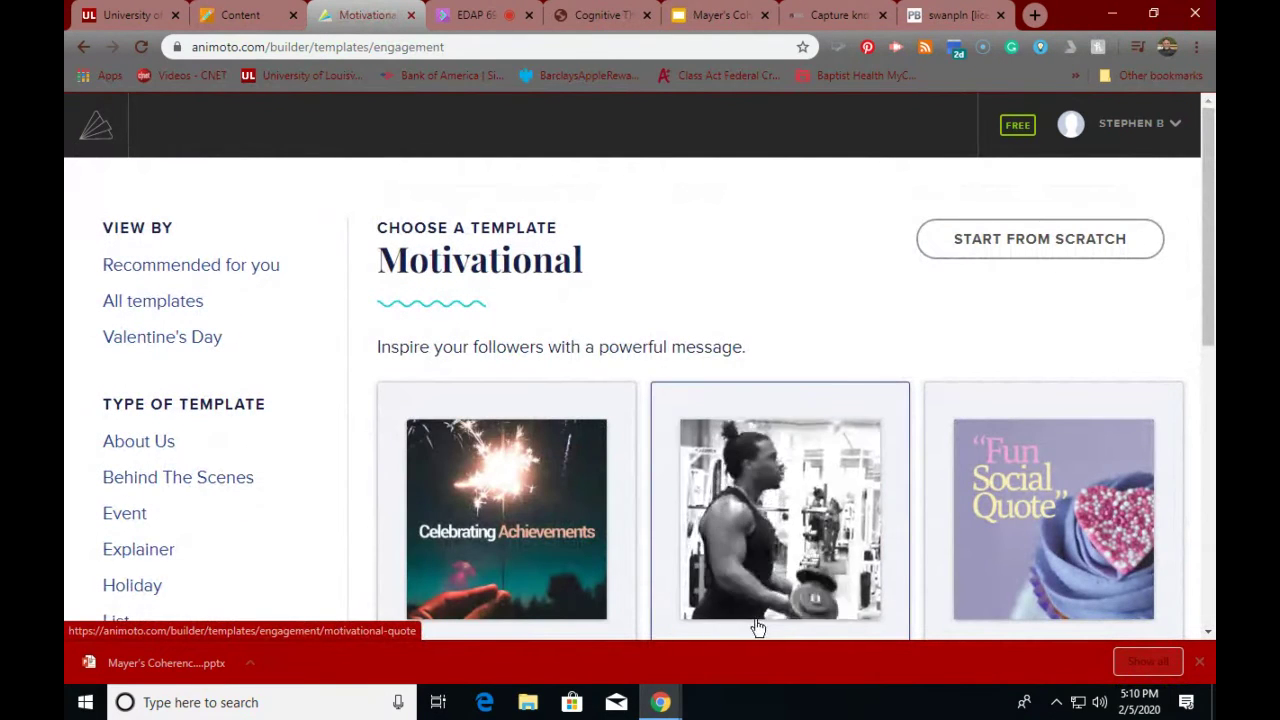
- Start the video from scratch and compare the available video styles, from Bulletin to Hi Rise
left_click(957, 252)
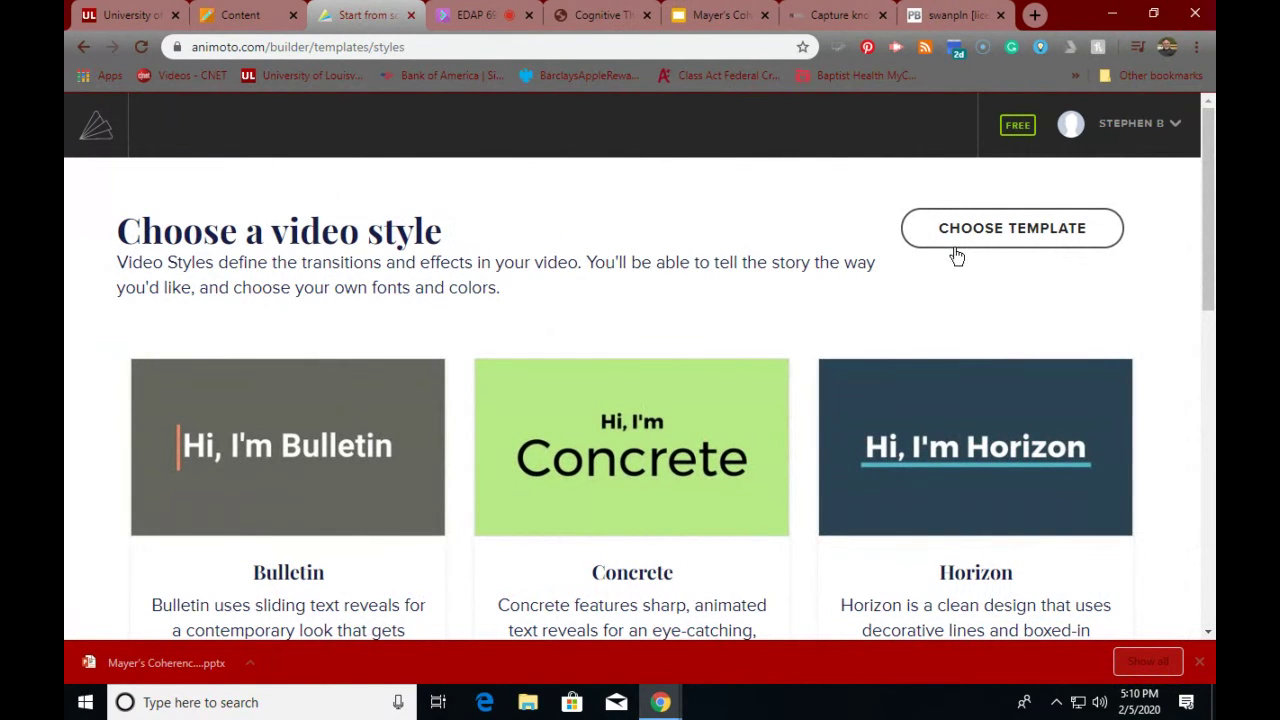
scroll(931, 291, "down", 3)
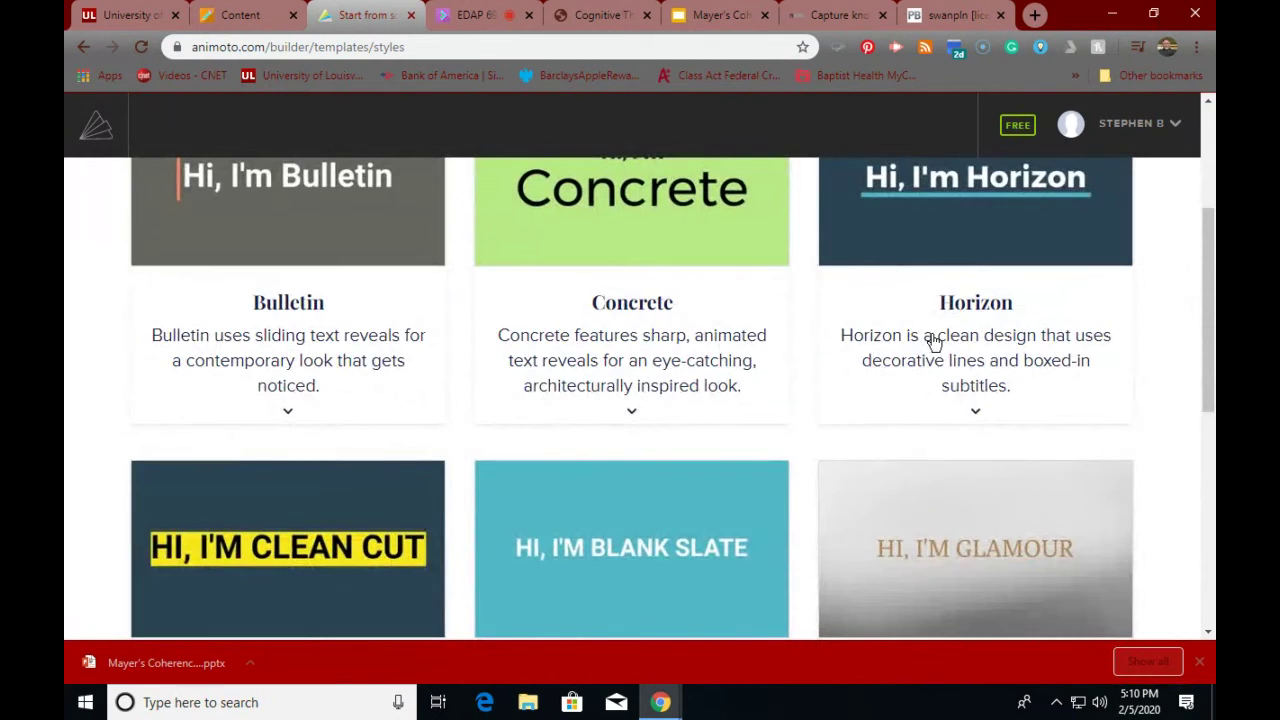
scroll(931, 342, "down", 6)
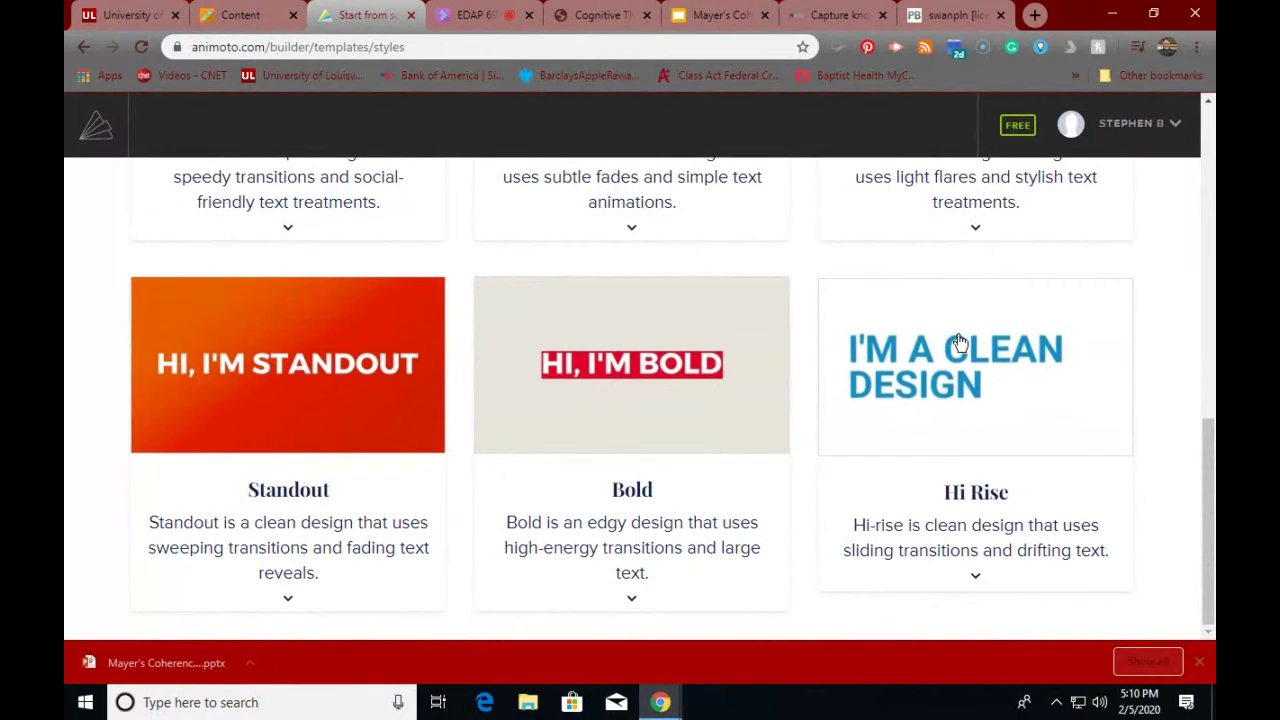
scroll(960, 348, "up", 5)
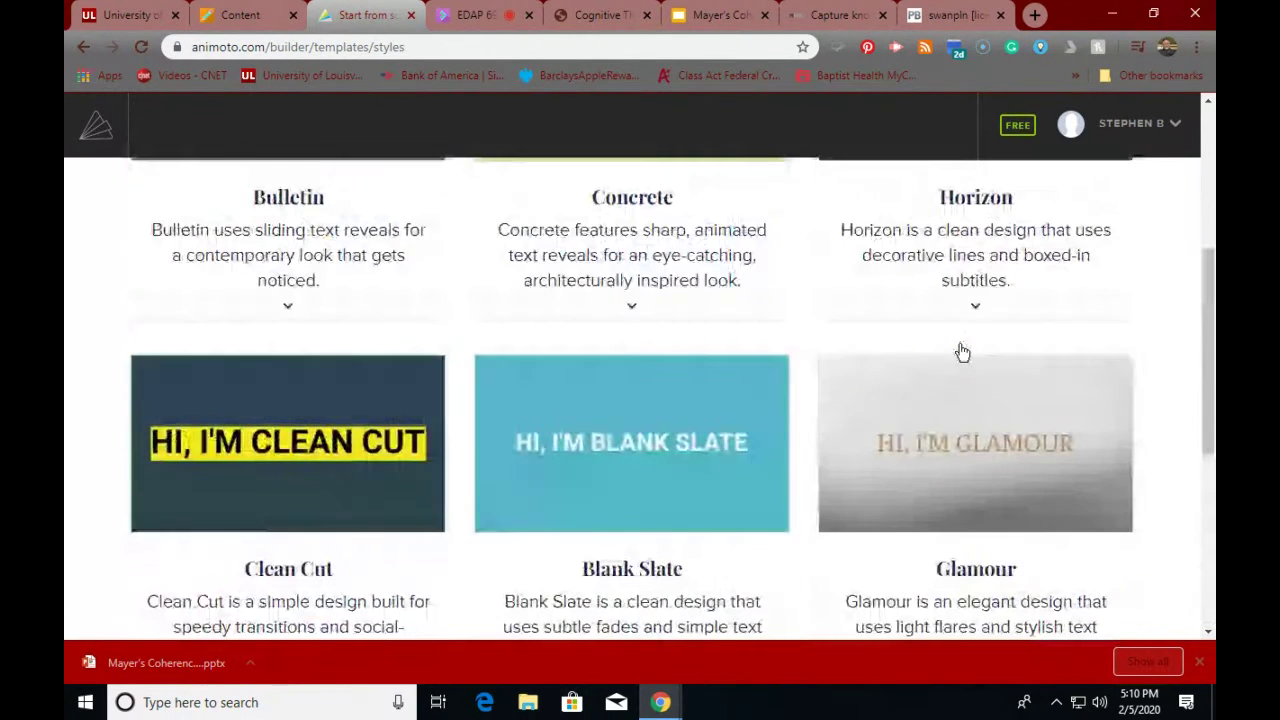
scroll(960, 350, "up", 2)
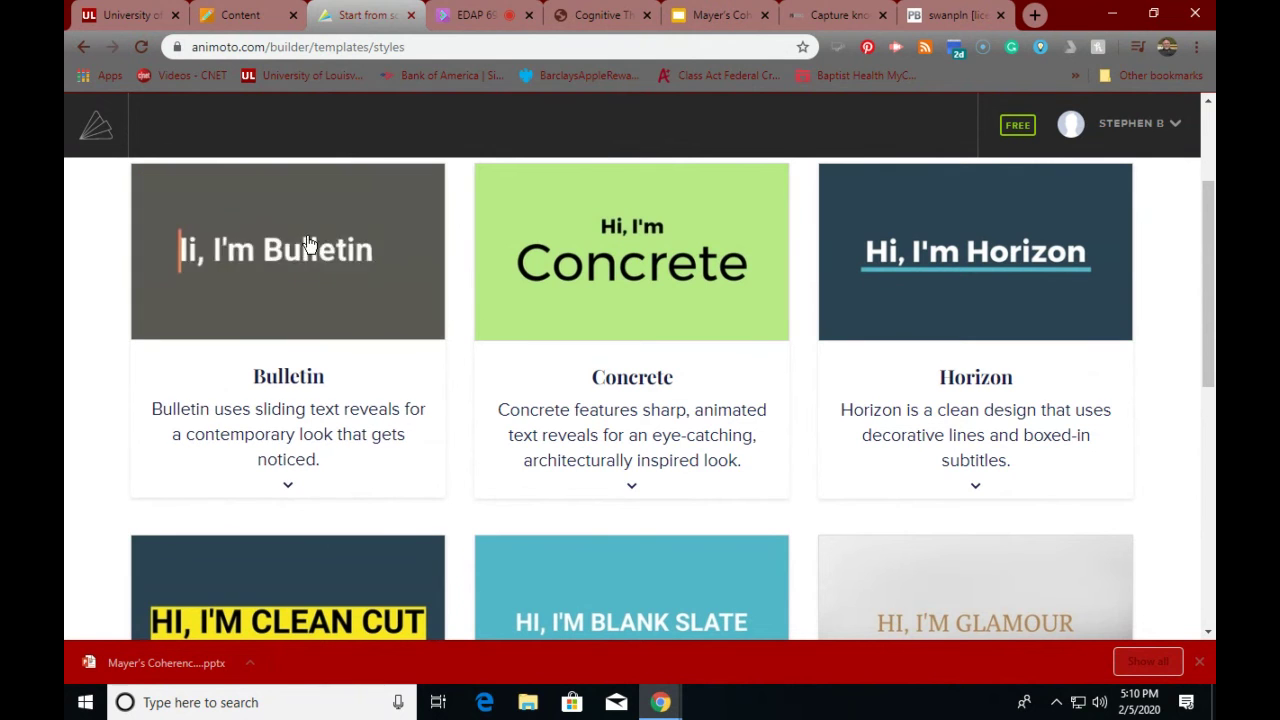
scroll(310, 250, "down", 4)
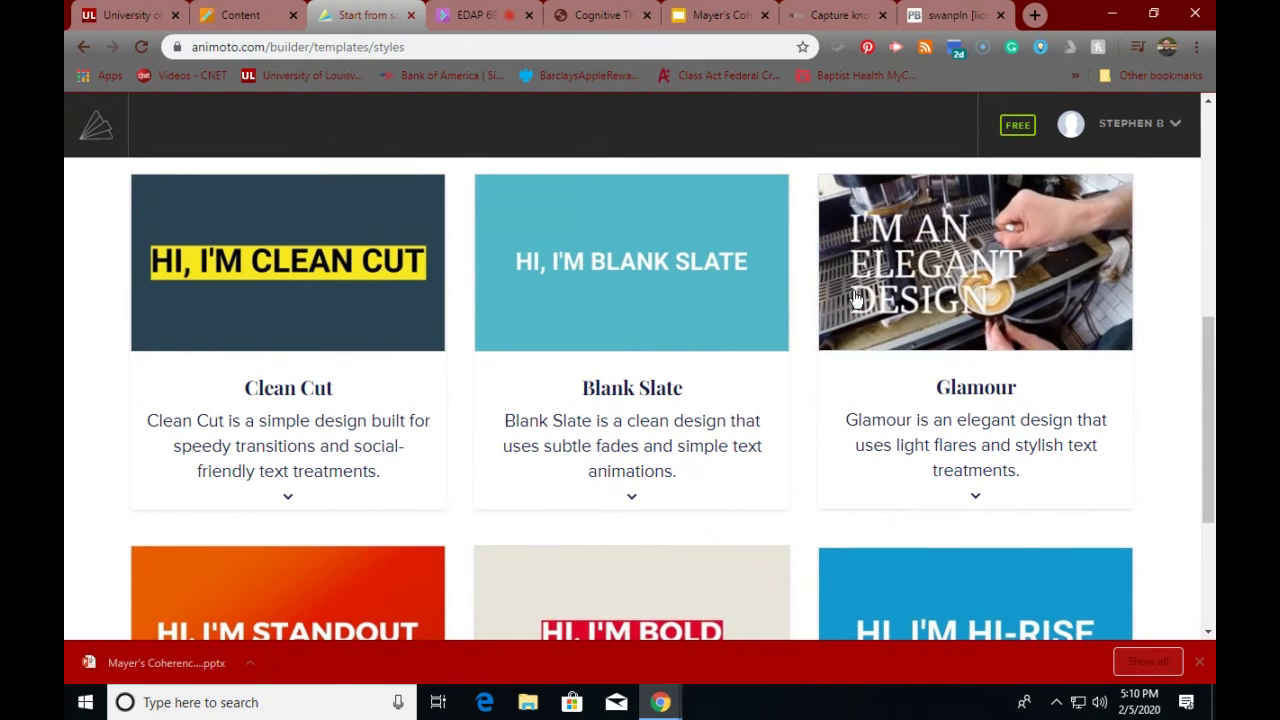
scroll(856, 298, "down", 3)
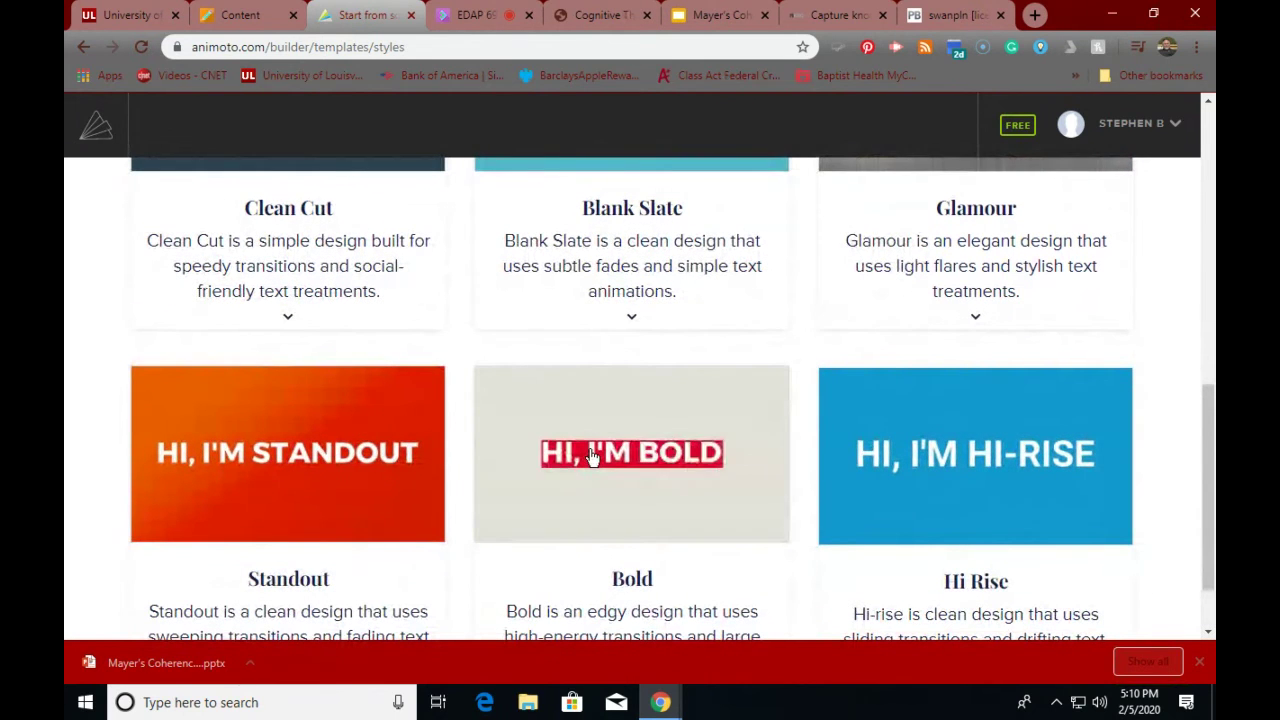
scroll(587, 452, "down", 1)
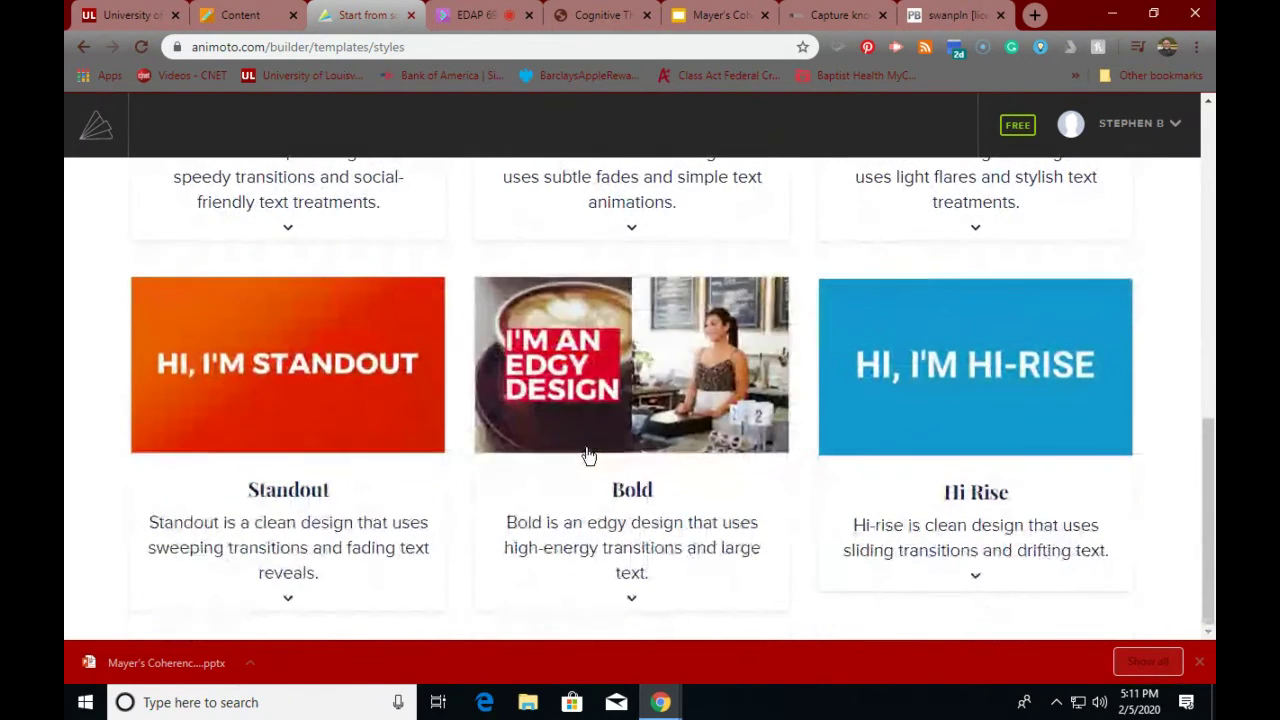
scroll(646, 465, "up", 5)
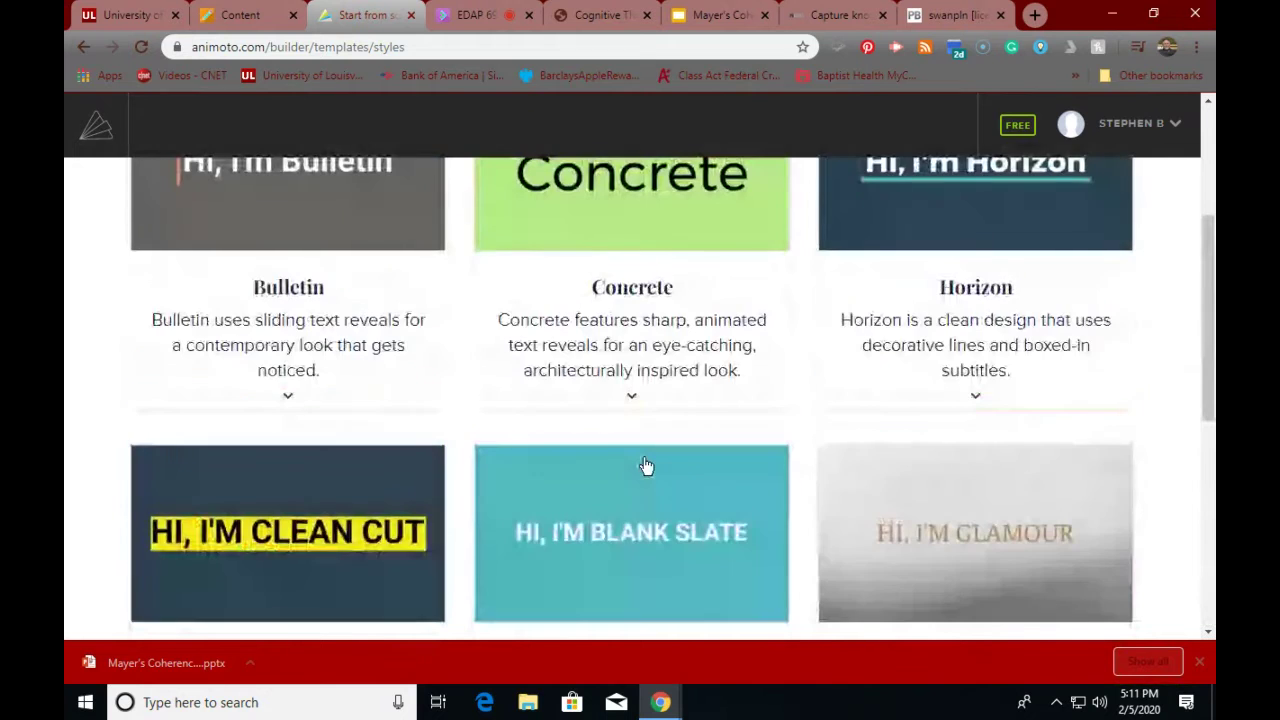
scroll(640, 465, "up", 3)
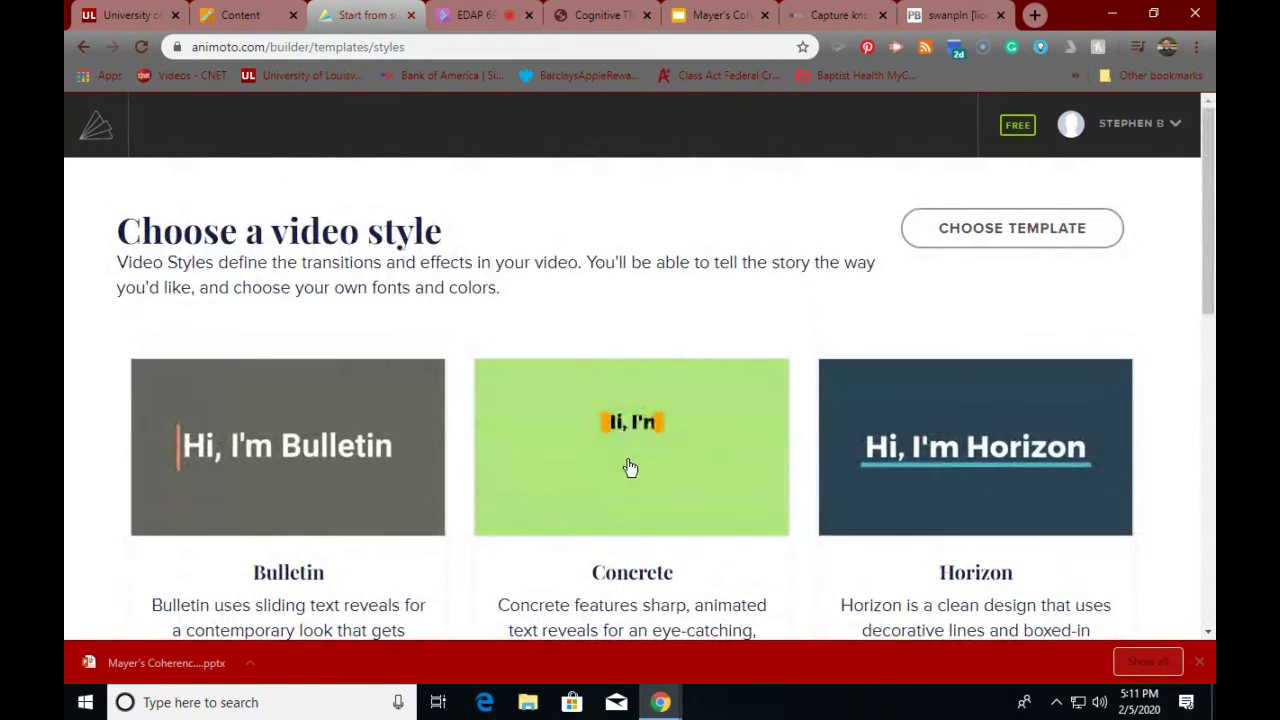
- Create the video project with the Concrete style in Landscape (16:9) format
left_click(629, 465)
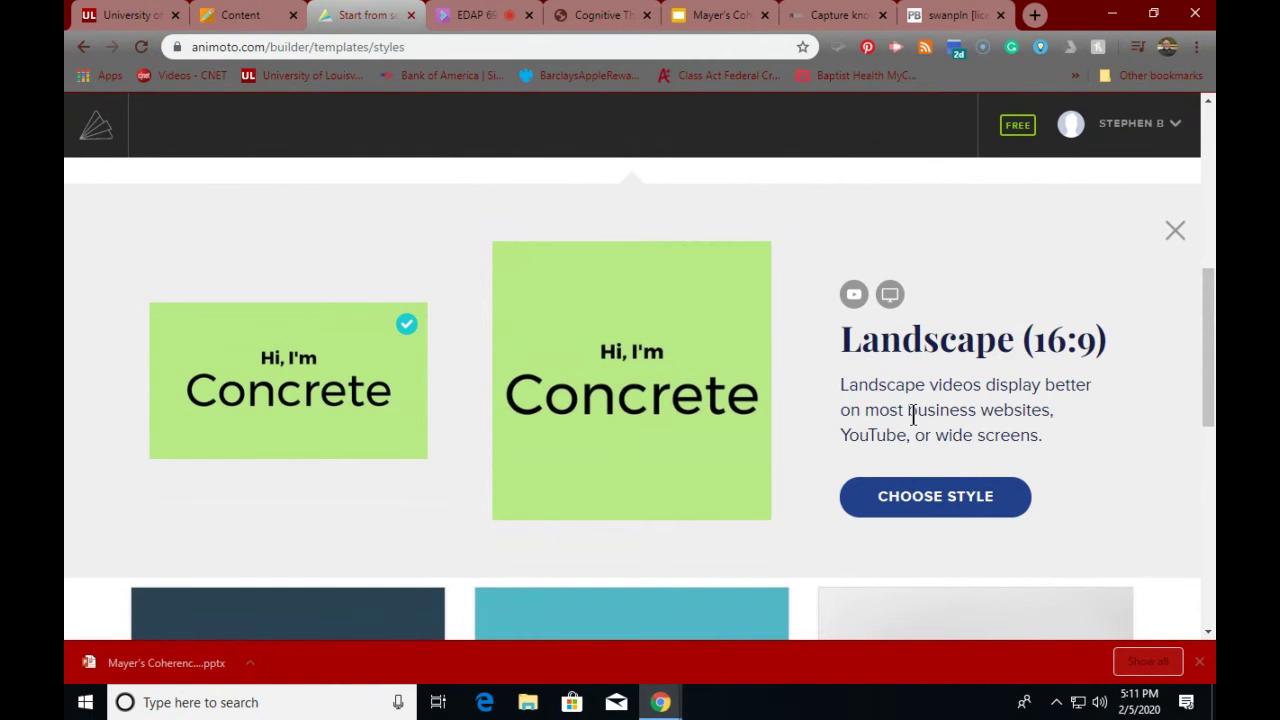
left_click(935, 494)
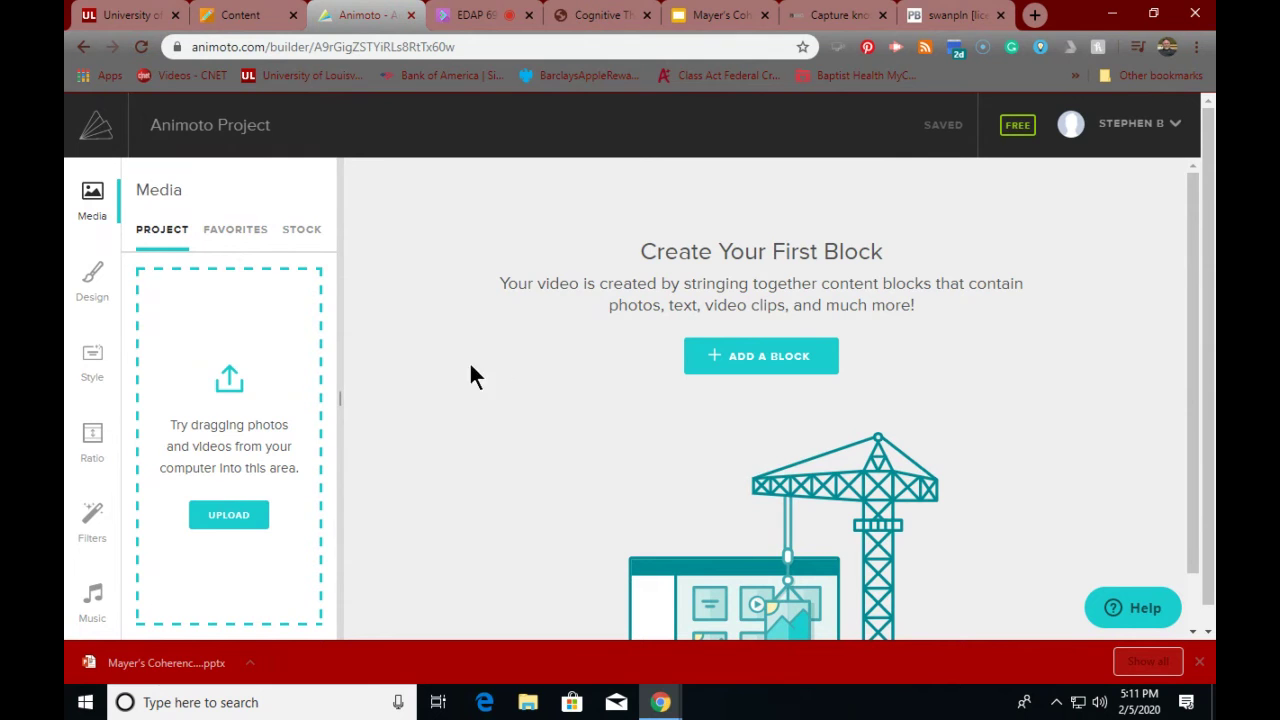
- Bring up the block types for the video, and in a new tab search Google Images for "field elementary school louisville ky"
left_click(700, 366)
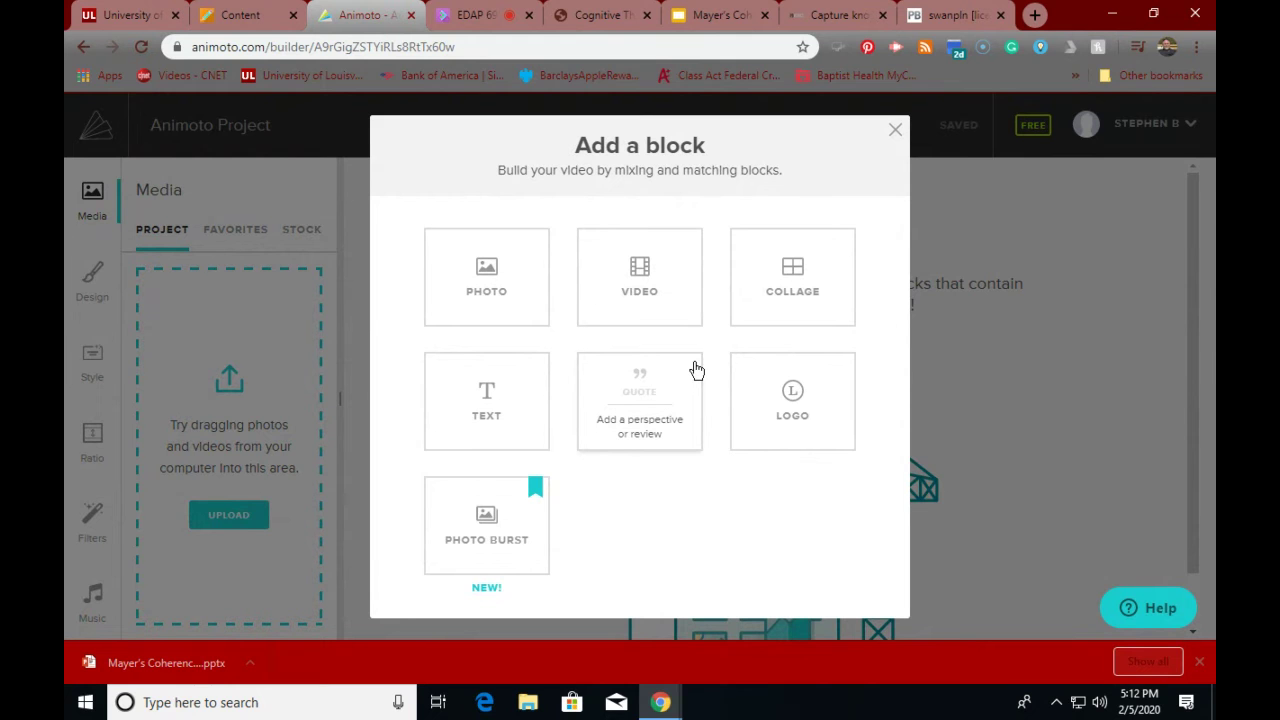
left_click(1035, 15)
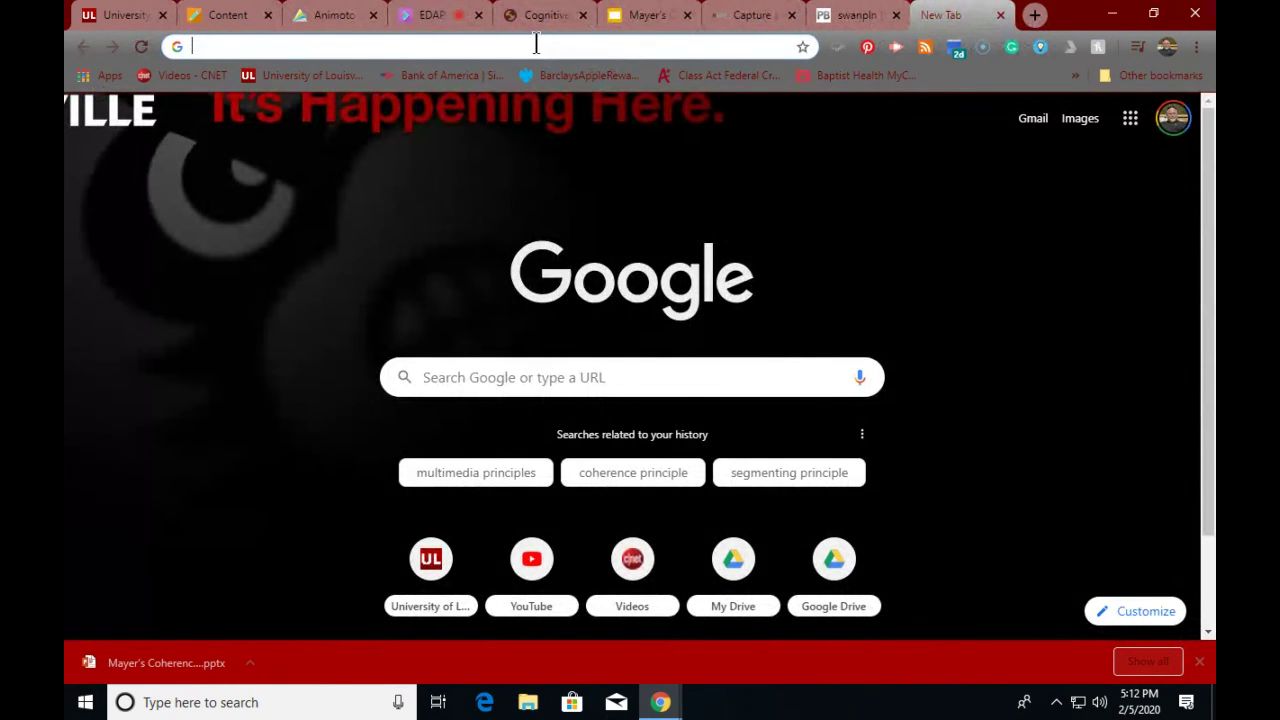
left_click(536, 46)
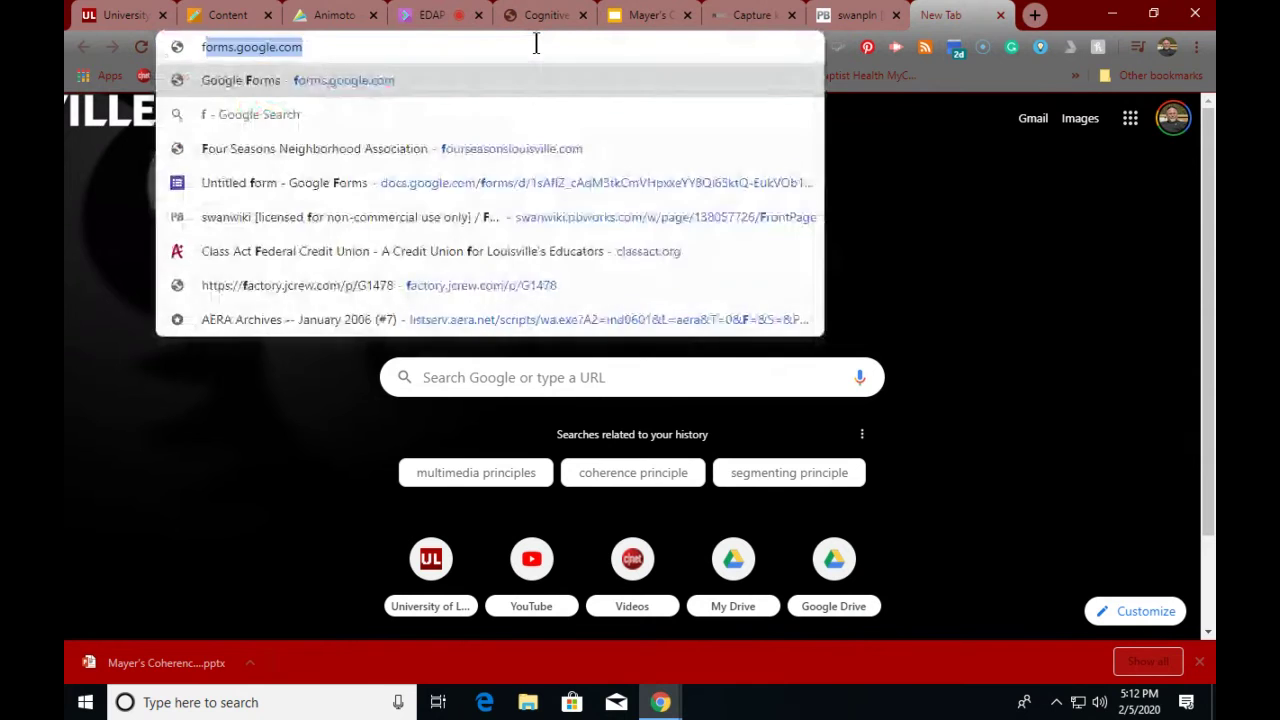
type("field eleme")
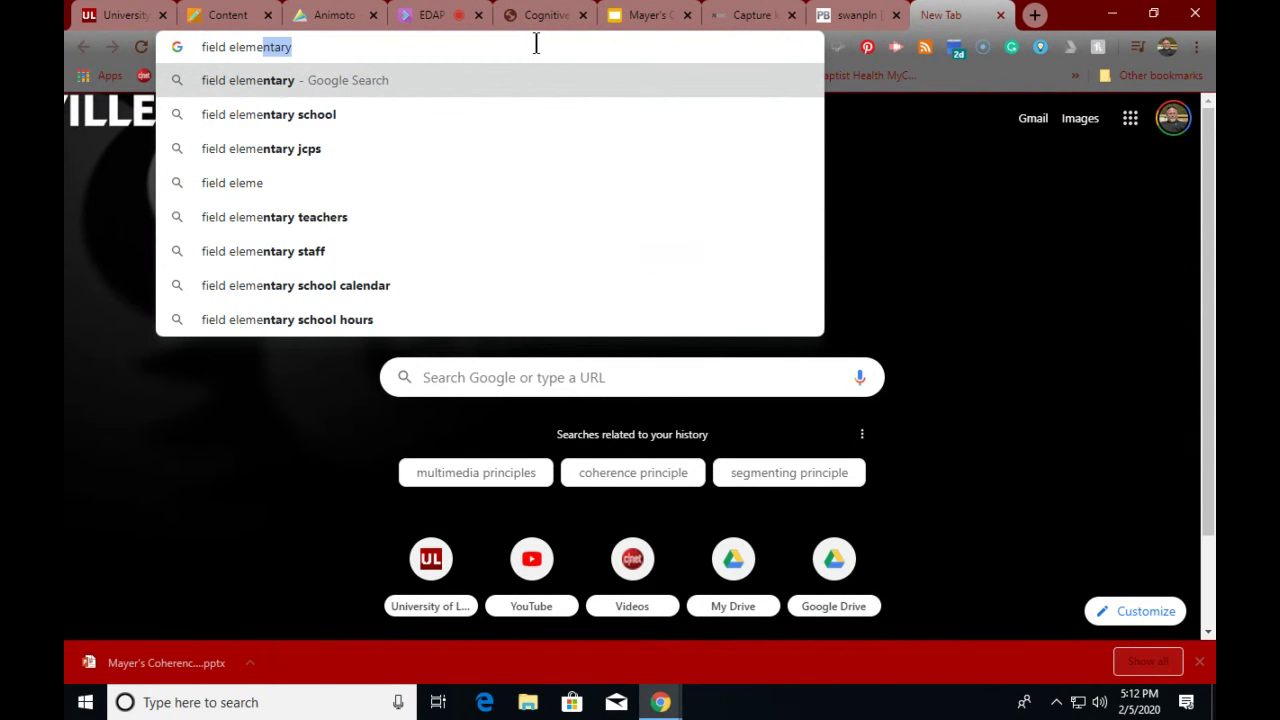
type("tary s")
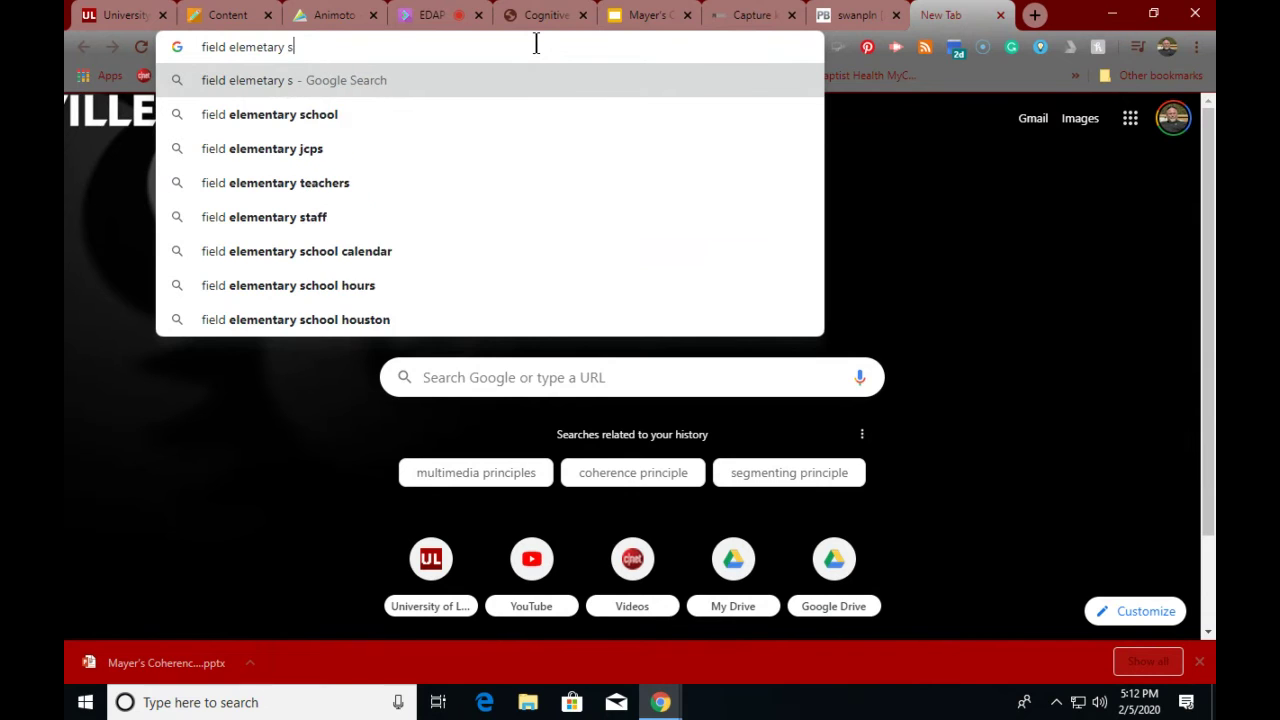
type("chool ")
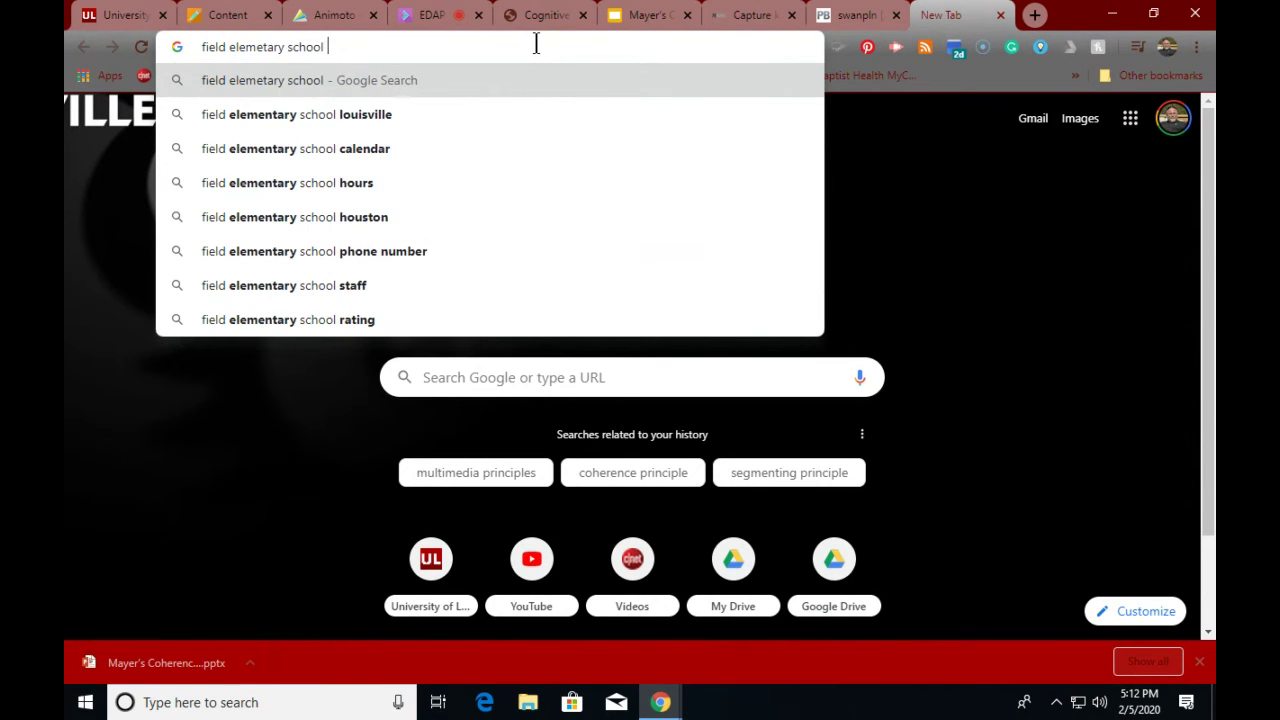
type("louis")
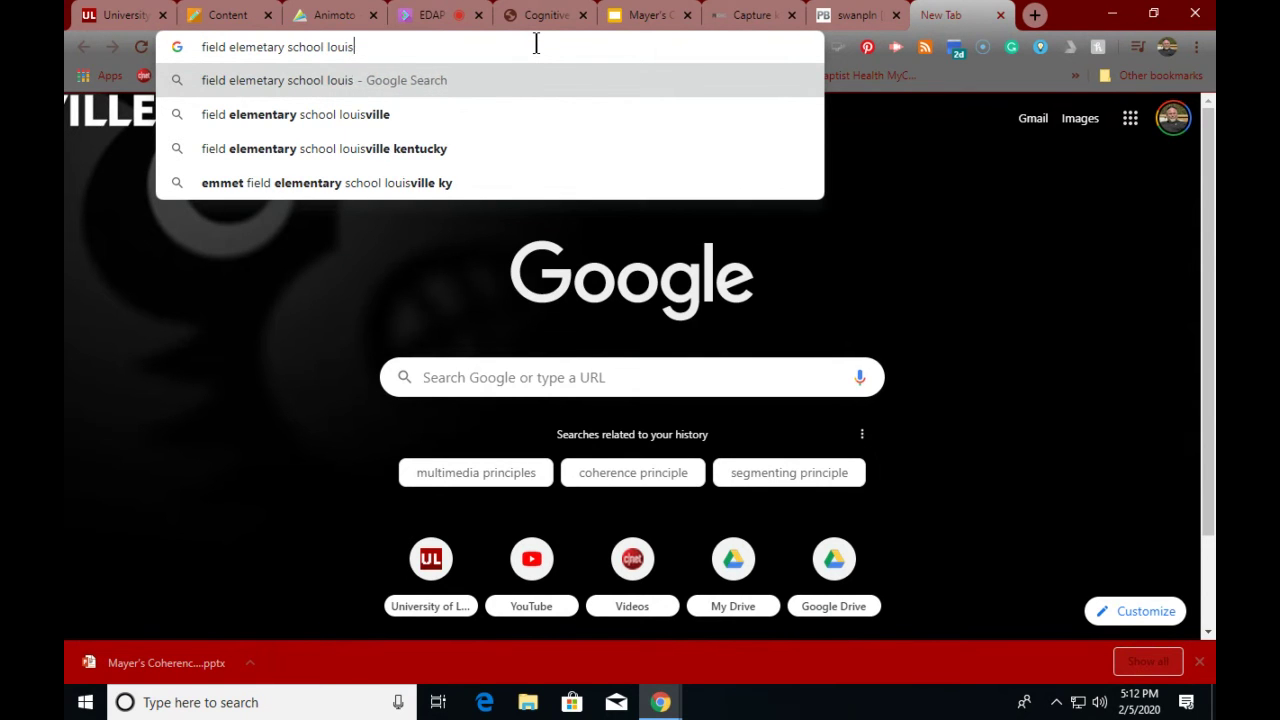
type("ville ky")
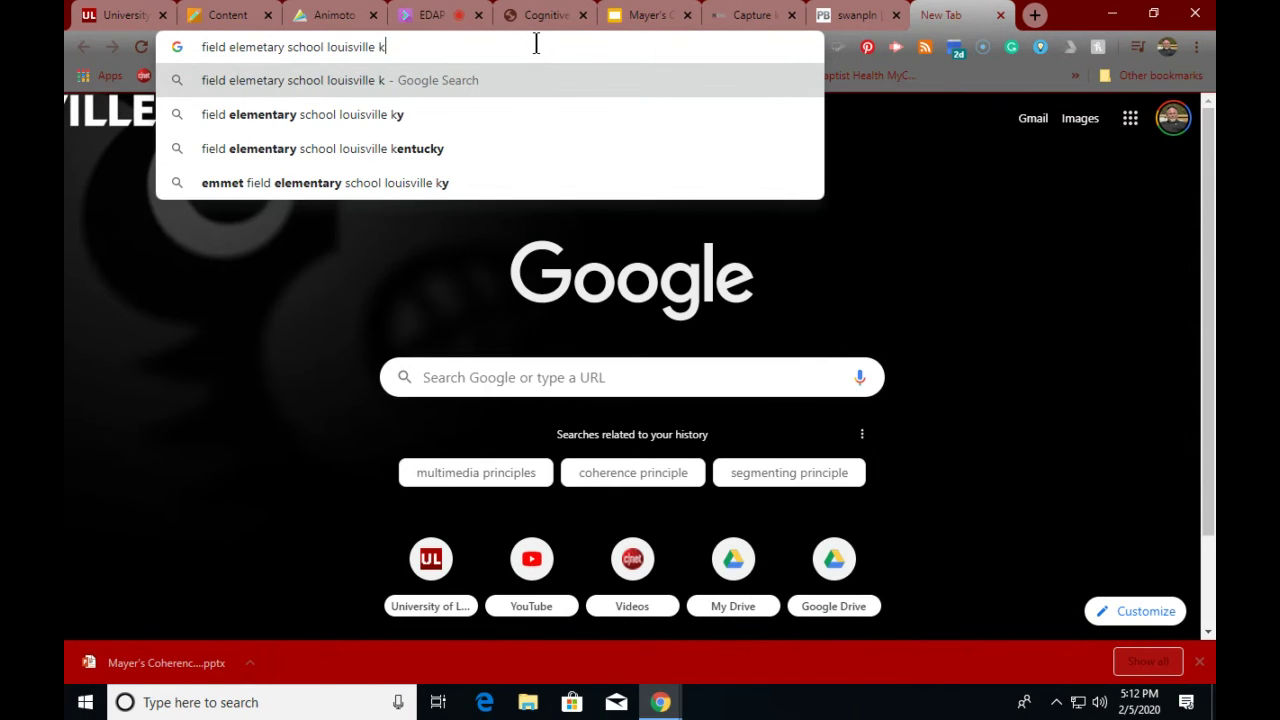
key("Return")
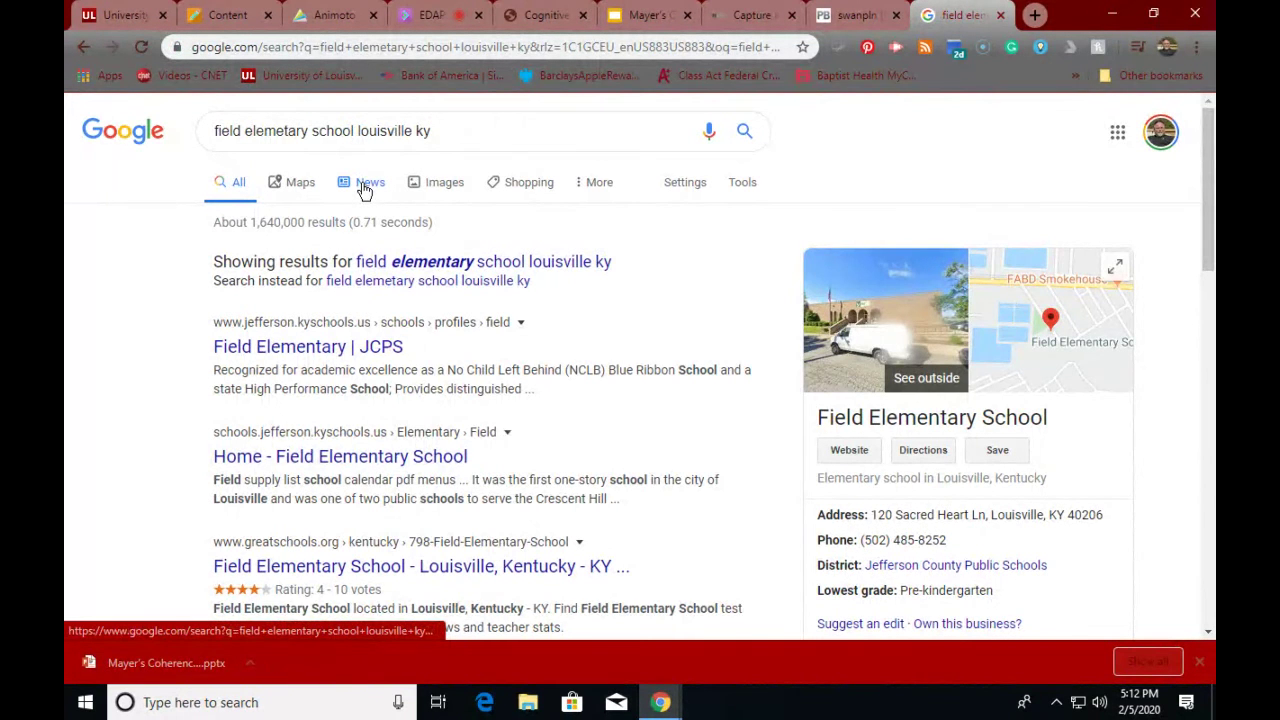
left_click(433, 183)
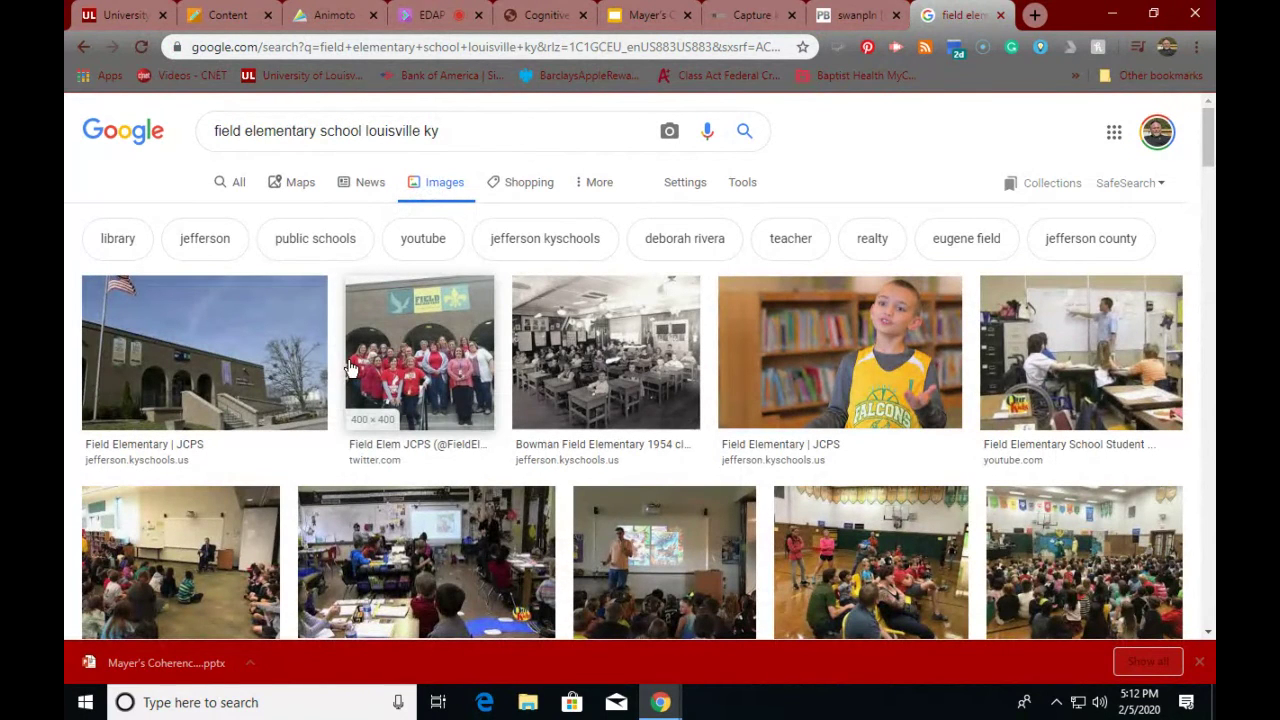
- Save the first result, the school building photo, to Downloads as a JPEG image named Field
right_click(197, 349)
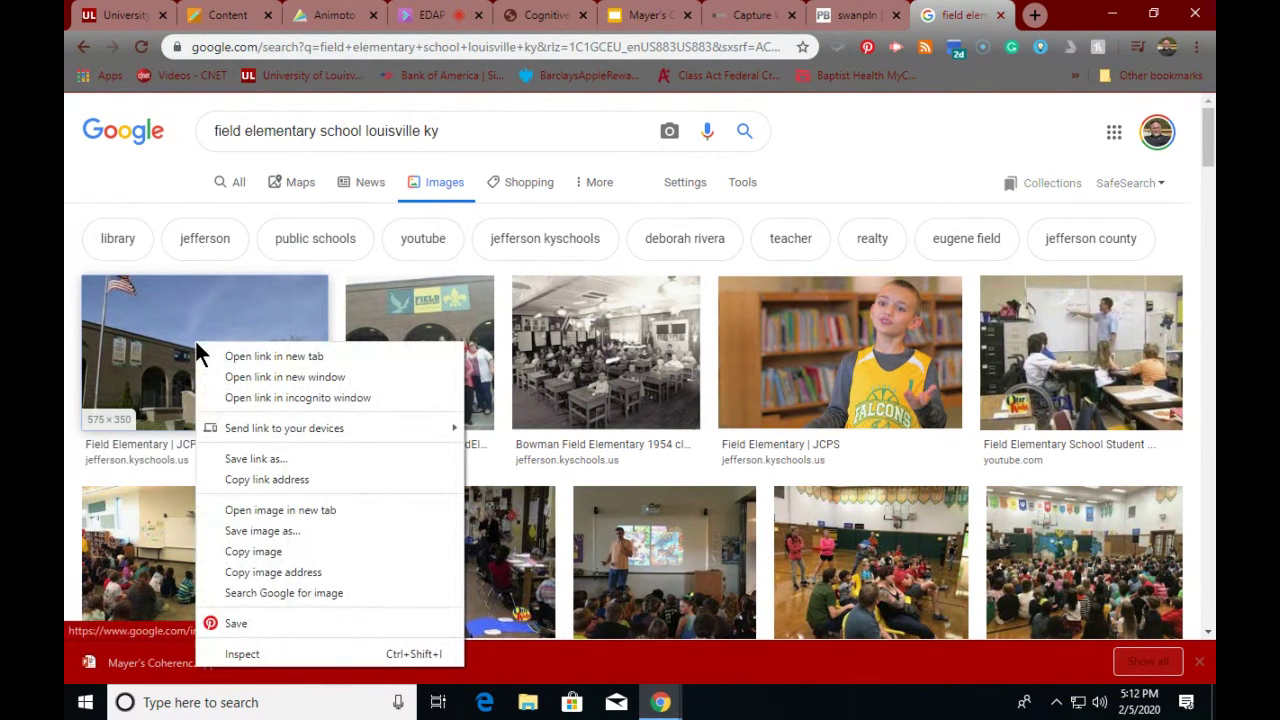
left_click(231, 533)
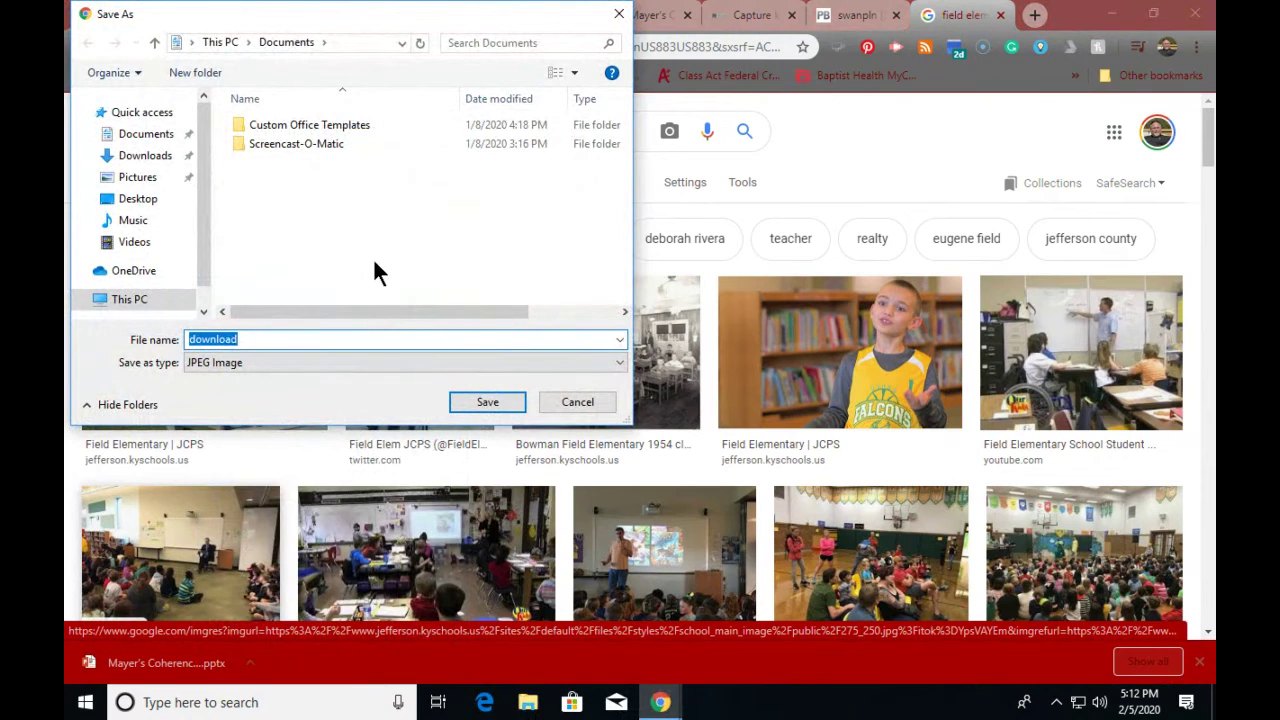
type("Field")
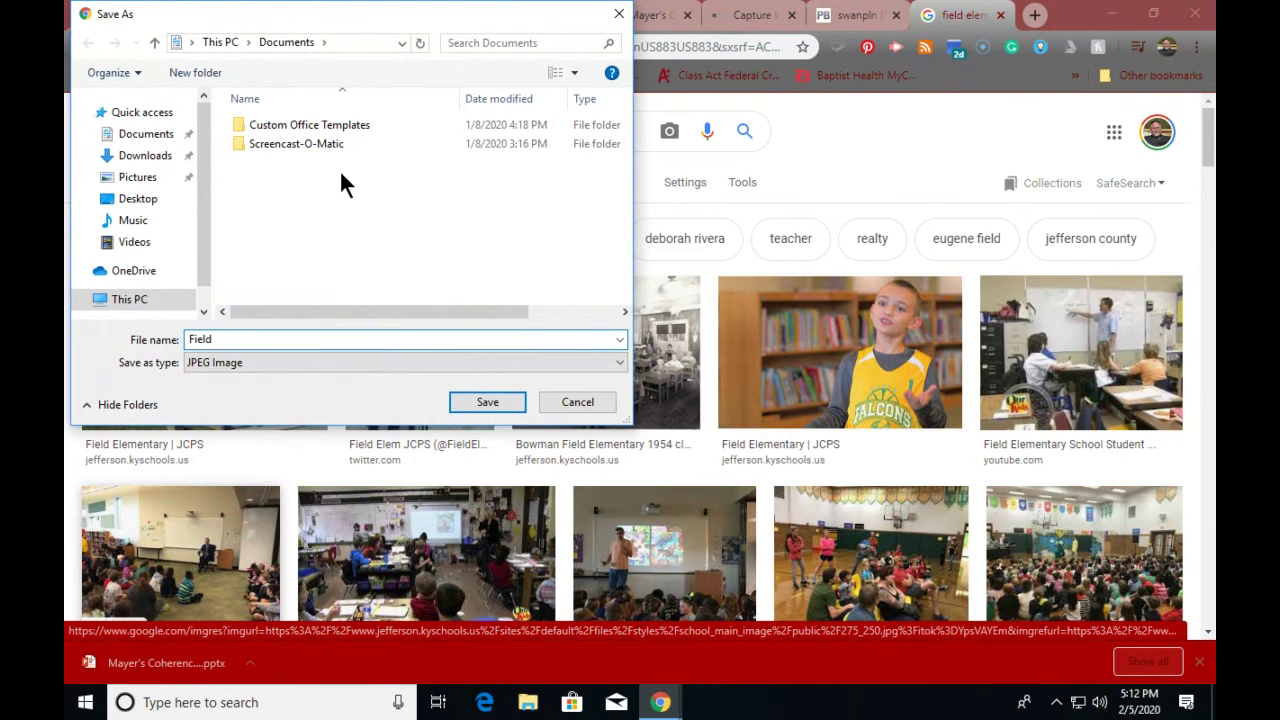
left_click(150, 156)
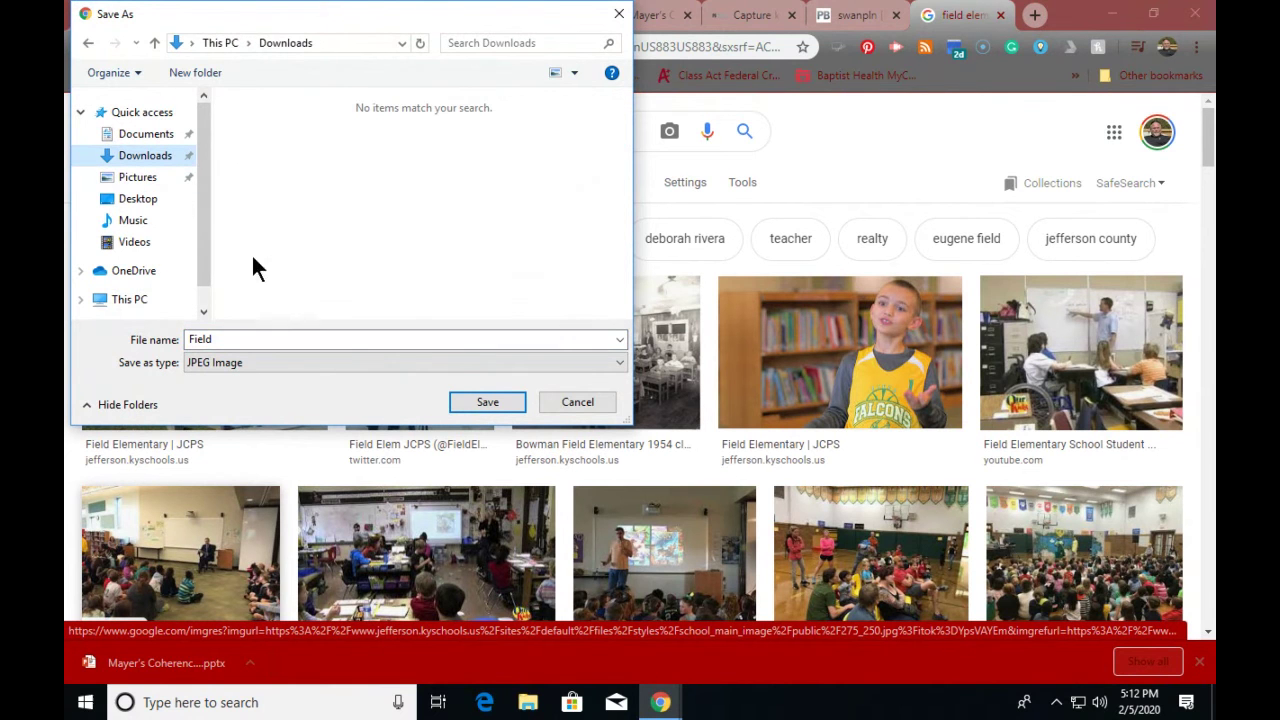
left_click(490, 406)
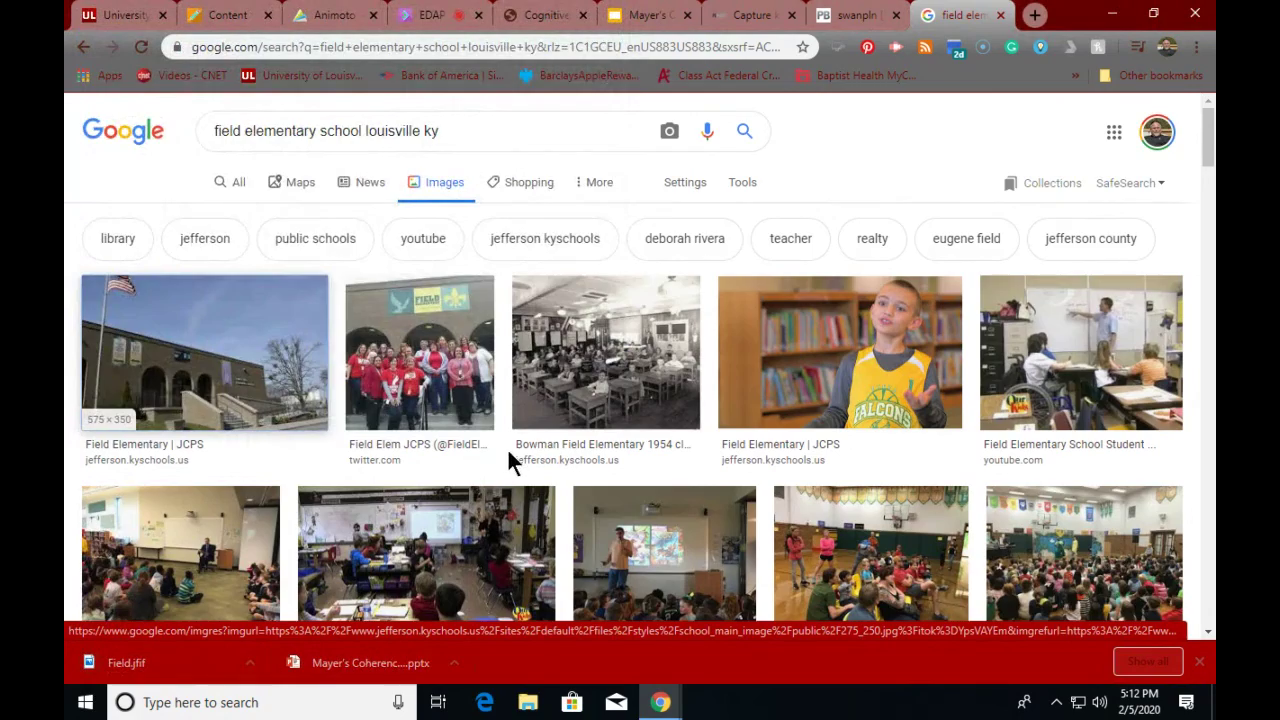
- Switch back to the Animoto project and add a Photo block to the storyboard
scroll(507, 447, "down", 2)
scroll(508, 458, "down", 5)
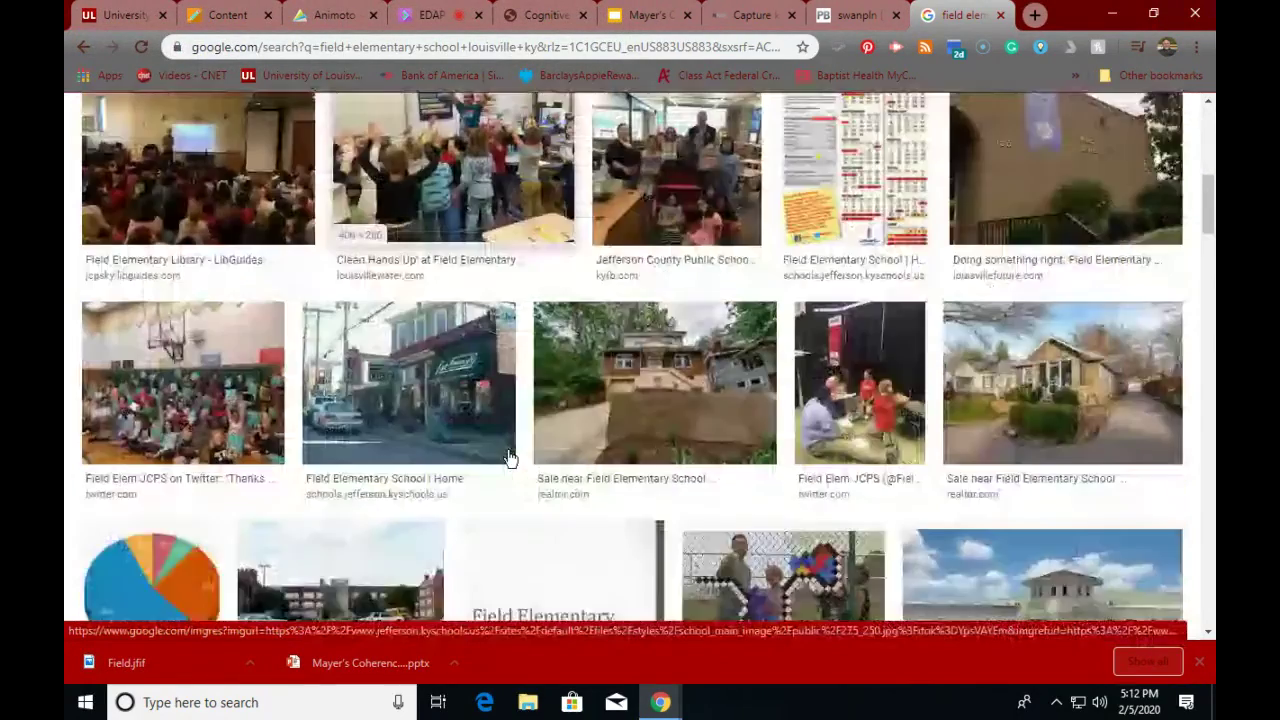
scroll(508, 456, "up", 1)
scroll(509, 457, "down", 4)
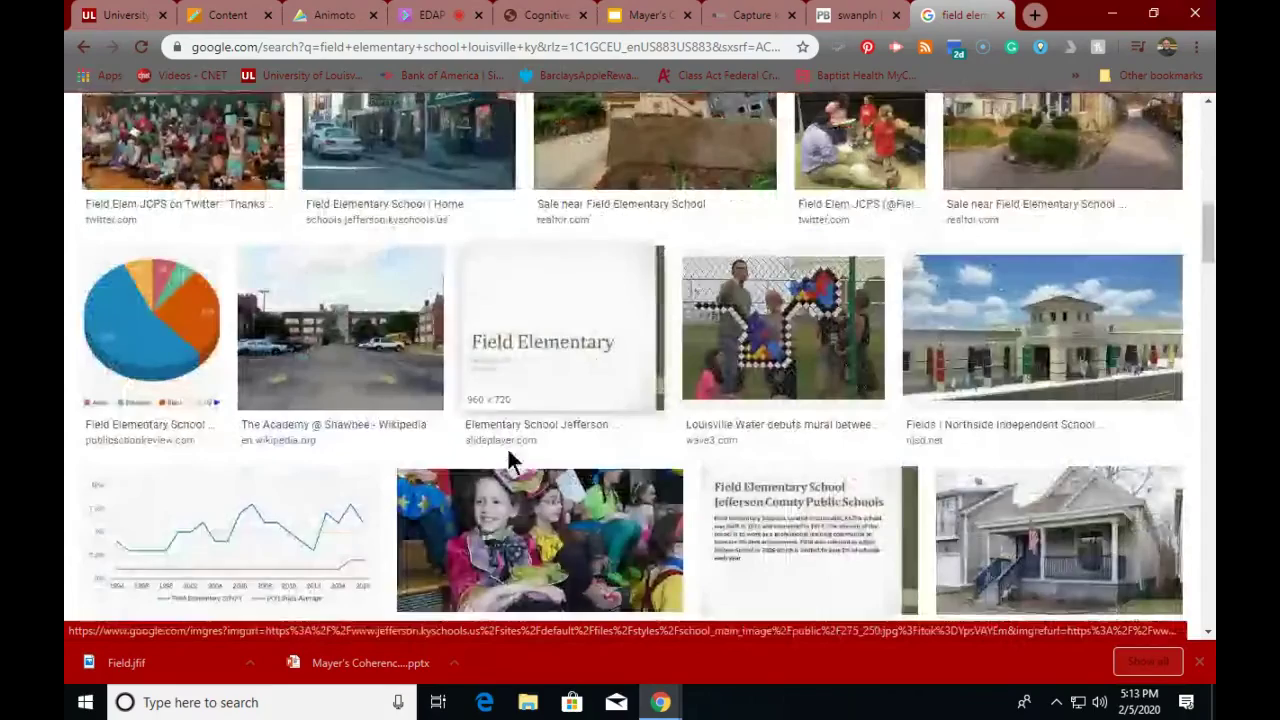
scroll(508, 450, "up", 4)
scroll(508, 445, "up", 6)
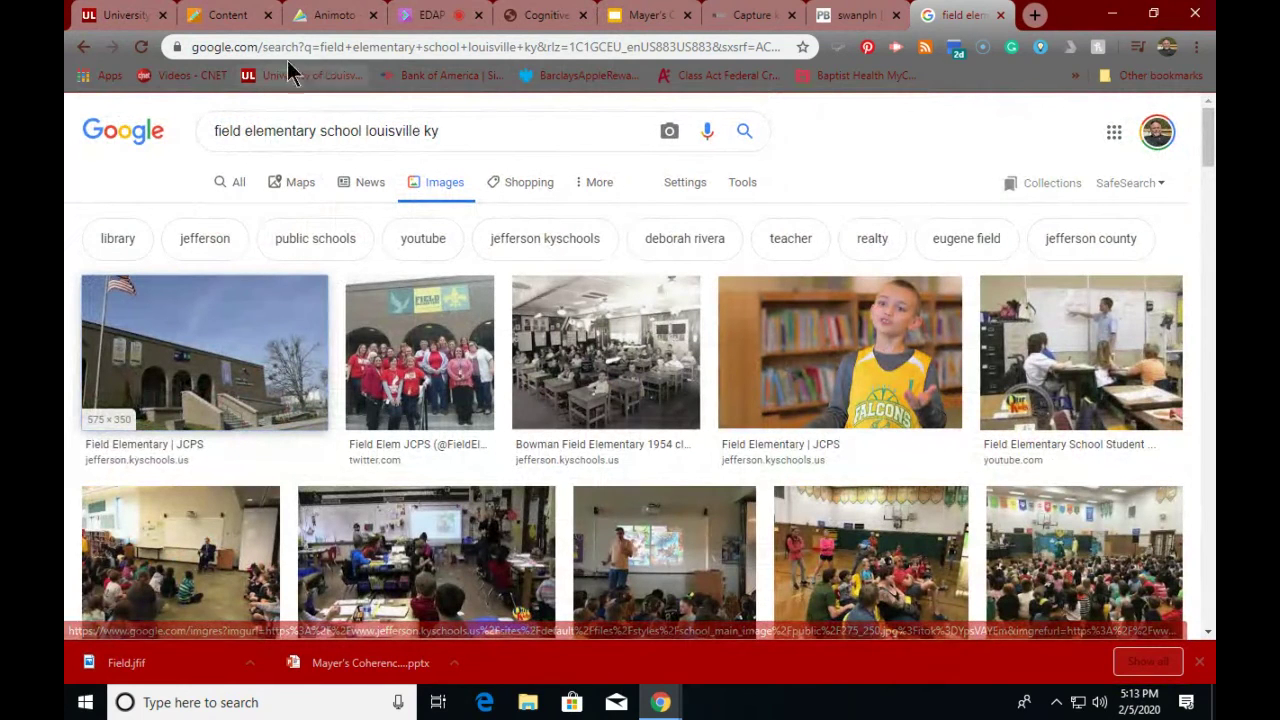
left_click(333, 18)
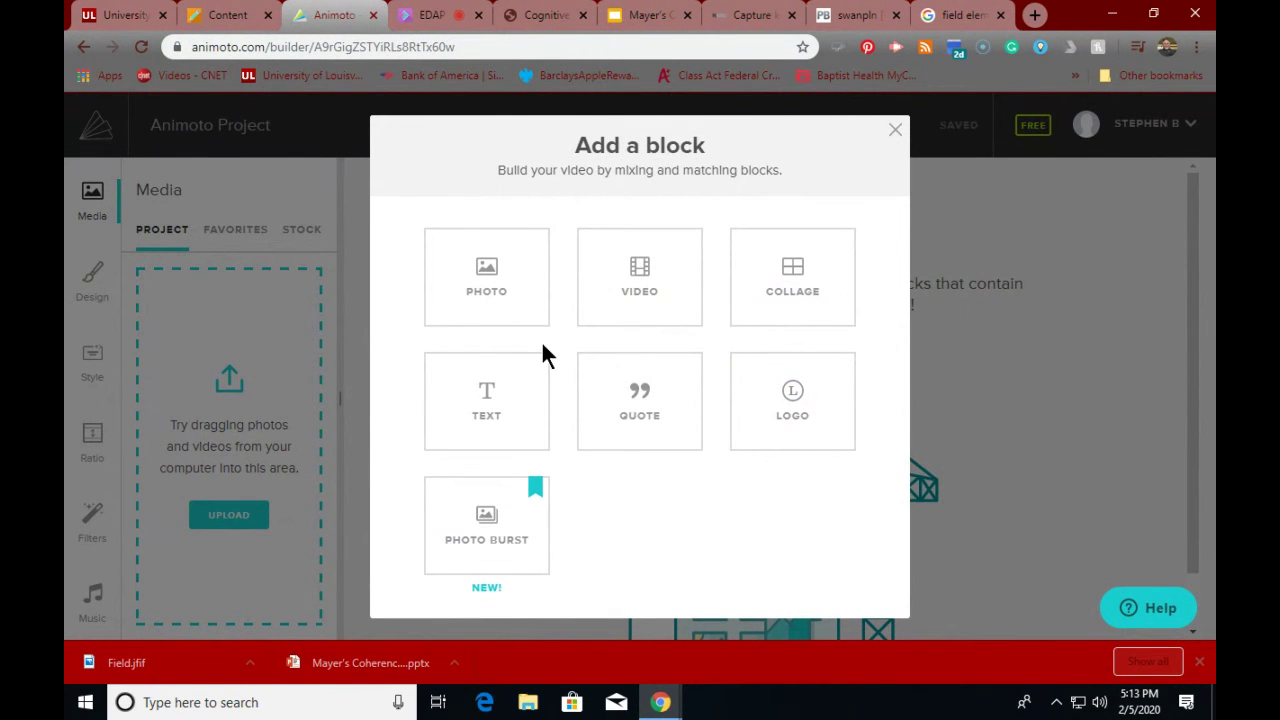
left_click(494, 289)
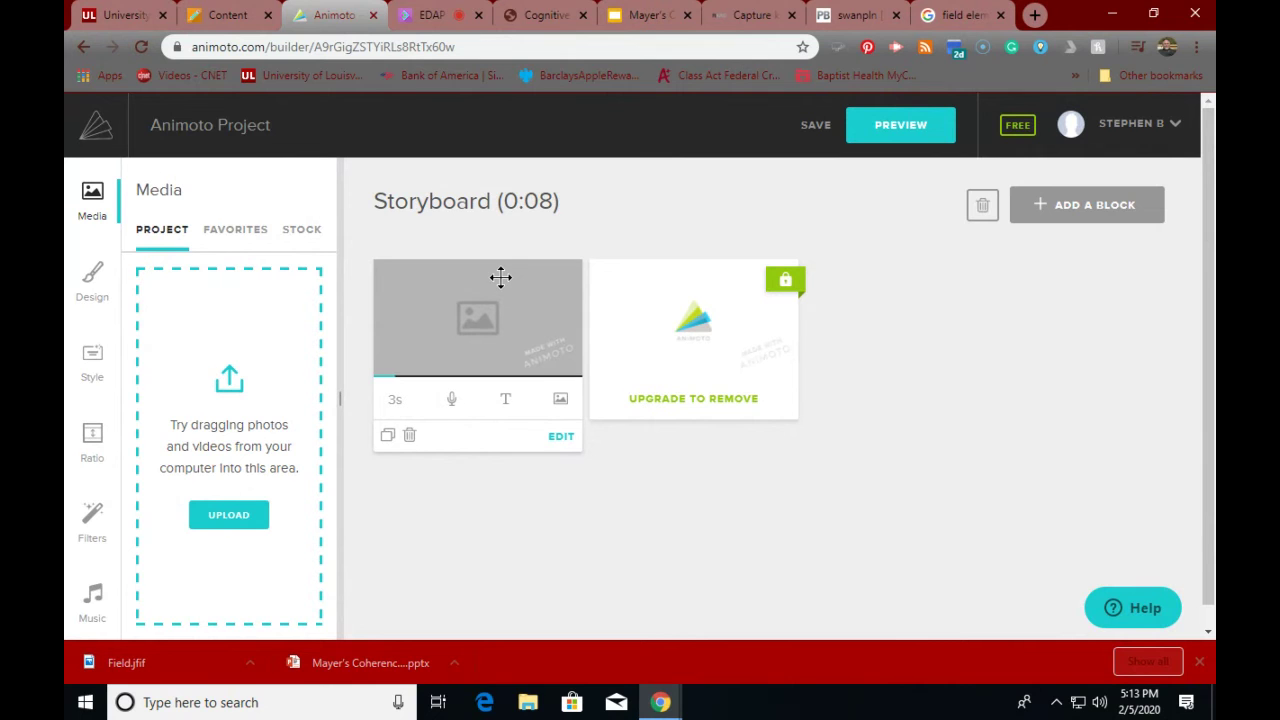
- Try to upload the Field image from Downloads to the project media
left_click(225, 518)
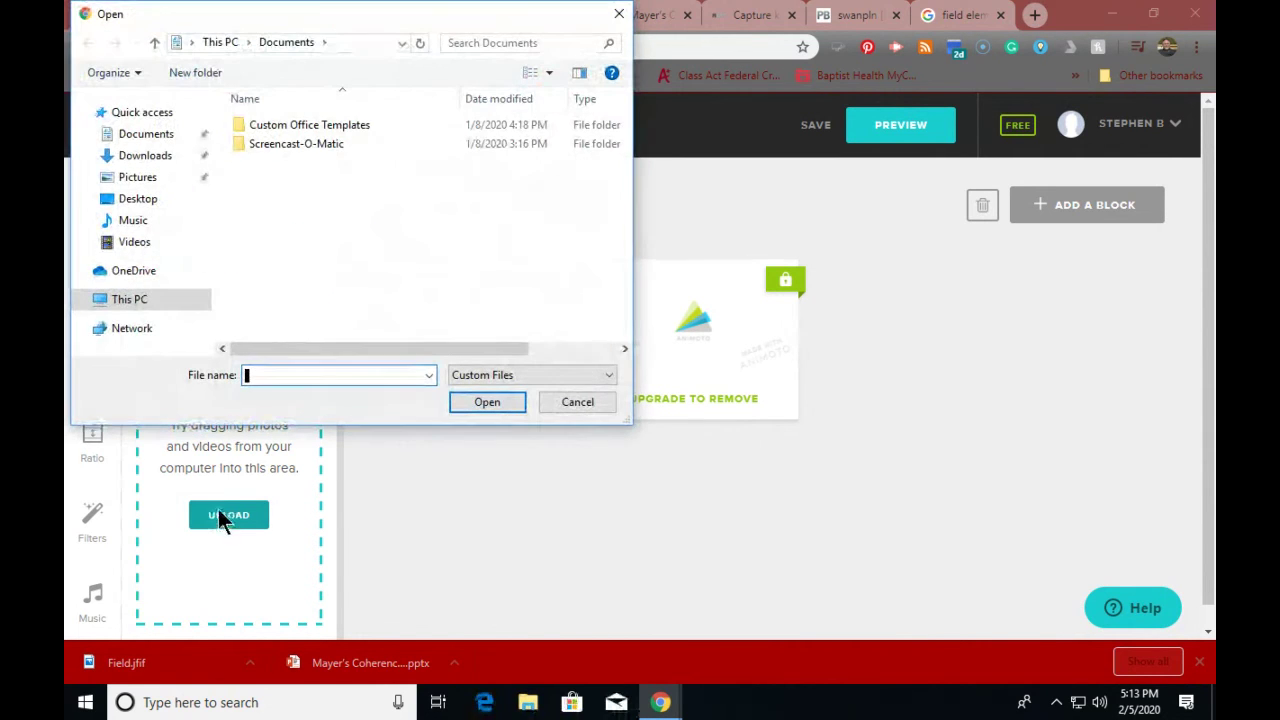
left_click(145, 156)
left_click(252, 170)
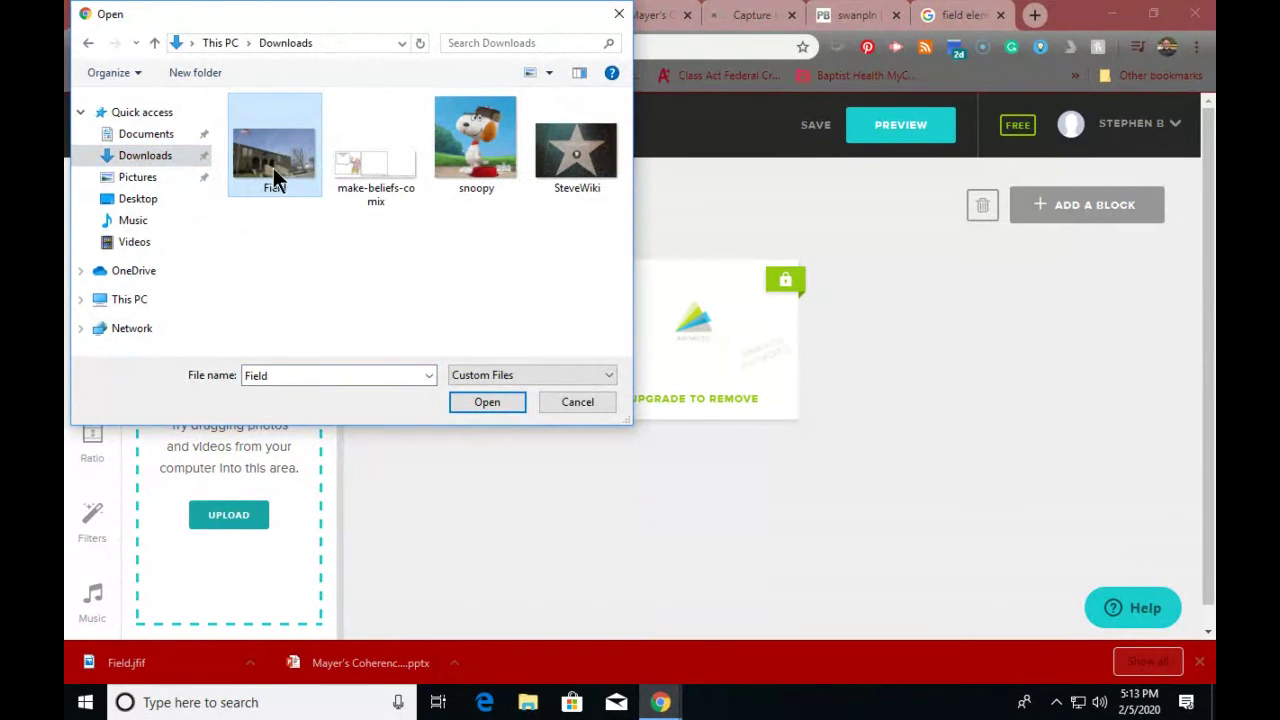
left_click(476, 402)
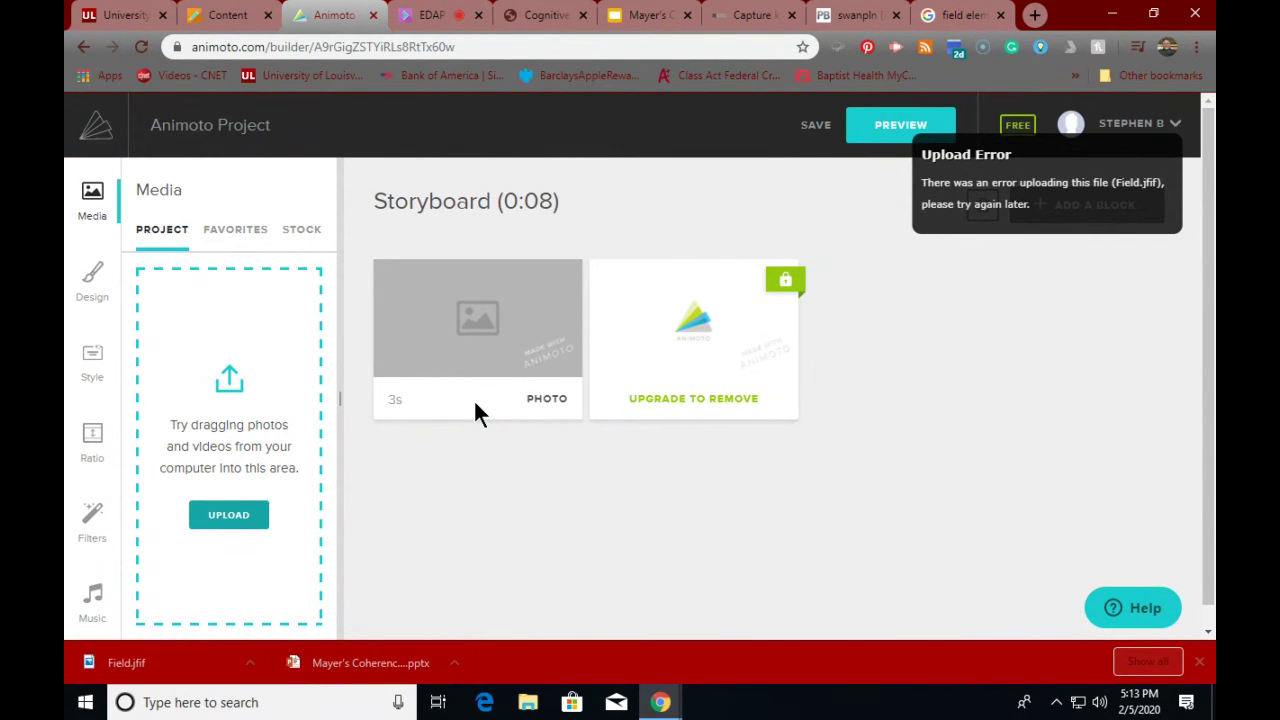
- Open the empty photo block for editing and upload the snoopy image from Downloads to the project media
mouse_move(391, 400)
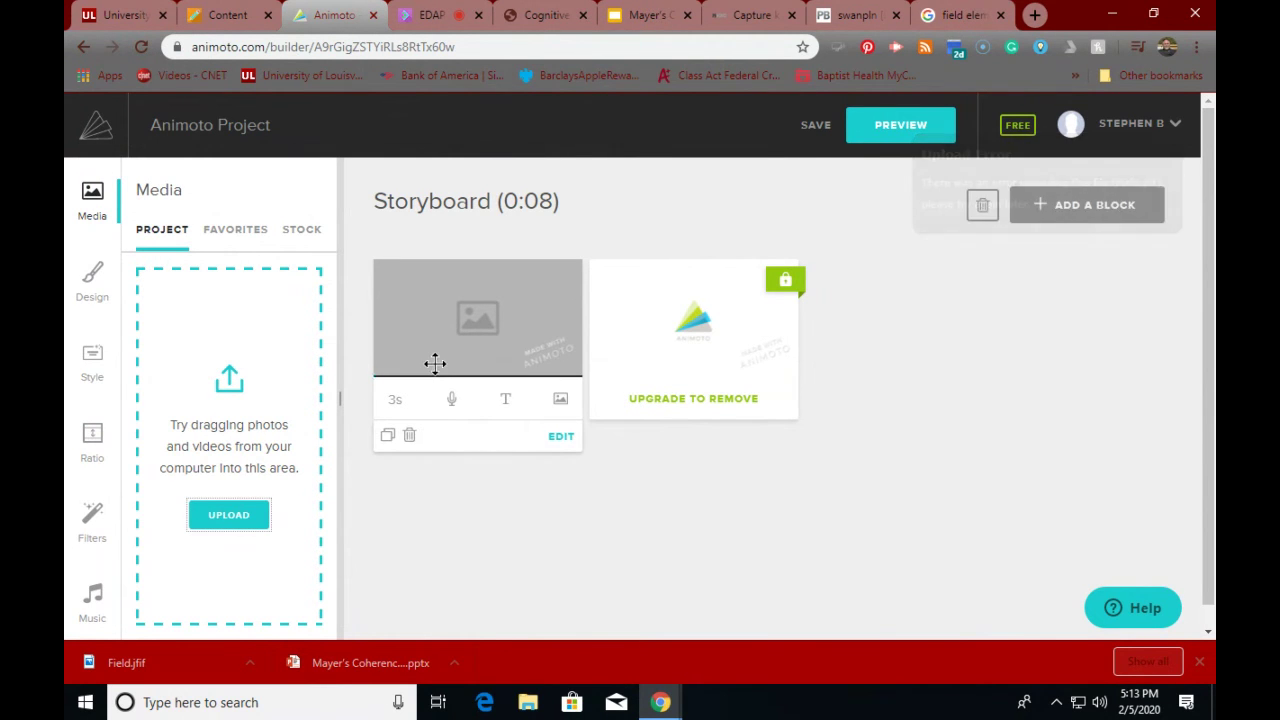
left_click(473, 318)
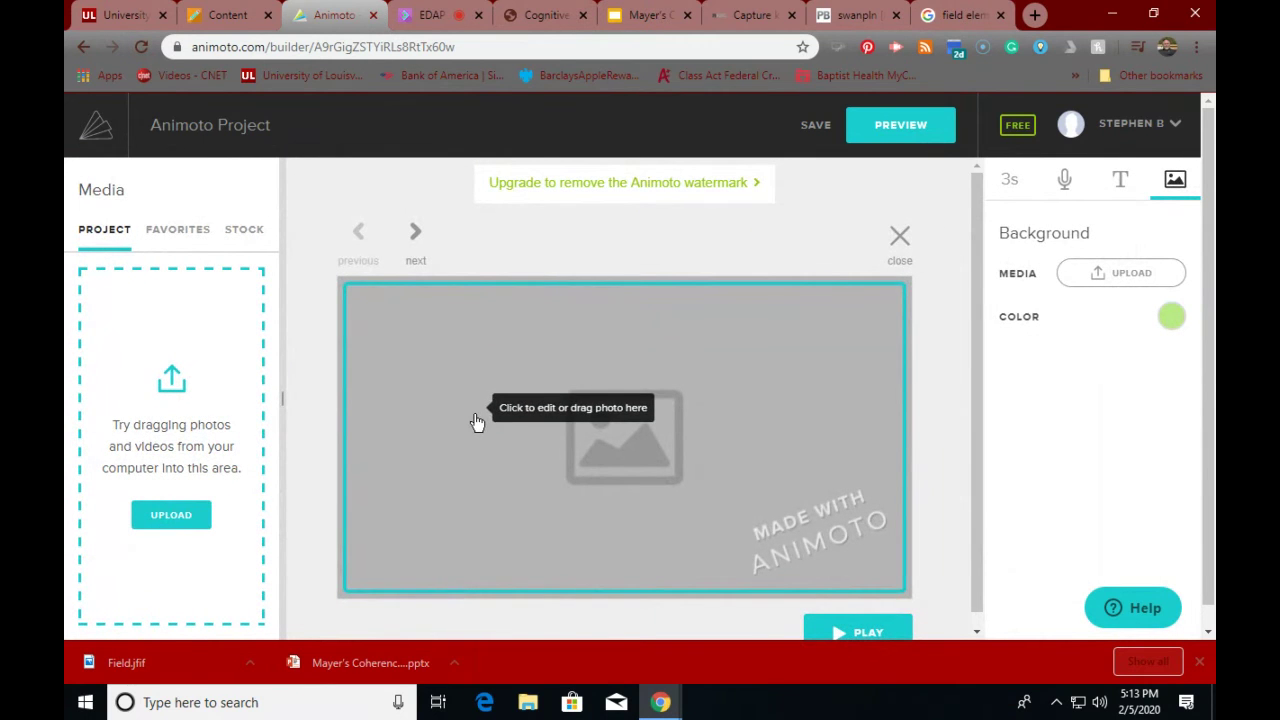
left_click(161, 524)
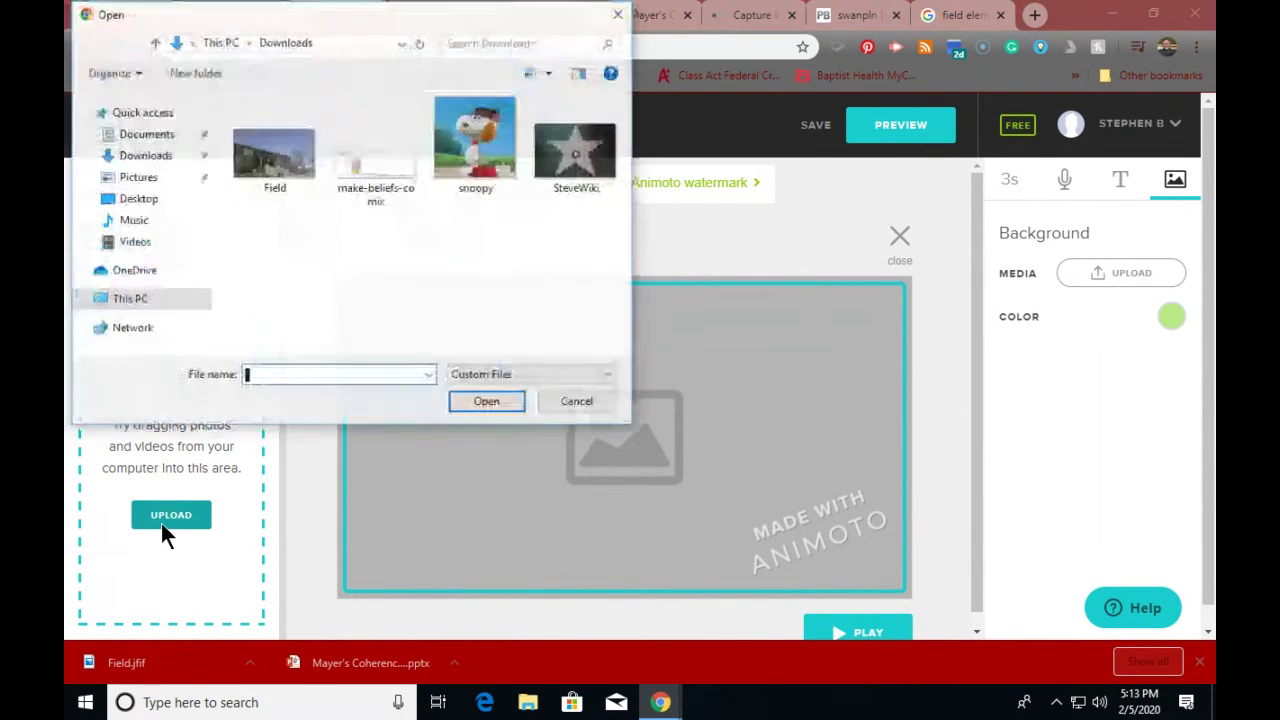
left_click(478, 160)
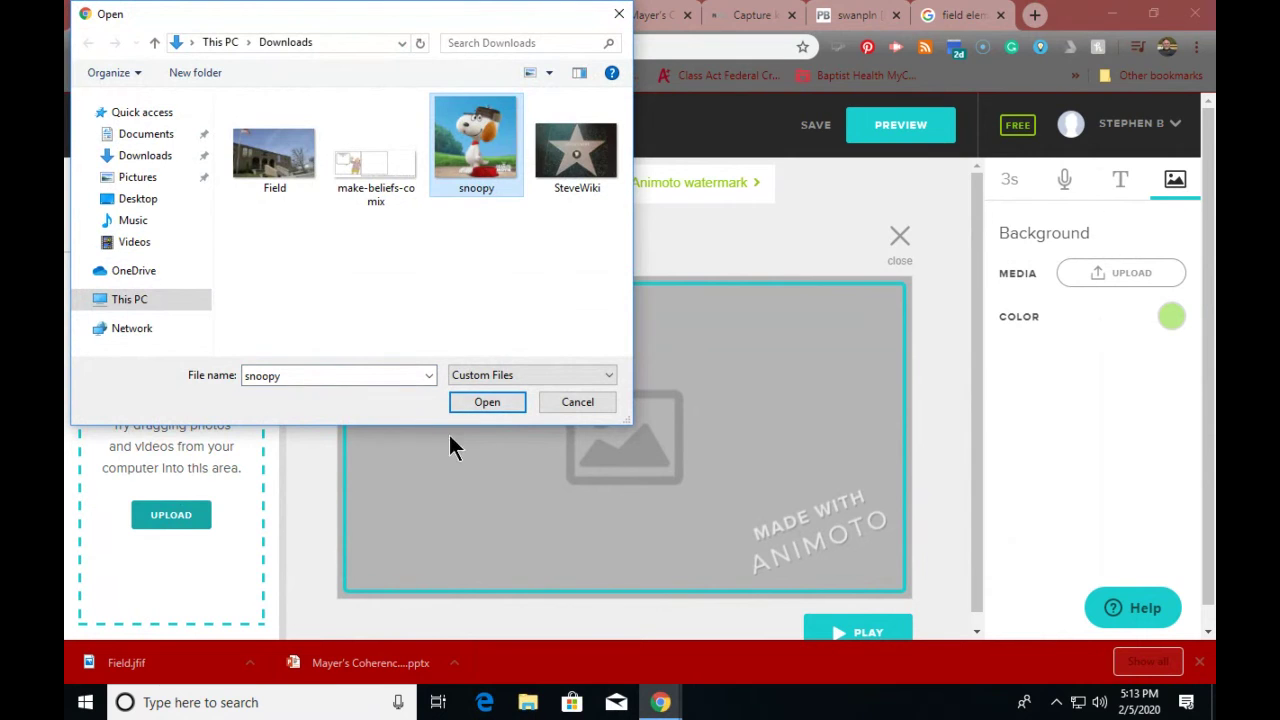
left_click(493, 402)
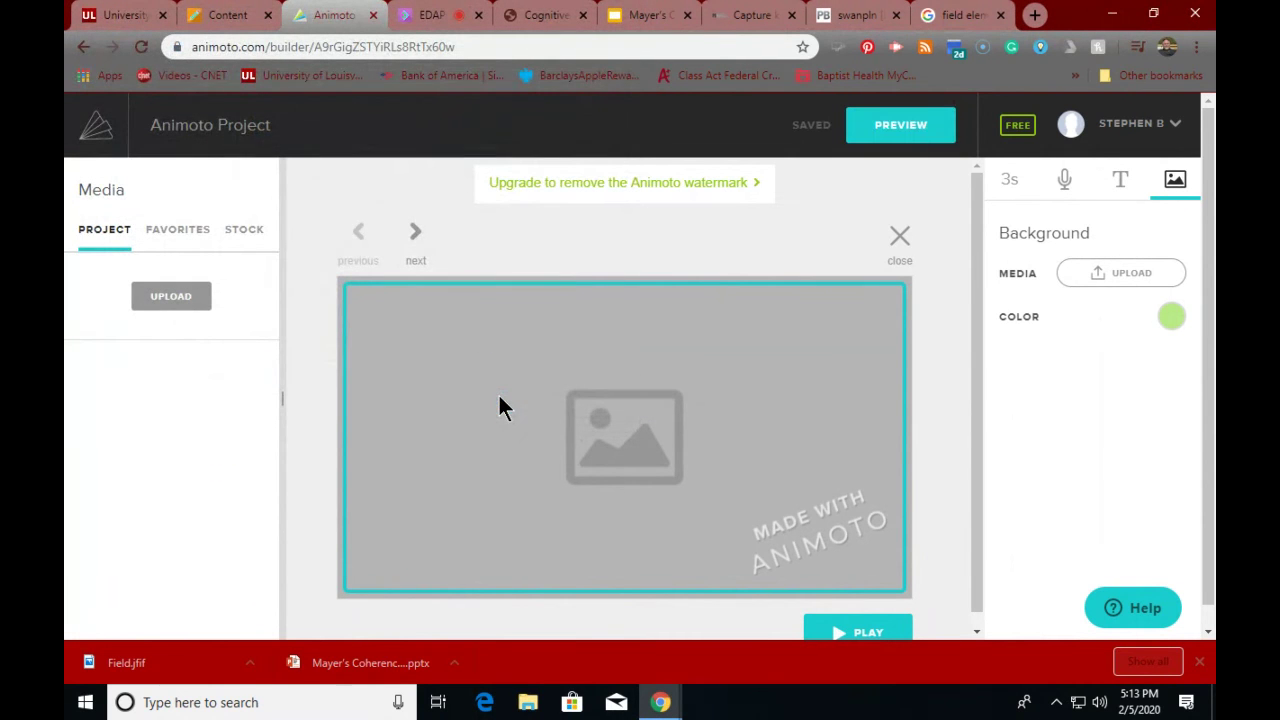
left_click(170, 295)
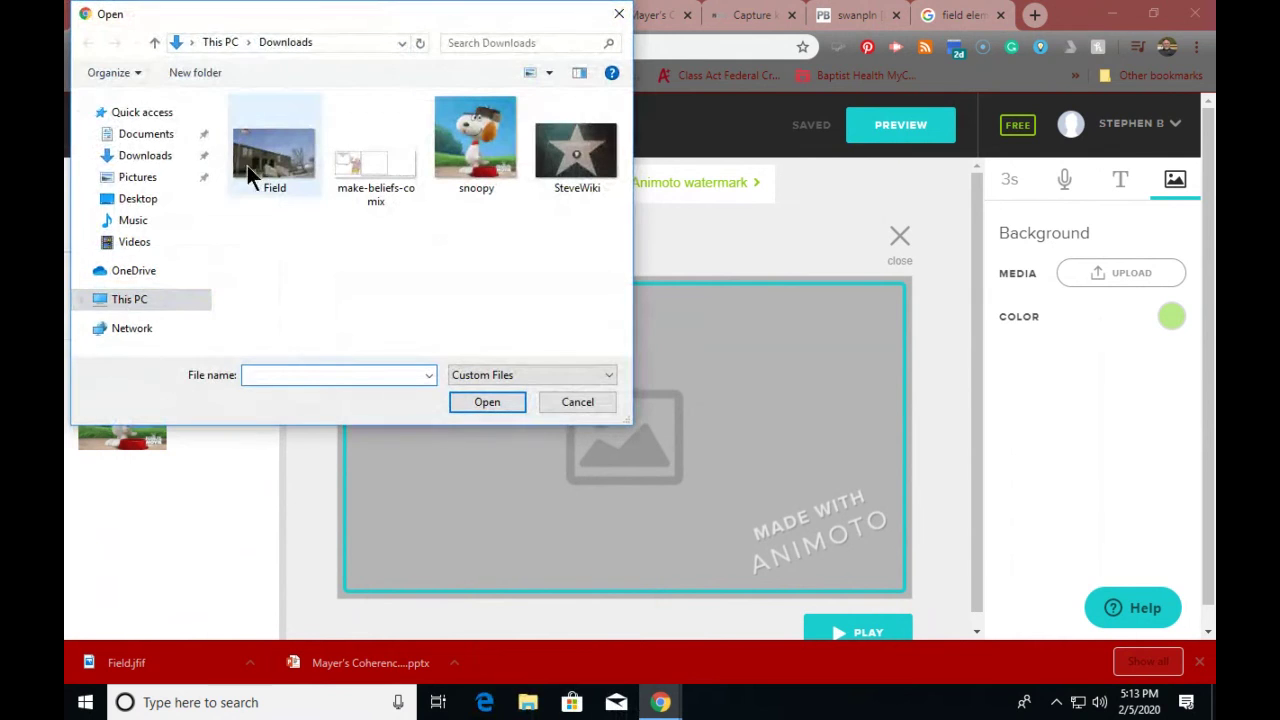
left_click(263, 160)
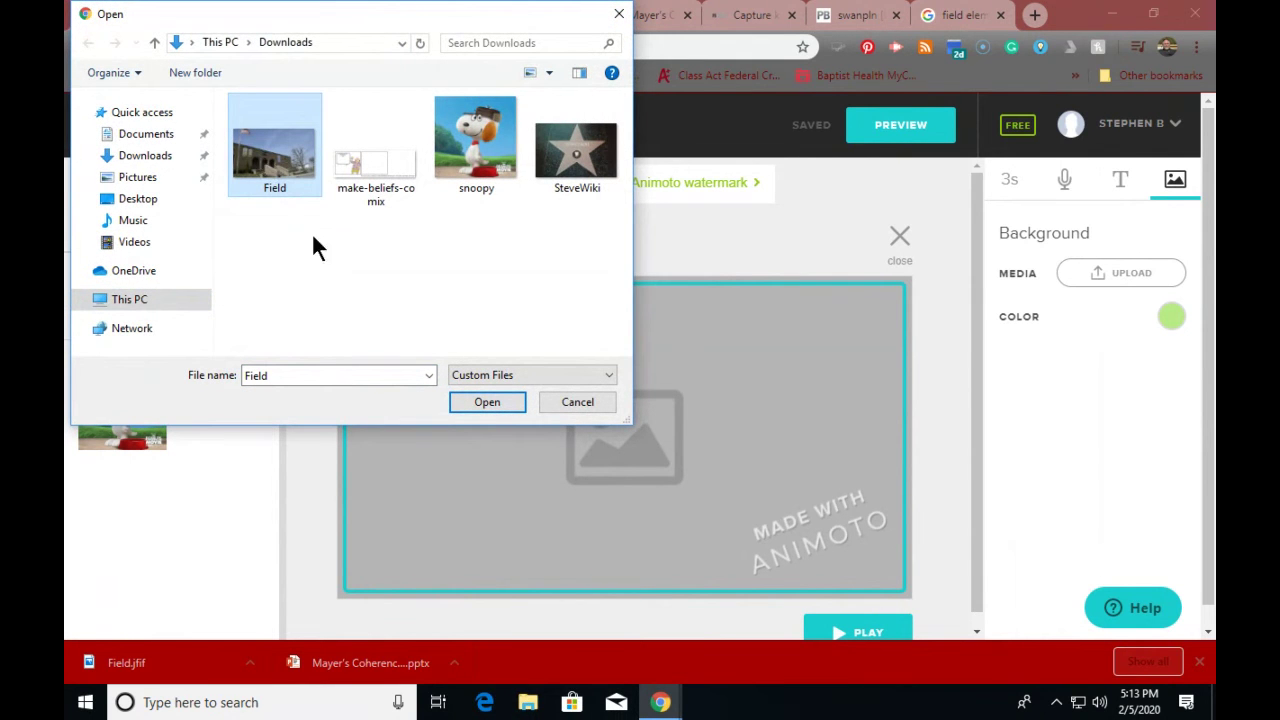
left_click(572, 402)
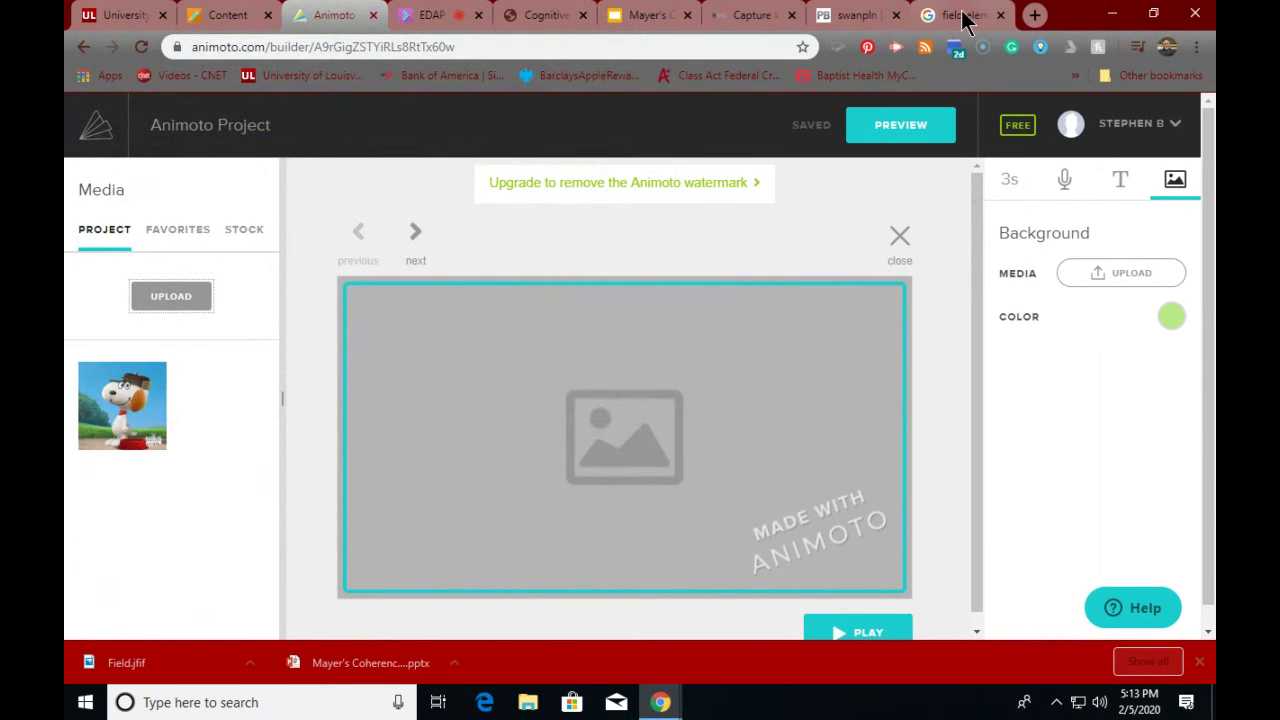
- Switch to the Field Elementary image results and check the save formats offered for the school building photo's link
left_click(963, 16)
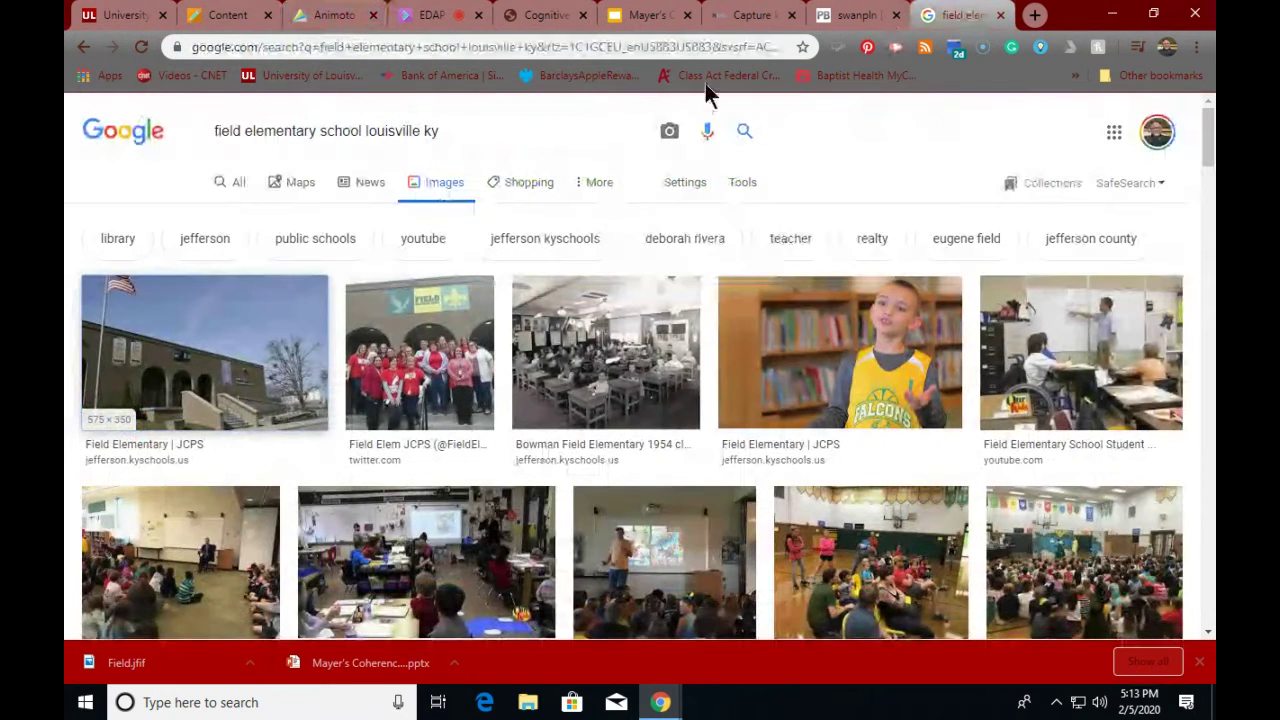
right_click(237, 305)
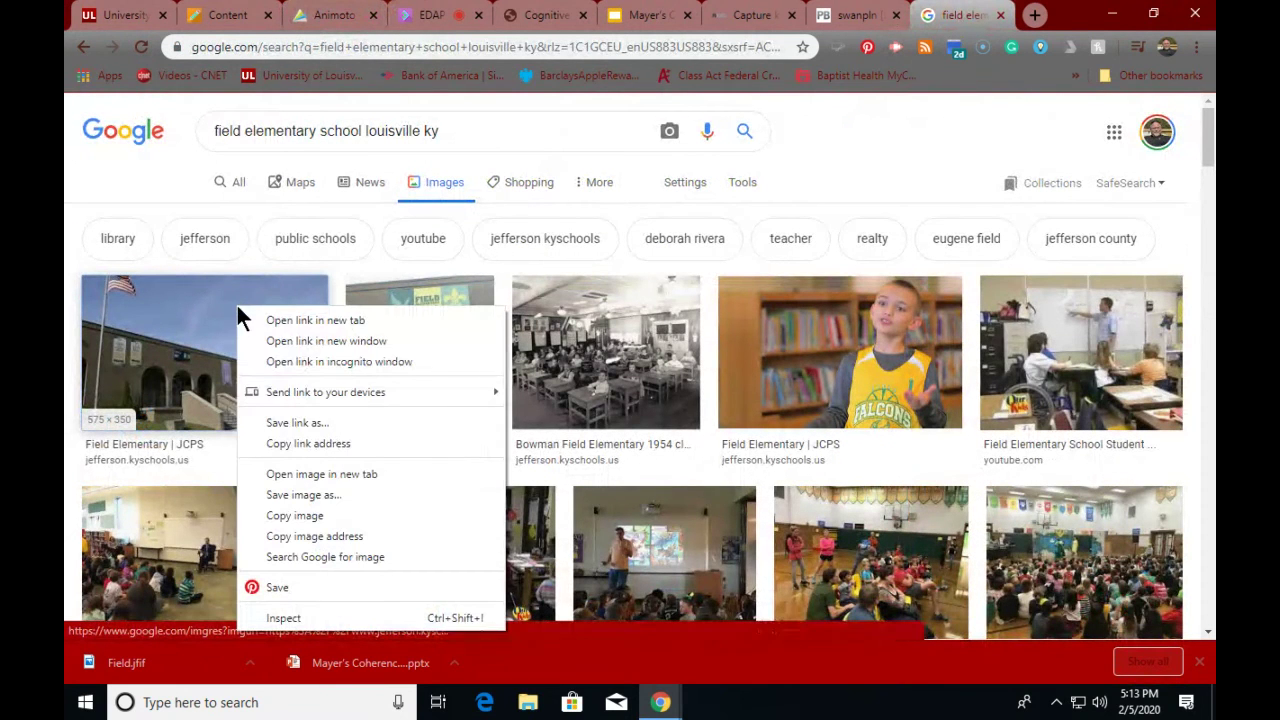
left_click(251, 414)
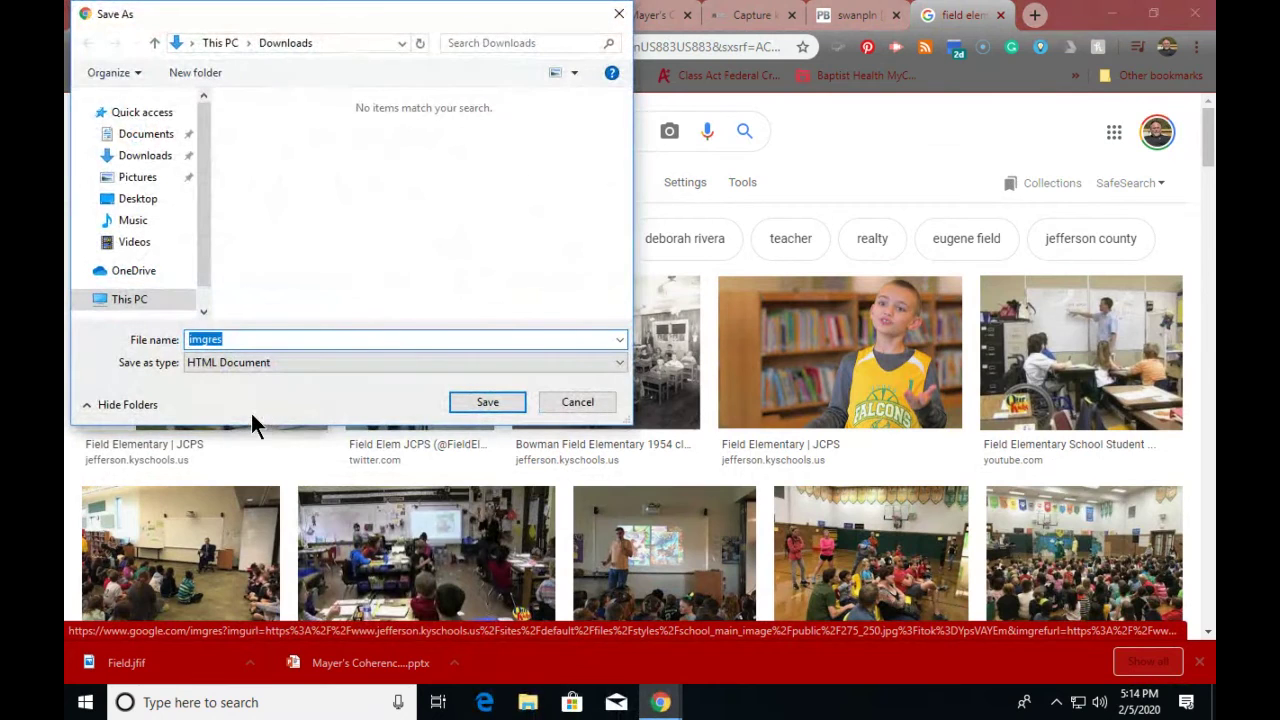
left_click(315, 366)
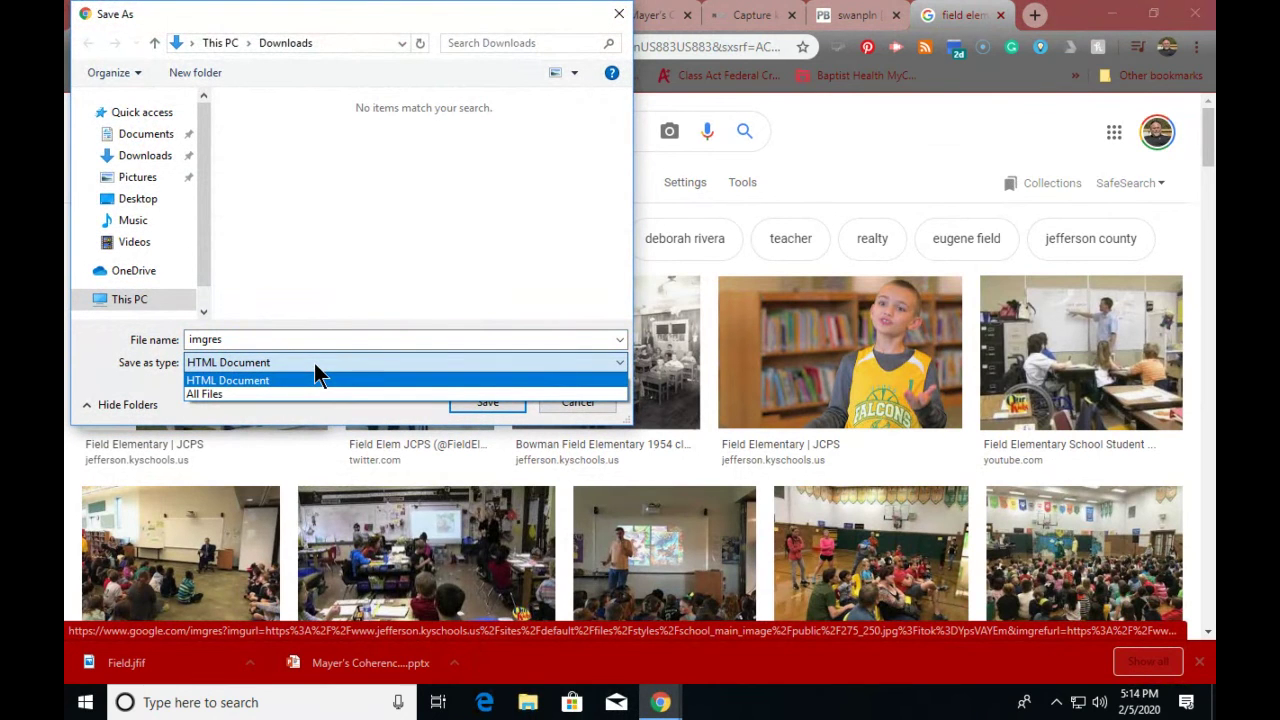
left_click(316, 376)
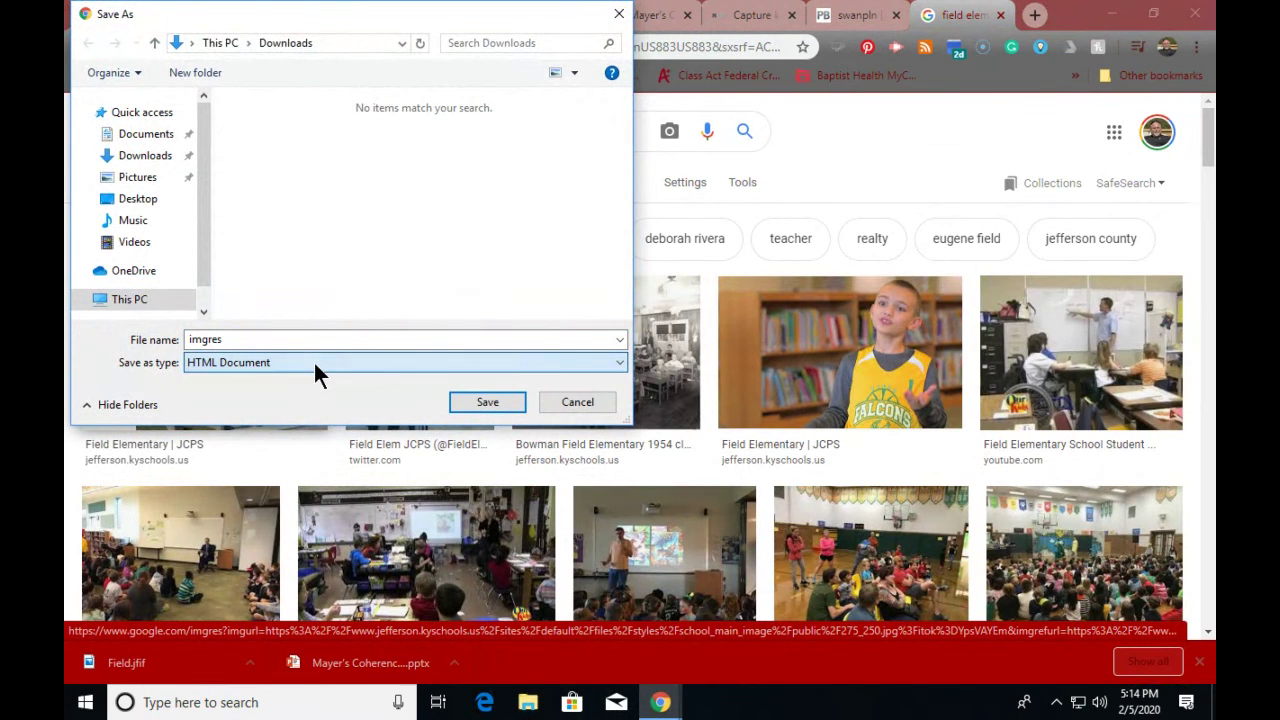
left_click(579, 408)
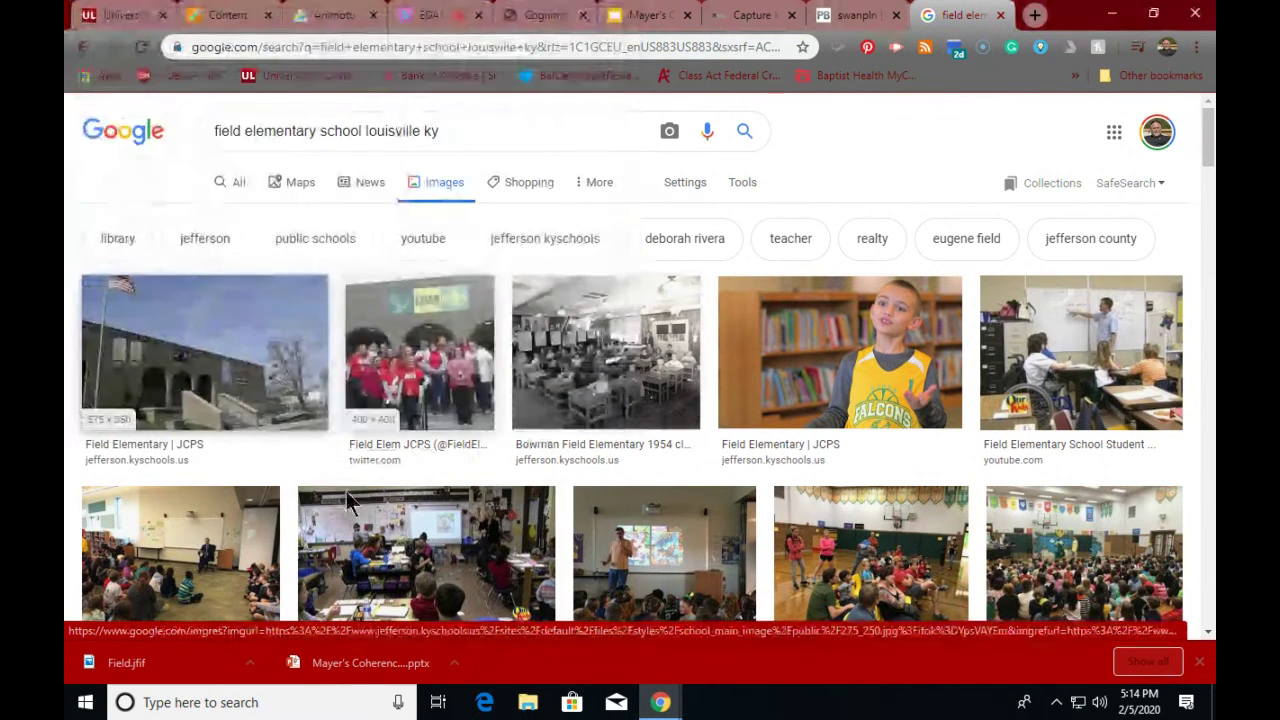
left_click(188, 373)
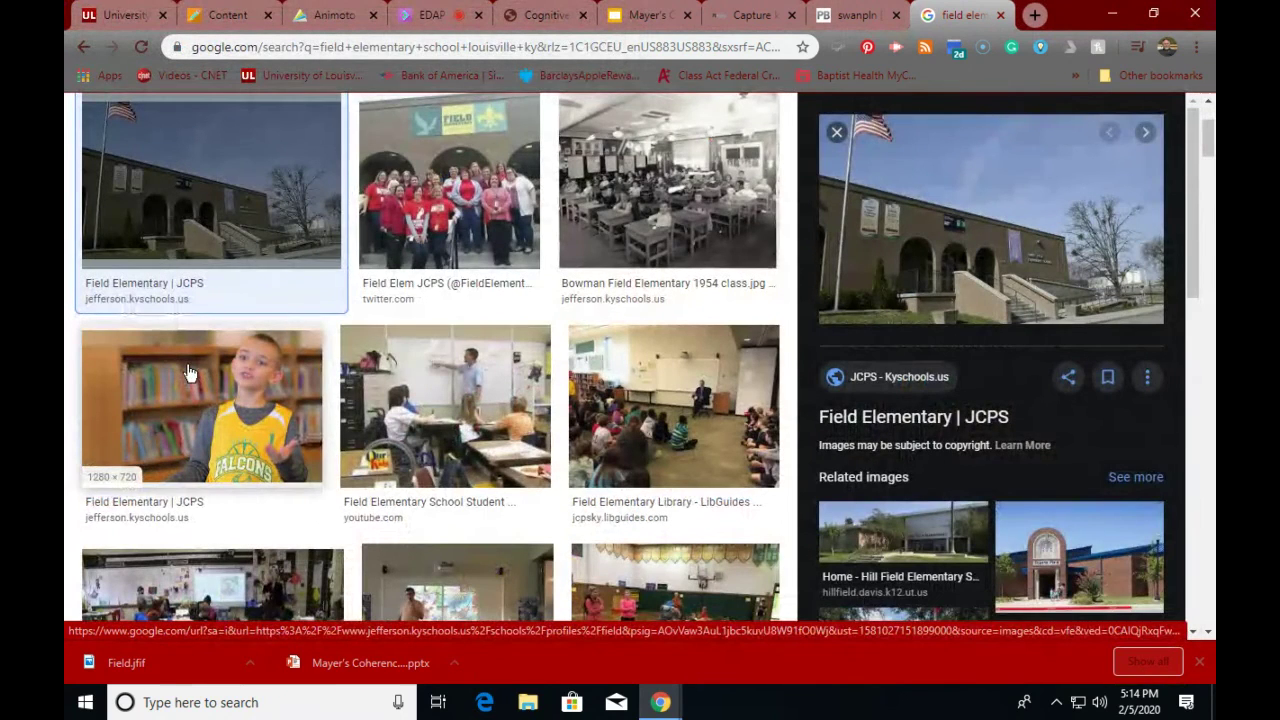
right_click(869, 184)
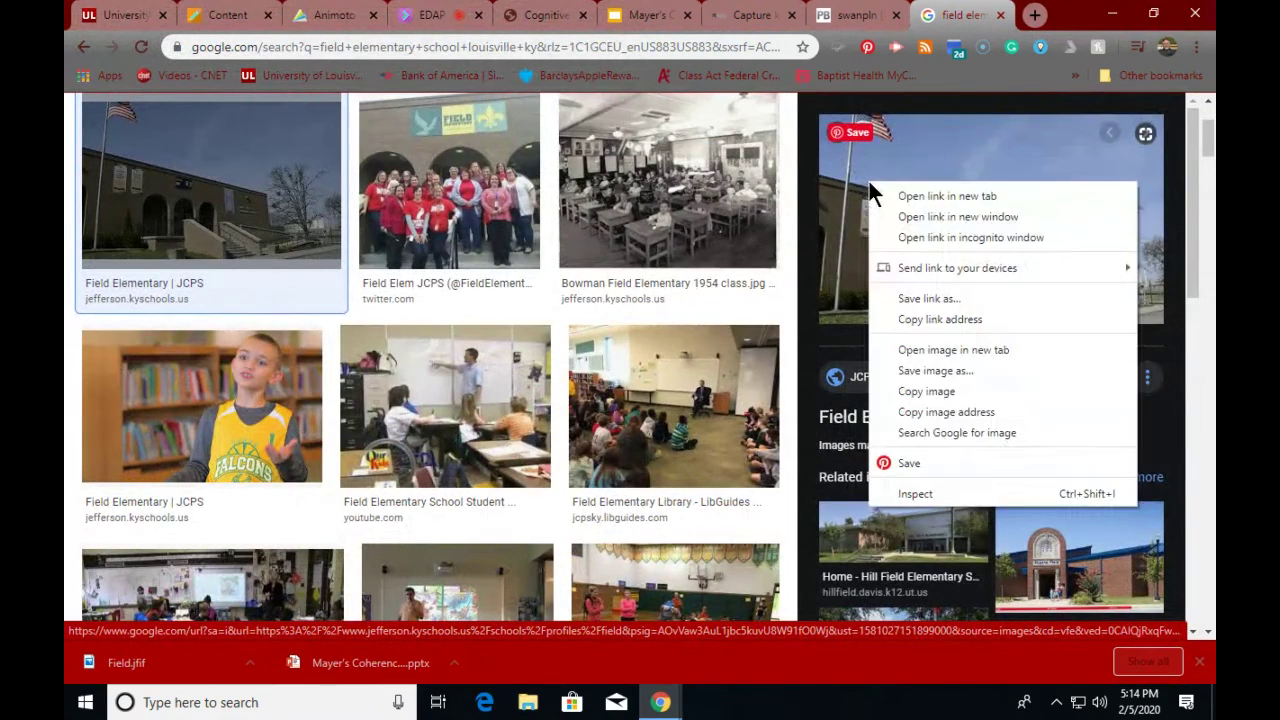
left_click(909, 377)
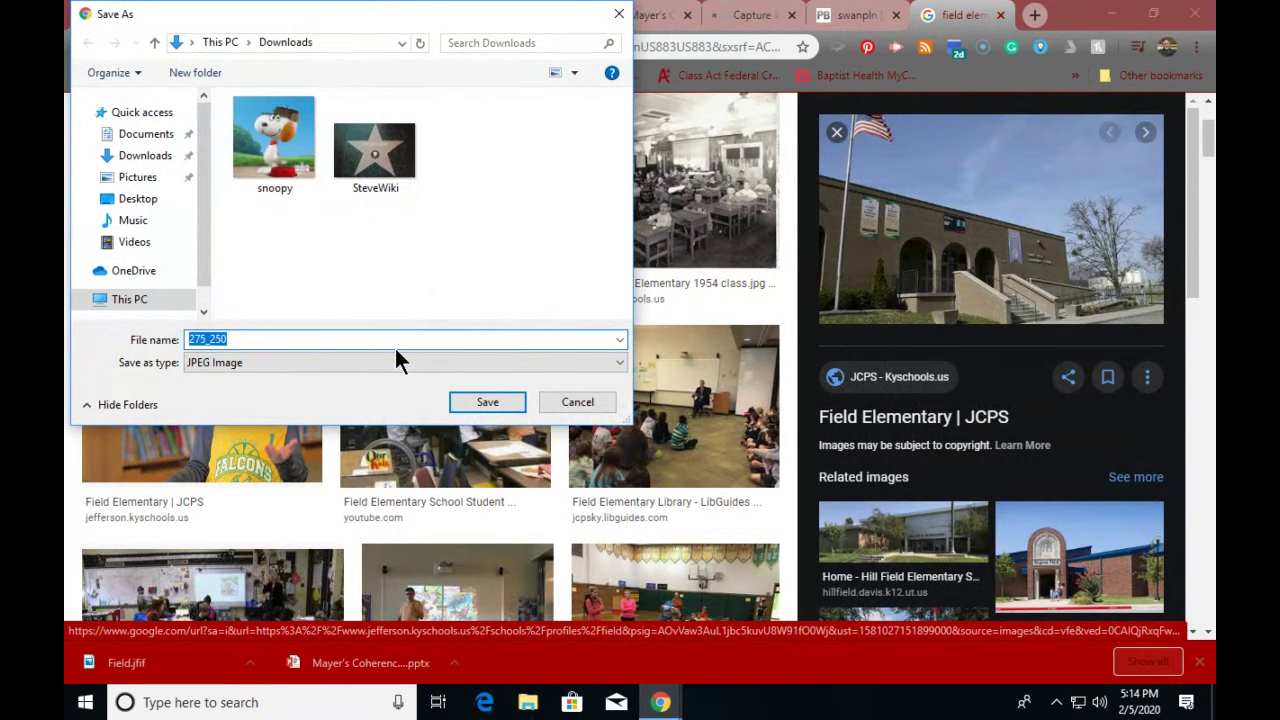
left_click(563, 399)
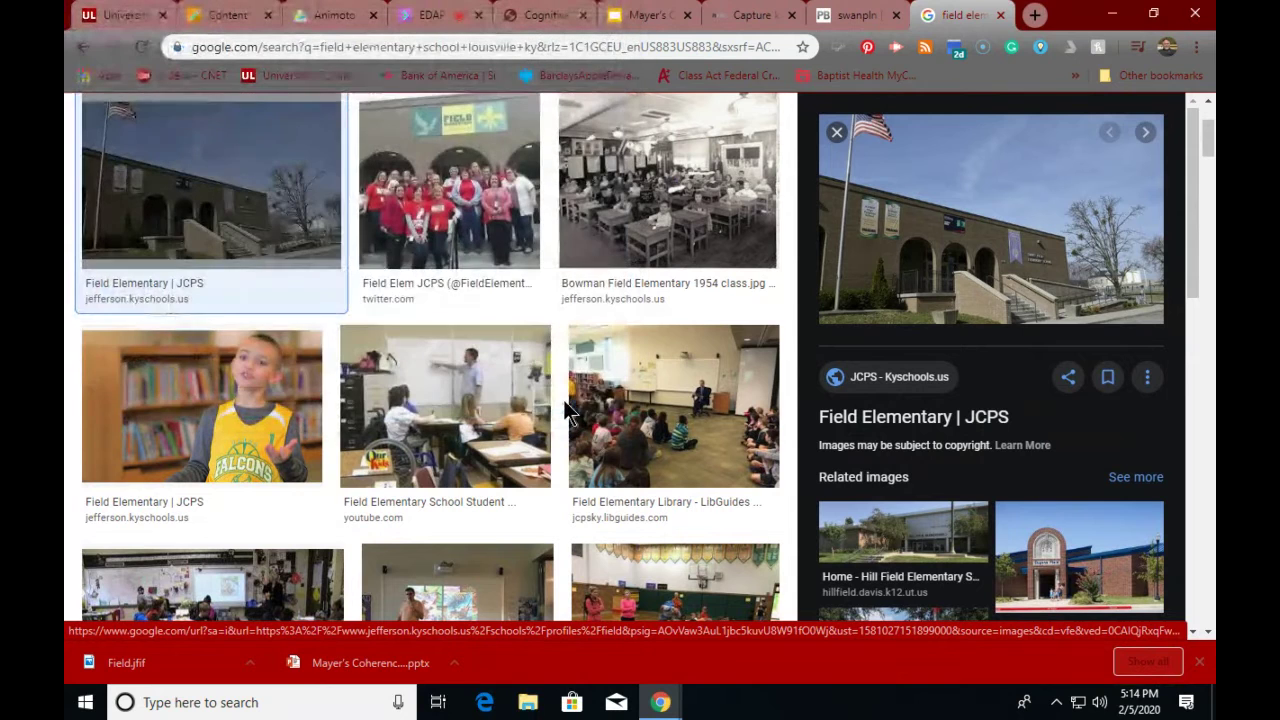
- Save the school building photo from the results again to Downloads as a JPEG image named Field, replacing the existing file
right_click(256, 203)
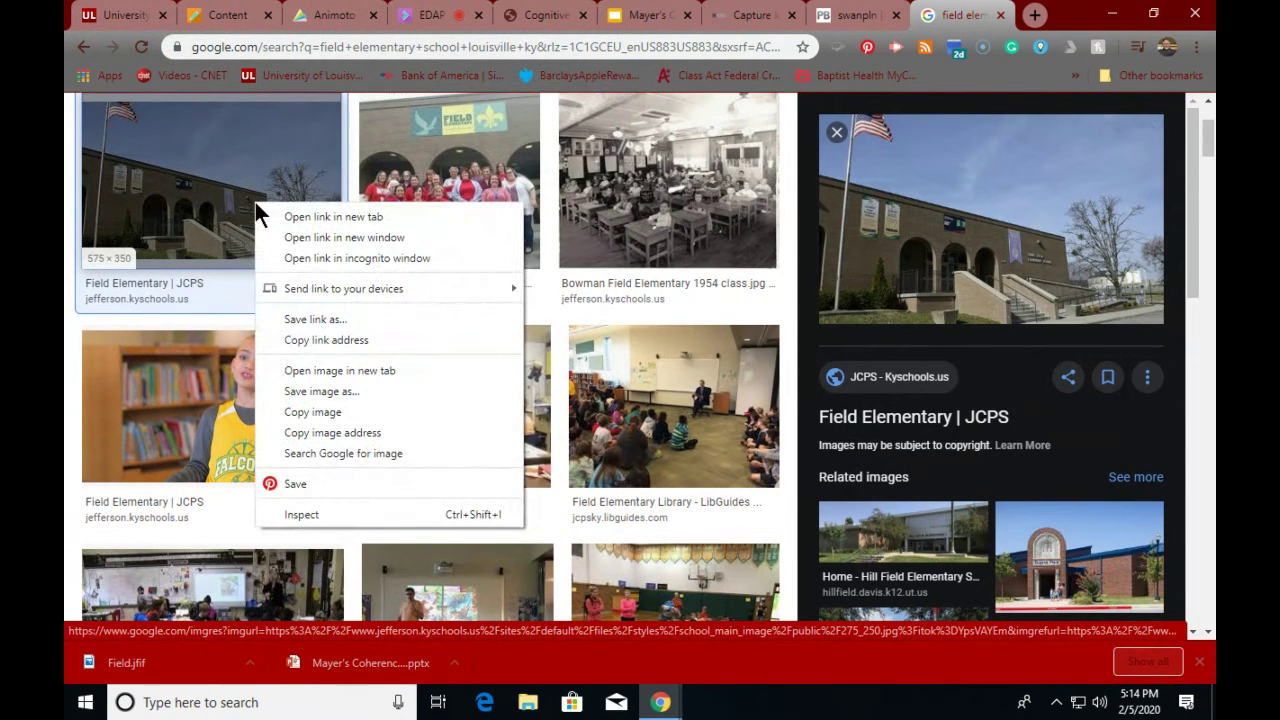
left_click(283, 388)
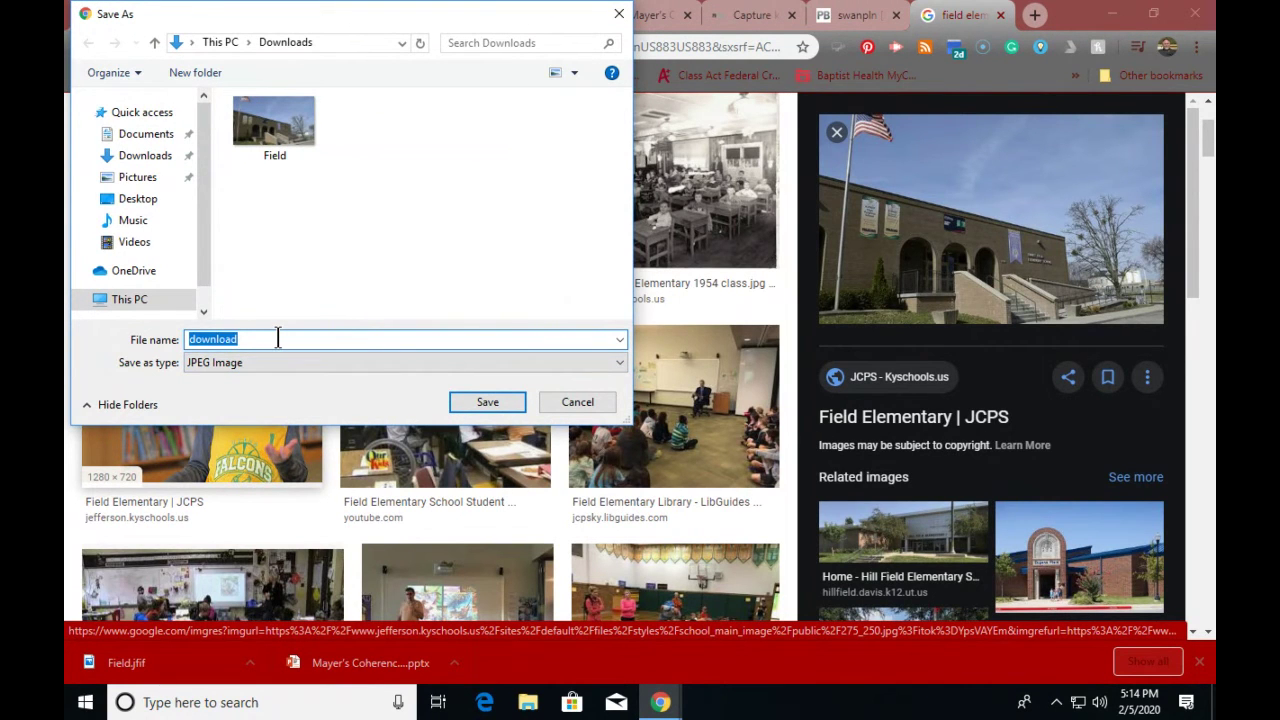
type("Field")
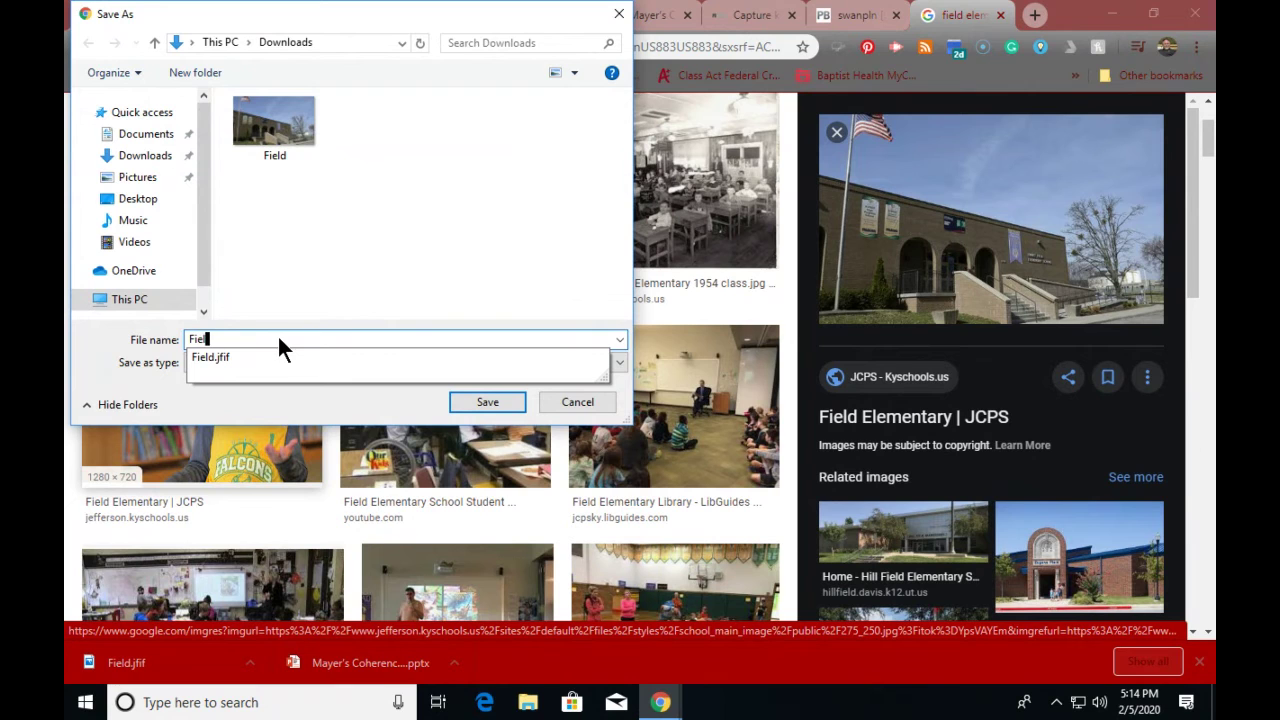
left_click(473, 397)
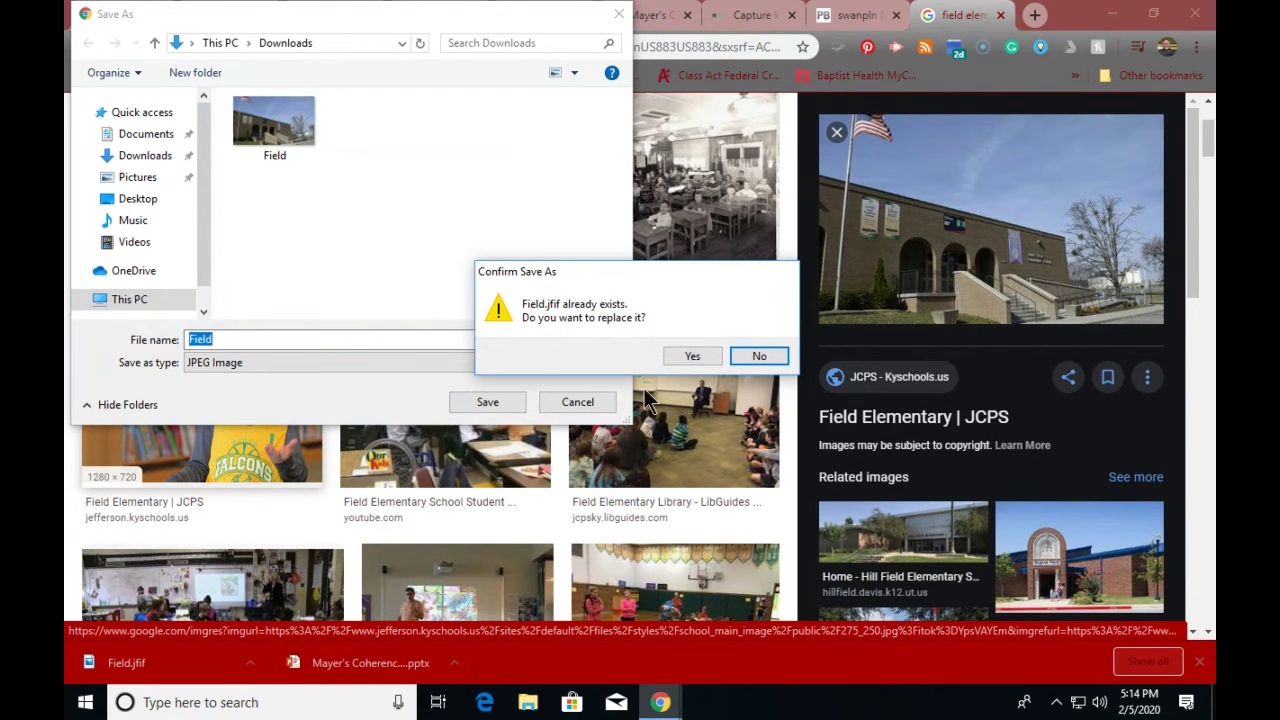
left_click(690, 356)
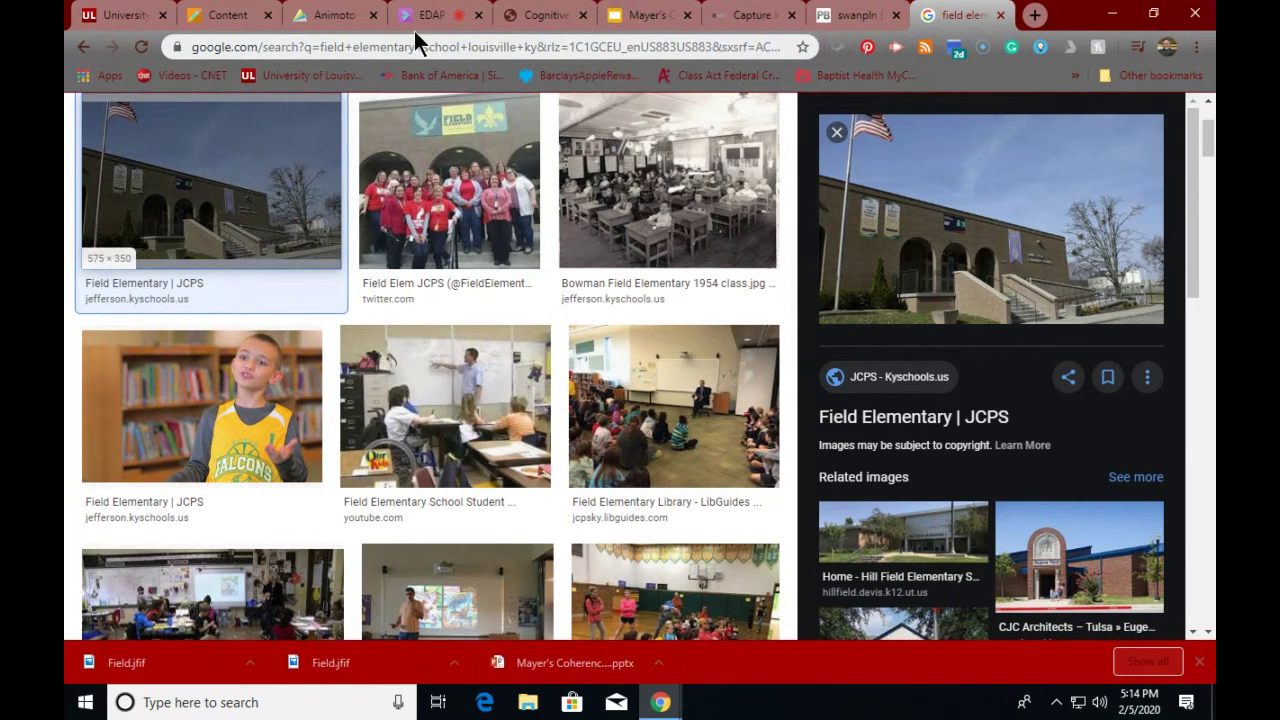
- Switch back to the Animoto project, try twice to upload the replaced Field image from Downloads, and dismiss the notice
left_click(336, 16)
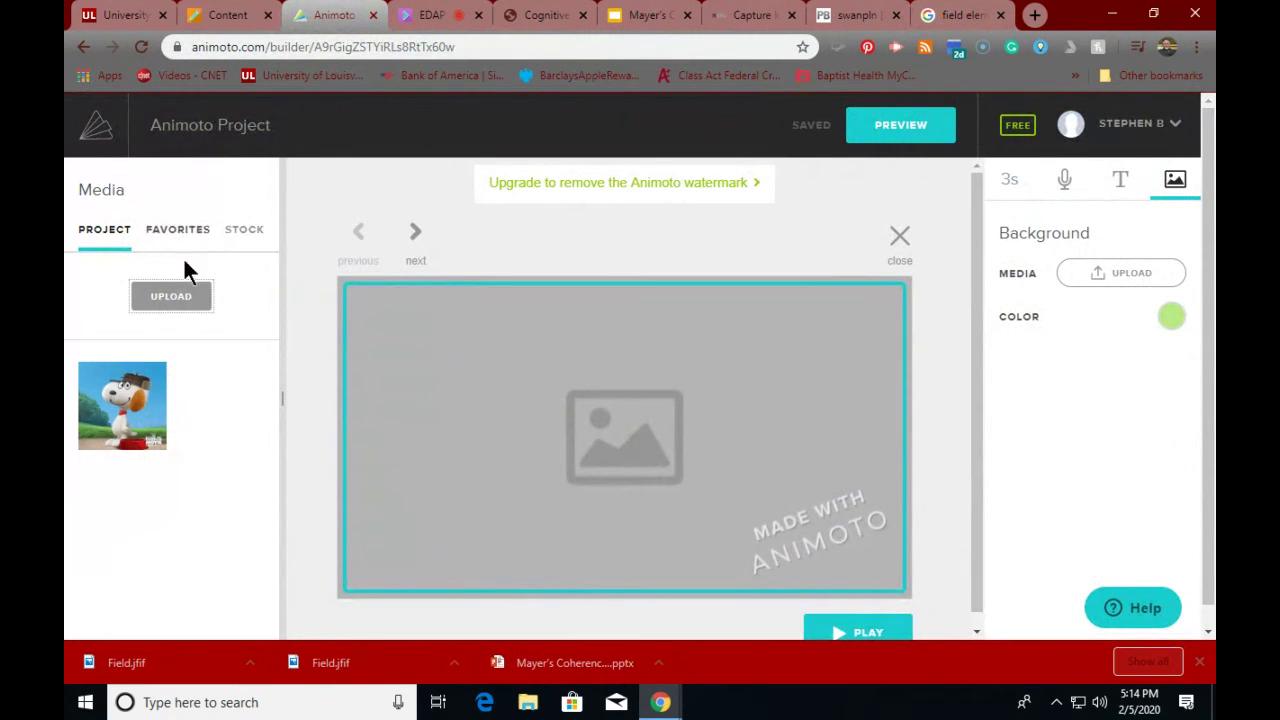
left_click(158, 295)
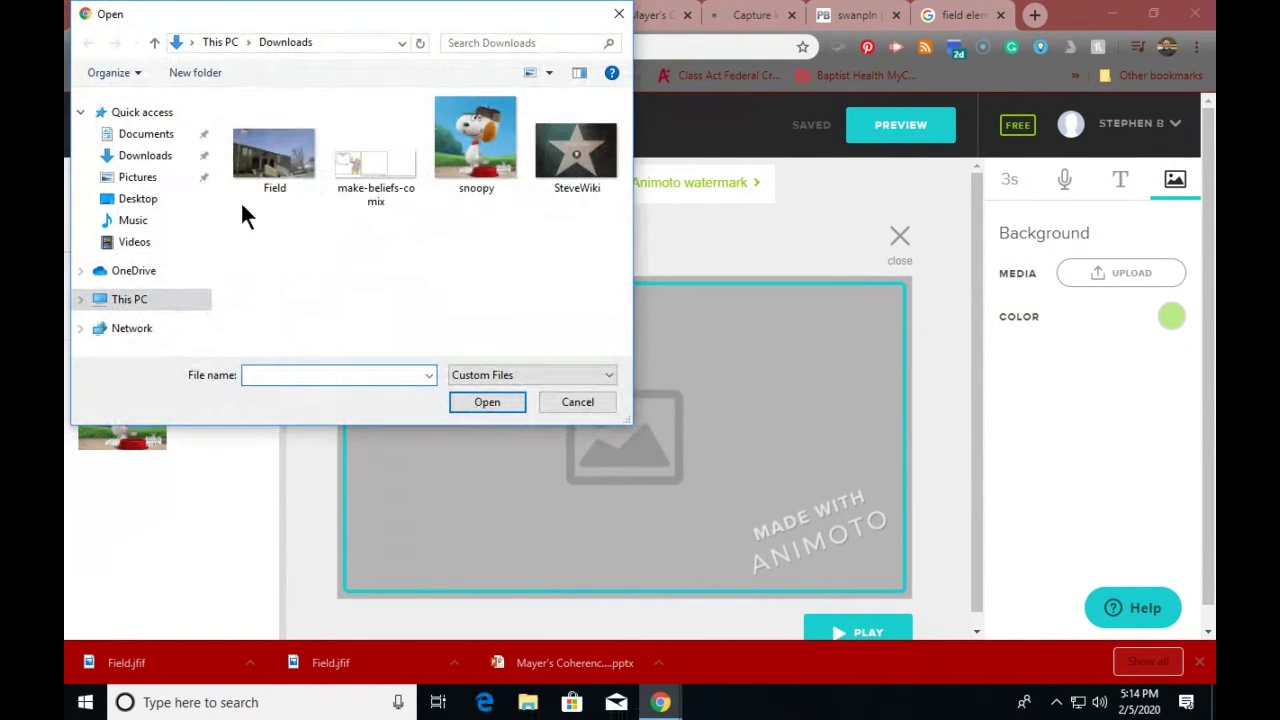
left_click(274, 195)
left_click(468, 399)
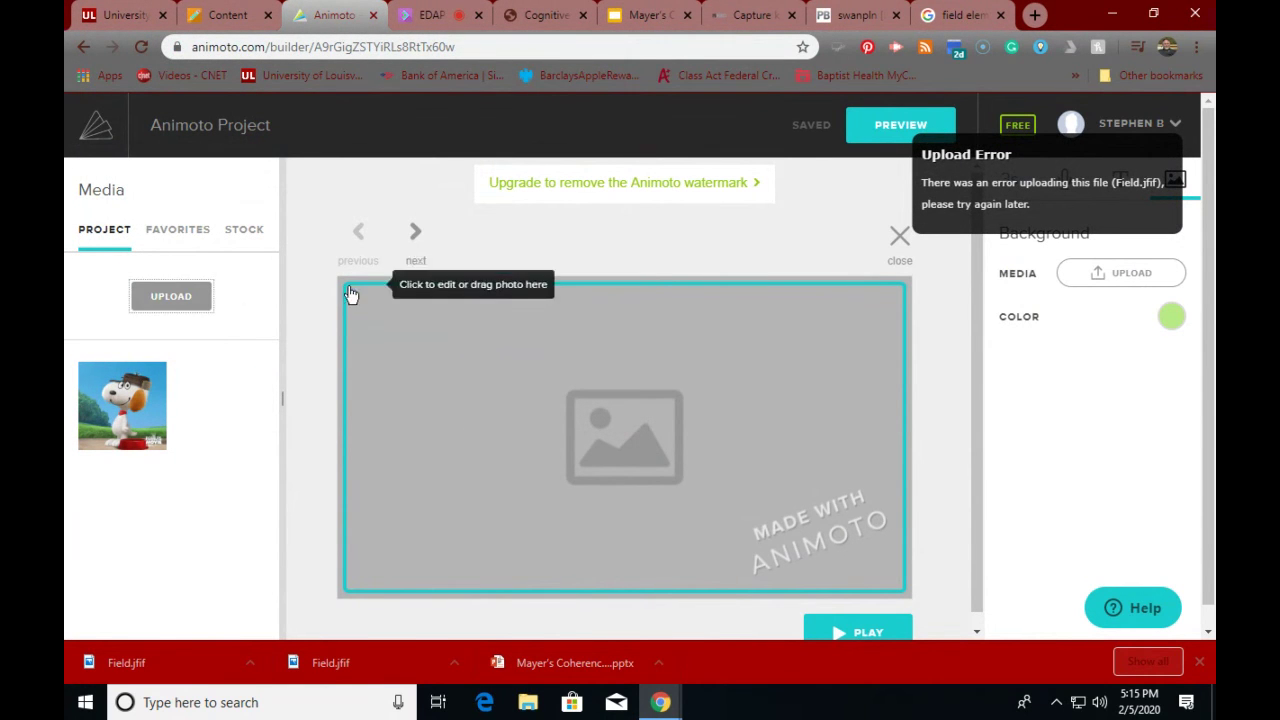
left_click(172, 316)
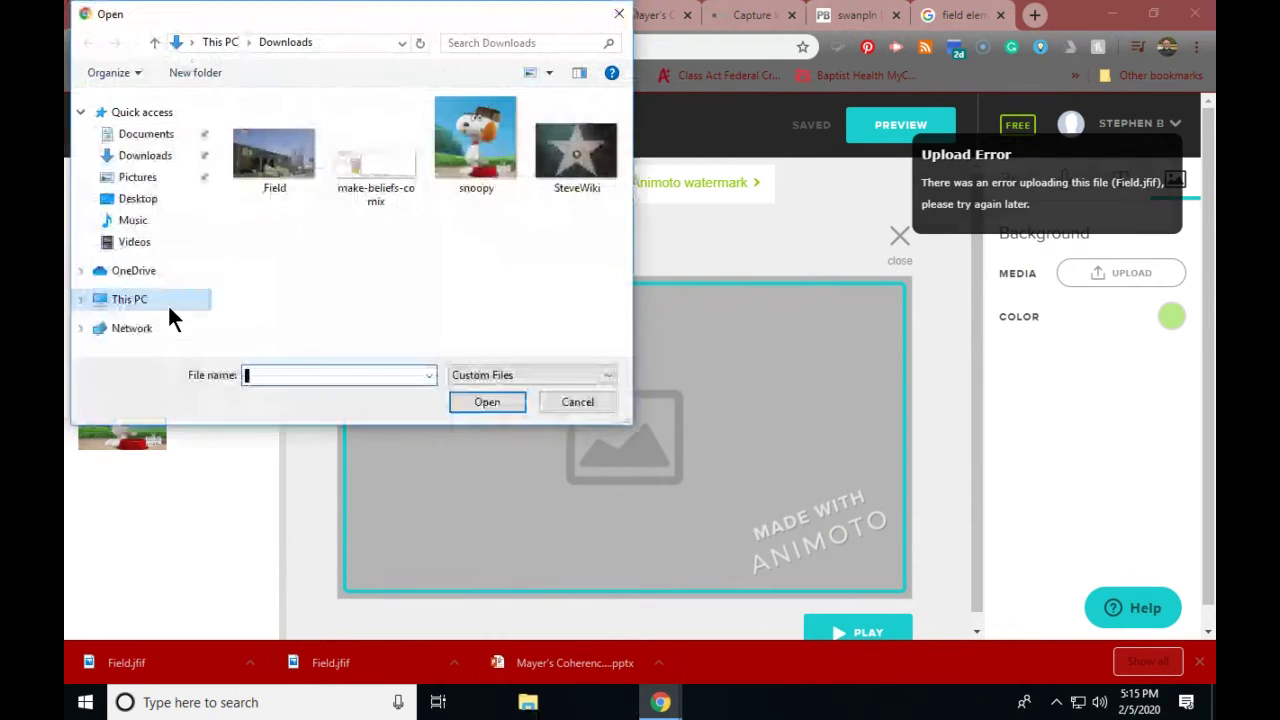
left_click(261, 145)
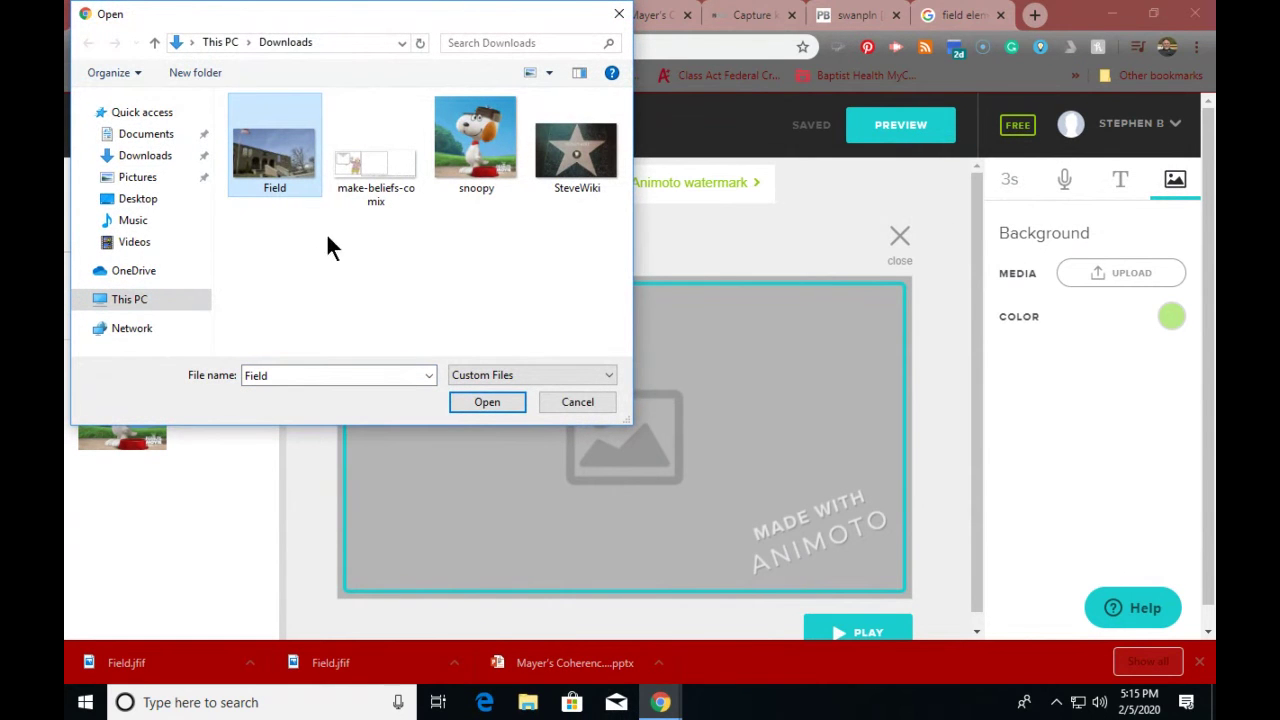
left_click(464, 402)
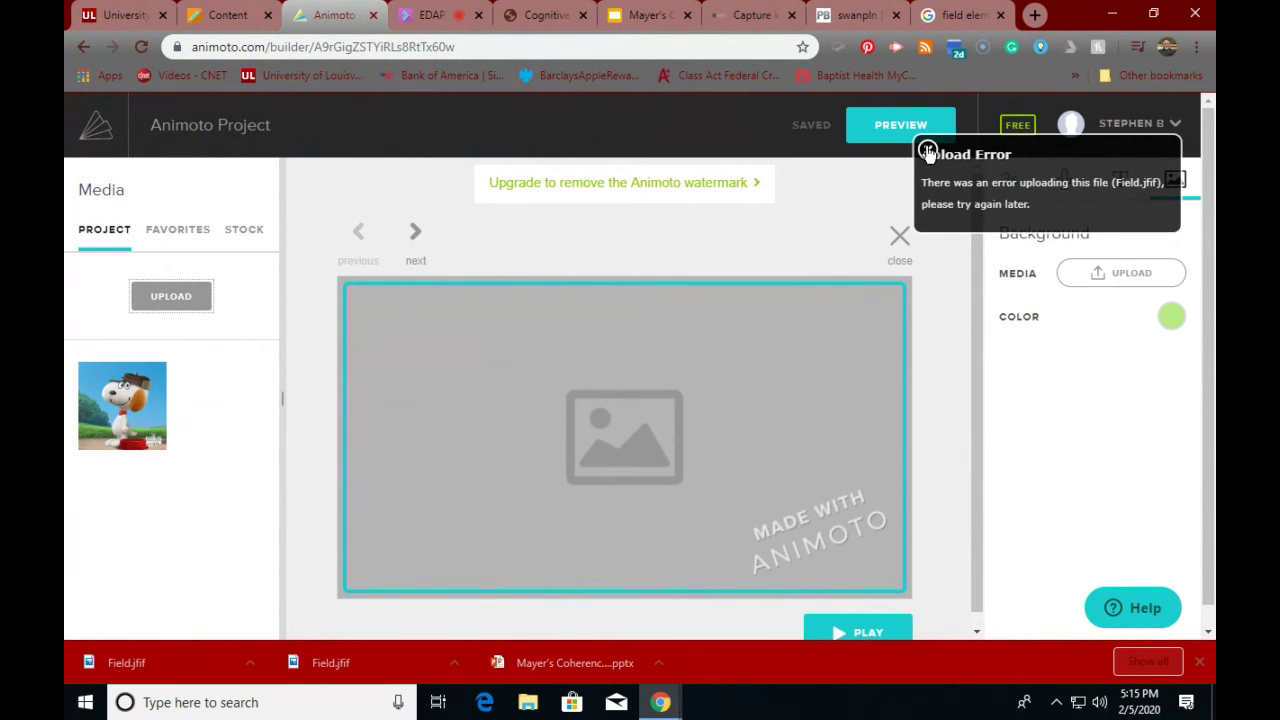
left_click(927, 151)
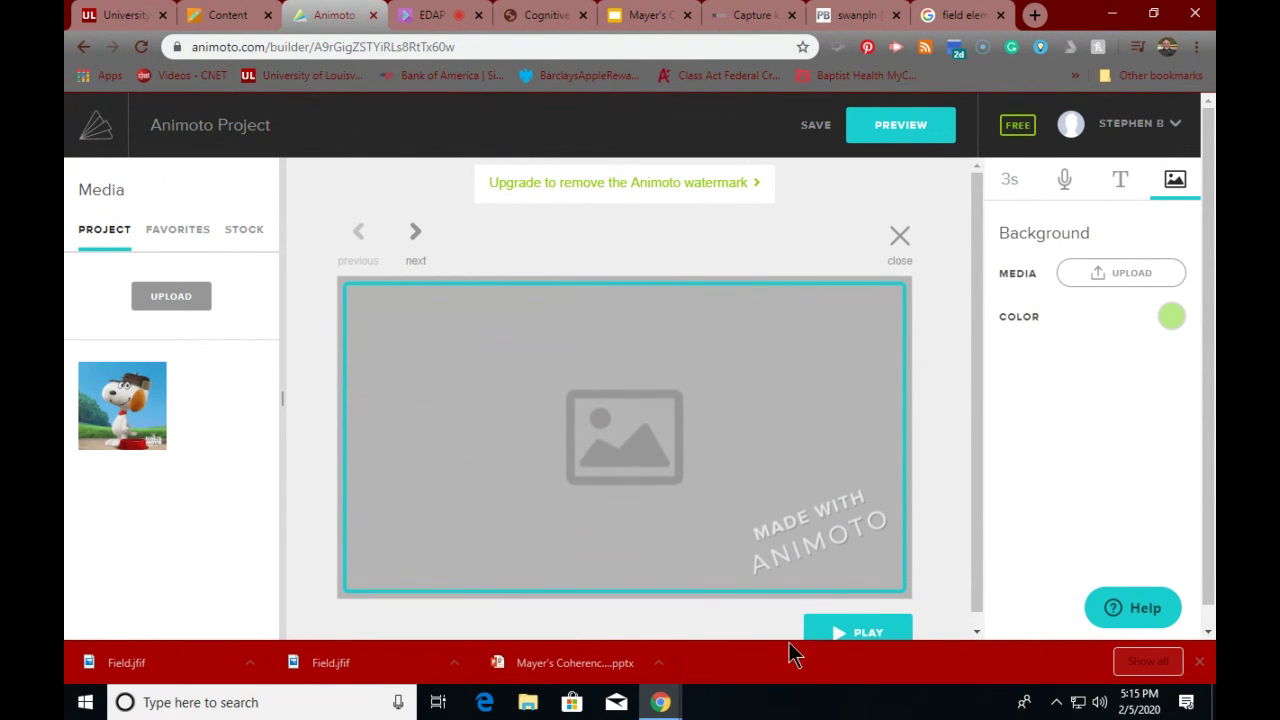
- Close the photo block's editor and place the snoopy image in the empty photo block on the storyboard
left_click(828, 630)
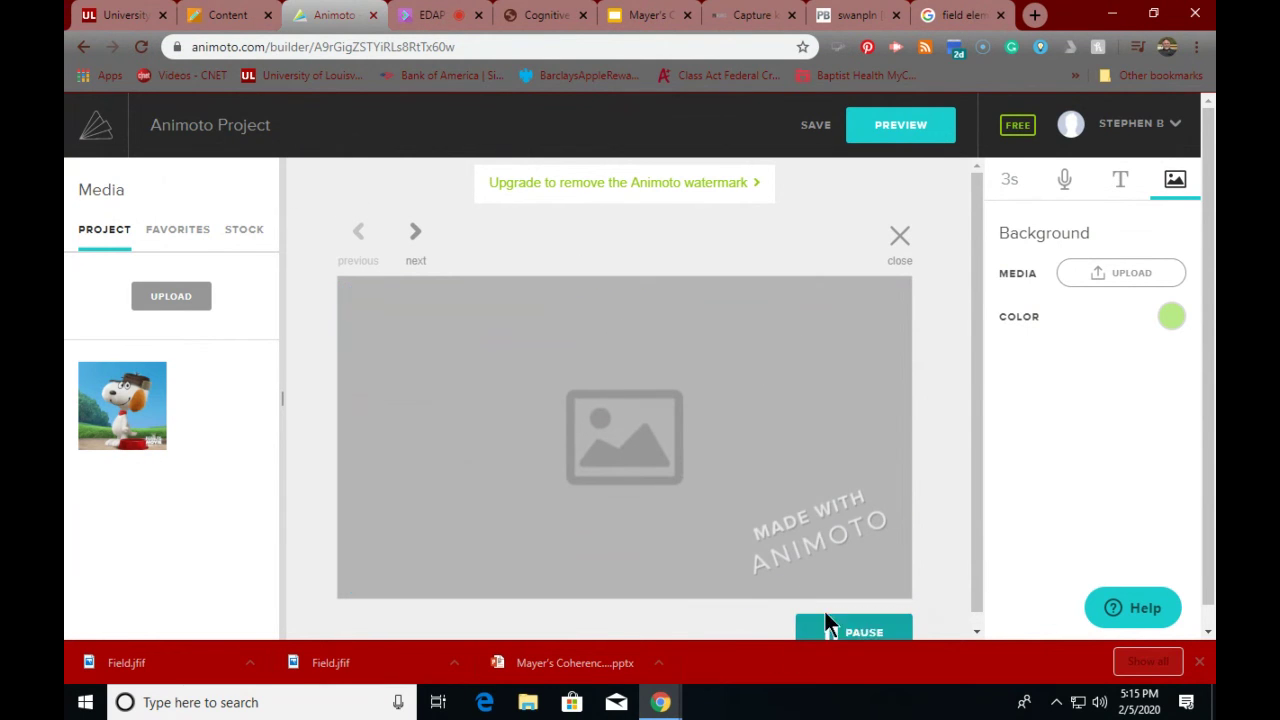
left_click(901, 244)
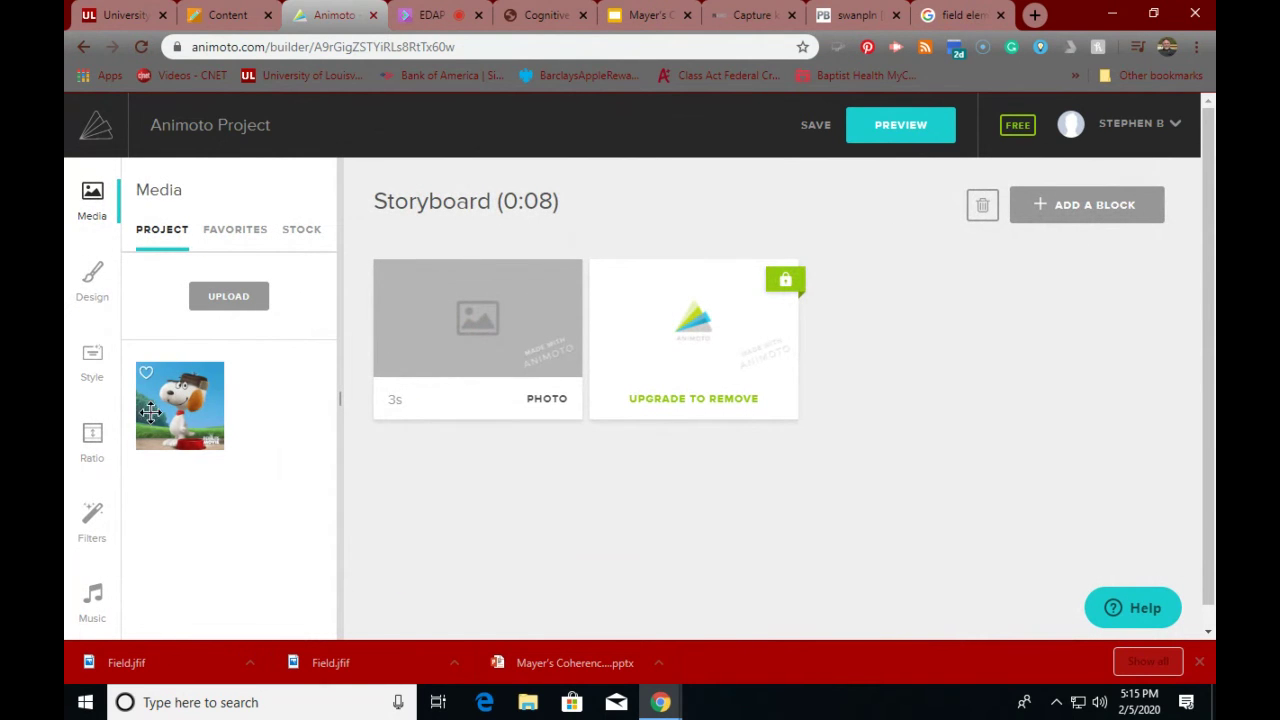
left_click_drag(150, 411, 476, 322)
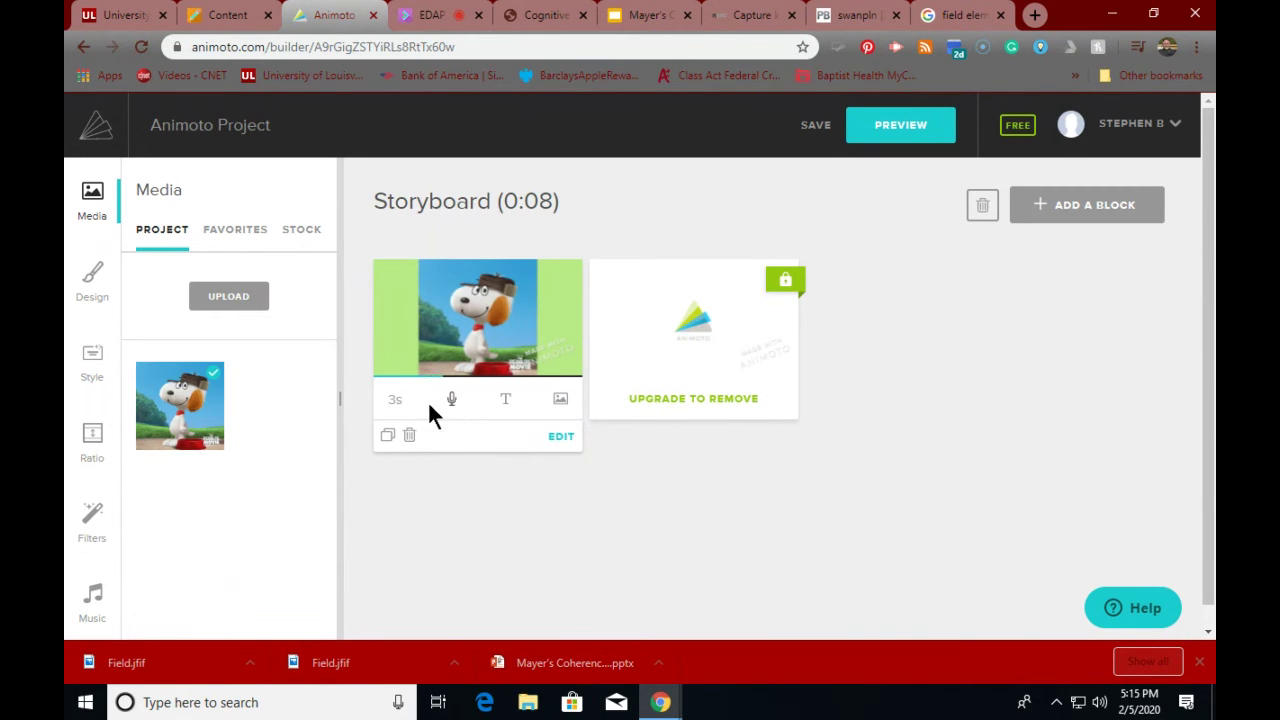
- Add a text block reading "My journey into Teaching" and move it ahead of the snoopy photo block
left_click(1031, 213)
left_click(503, 400)
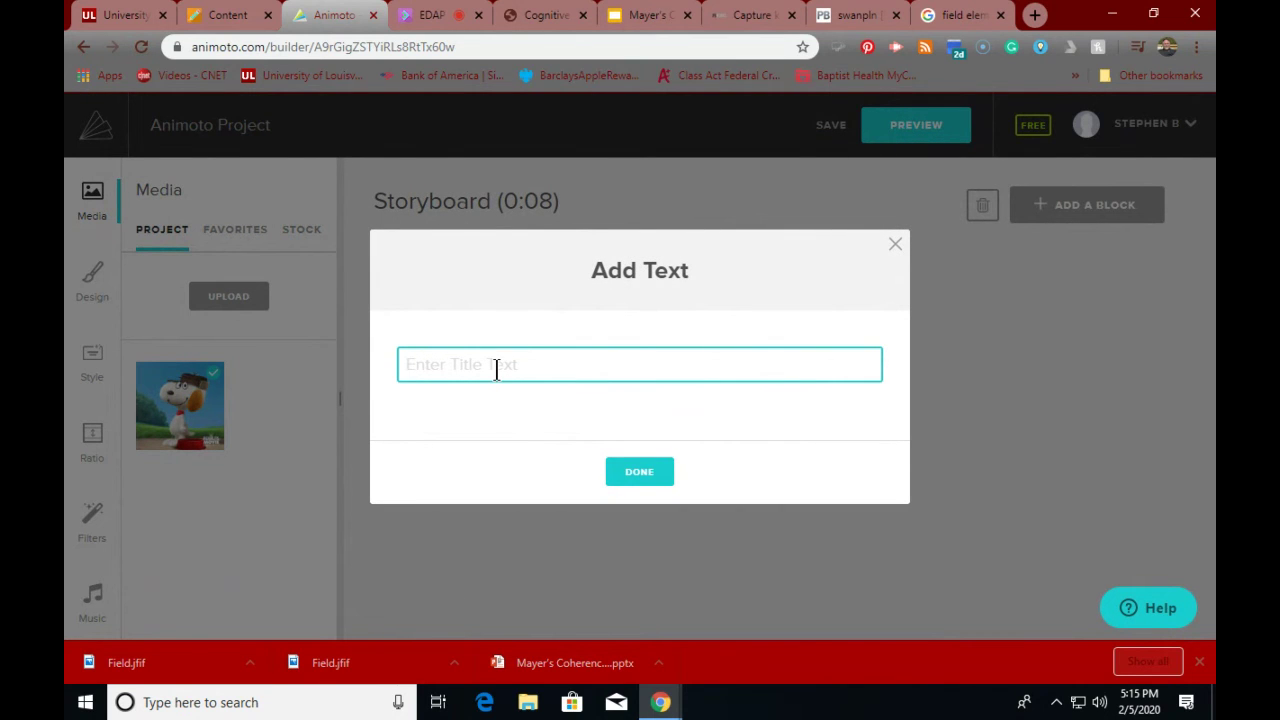
type("My journey")
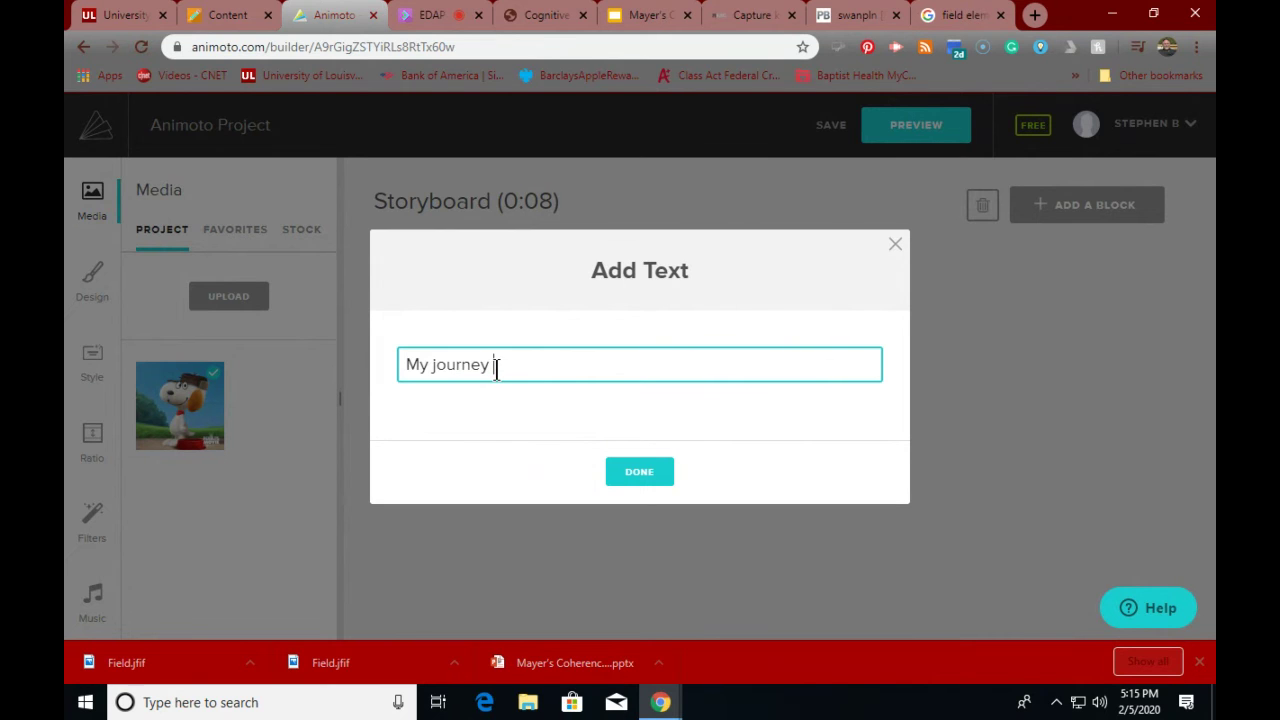
type("into Teaching")
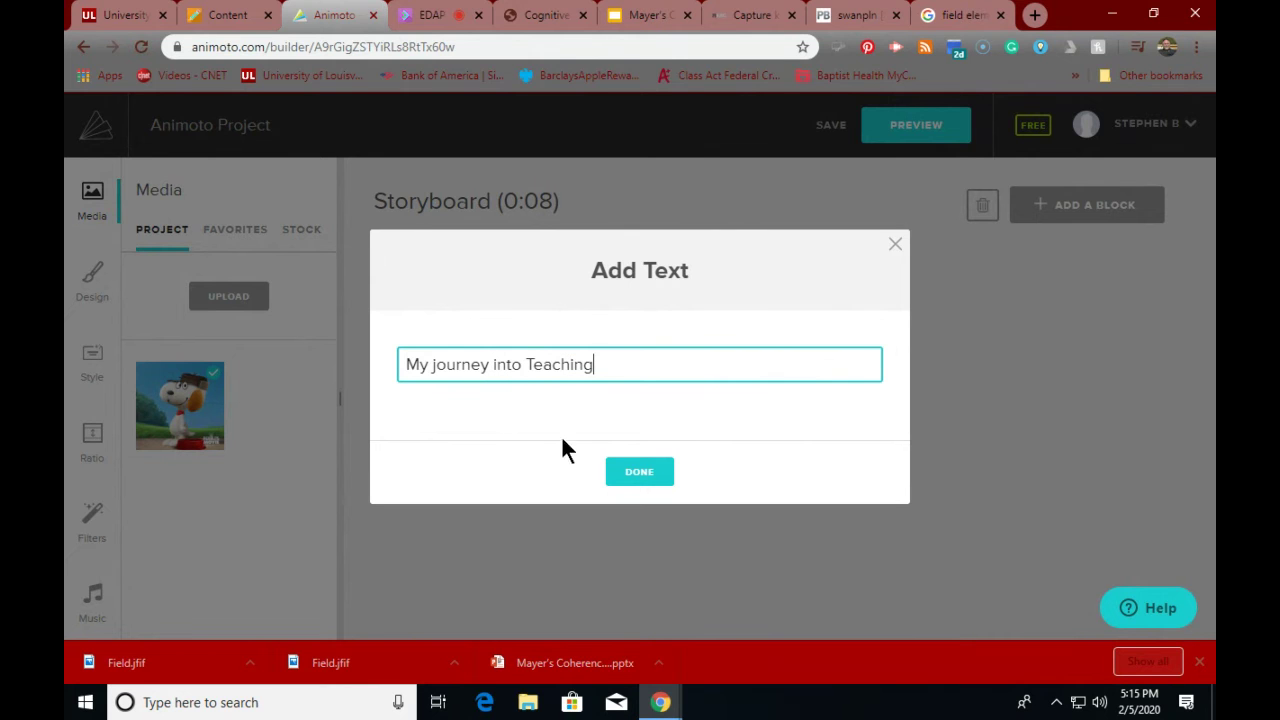
left_click(638, 476)
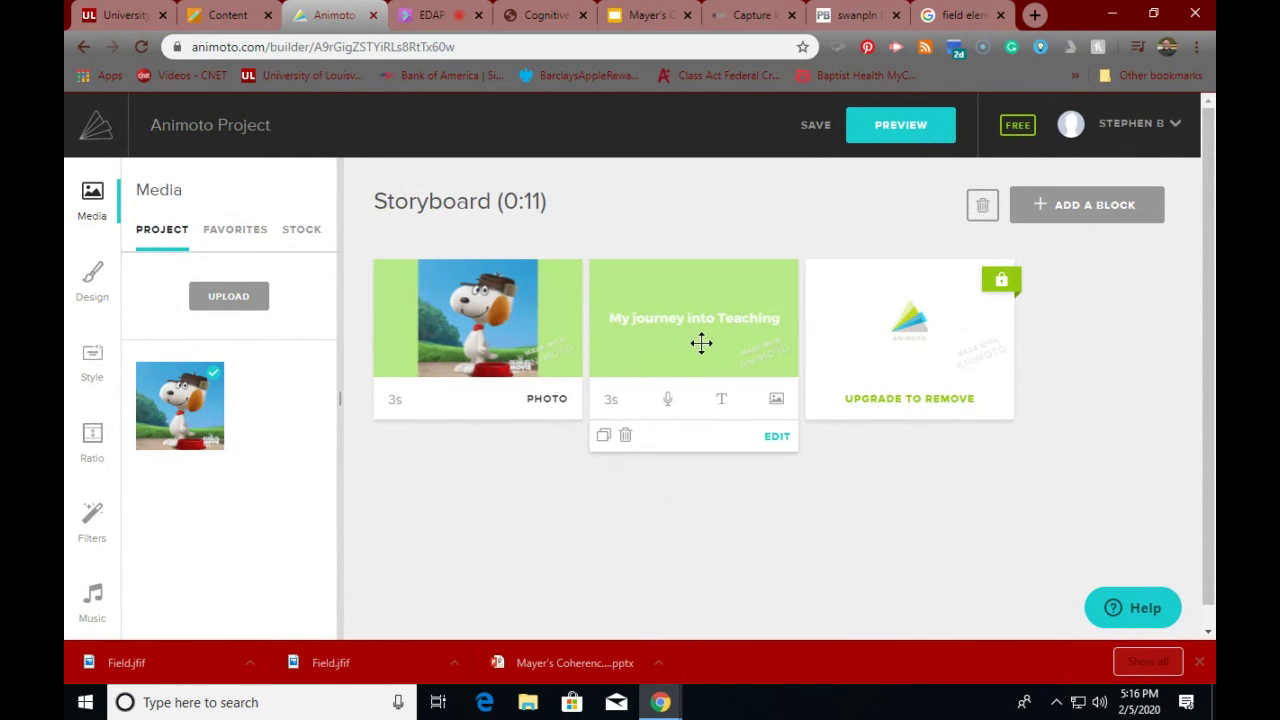
left_click_drag(700, 343, 473, 323)
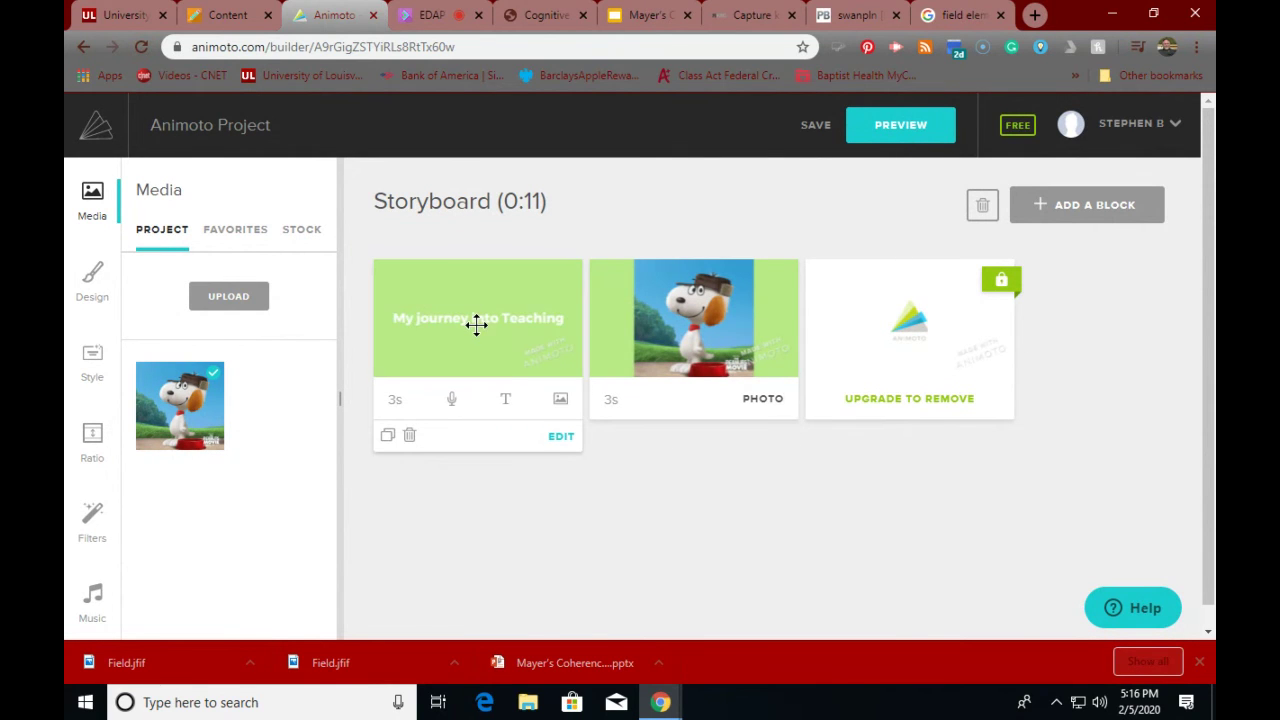
- Edit the "My journey into Teaching" block, shift its title text slightly to the left, and return to the storyboard
left_click(562, 437)
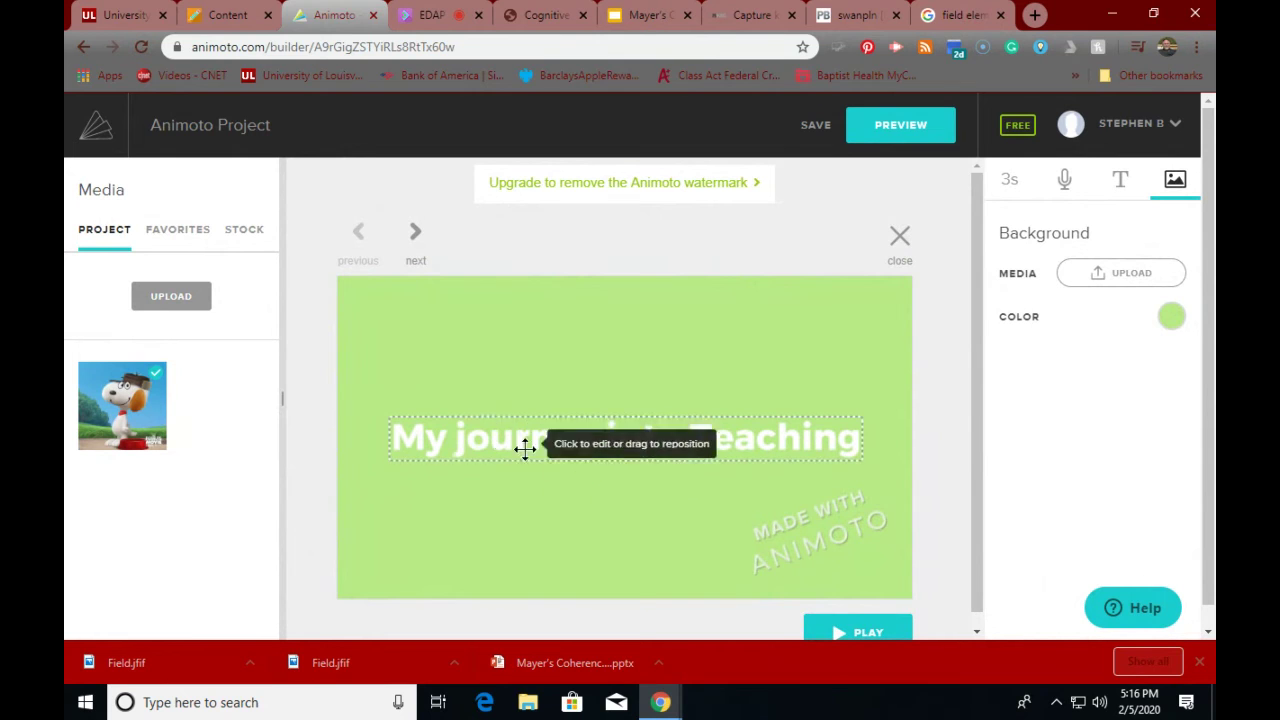
left_click(463, 437)
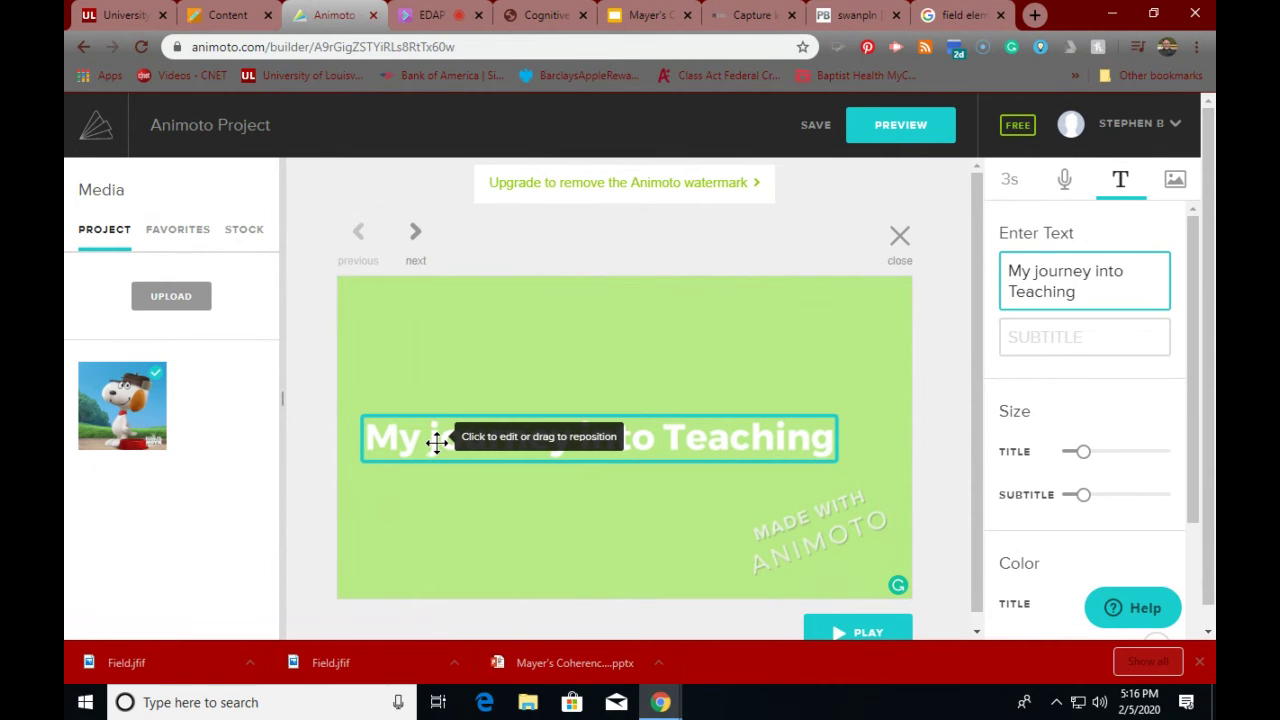
scroll(651, 452, "down", 1)
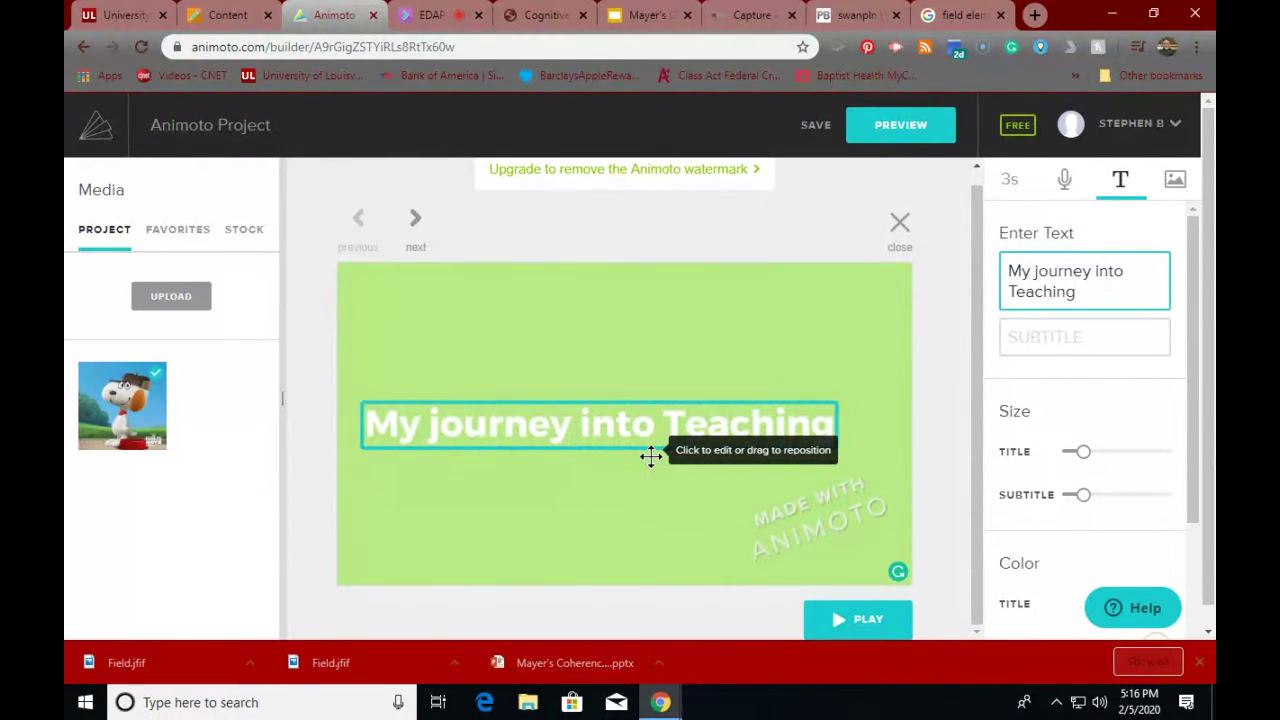
left_click(437, 433)
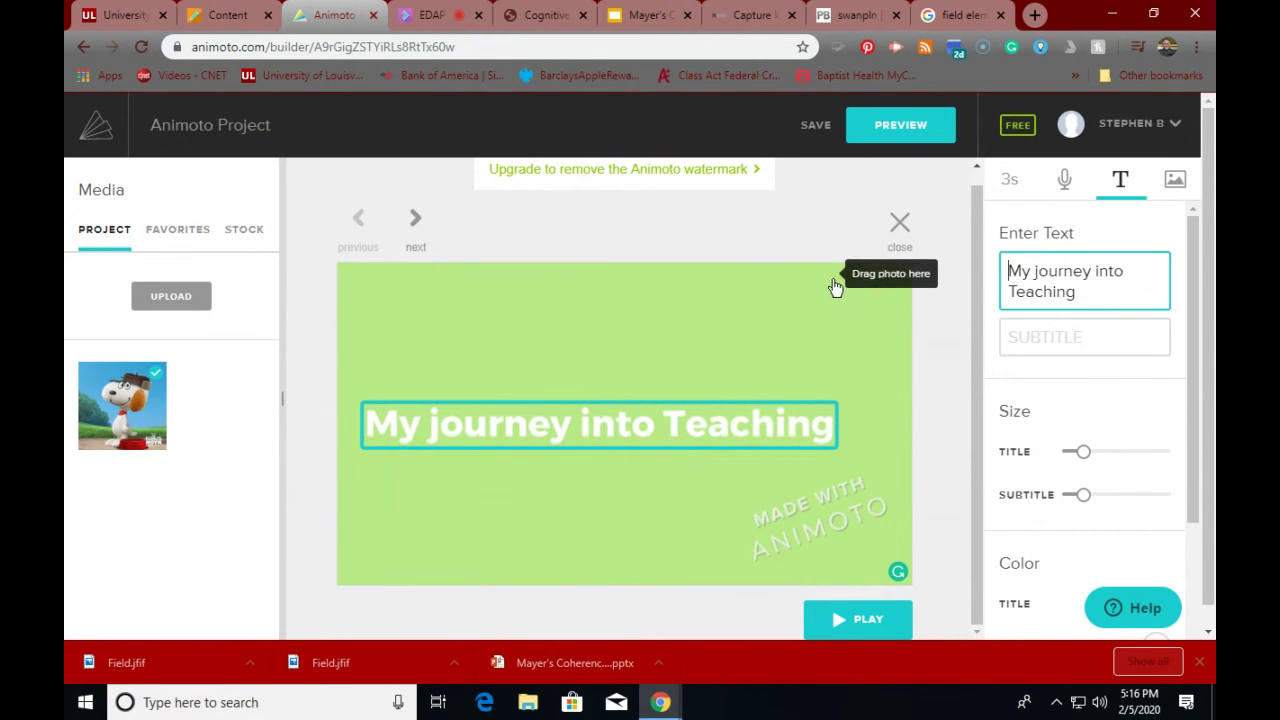
left_click(900, 222)
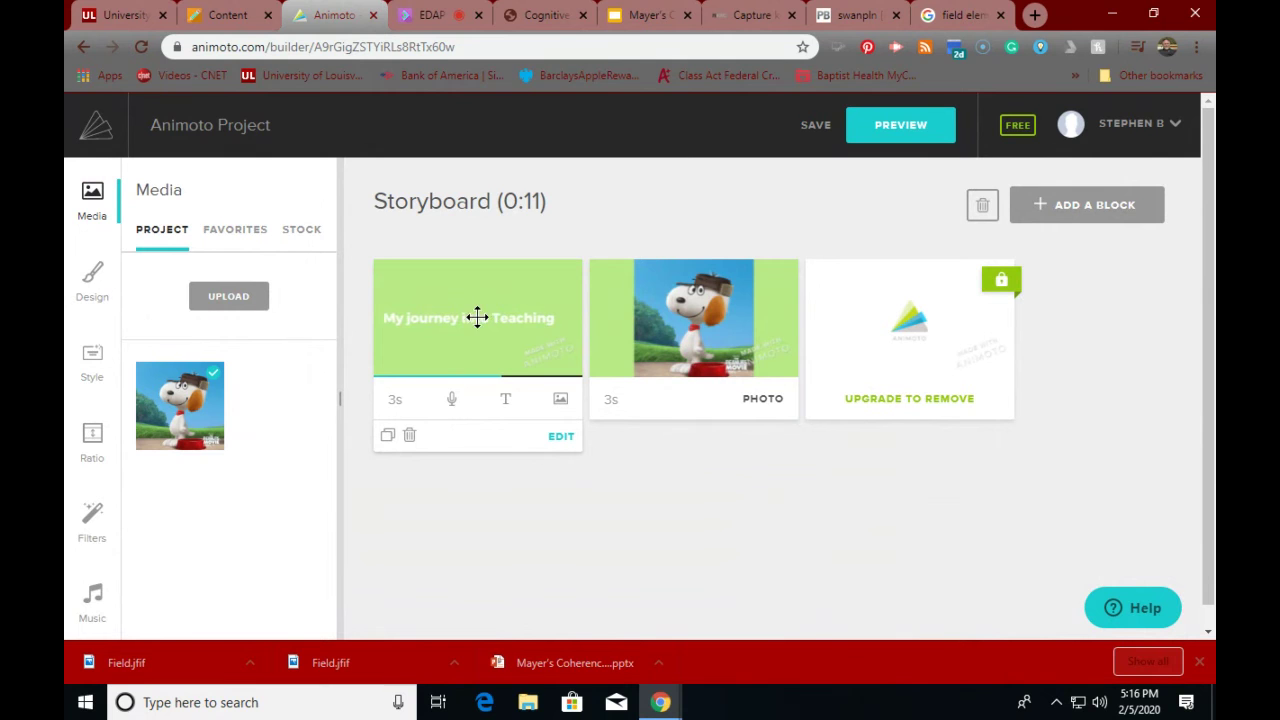
- Change the title block's text to "My Journey into Teaching" and enlarge the title until it wraps onto three lines
left_click(559, 439)
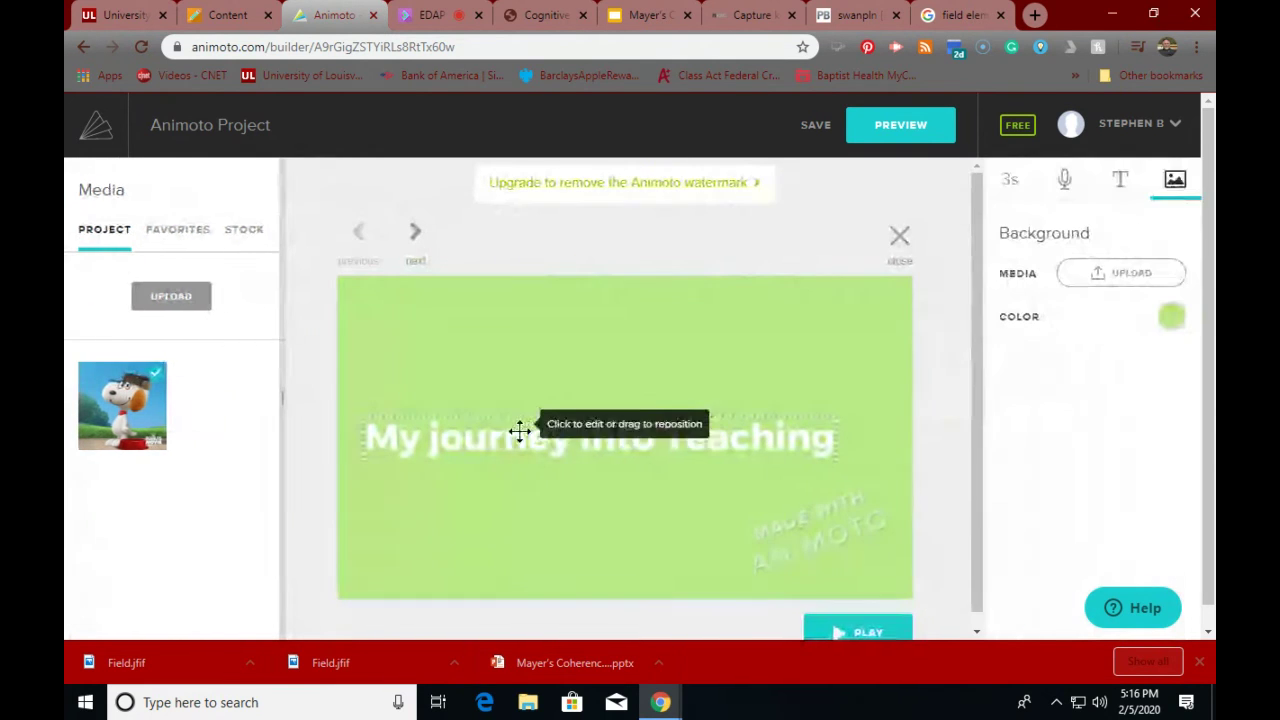
left_click(440, 440)
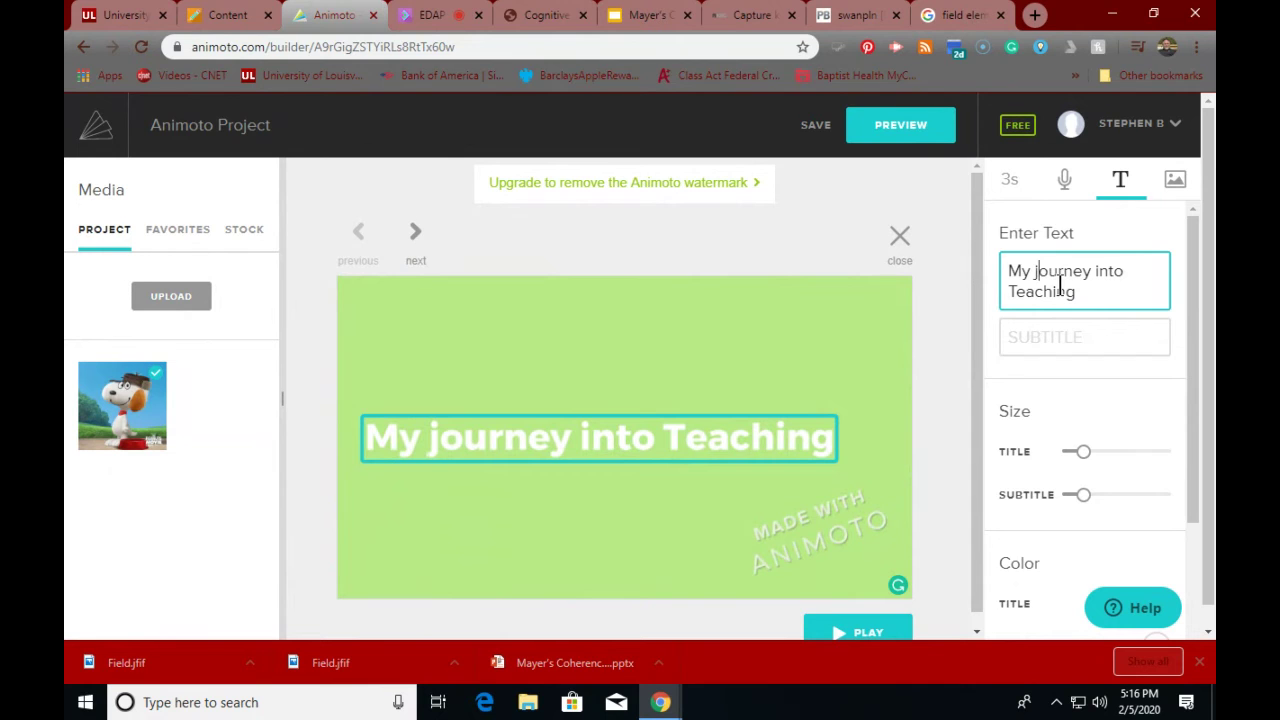
key("BackSpace")
type("J")
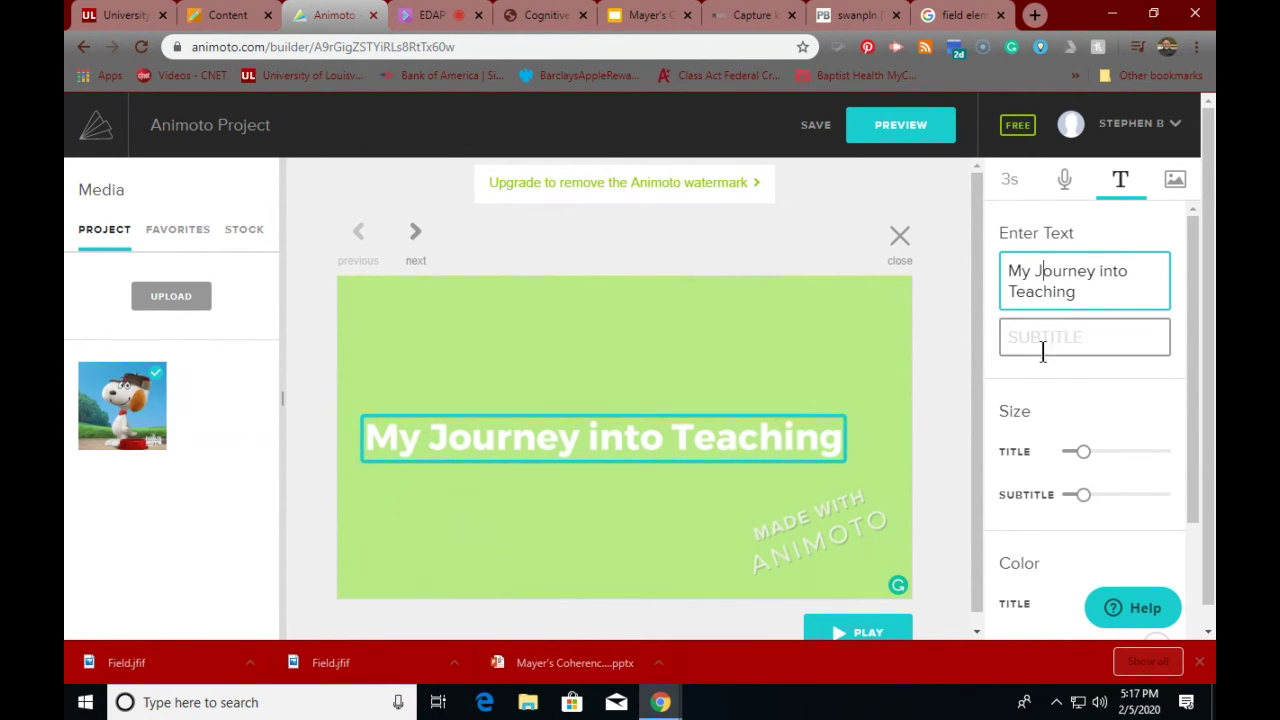
left_click_drag(1083, 458, 1132, 453)
- Set the title block's accent color to dark purple, dismiss the color tip, and return to the storyboard
scroll(1105, 492, "down", 2)
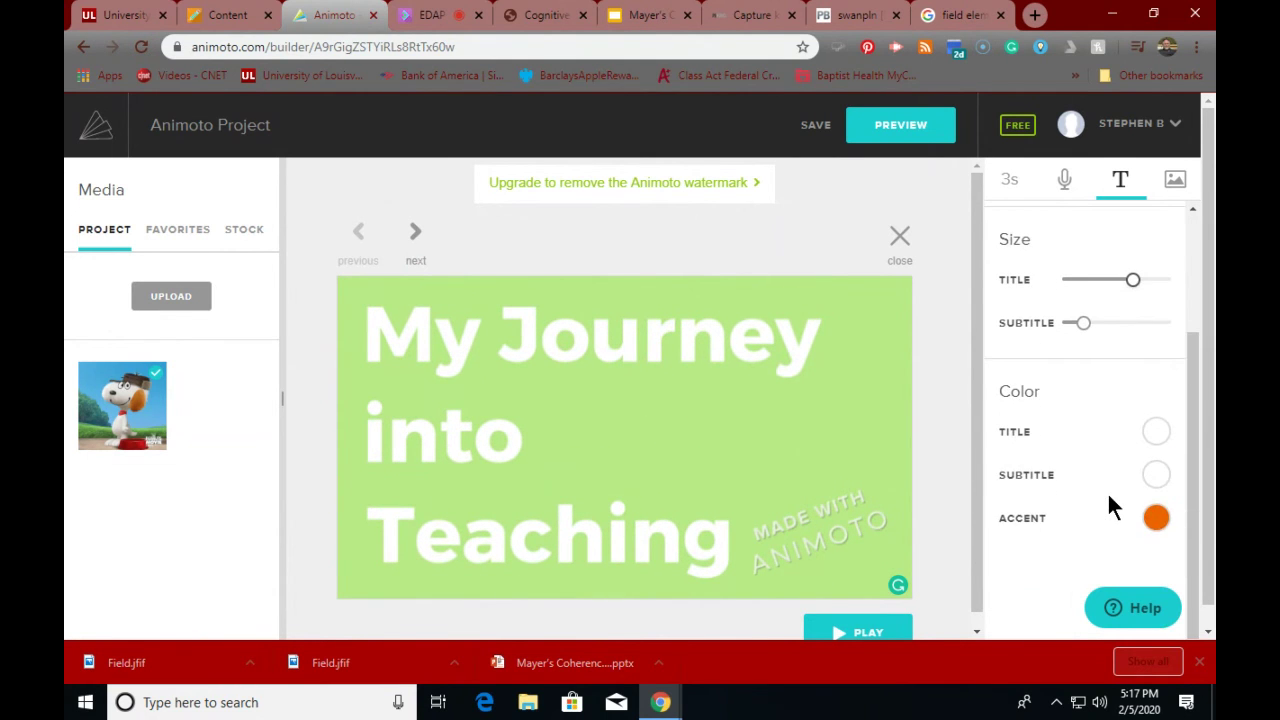
left_click(1155, 519)
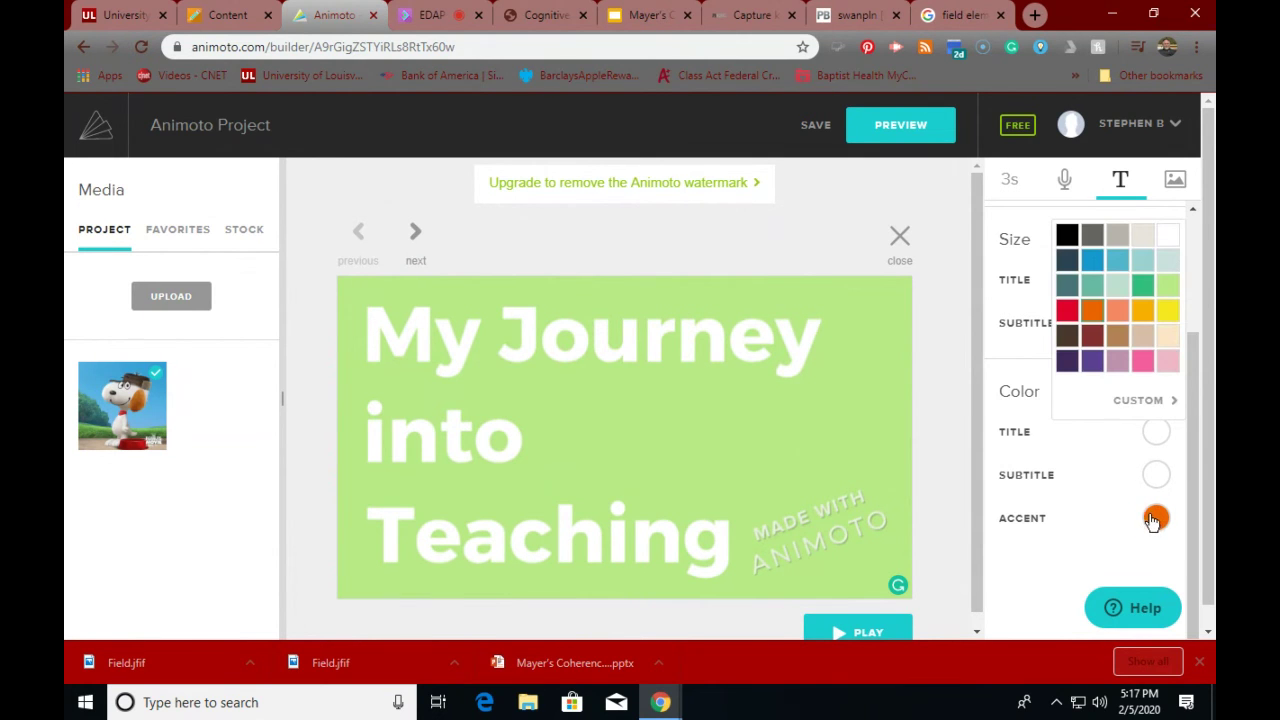
left_click(1066, 364)
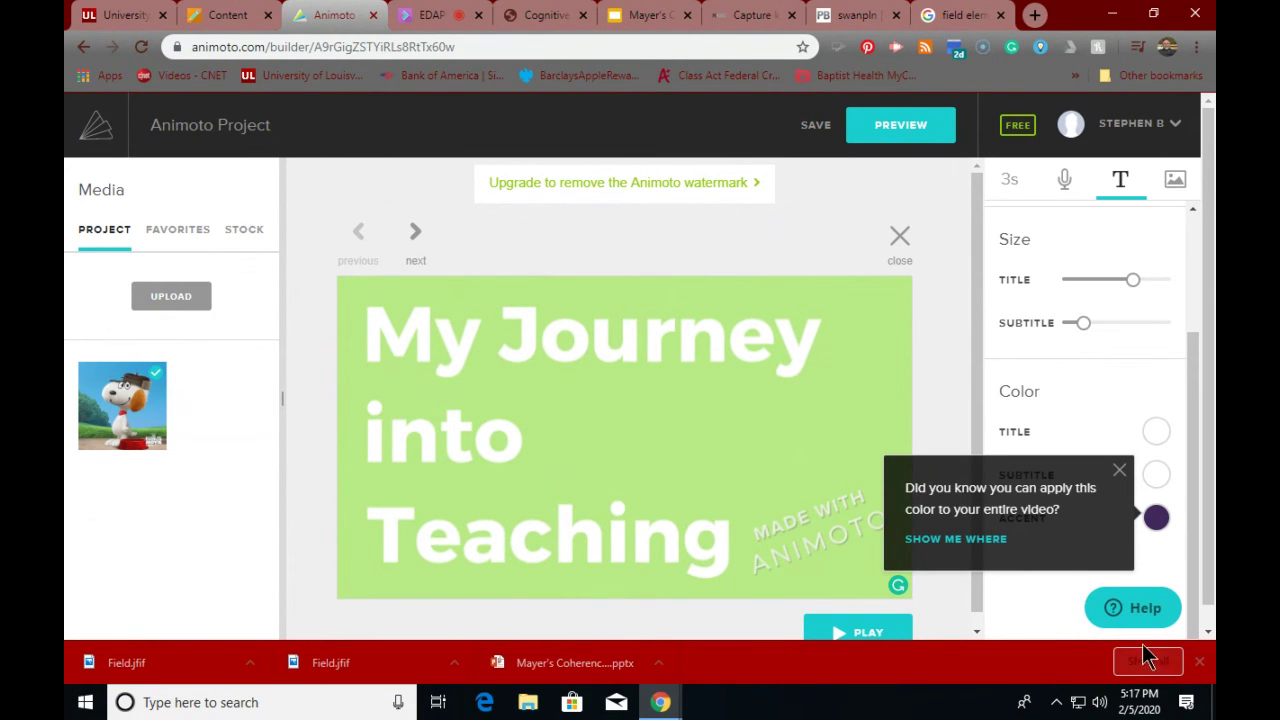
left_click(1119, 470)
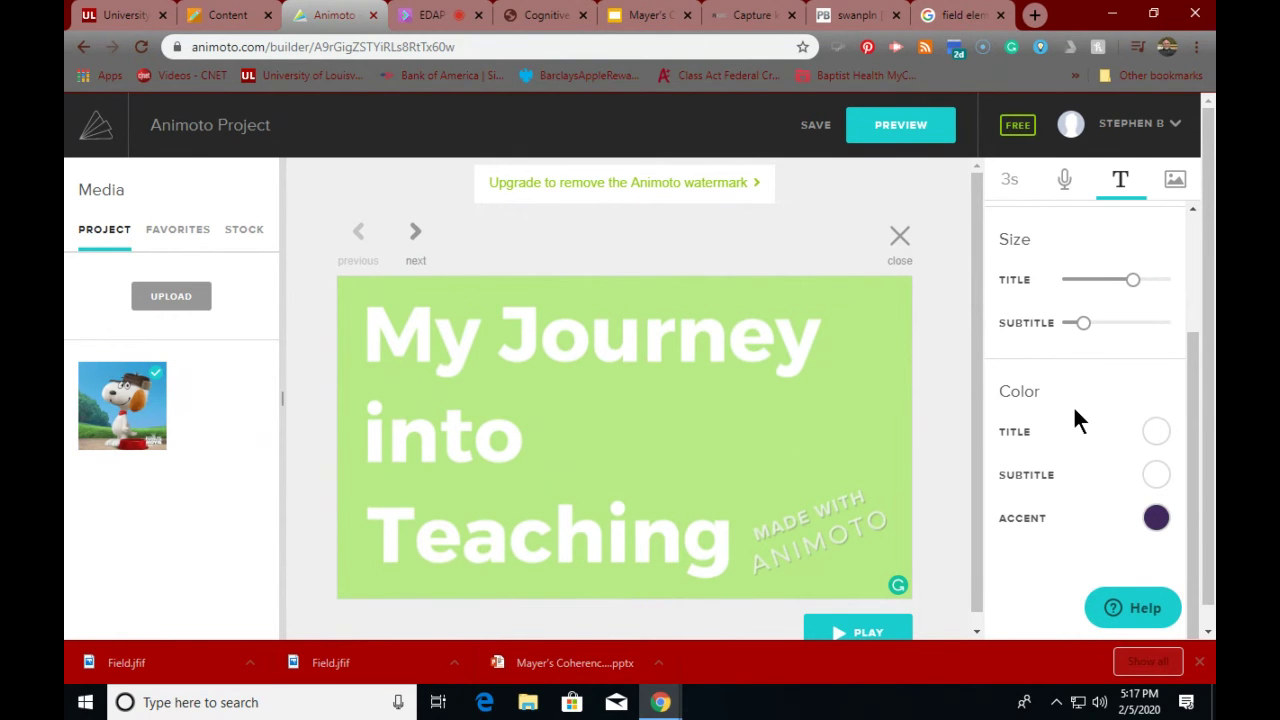
scroll(1073, 405, "down", 1)
scroll(1073, 405, "up", 1)
scroll(1073, 420, "up", 3)
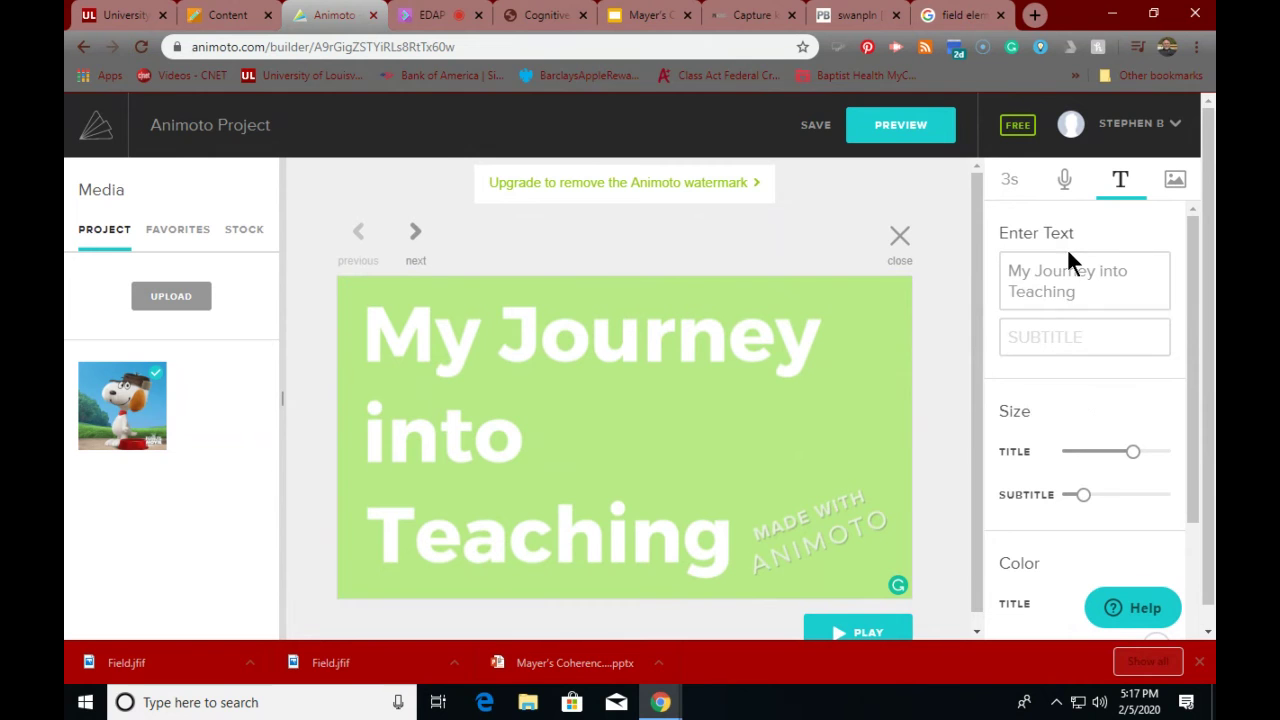
left_click(899, 260)
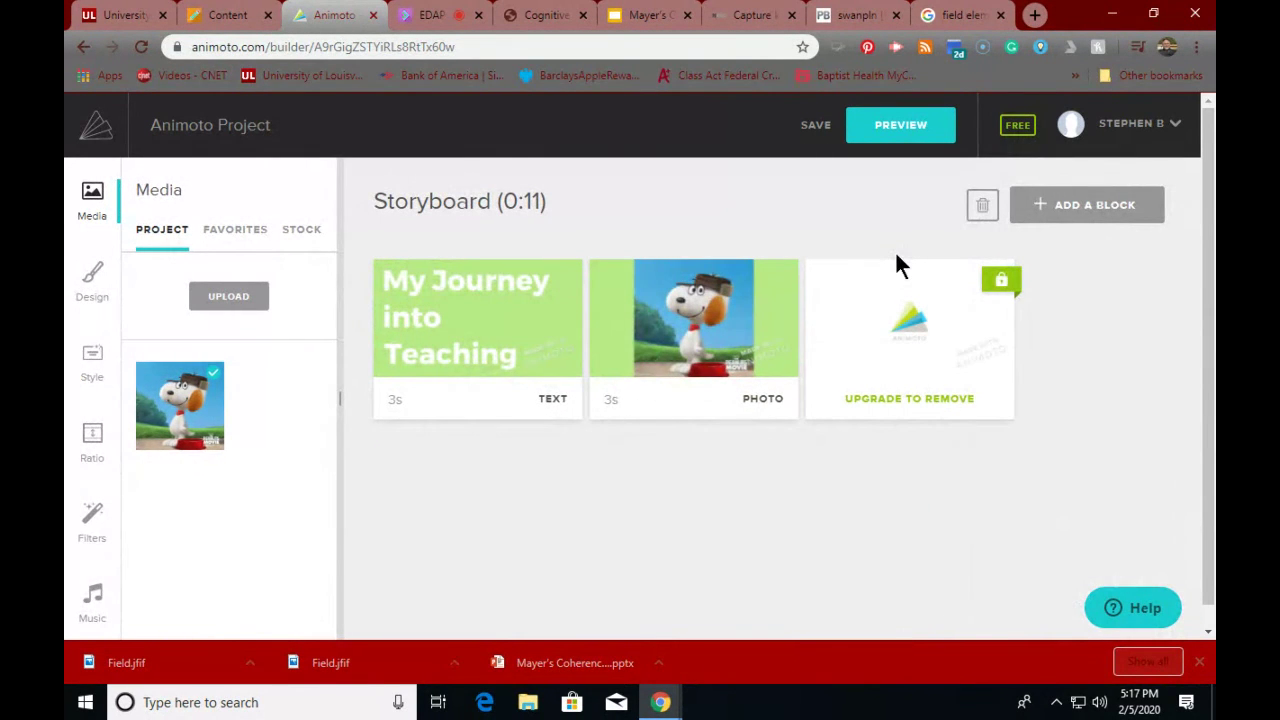
mouse_move(435, 329)
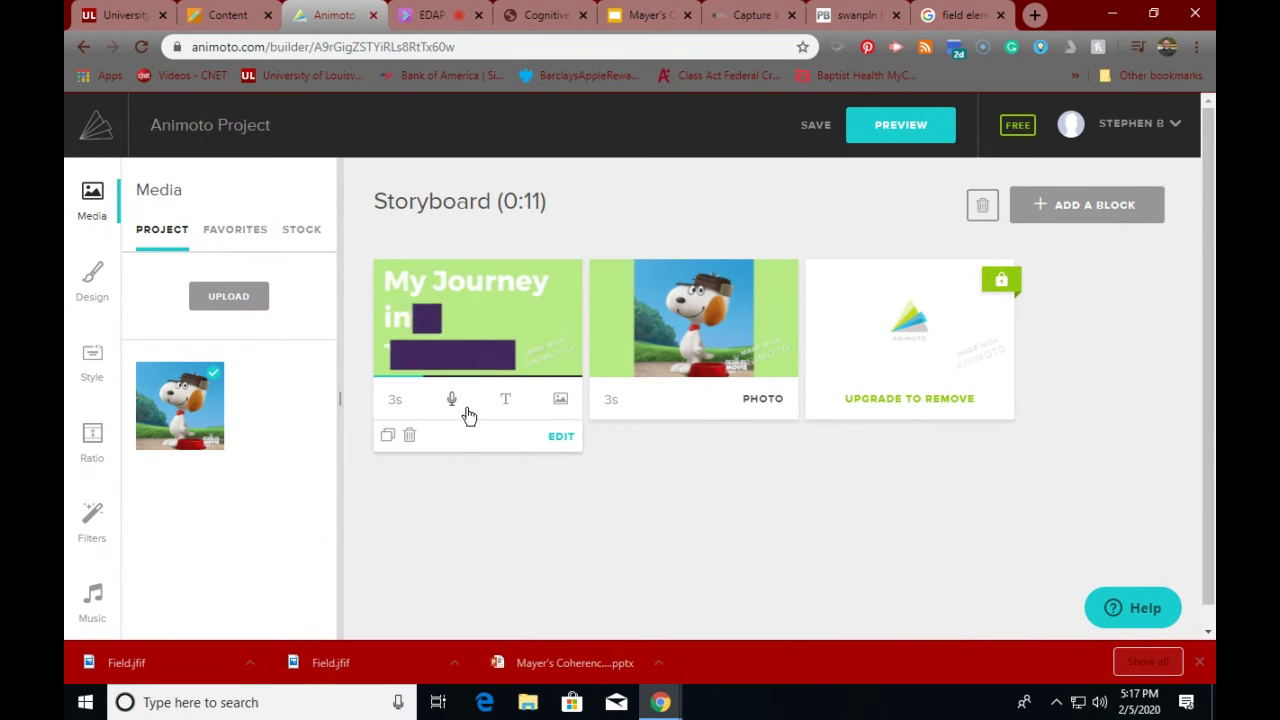
left_click(561, 439)
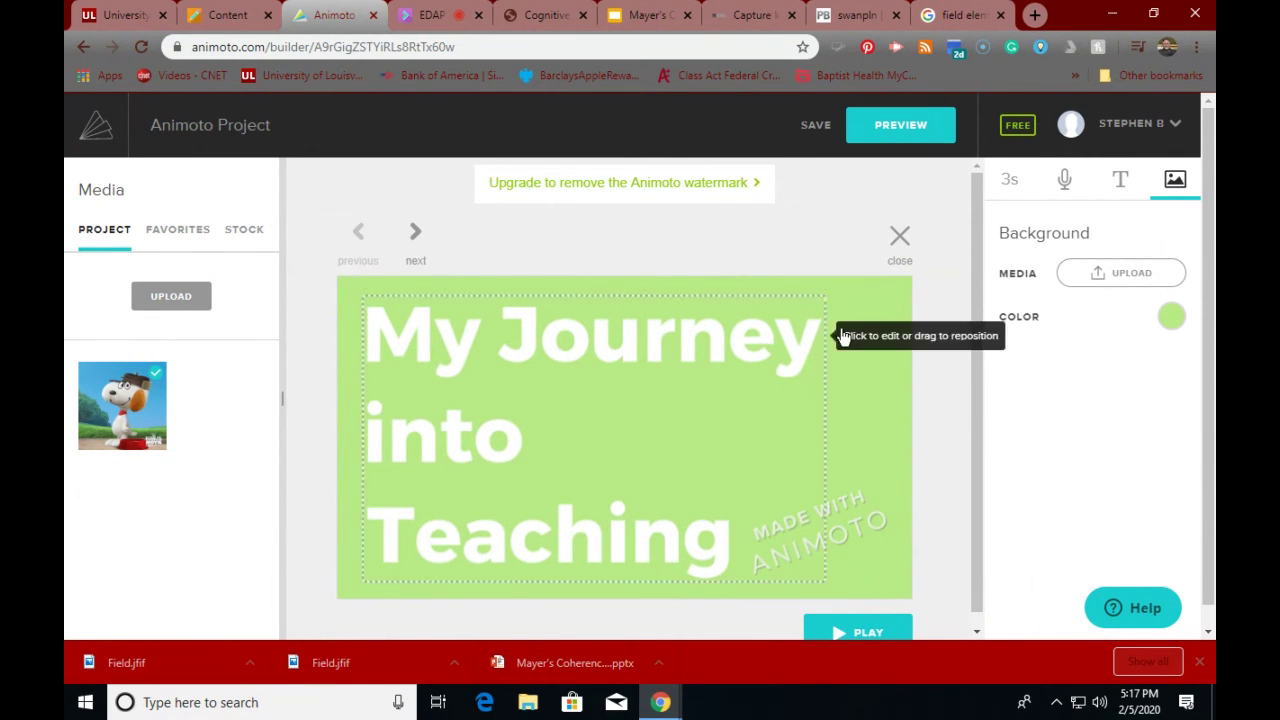
left_click(897, 238)
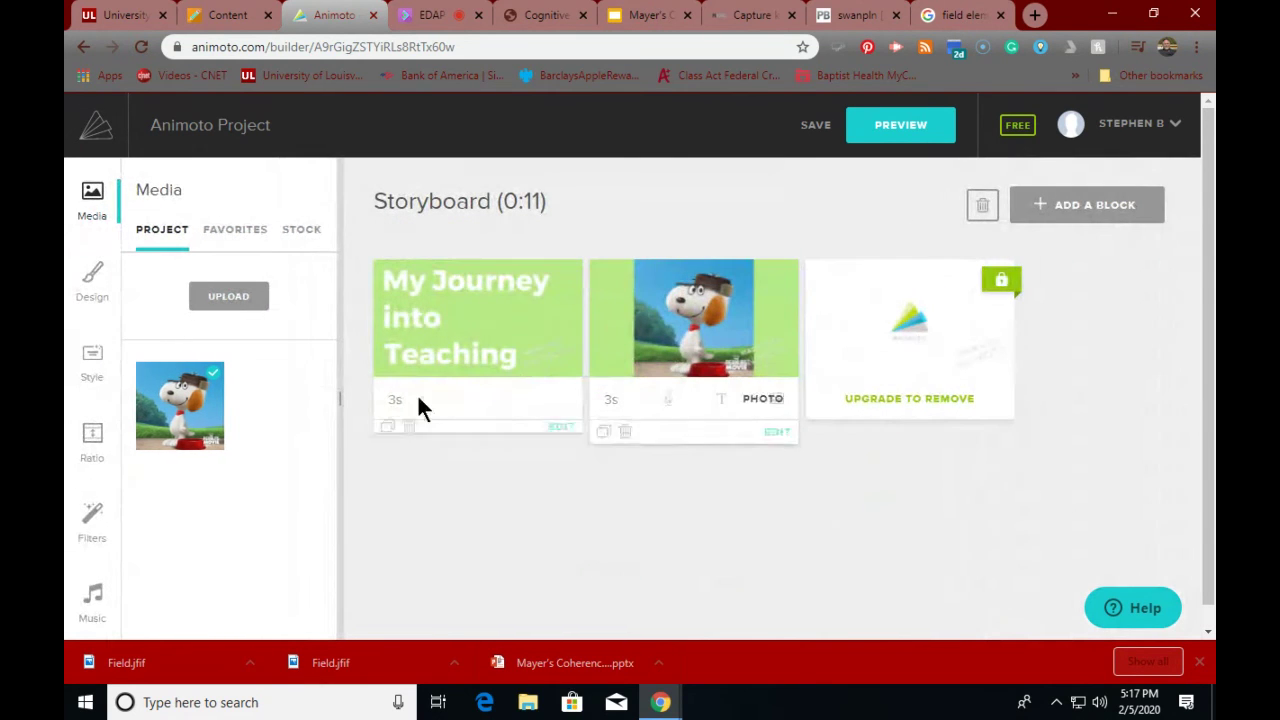
- Set the duration of the "My Journey into Teaching" block to 8 seconds
left_click(395, 402)
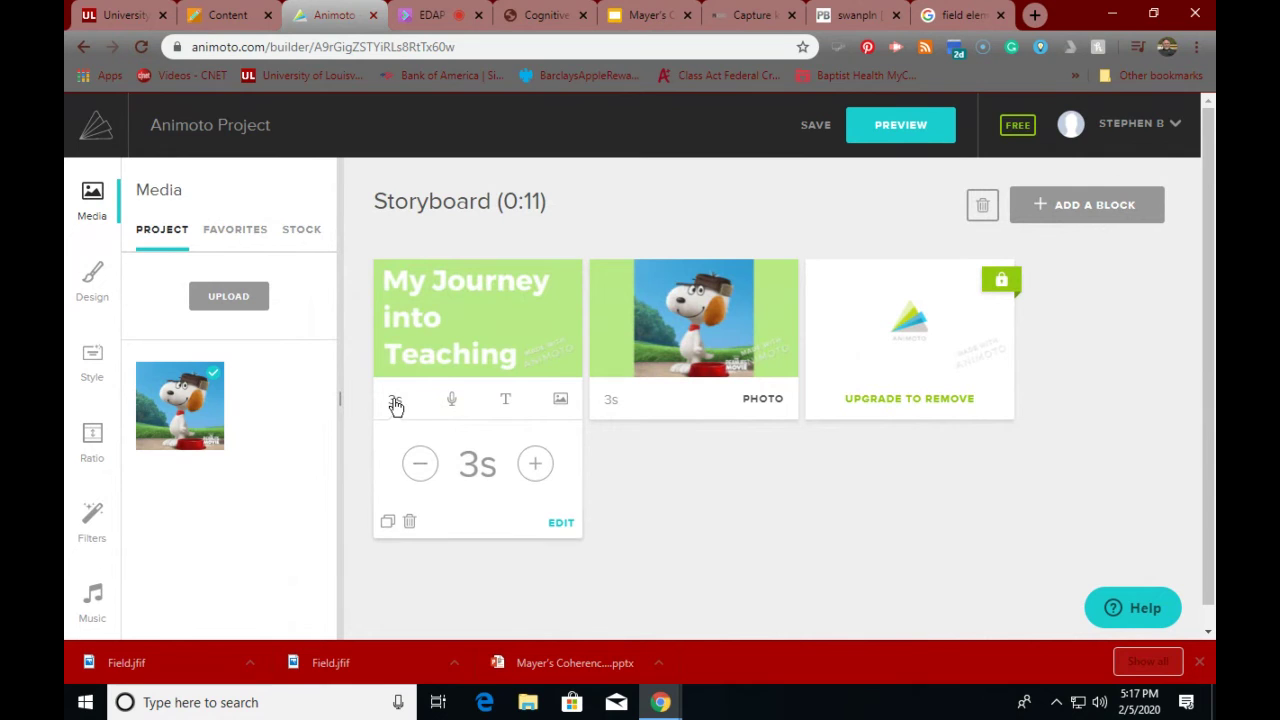
left_click(536, 464)
left_click(536, 464)
left_click(537, 465)
left_click(537, 465)
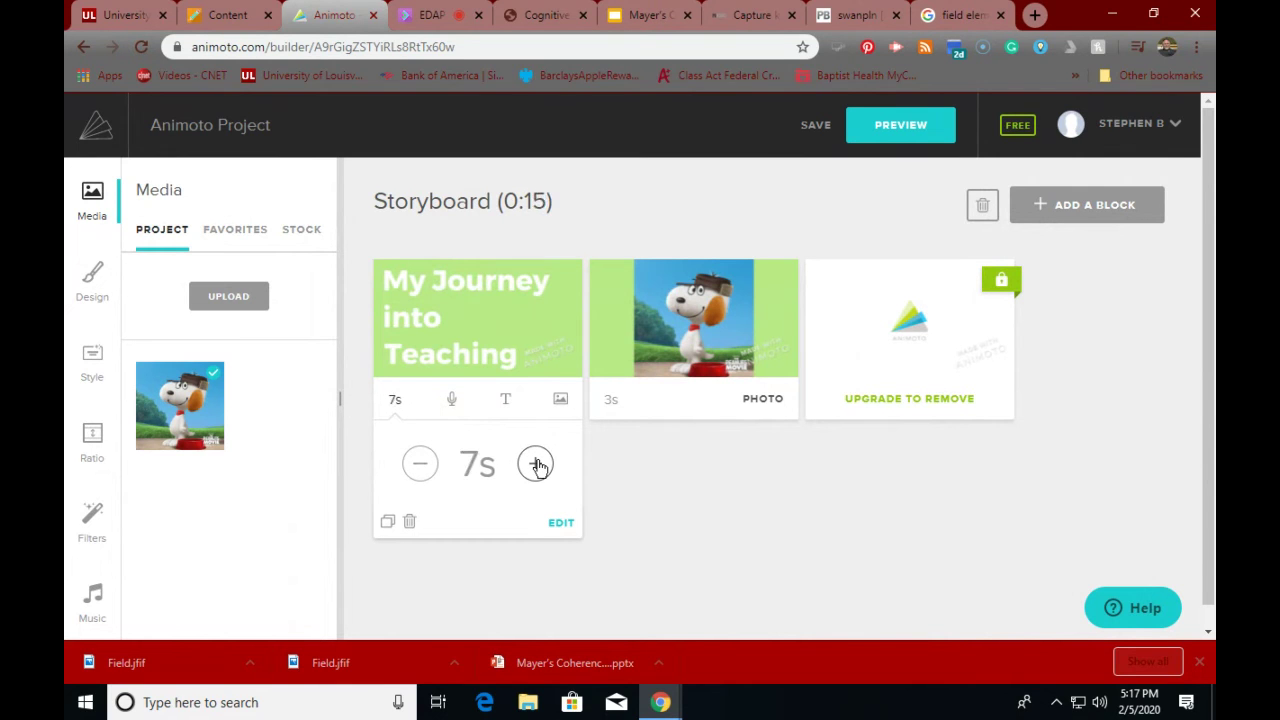
left_click(537, 465)
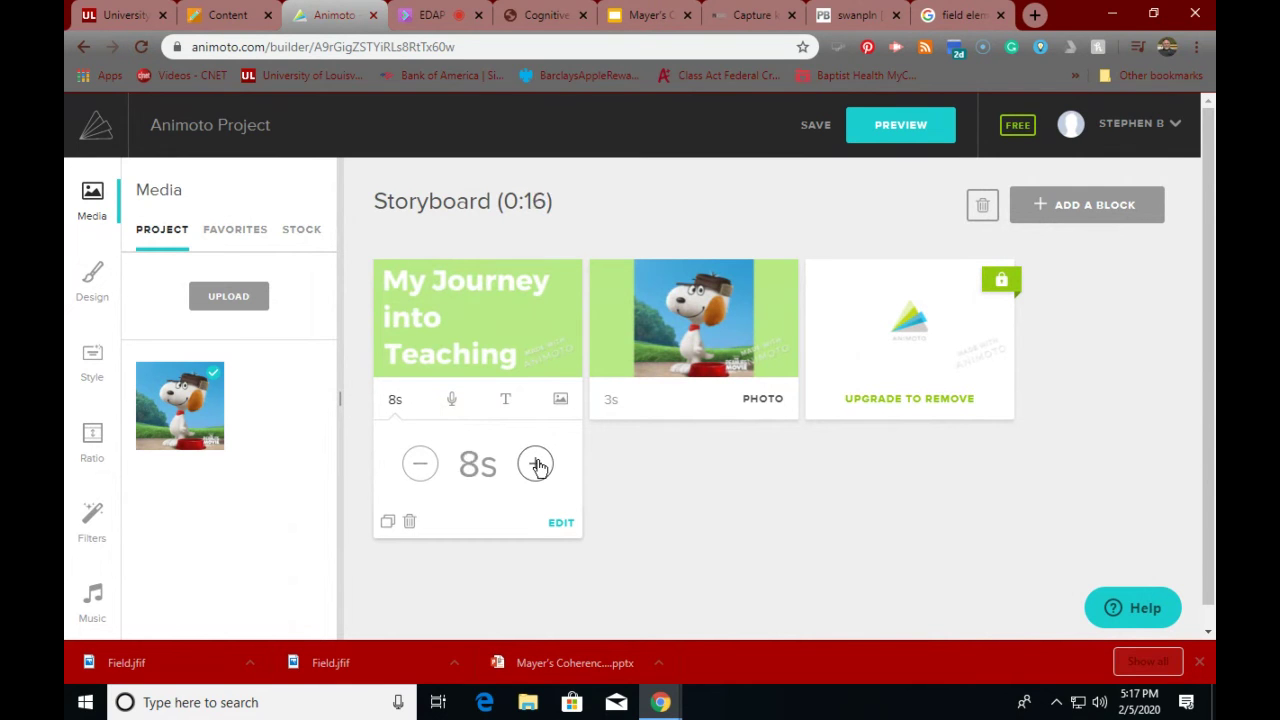
left_click(612, 533)
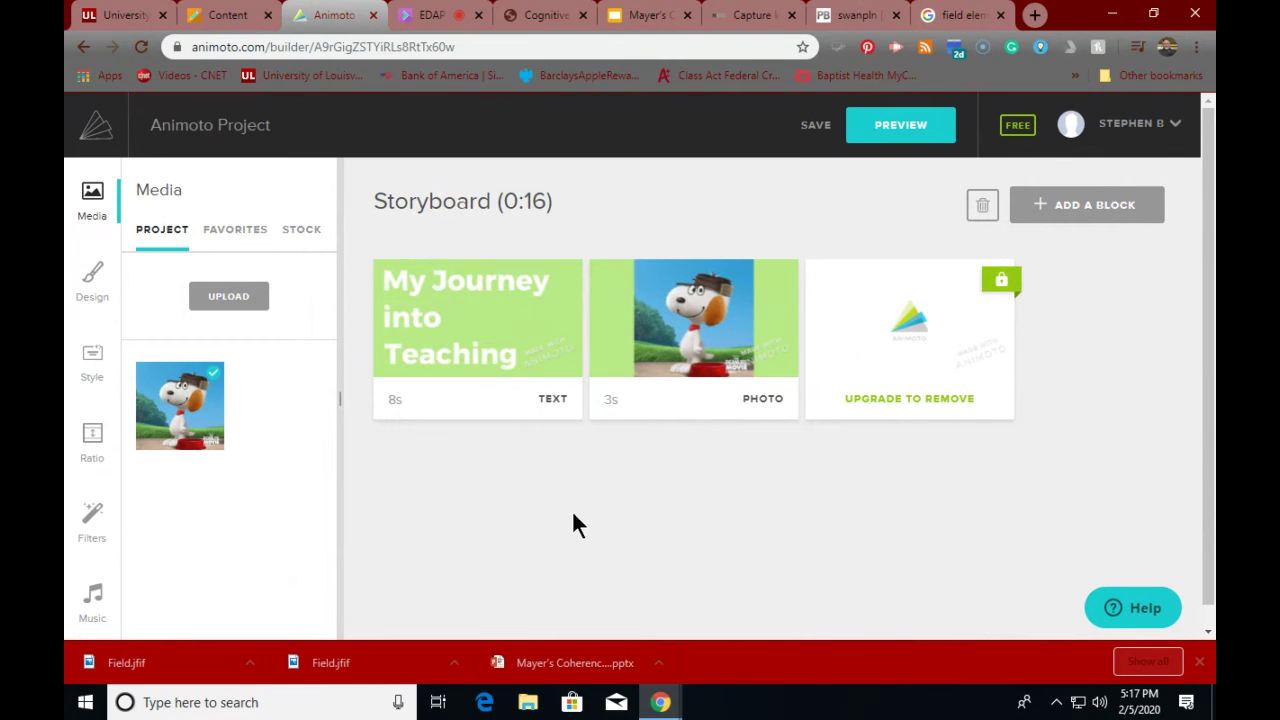
- Allow microphone access, record a voice-over of about 10 seconds on the snoopy photo block, and play it back
mouse_move(483, 318)
mouse_move(710, 303)
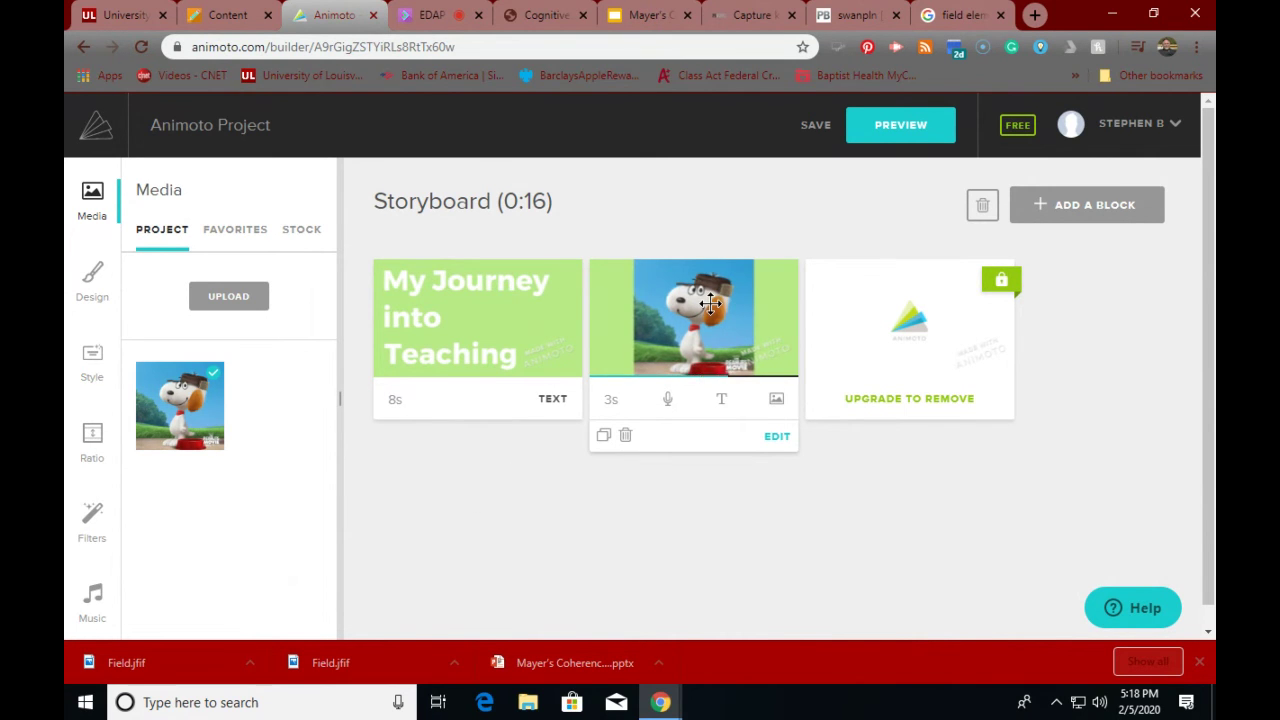
left_click(668, 403)
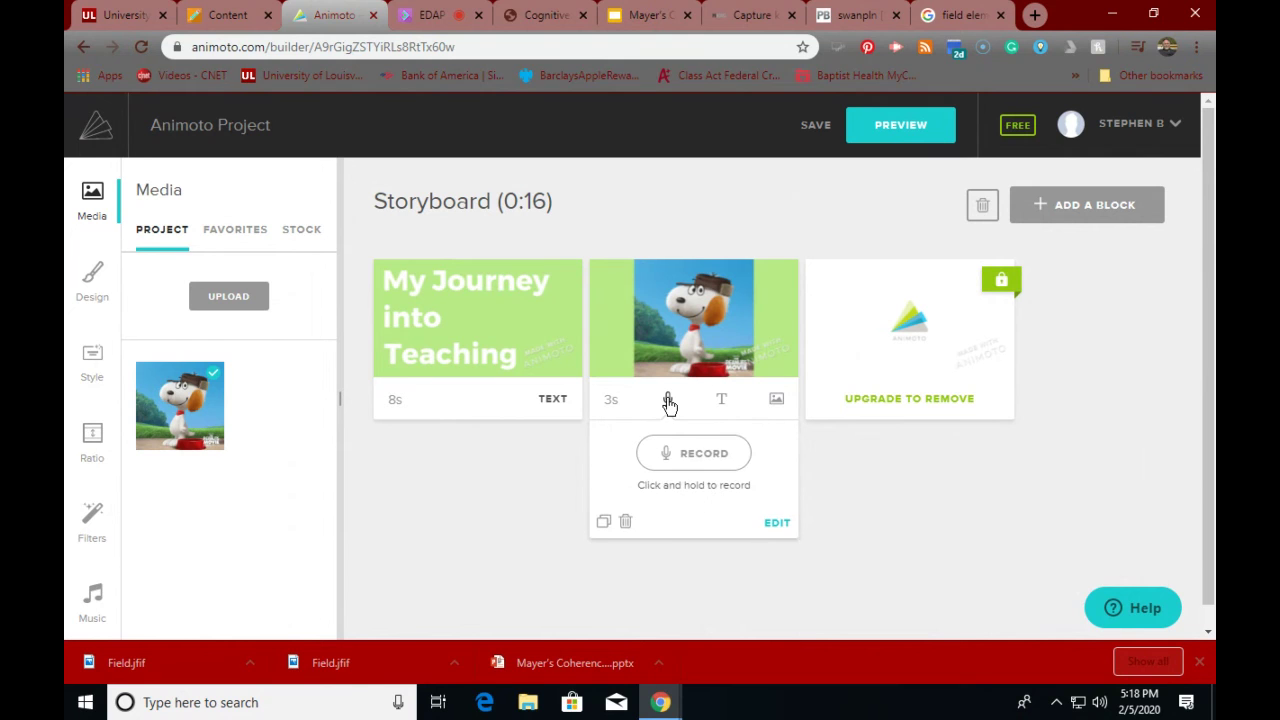
left_click(696, 463)
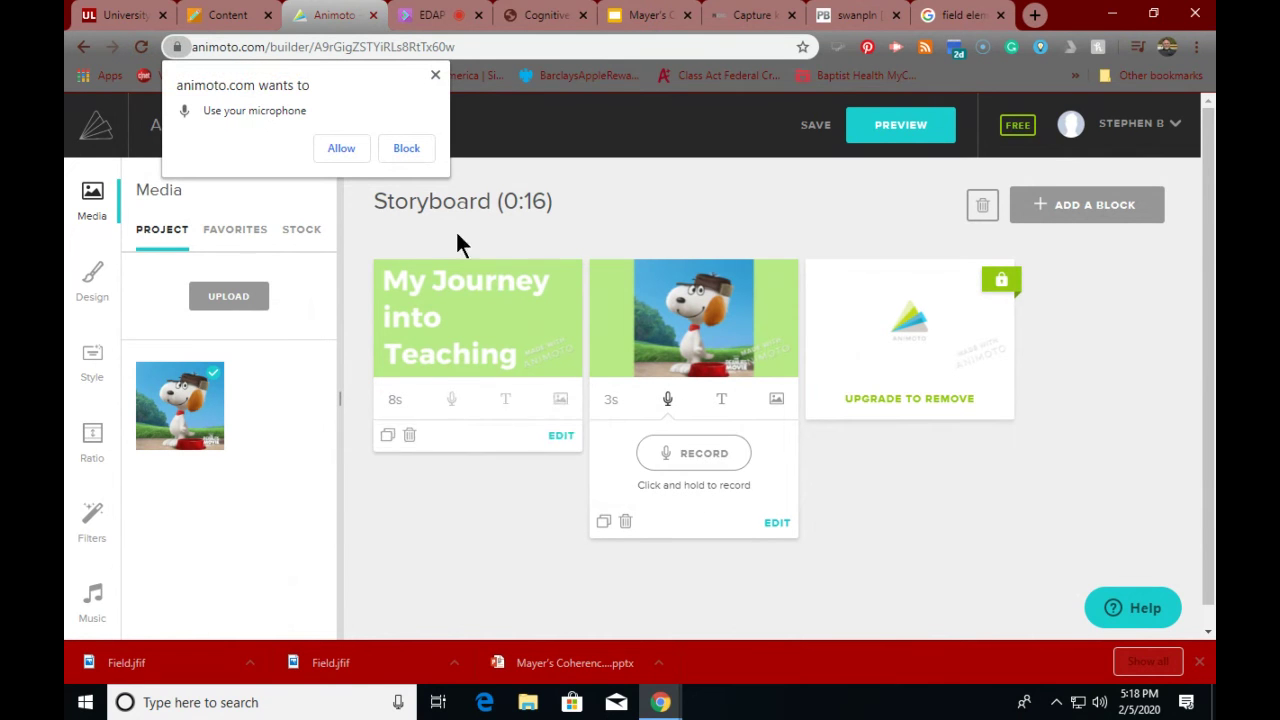
left_click(345, 148)
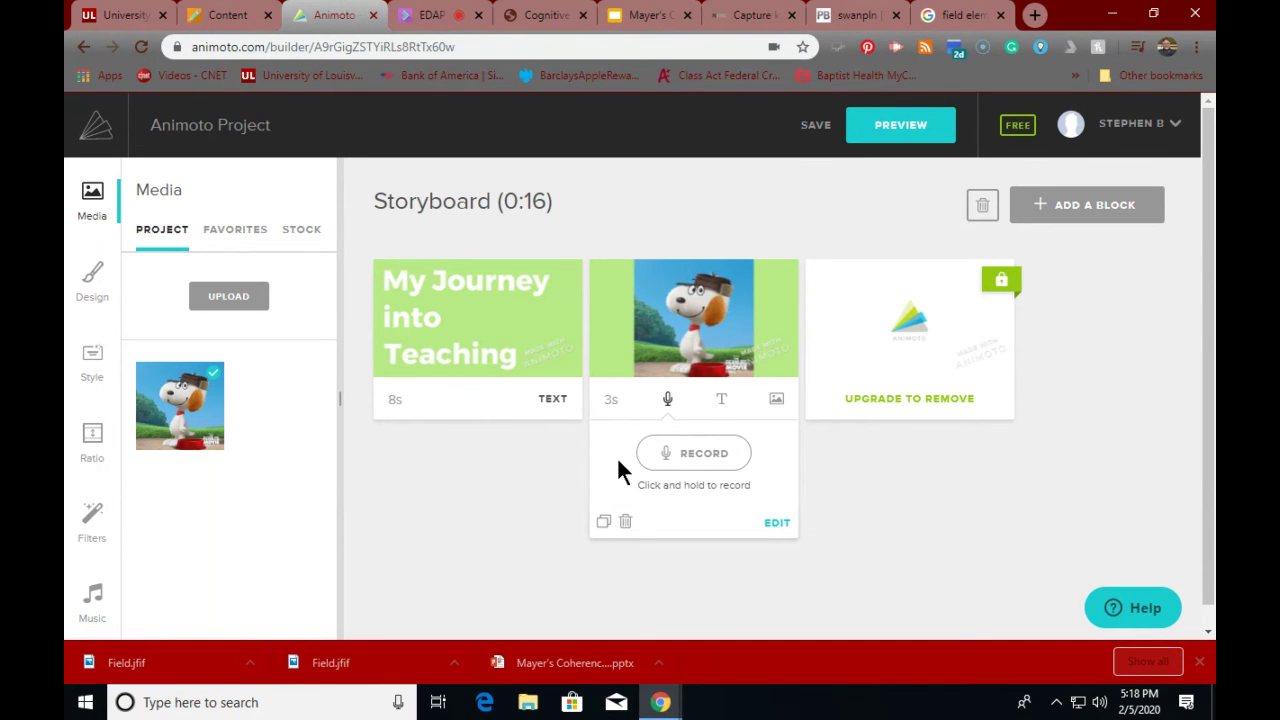
left_click(705, 452)
left_click_drag(704, 452, 698, 455)
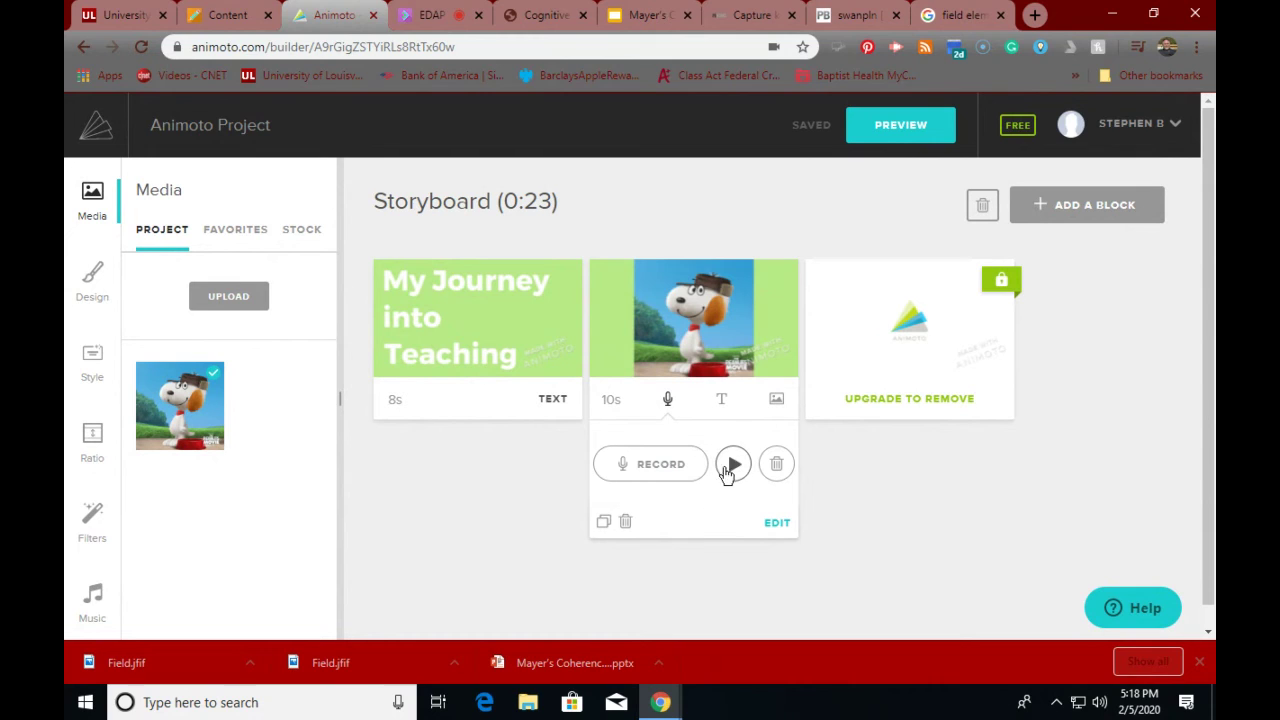
left_click(733, 465)
left_click(733, 466)
- Open the project's music settings and play a short sample of the Heart (Instrumental) track
left_click(92, 598)
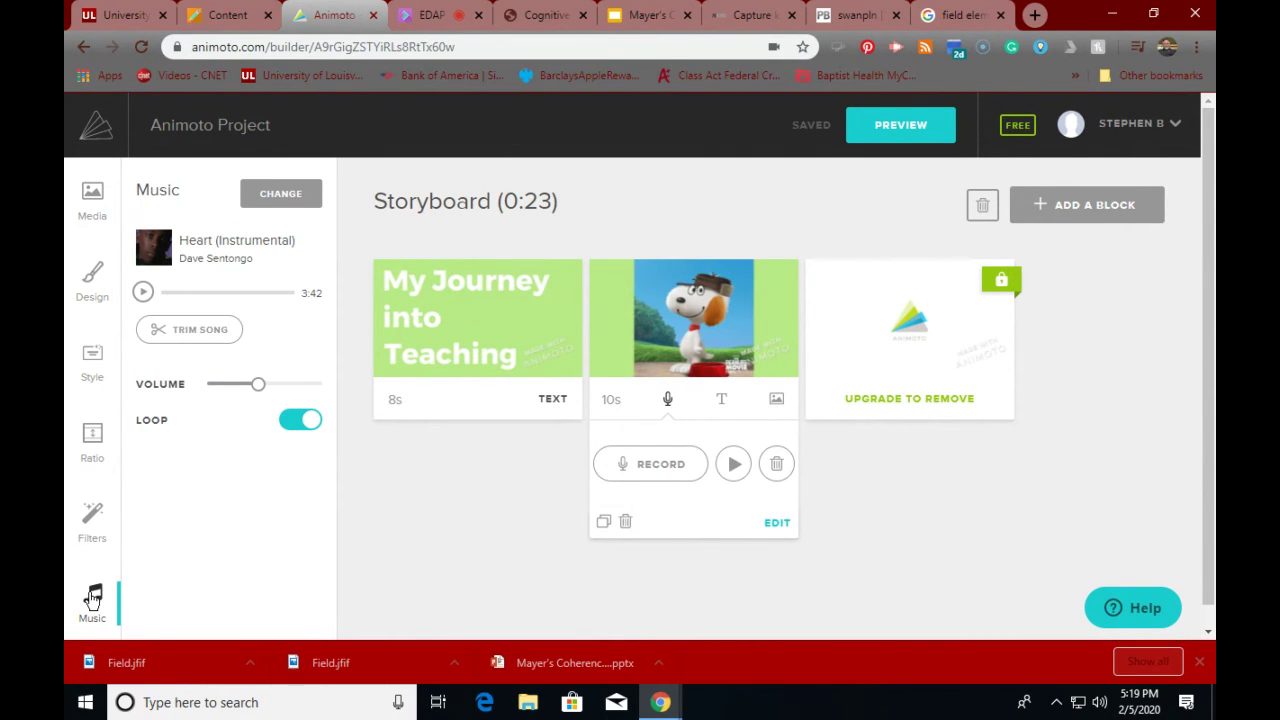
left_click(143, 293)
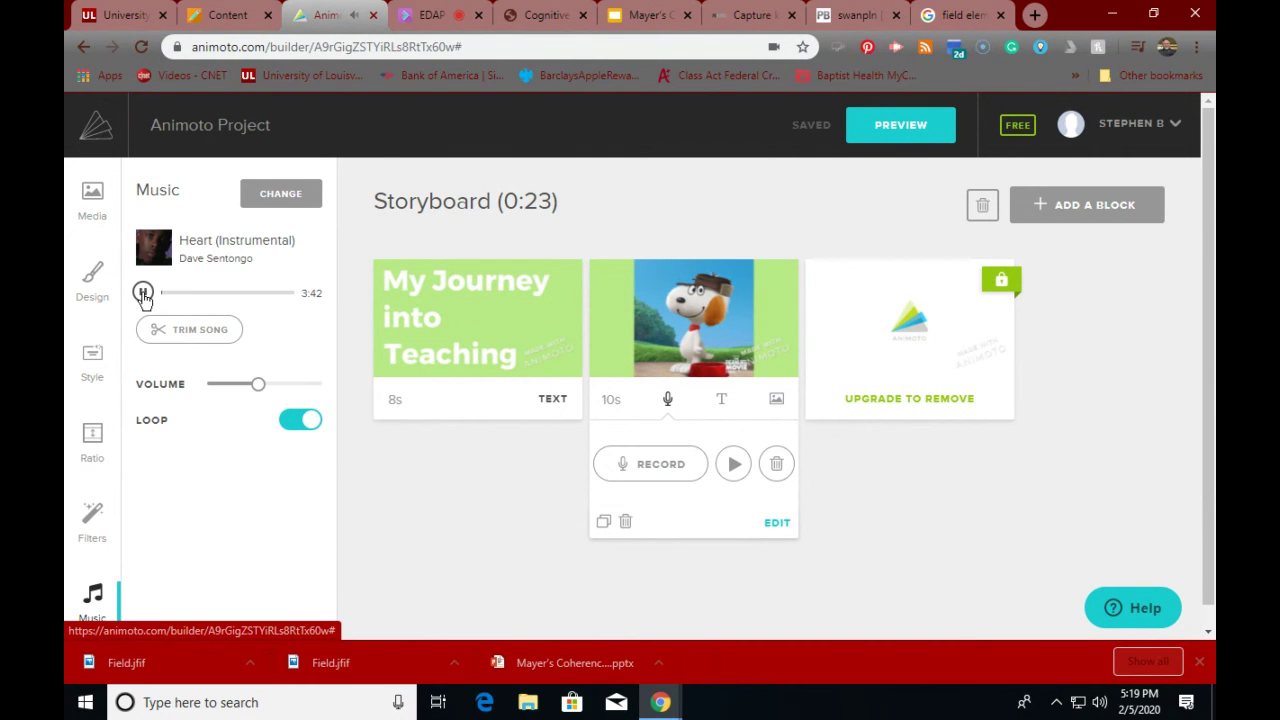
left_click(144, 294)
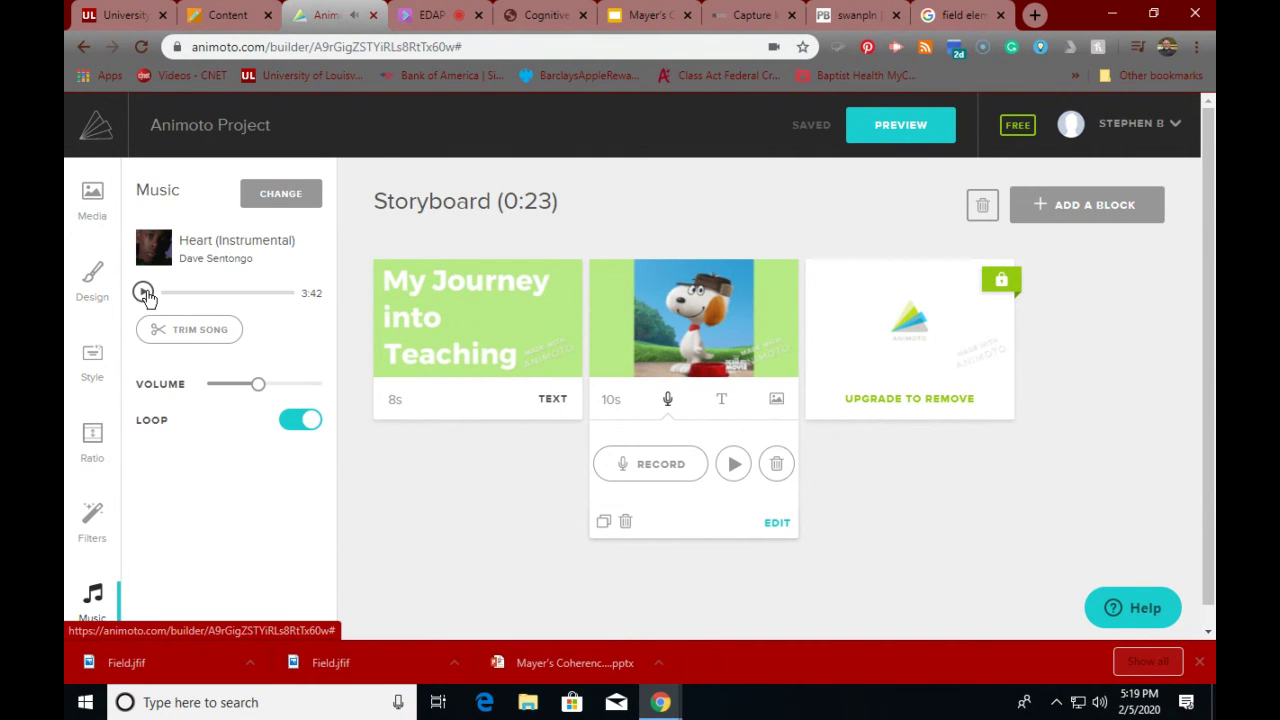
- Open the full music library to change the project's song and browse the first six pages of tracks
left_click(272, 199)
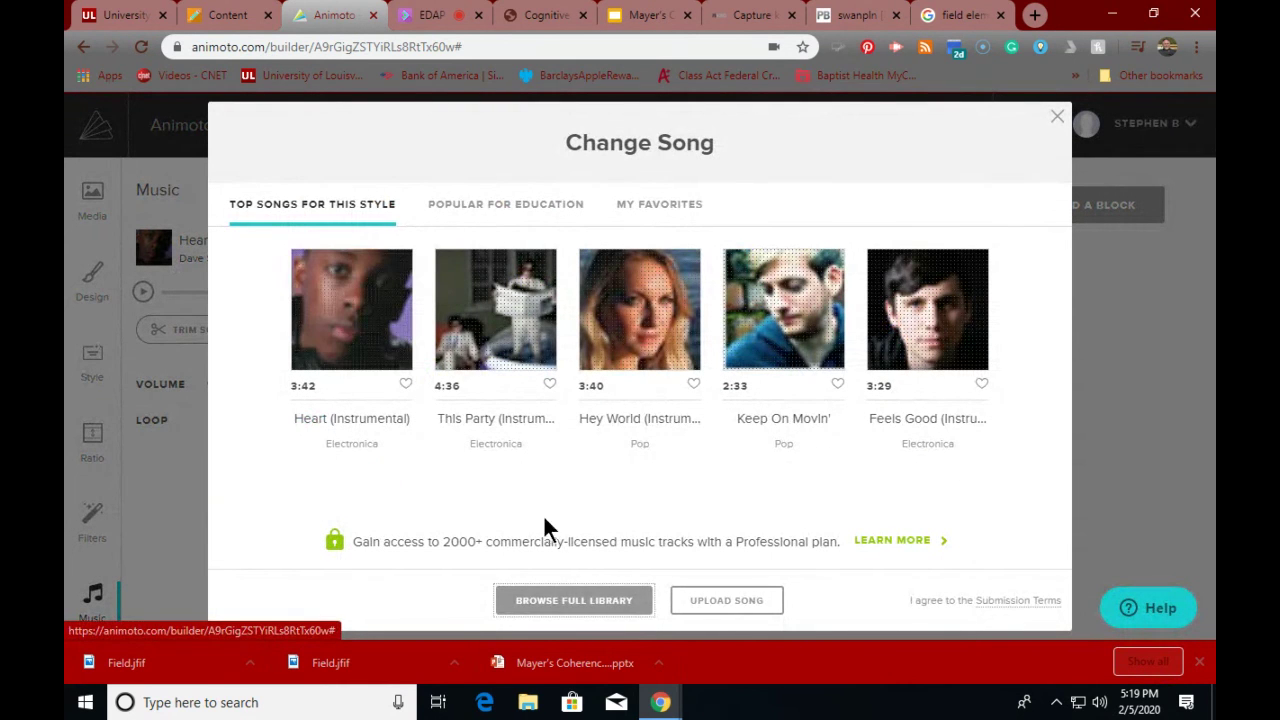
left_click(557, 603)
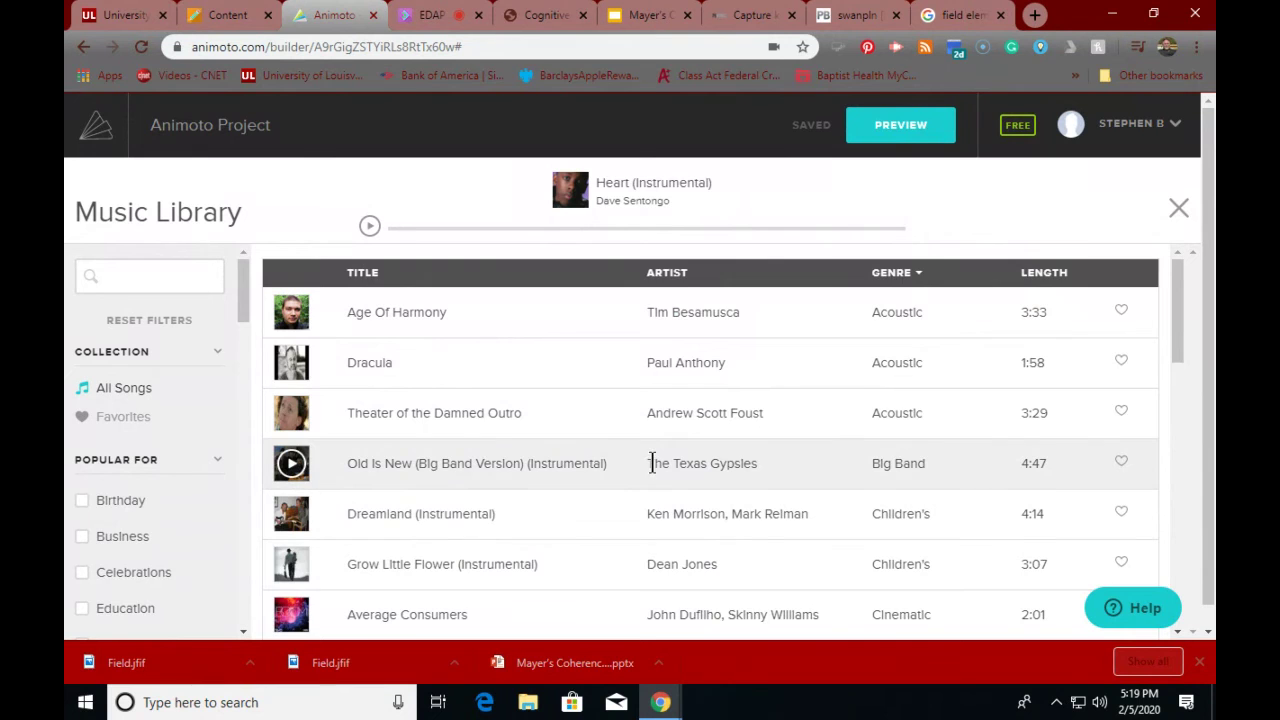
scroll(651, 463, "down", 15)
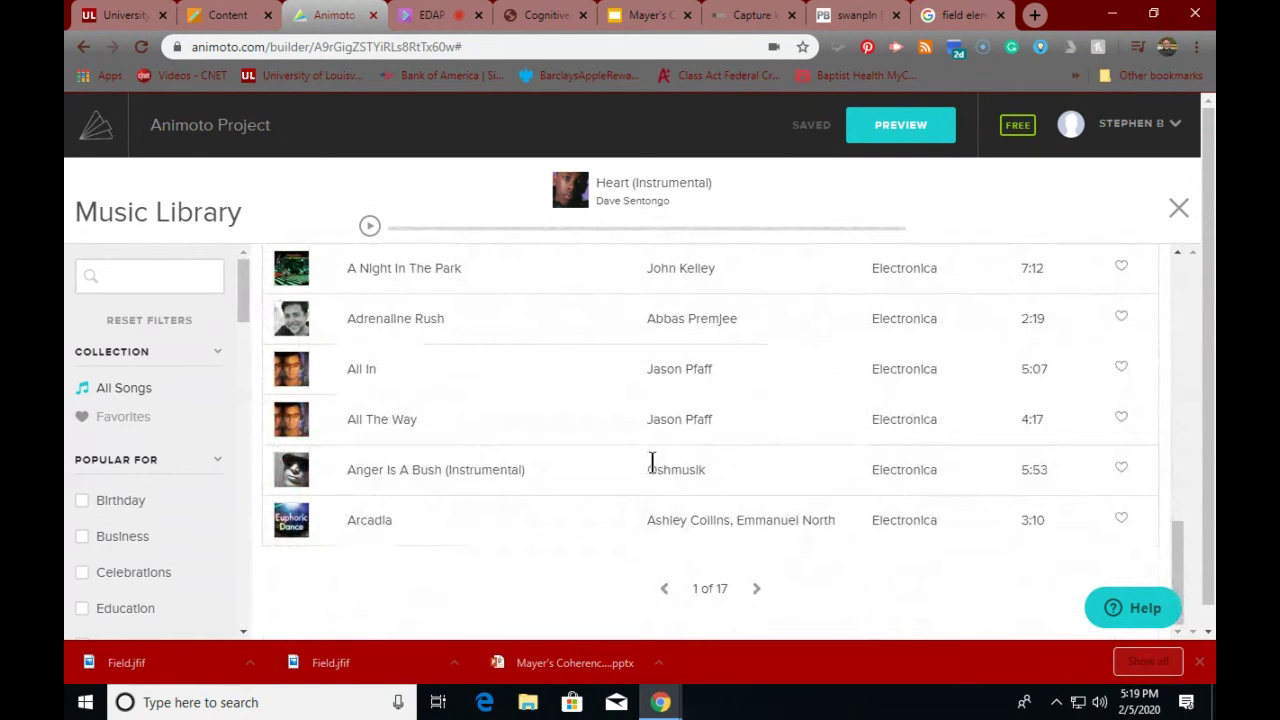
left_click(757, 588)
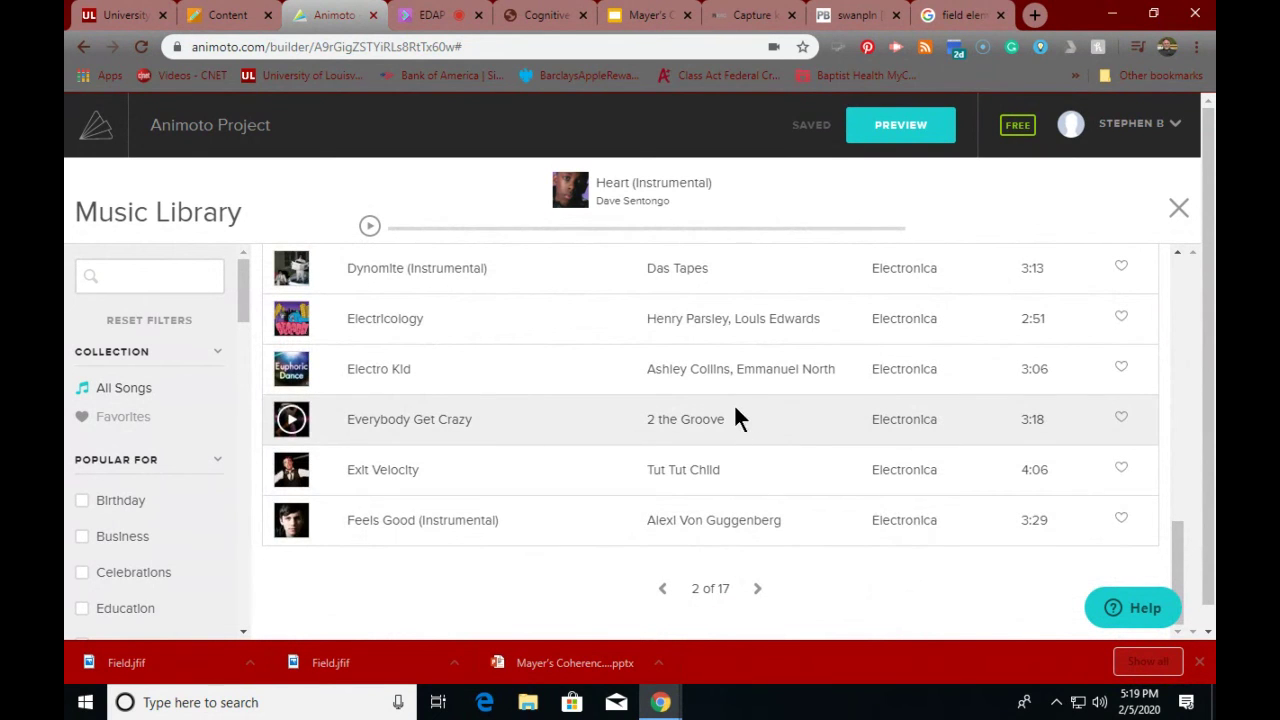
left_click(758, 589)
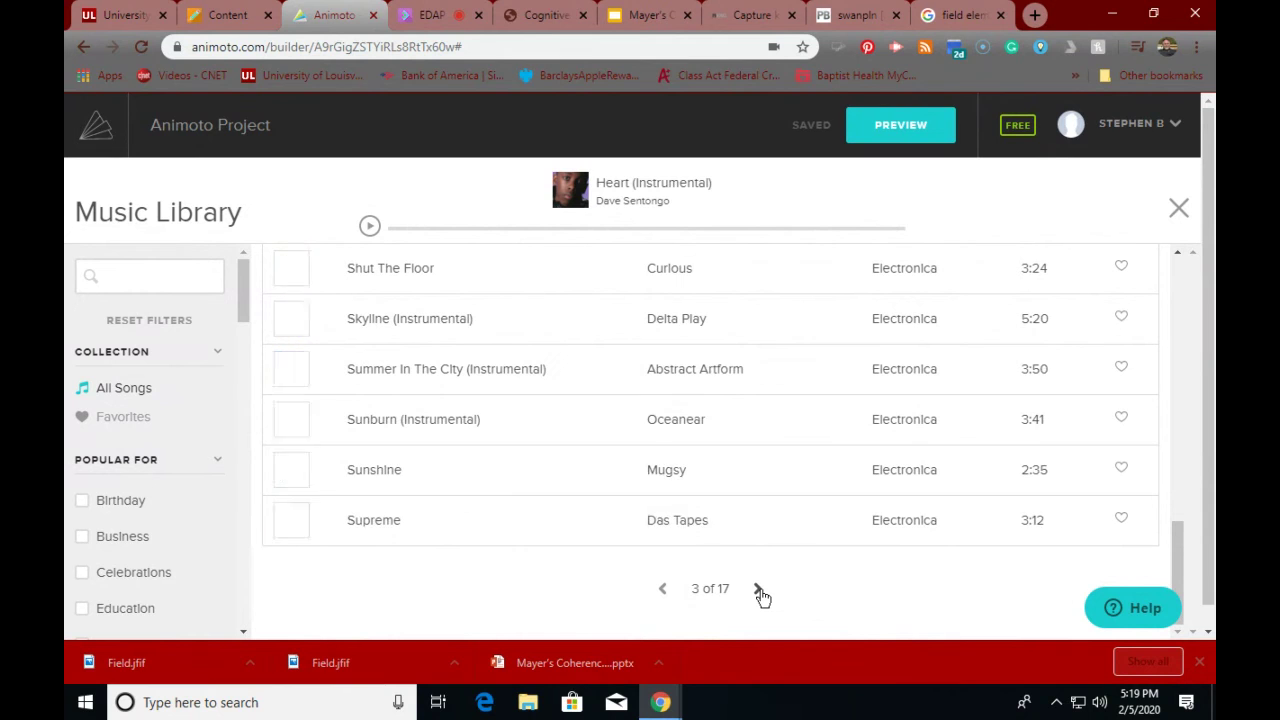
scroll(742, 491, "down", 1)
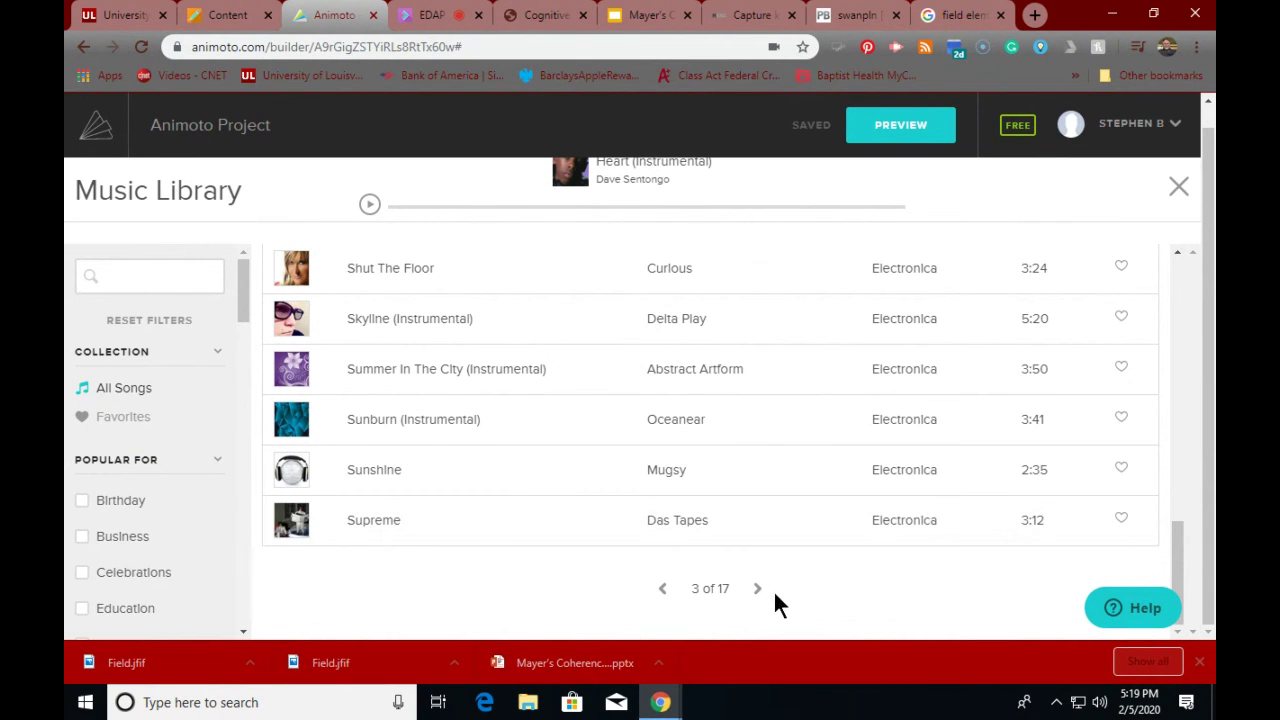
left_click(757, 589)
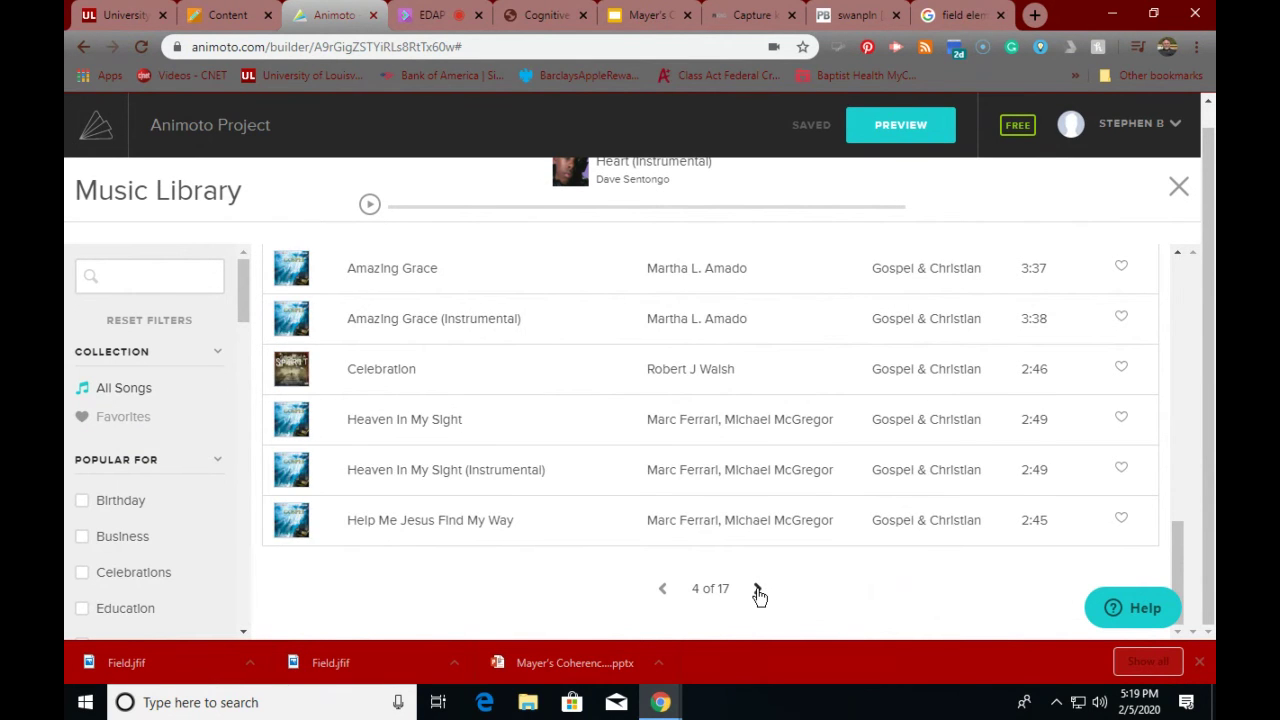
left_click(757, 589)
left_click(758, 590)
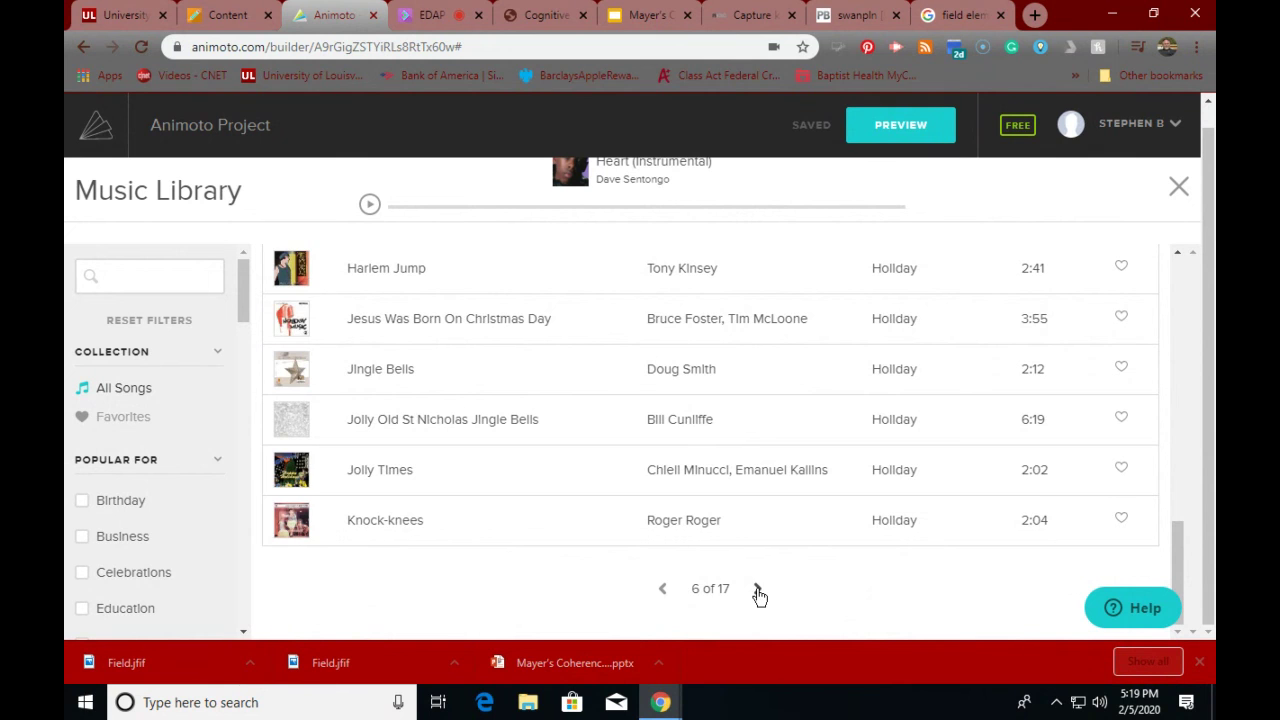
left_click(664, 590)
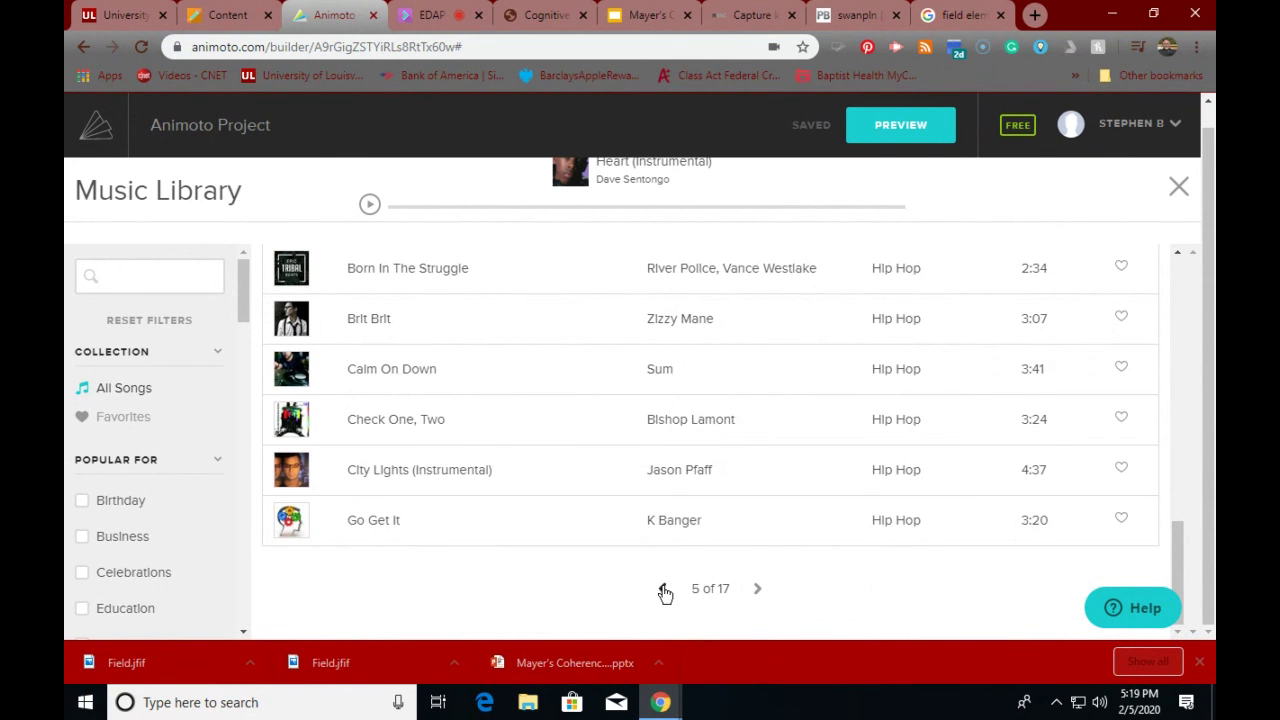
left_click(664, 590)
left_click(664, 590)
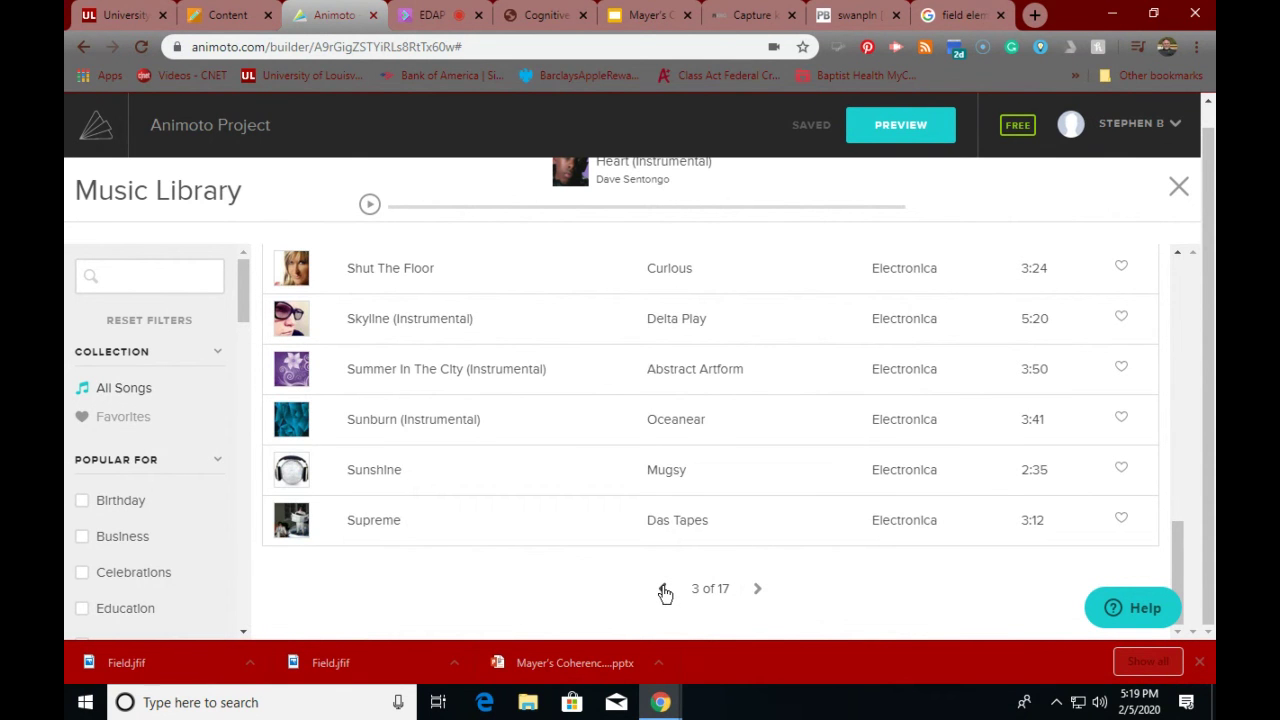
- Find Acoustic Sun by Thousand Words on page 8 of the library, sample it, and select it as the project's song
left_click(758, 590)
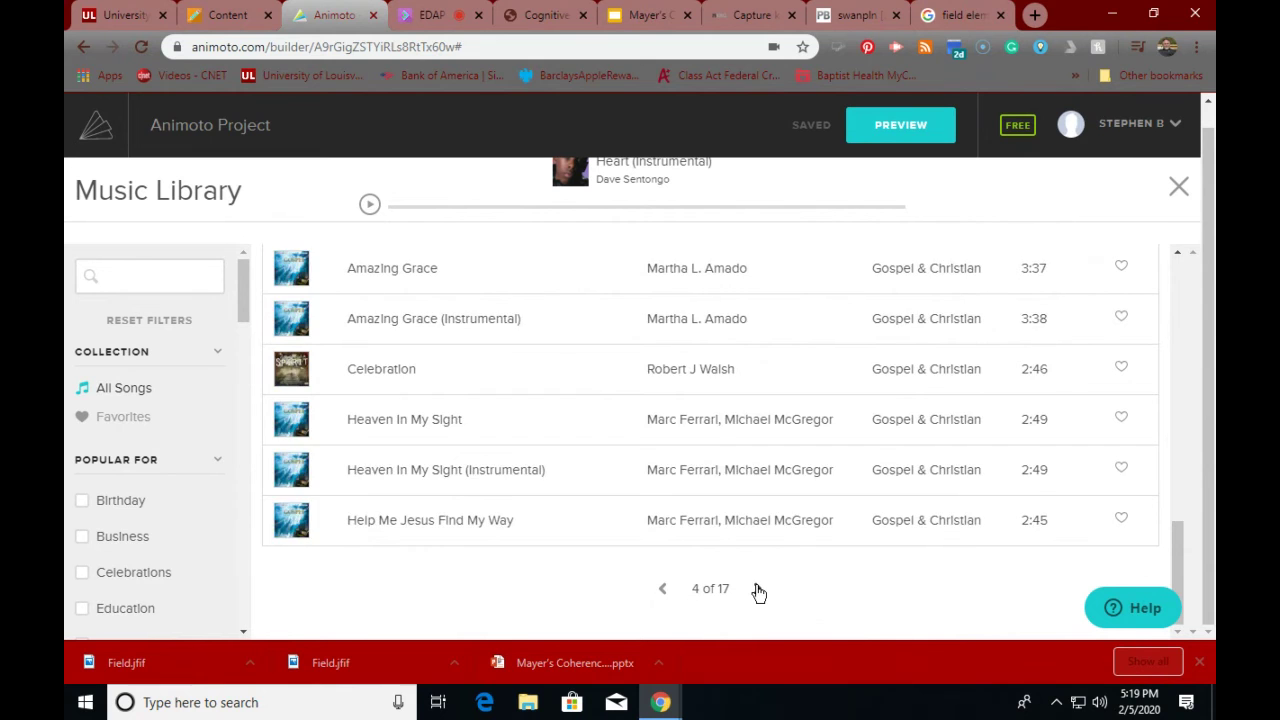
left_click(758, 590)
left_click(758, 590)
left_click(758, 590)
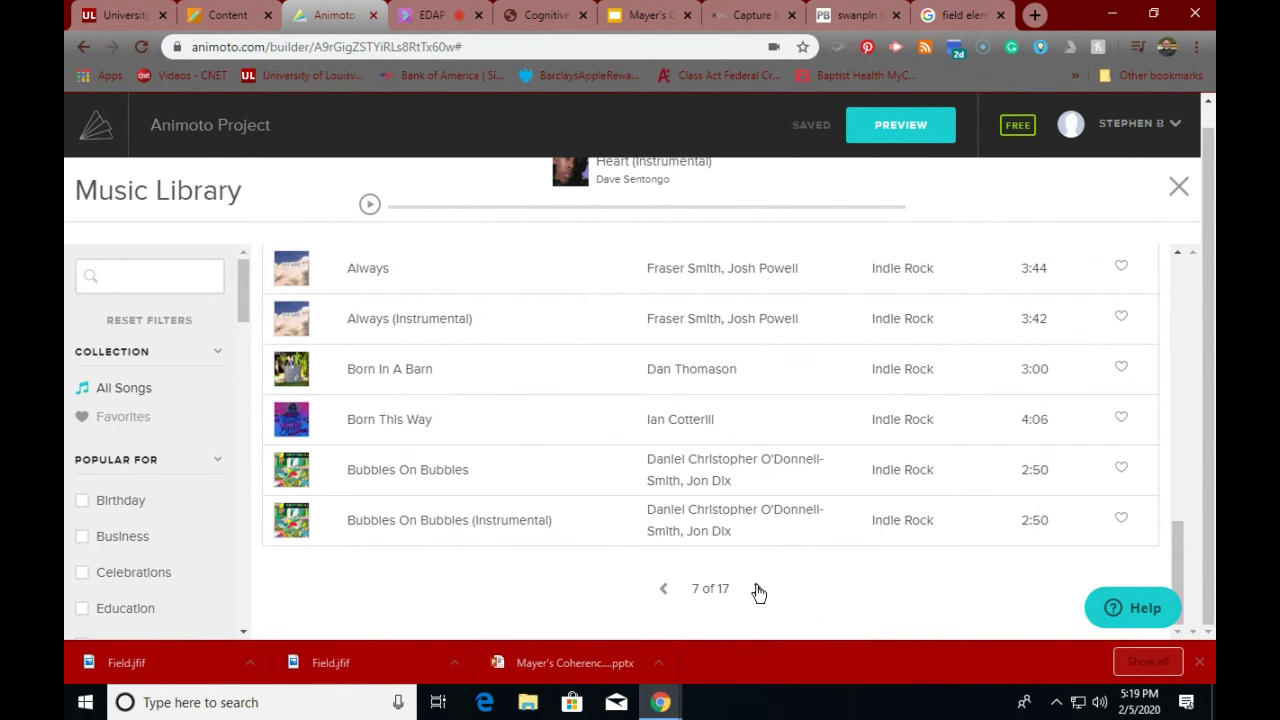
left_click(758, 590)
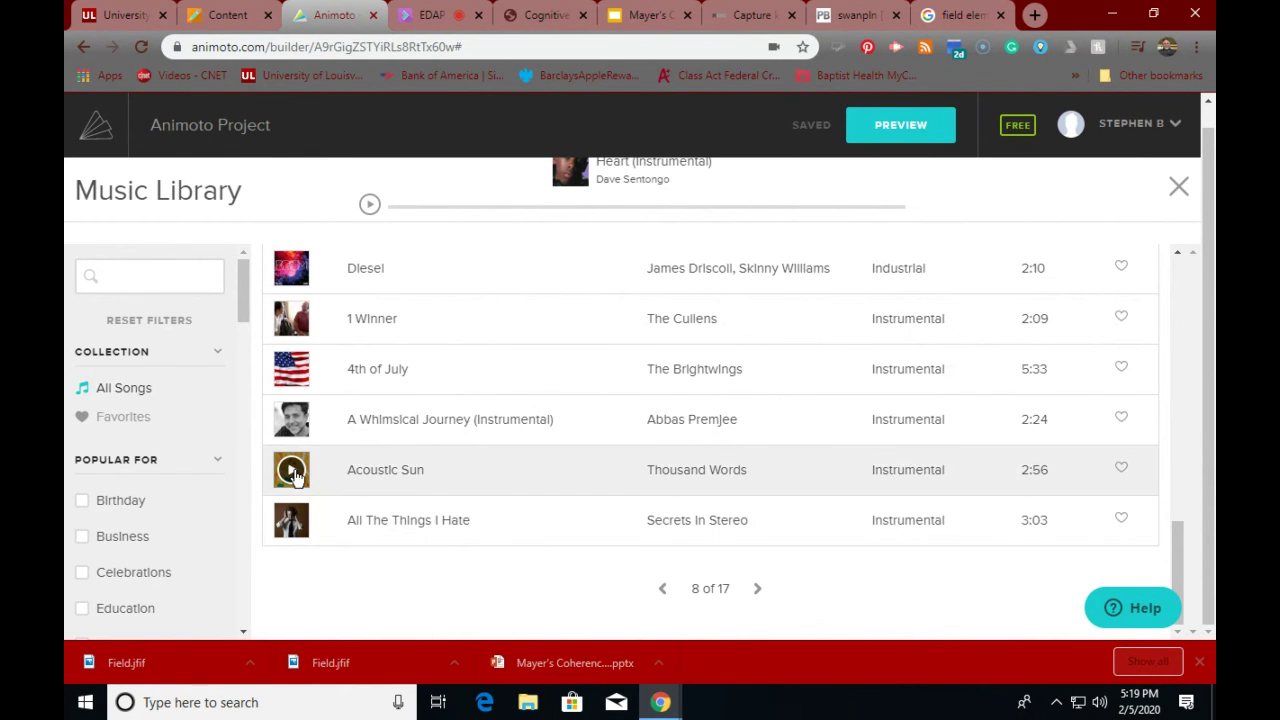
left_click(282, 474)
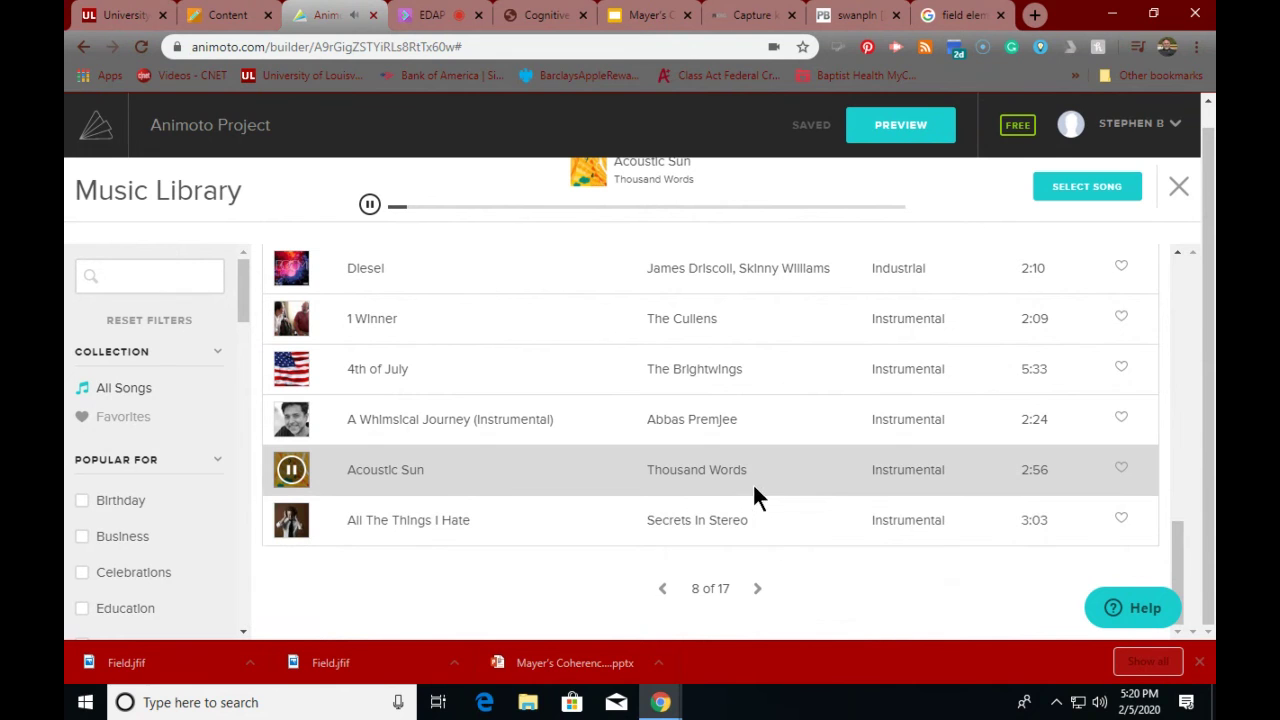
left_click(1061, 190)
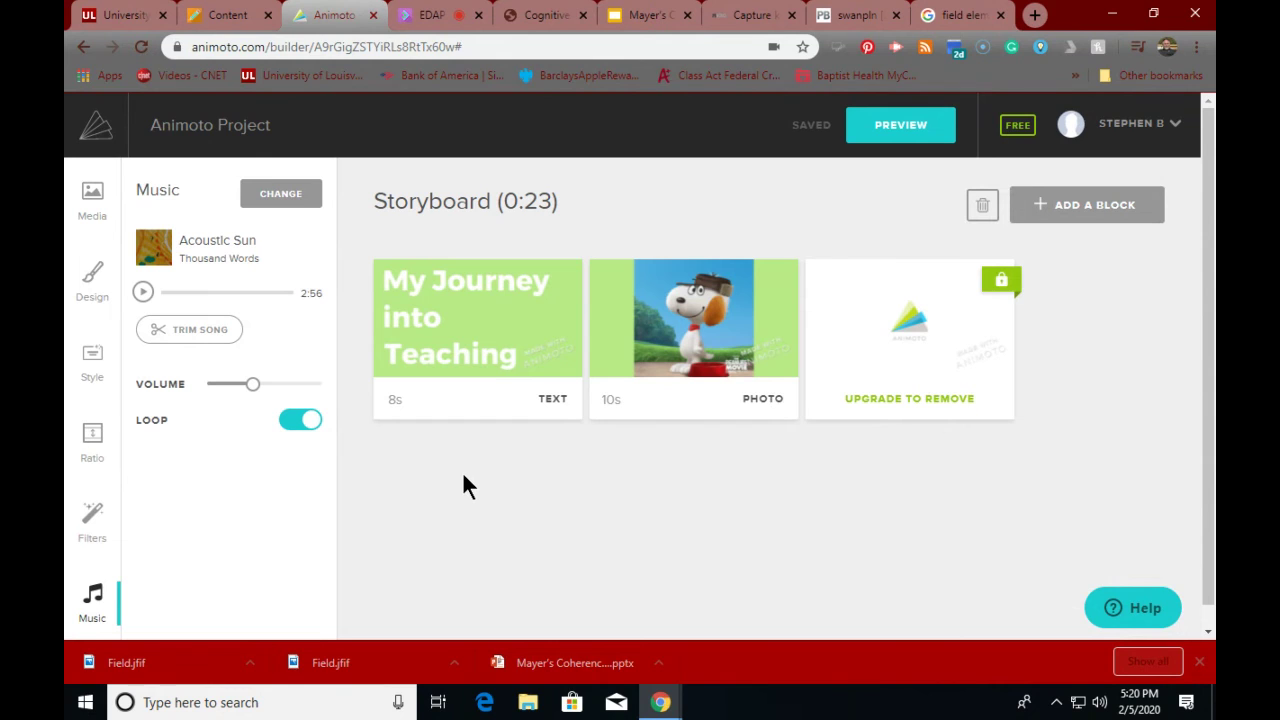
- Preview the whole video and proceed to producing it
left_click(880, 125)
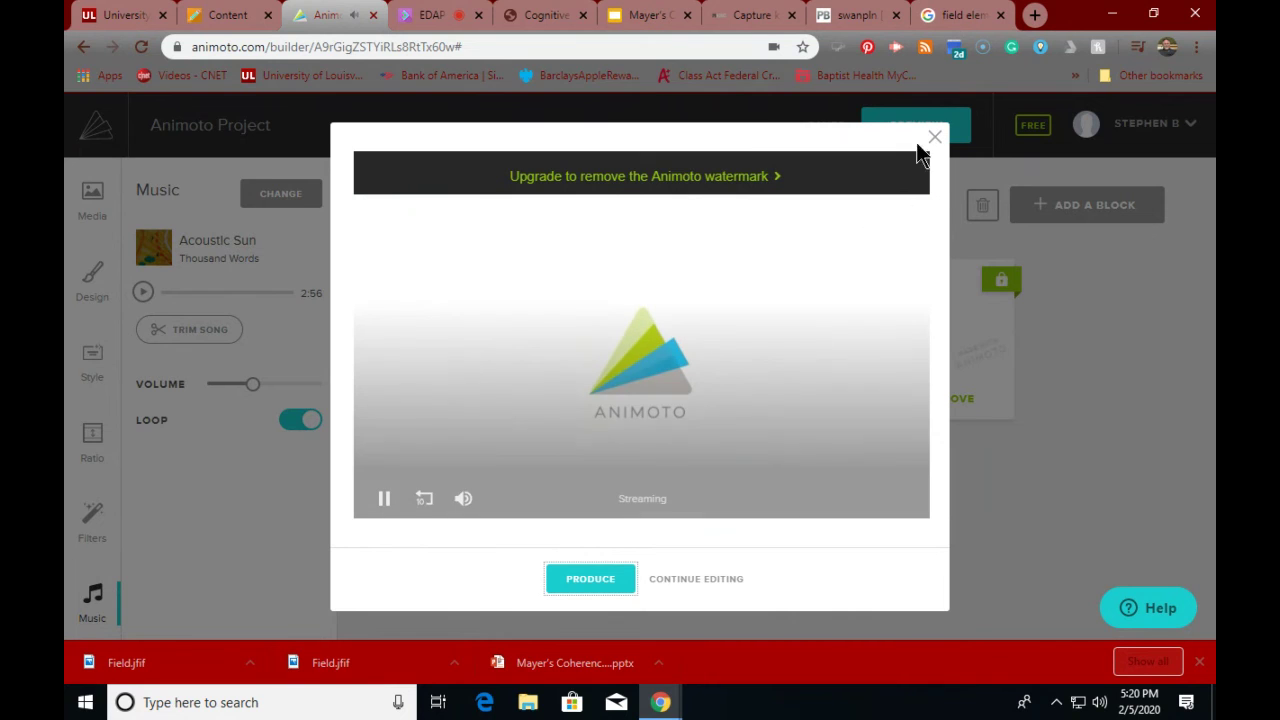
left_click(935, 136)
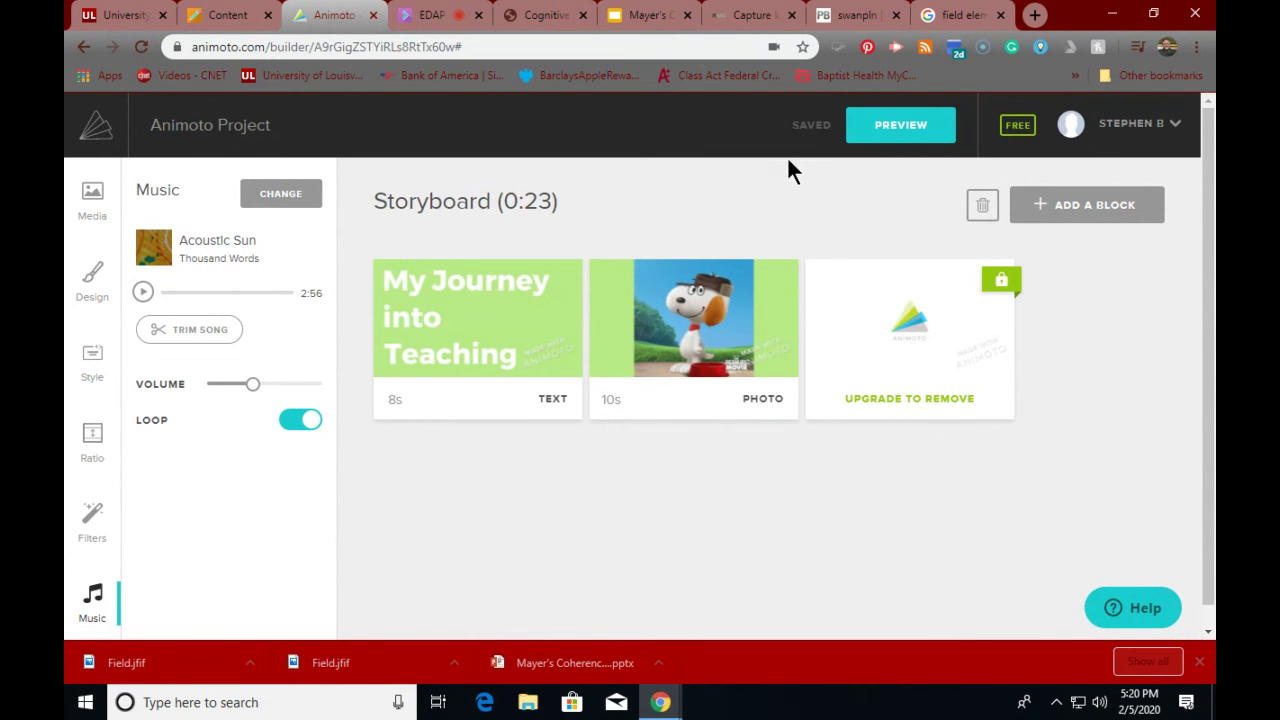
left_click(893, 138)
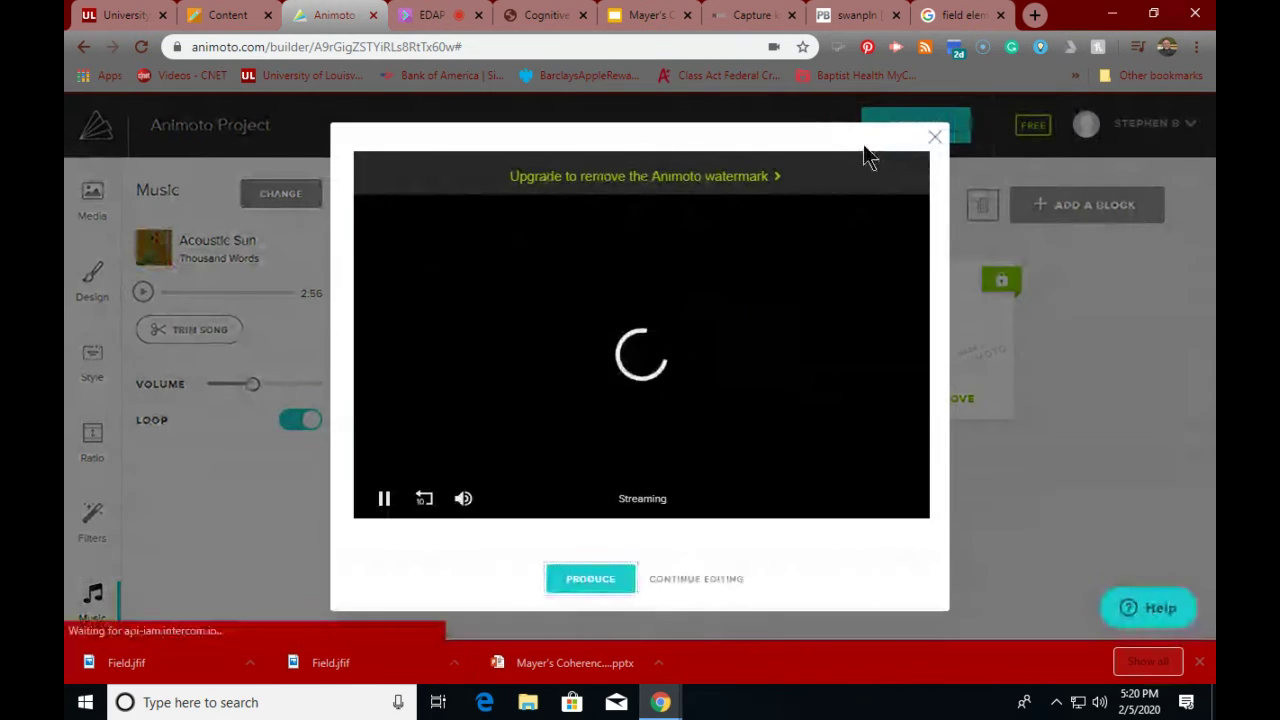
left_click(595, 579)
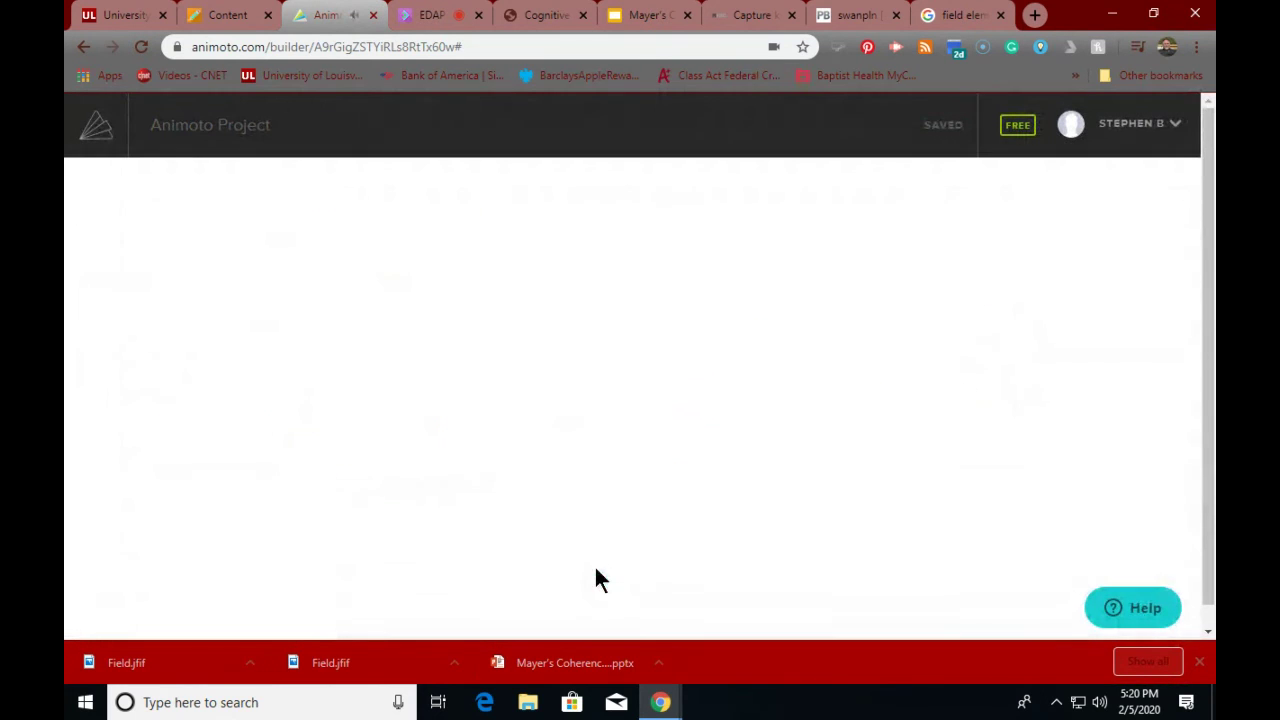
- Clear the default title of the video in the production details
left_click(522, 350)
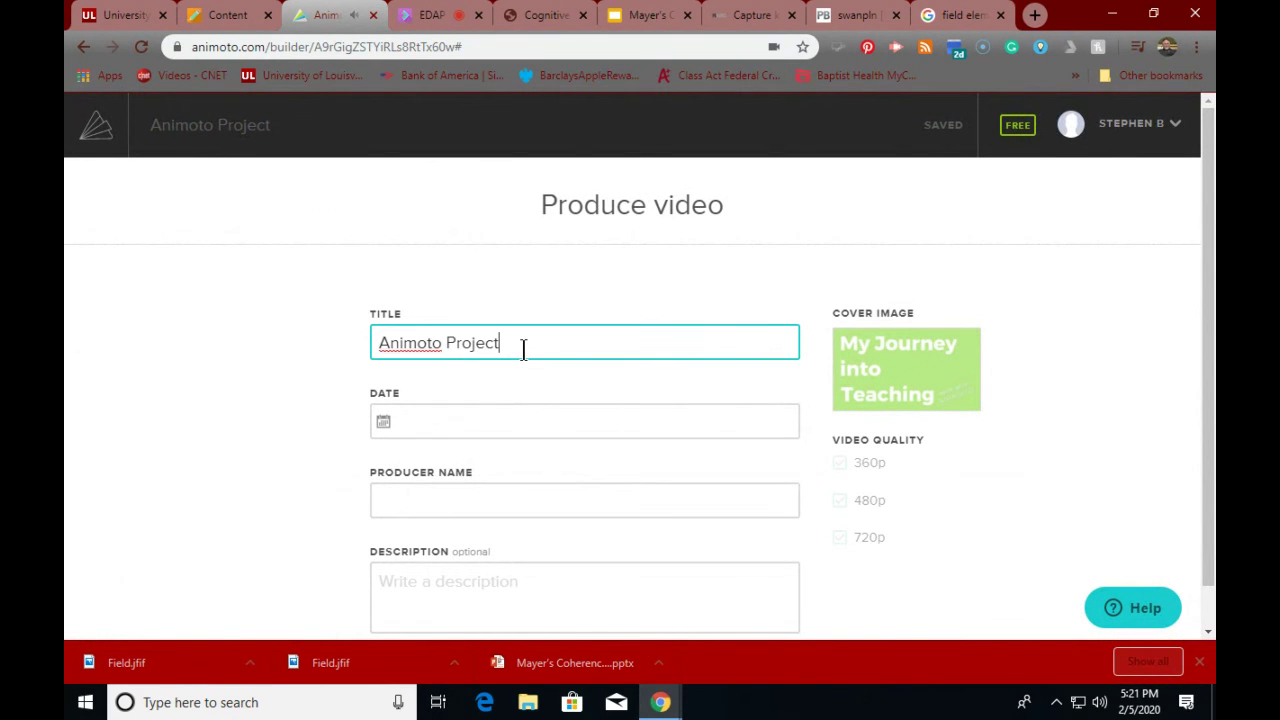
type("MyJourney")
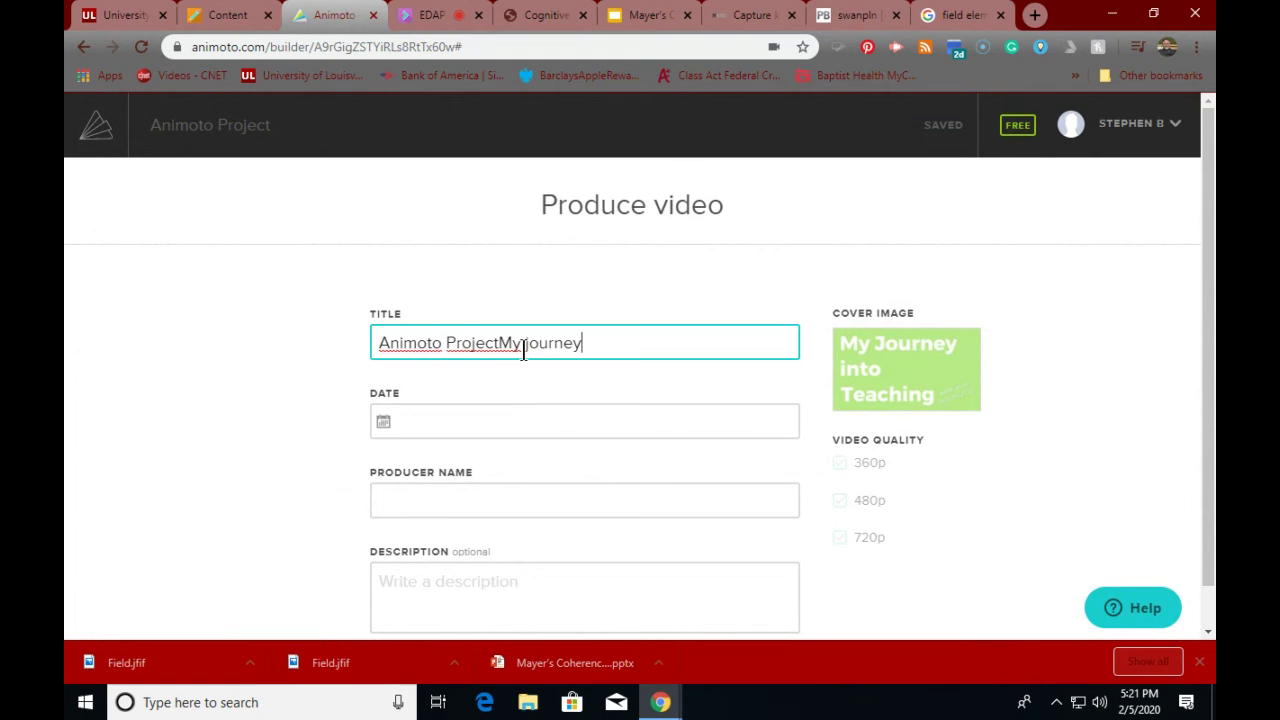
key("BackSpace")
key("BackSpace")
key("BackSpace")
key("BackSpace")
key("BackSpace")
key("BackSpace")
key("BackSpace")
key("BackSpace")
key("BackSpace")
key("BackSpace")
key("BackSpace")
key("BackSpace")
key("BackSpace")
key("BackSpace")
key("BackSpace")
key("BackSpace")
key("BackSpace")
key("BackSpace")
key("BackSpace")
key("BackSpace")
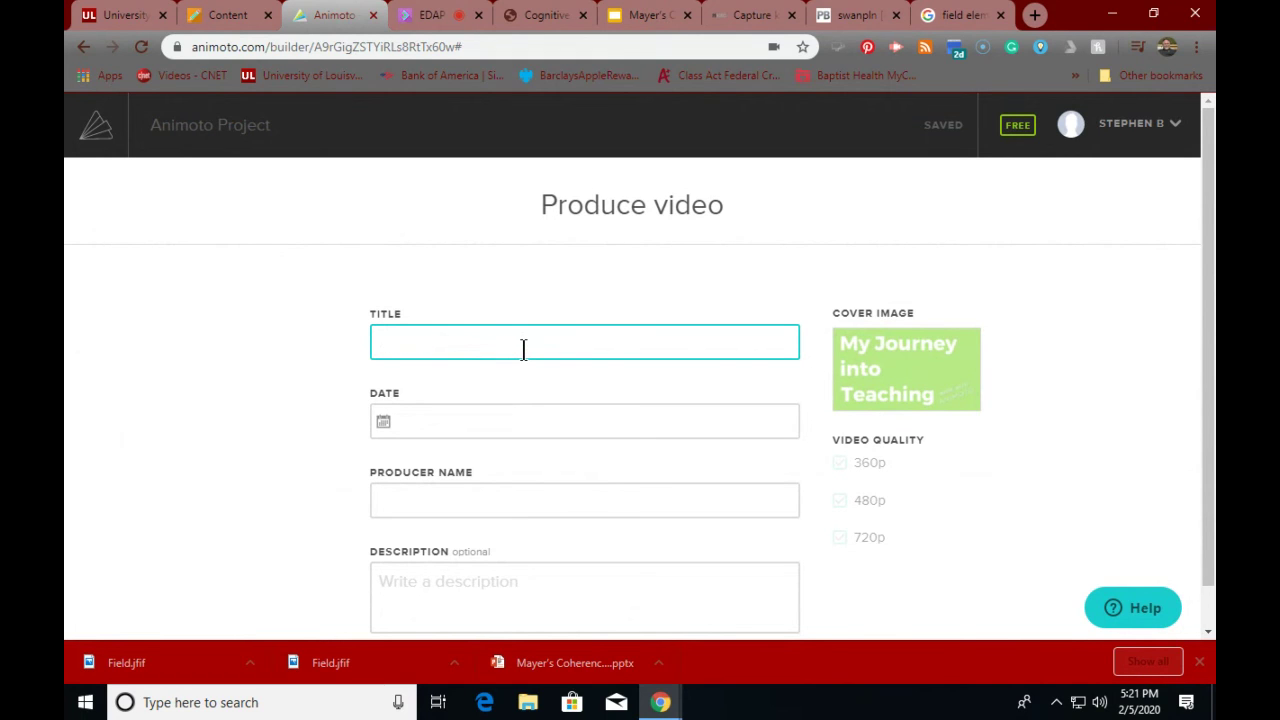
- Enter "My journey" followed by the producer's first name as the video title, and try to capitalize the J in journey
type("My journey Steve")
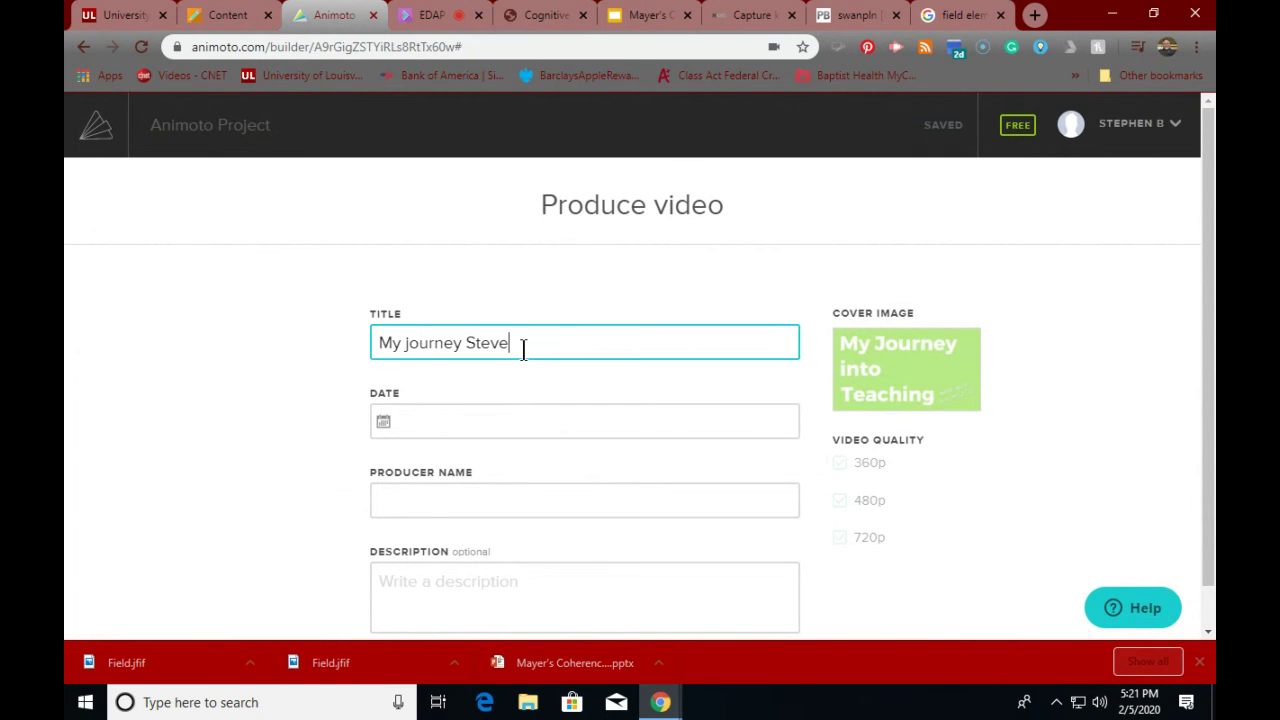
left_click(405, 343)
key("BackSpace")
type("J")
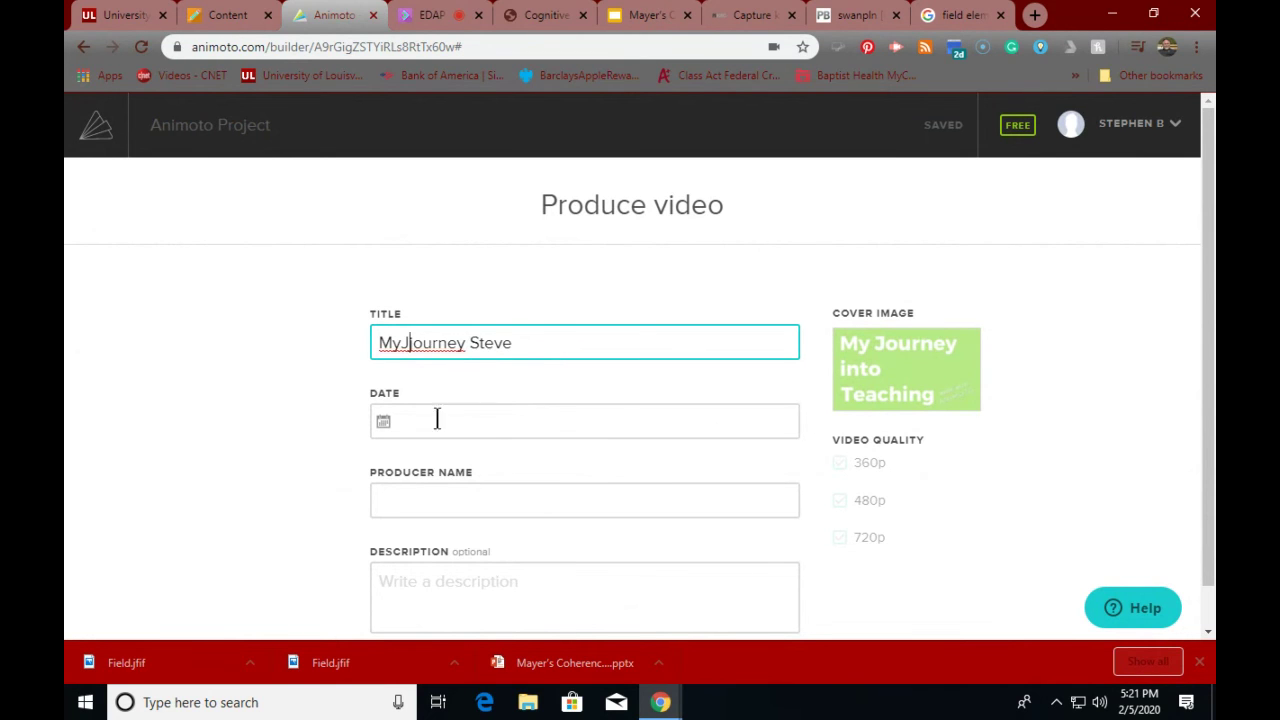
- Fill in the producer's full name from the saved suggestions and finish producing the video
scroll(483, 446, "down", 1)
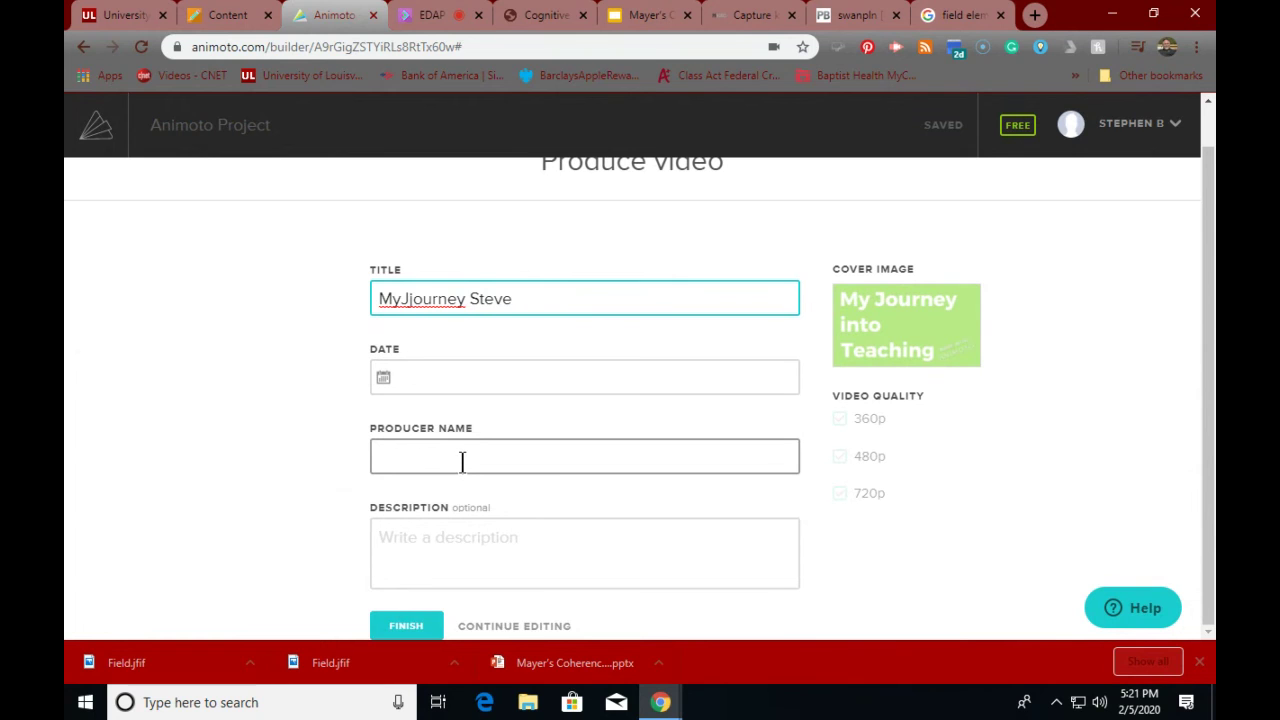
left_click(460, 456)
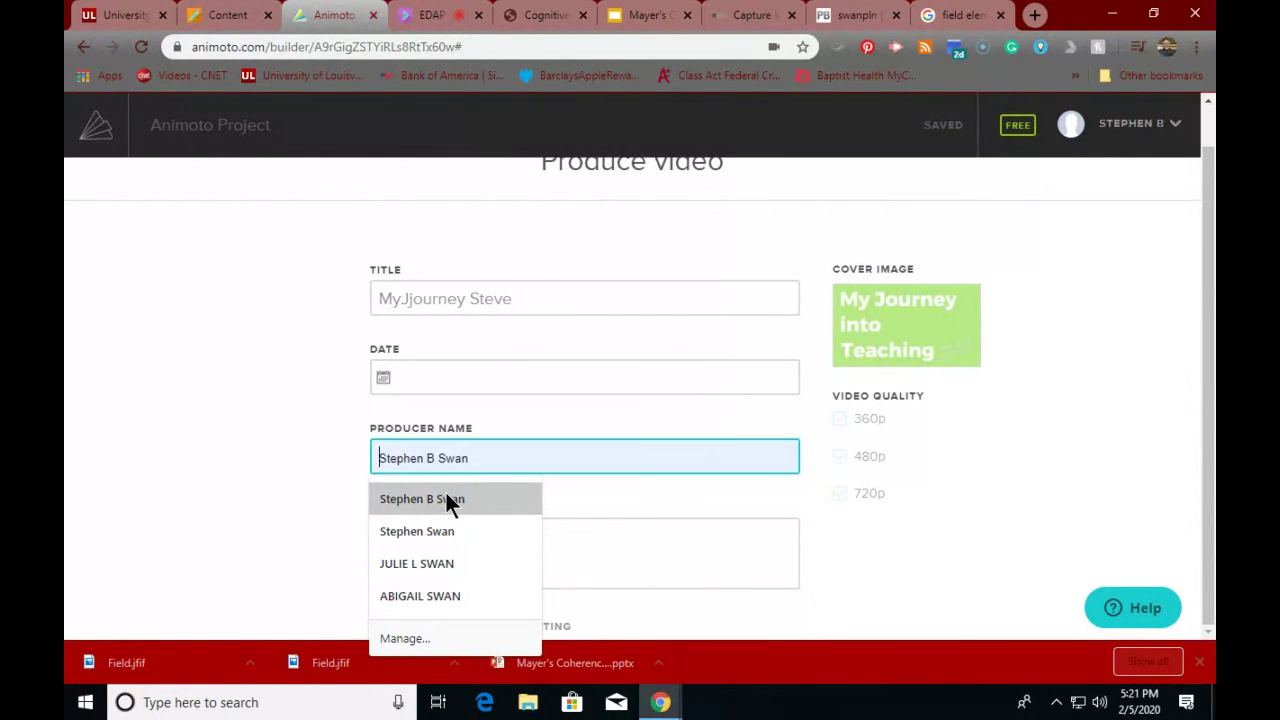
left_click(445, 497)
left_click(402, 627)
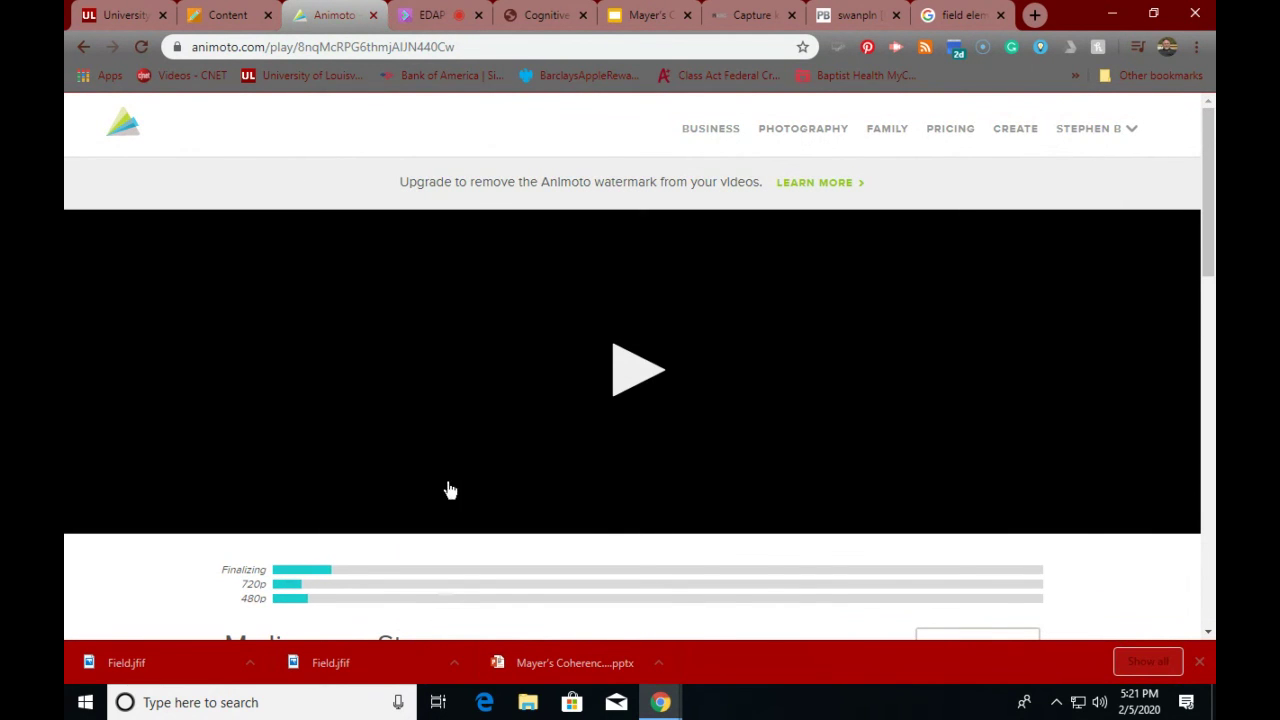
- Play the produced video on its page and watch the title and snoopy photo blocks
scroll(462, 476, "down", 3)
scroll(470, 465, "down", 1)
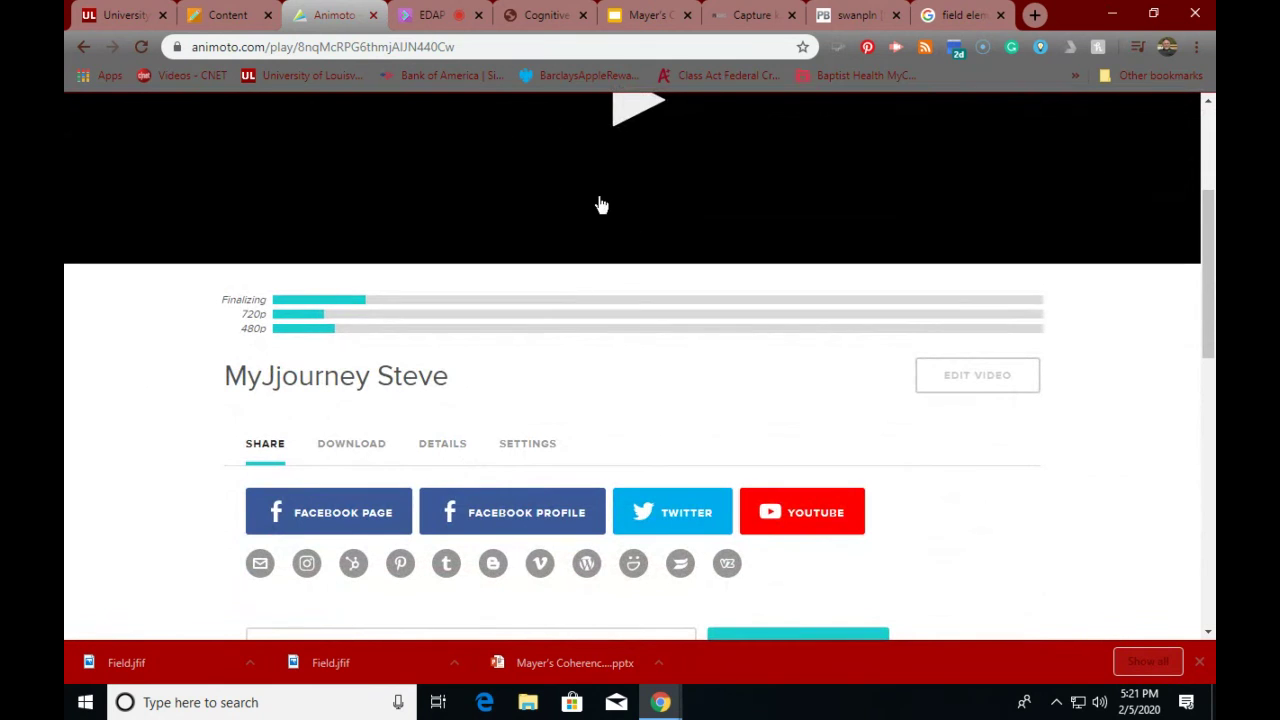
left_click(638, 127)
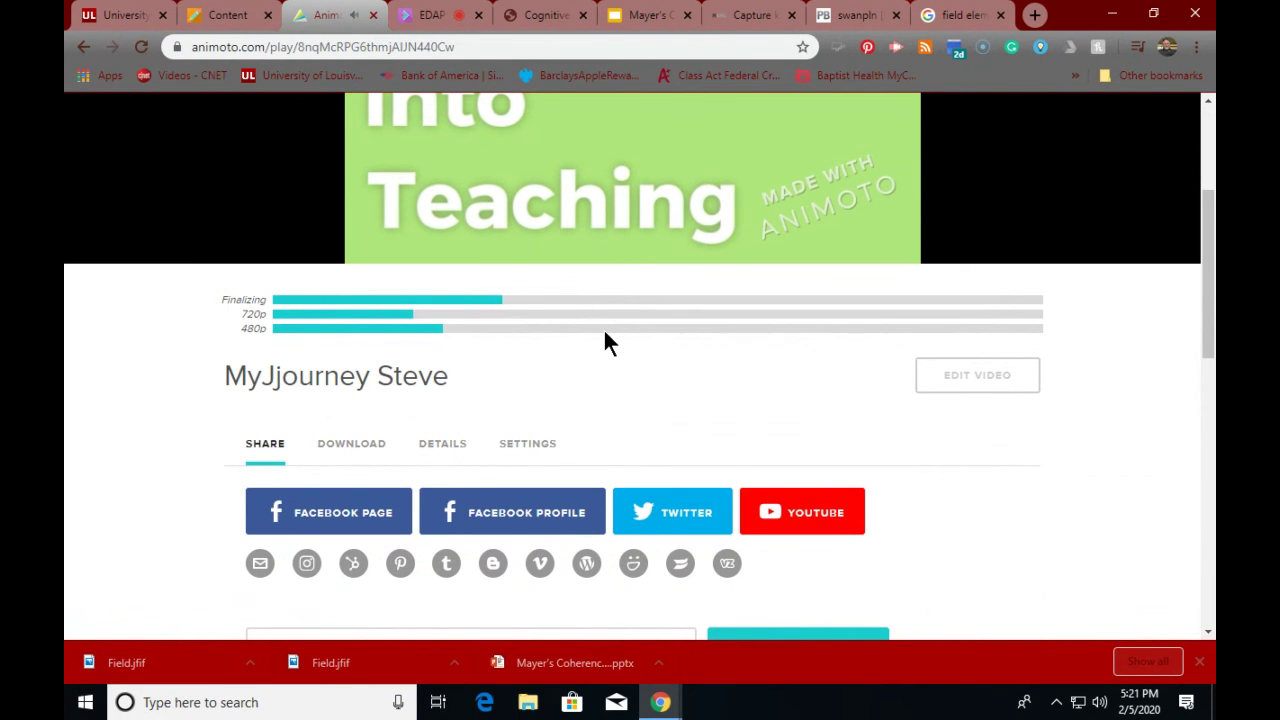
scroll(605, 333, "up", 1)
scroll(603, 327, "up", 2)
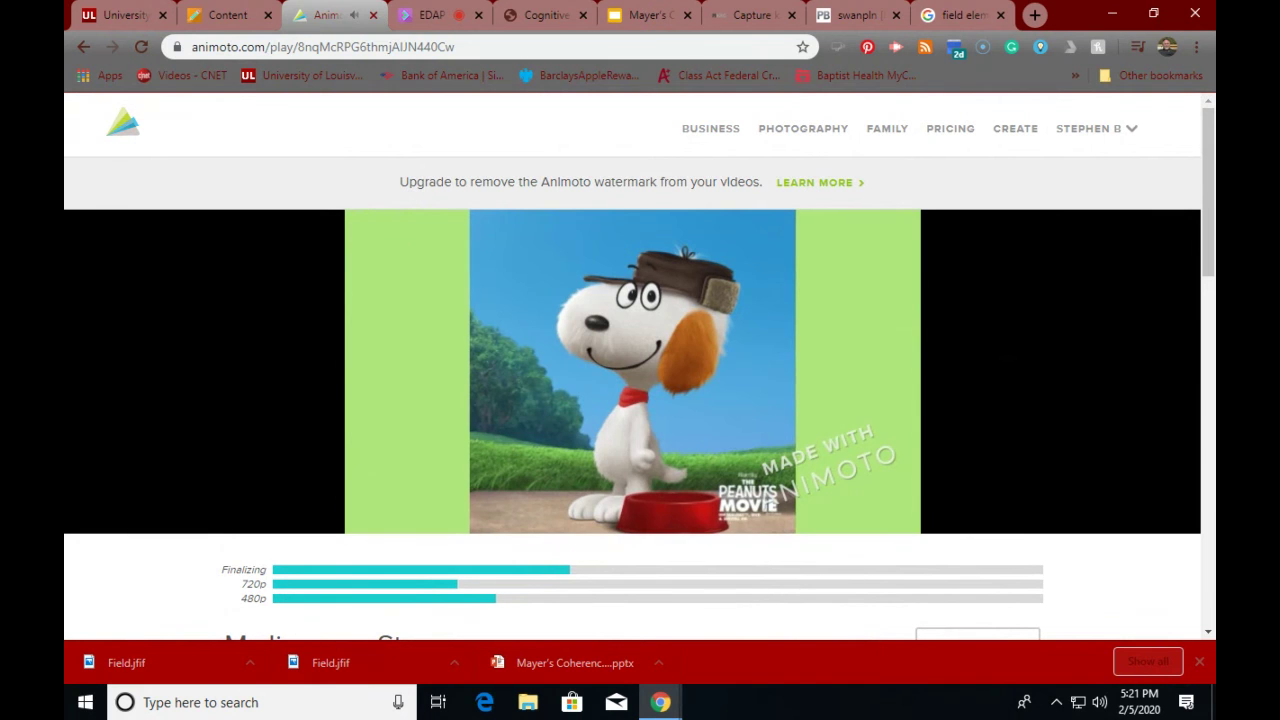
mouse_move(612, 337)
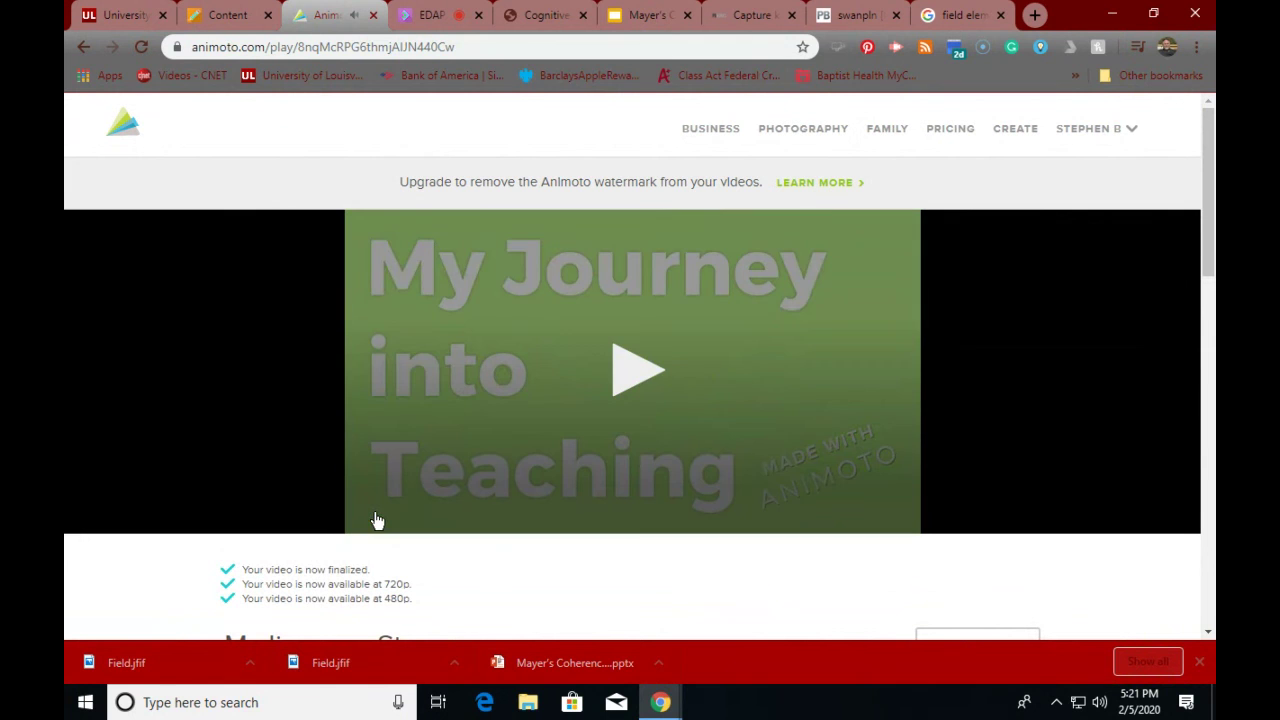
- Review the share link and embed code on the video's page, and switch to the PBworks wiki's FrontPage
scroll(115, 420, "down", 3)
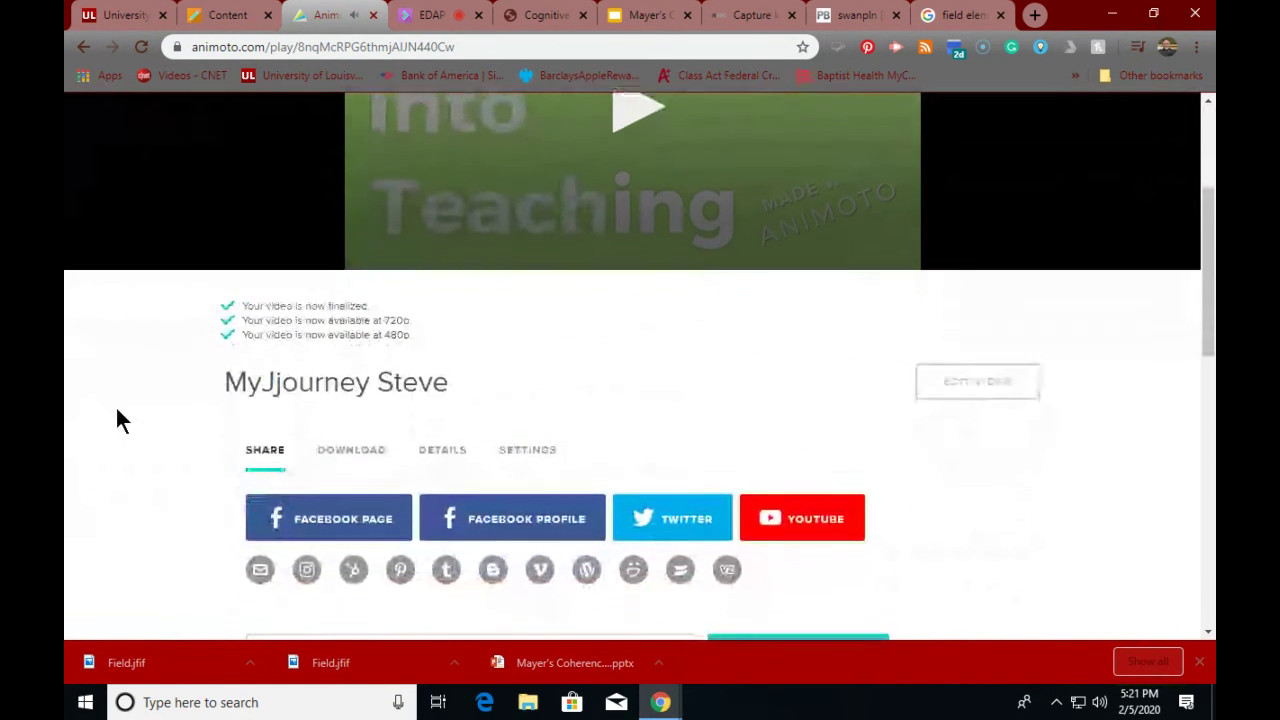
scroll(174, 432, "down", 1)
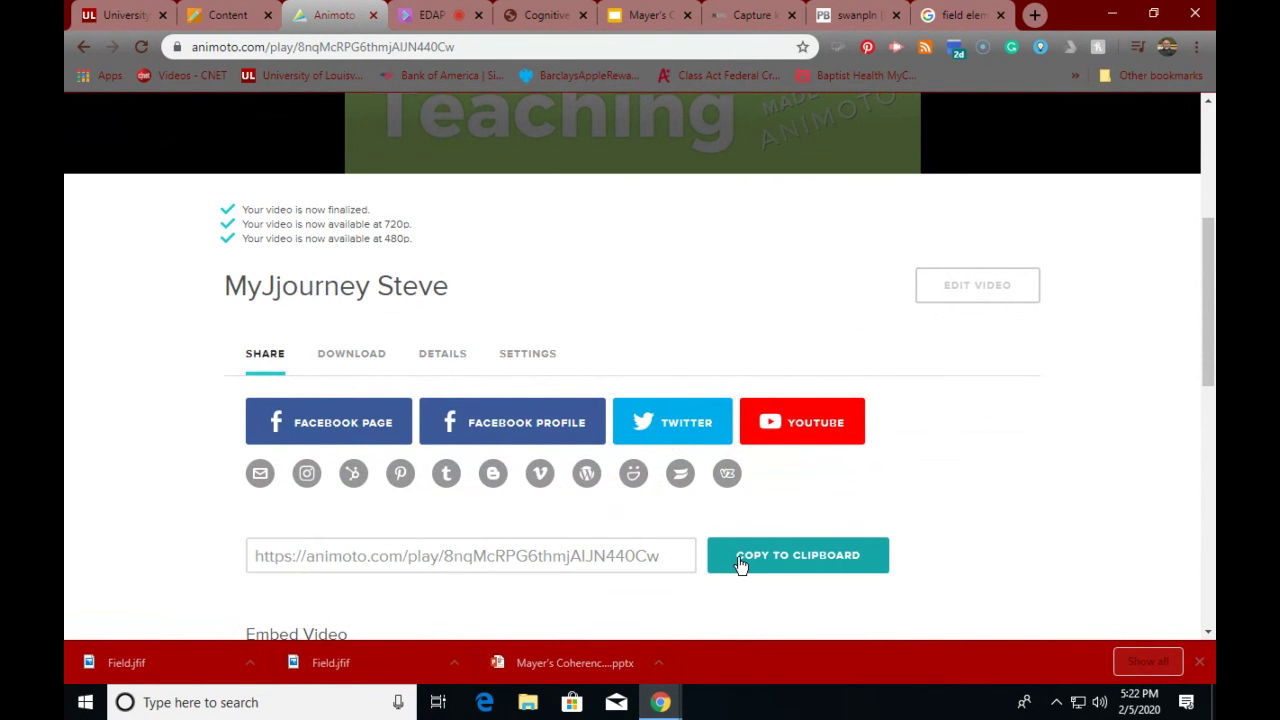
scroll(740, 565, "down", 2)
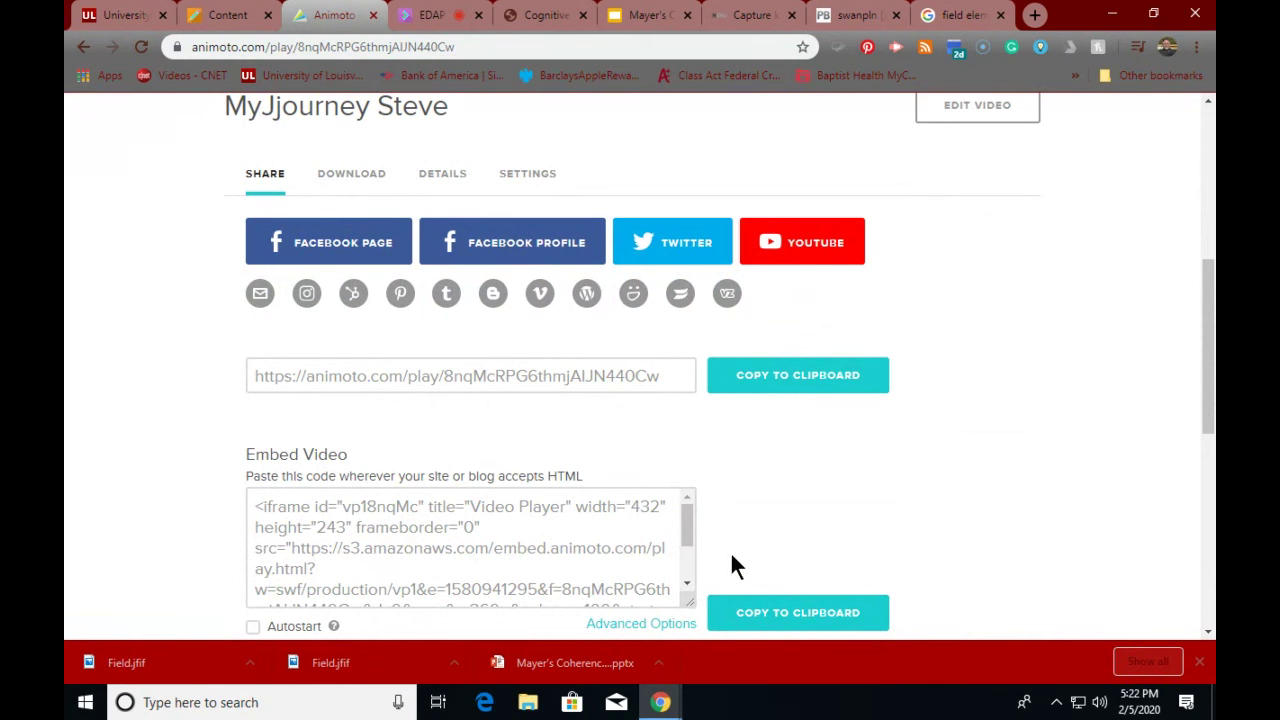
left_click(848, 18)
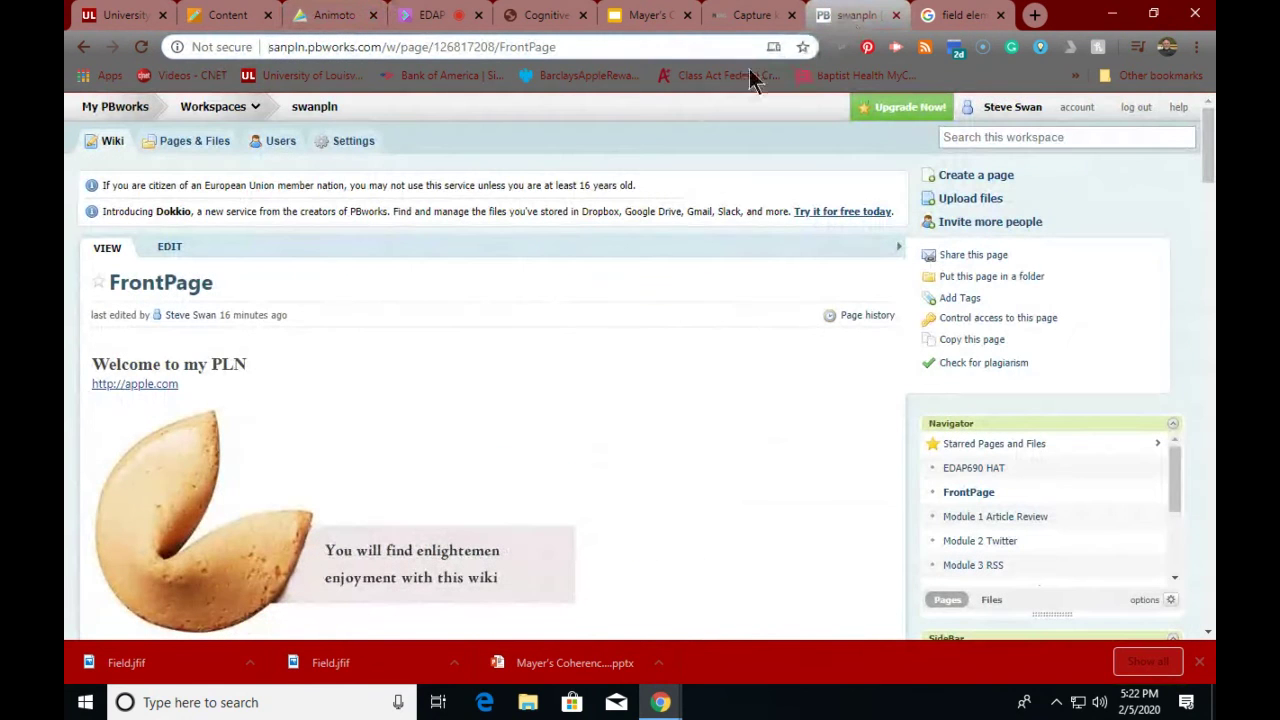
- Create a new blank page named "My Journey into Teaching" in the wiki workspace
left_click(182, 145)
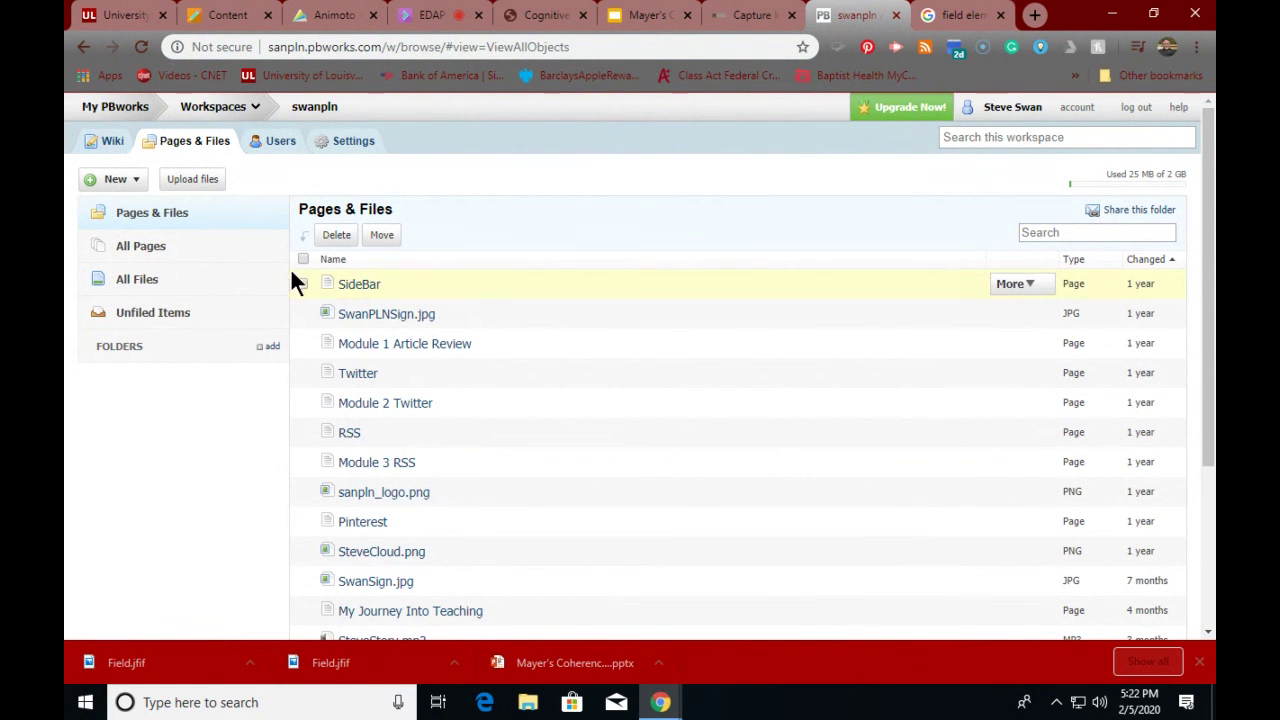
left_click(123, 182)
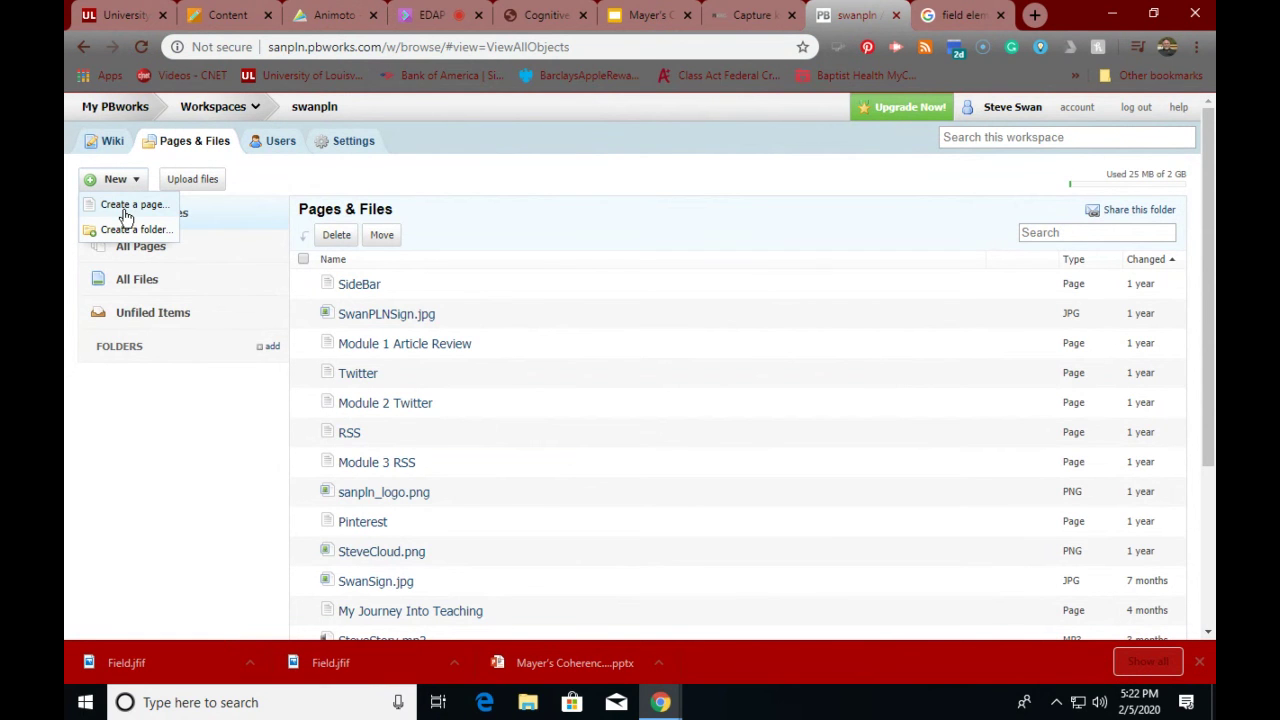
left_click(130, 205)
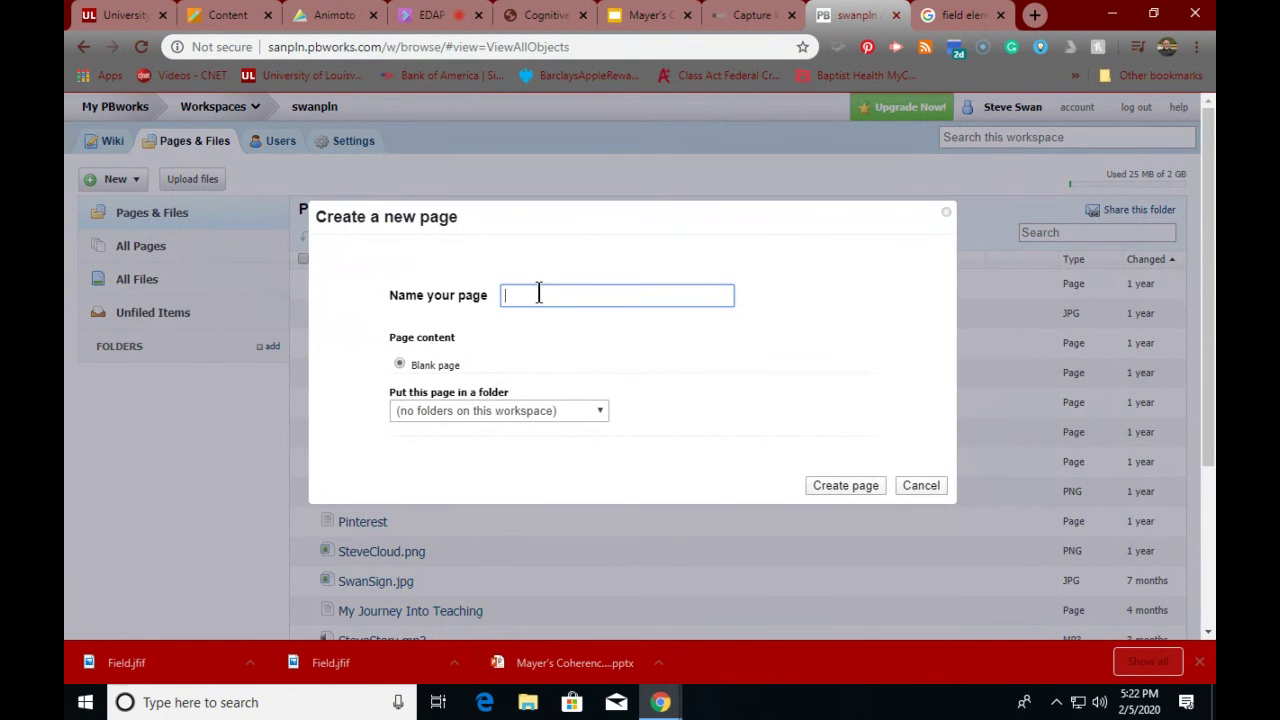
type("My Journey into Teaching")
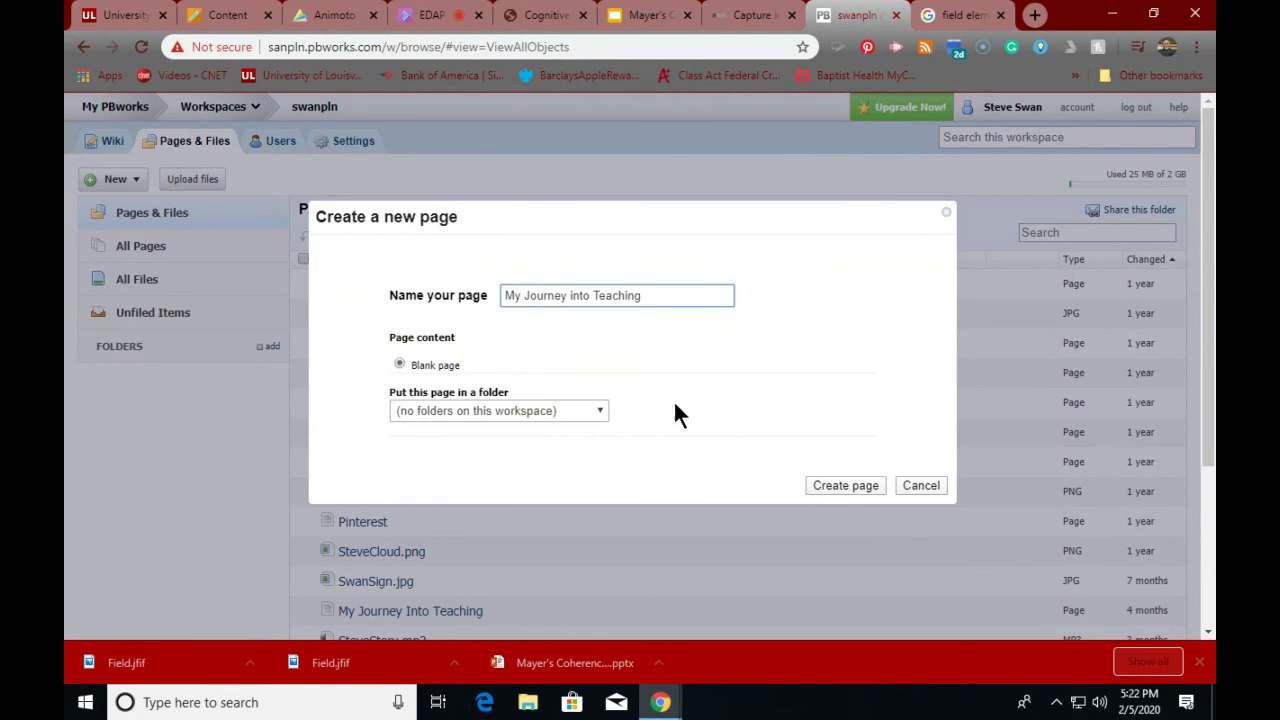
left_click(829, 485)
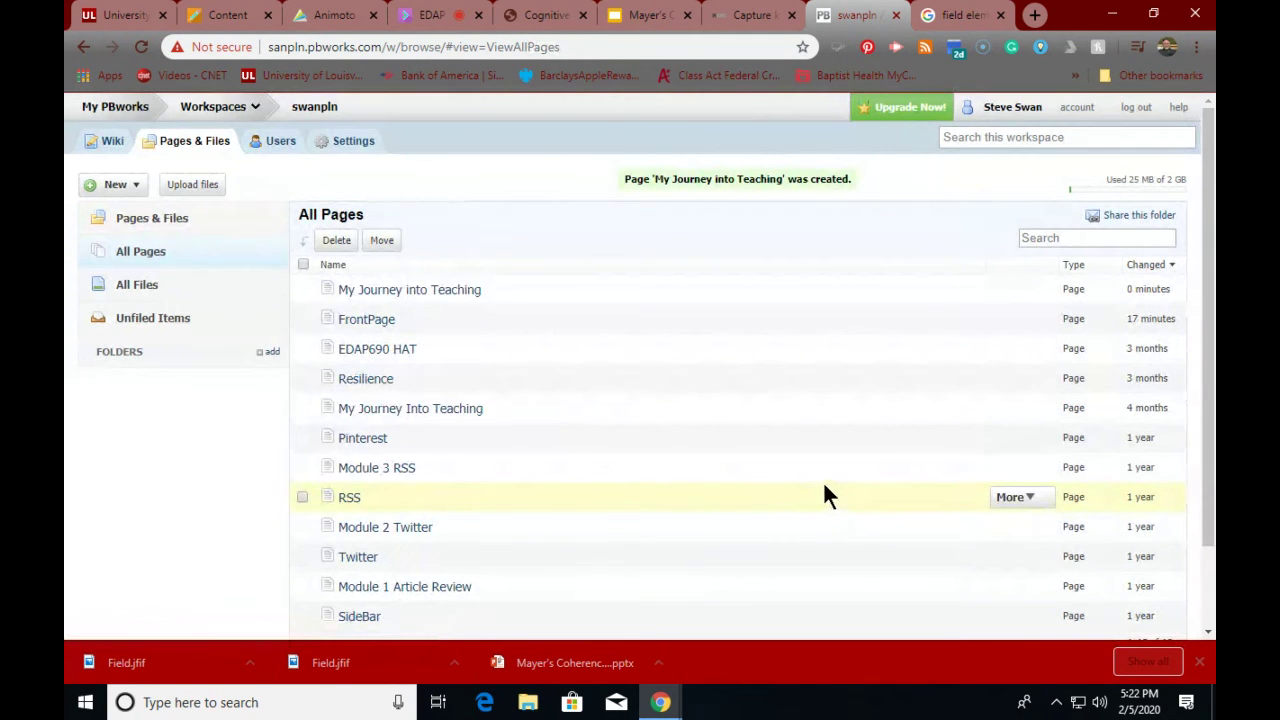
- Open the new My Journey into Teaching page for editing and enter "Module 3:" as its first line
left_click(414, 290)
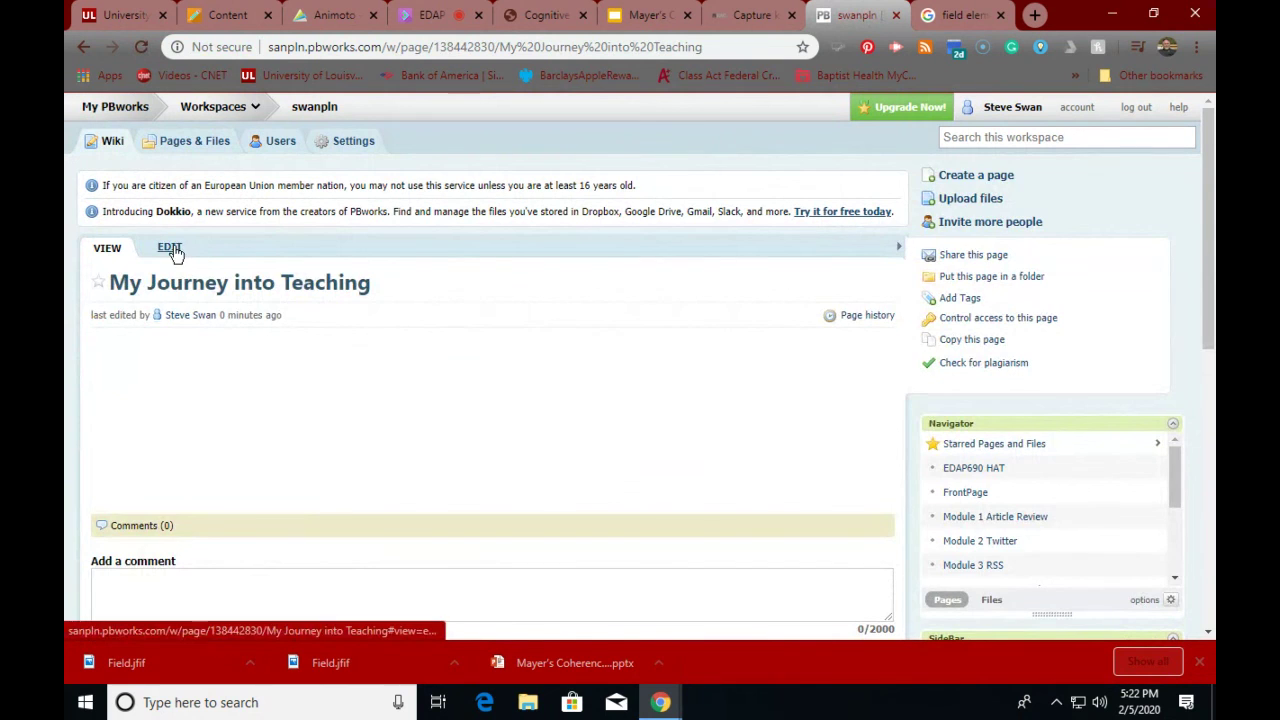
left_click(170, 247)
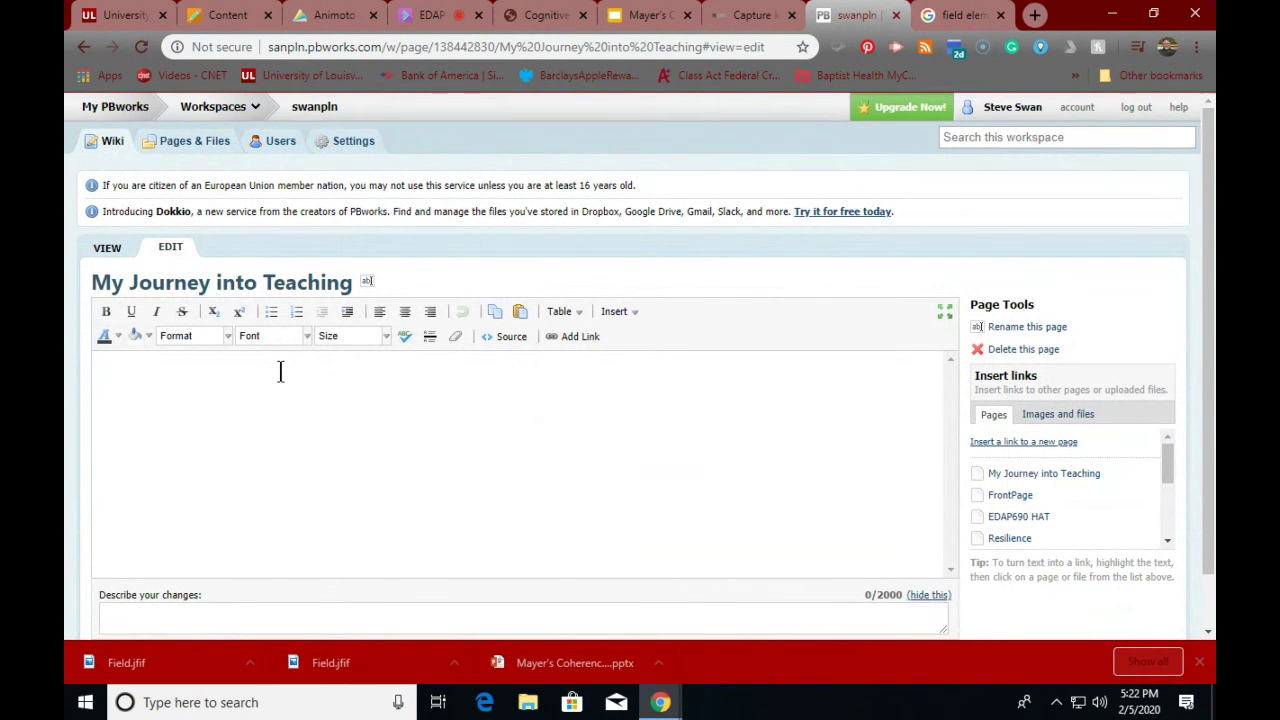
type("Module 3:")
key("Return")
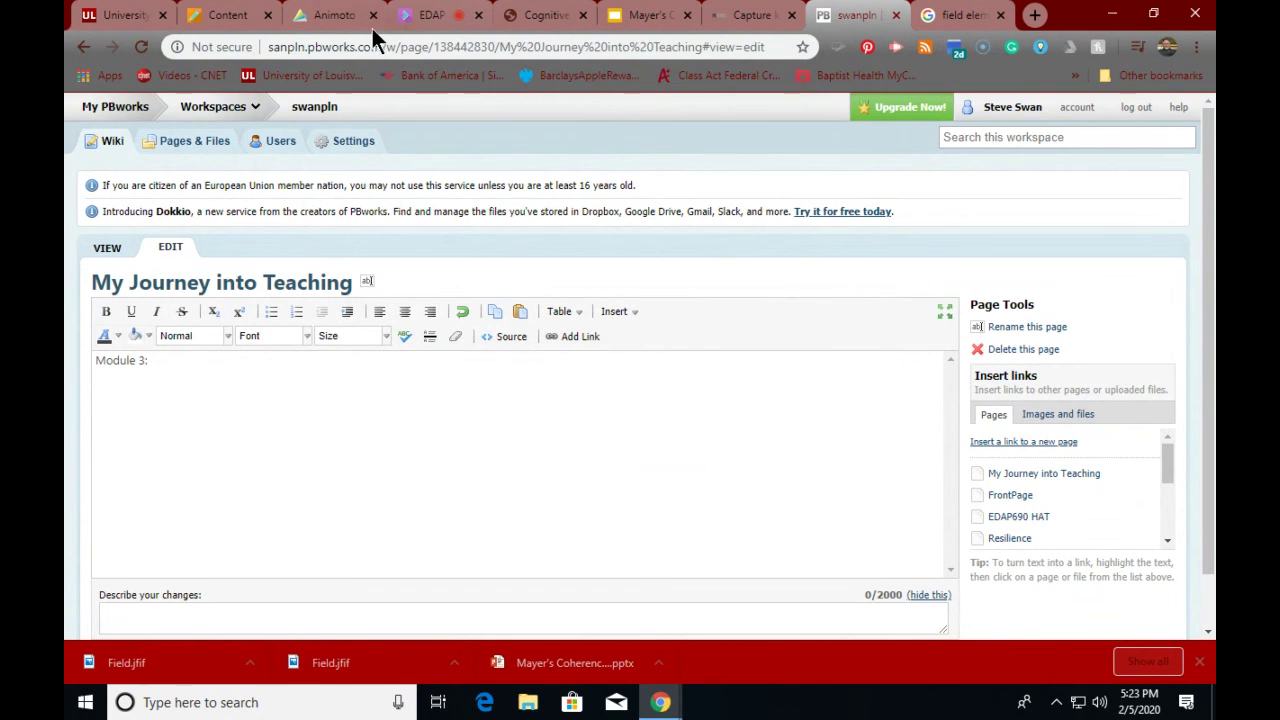
- Switch to the Animoto video page and copy the video's embed code
left_click(331, 15)
left_click(512, 536)
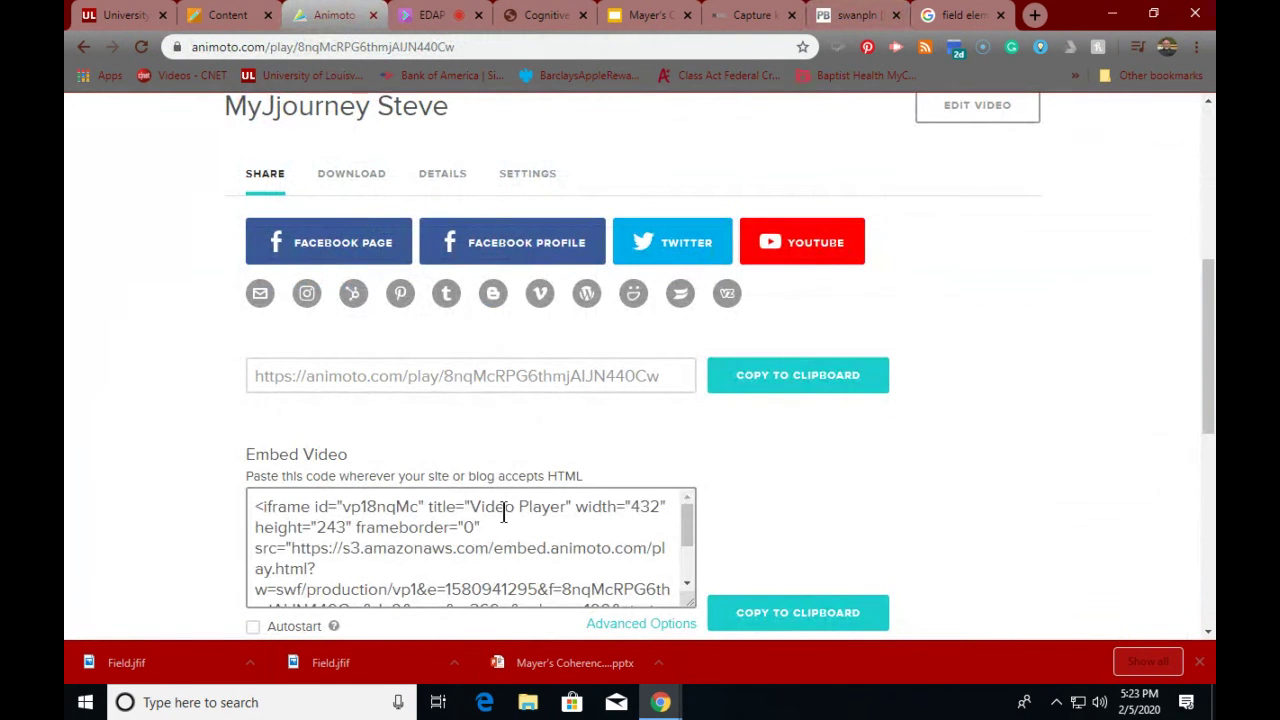
scroll(502, 546, "down", 2)
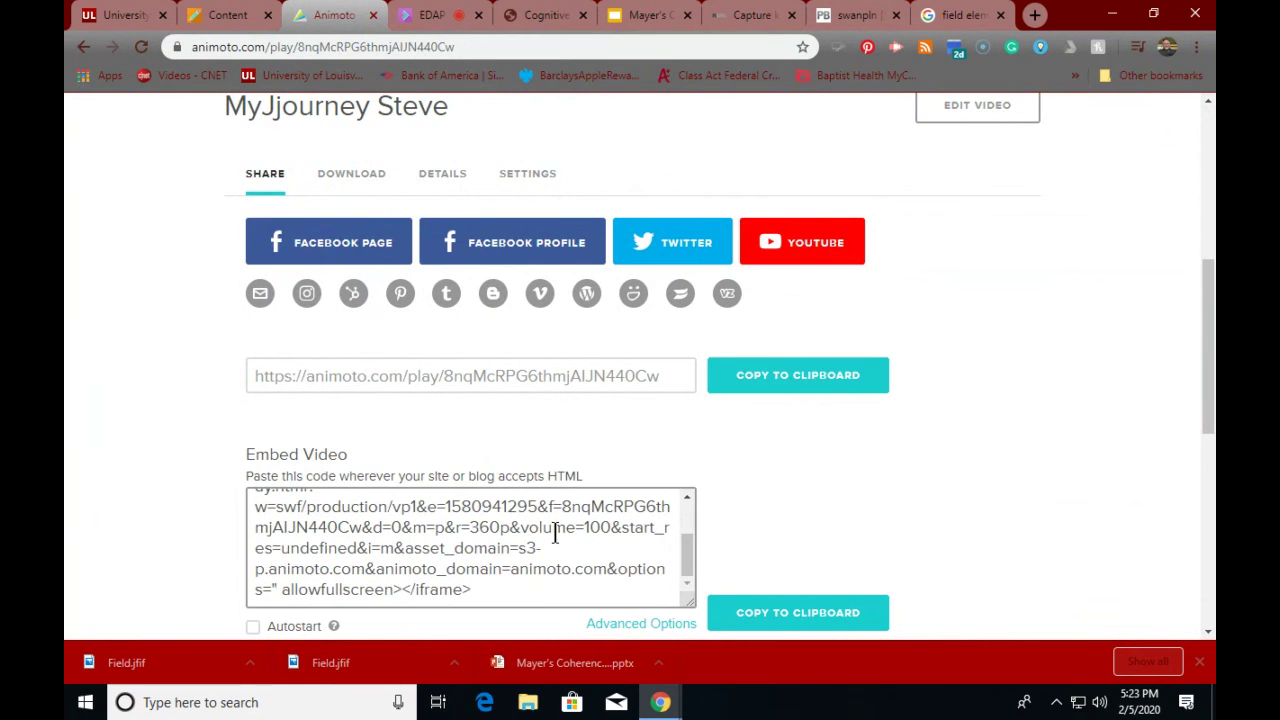
scroll(555, 530, "down", 2)
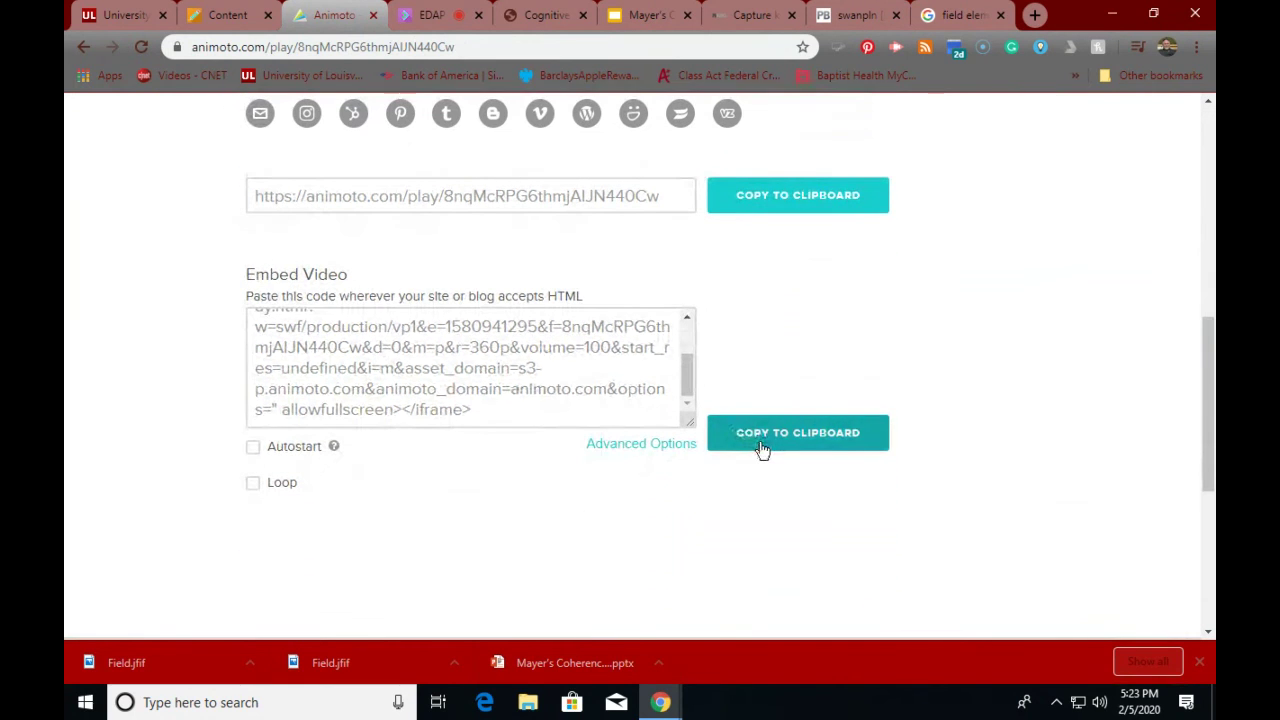
left_click(760, 446)
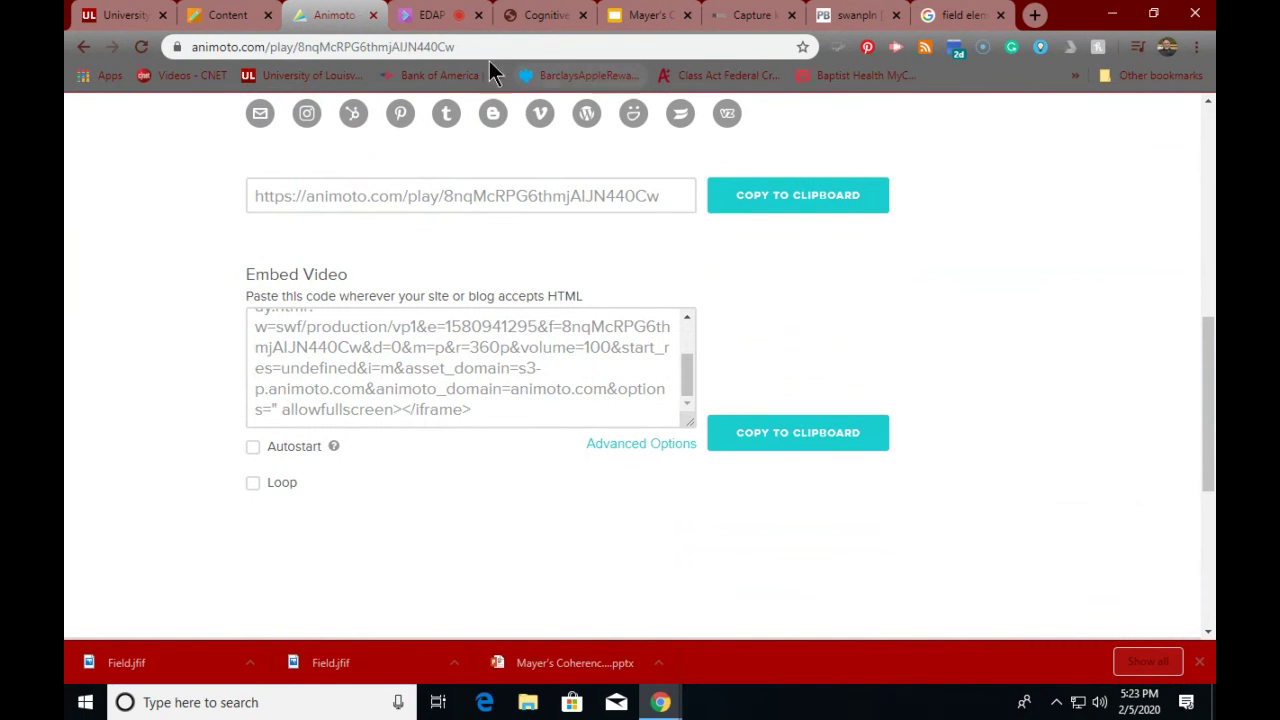
- Return to the PBworks page and insert the copied embed code as an HTML/JavaScript plugin below the Module 3 line
left_click(849, 16)
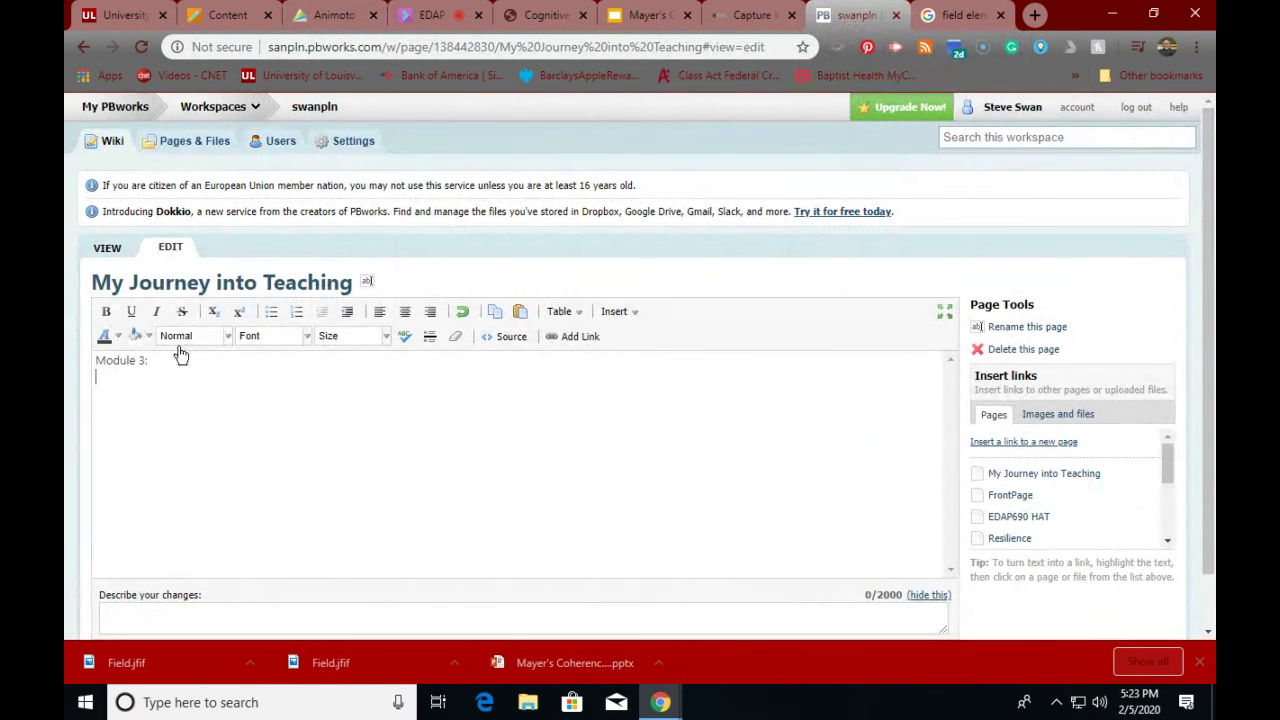
left_click(630, 313)
mouse_move(646, 466)
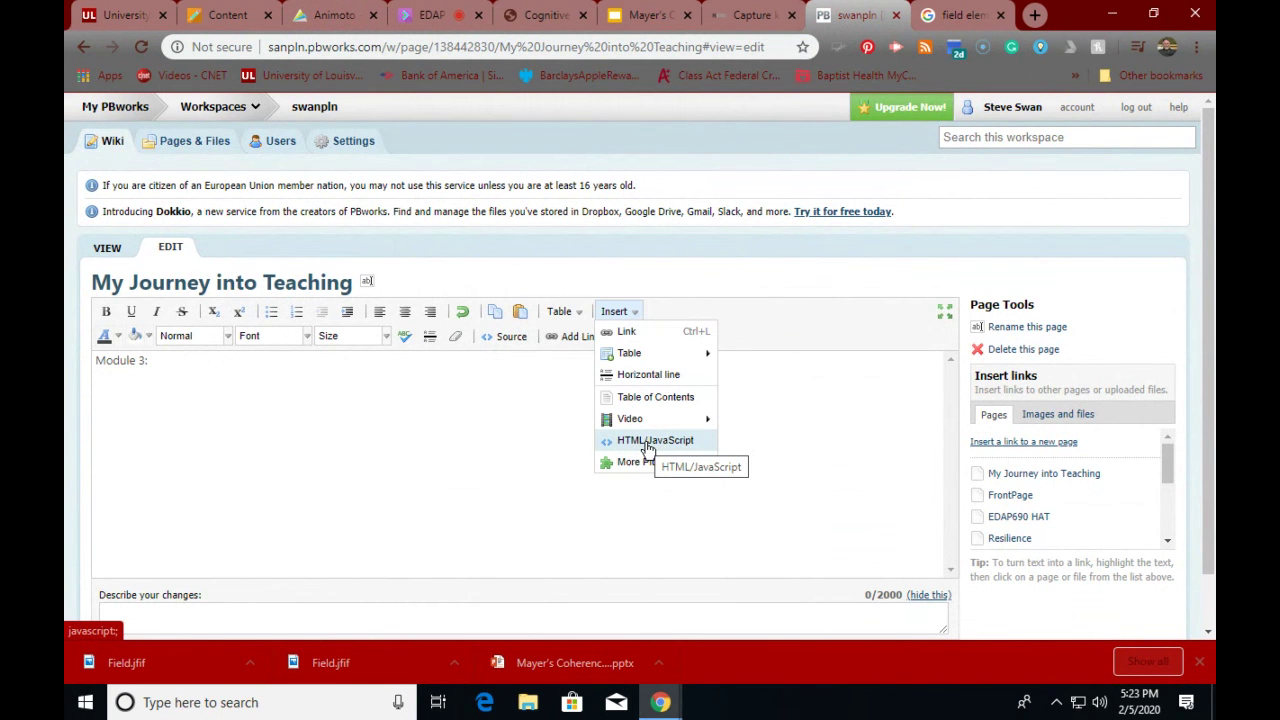
left_click(647, 441)
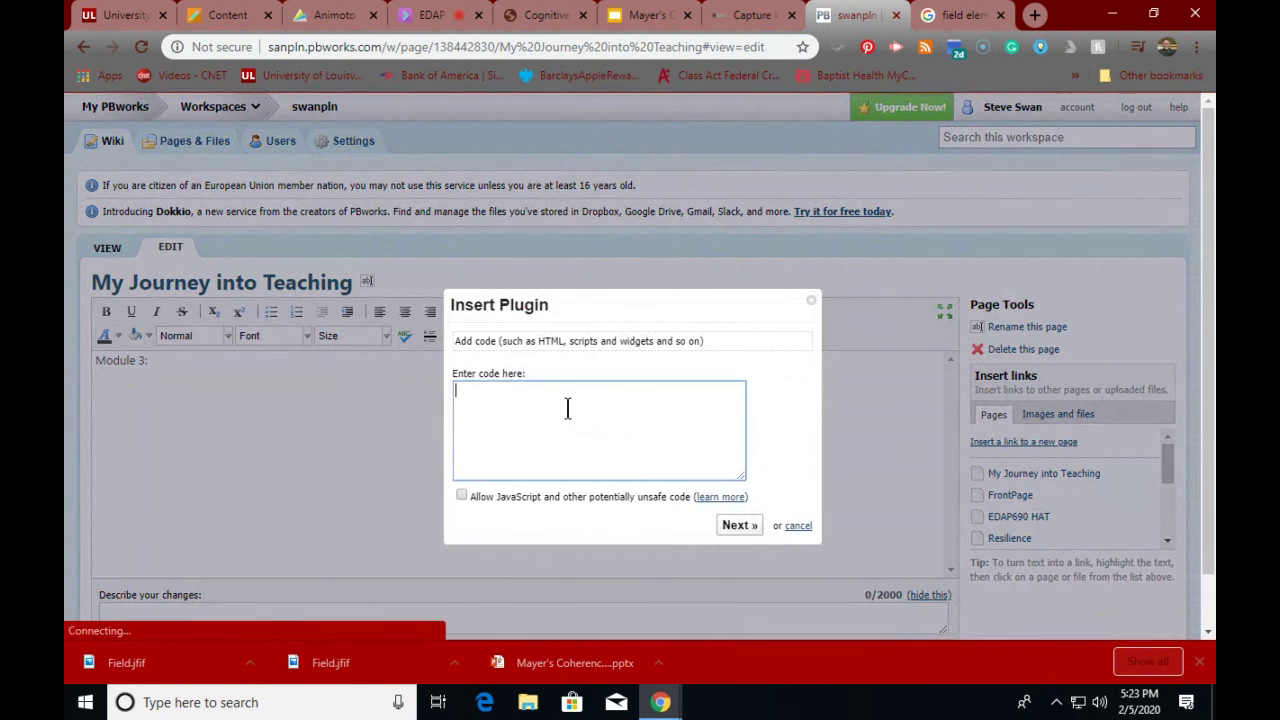
key("ctrl+v")
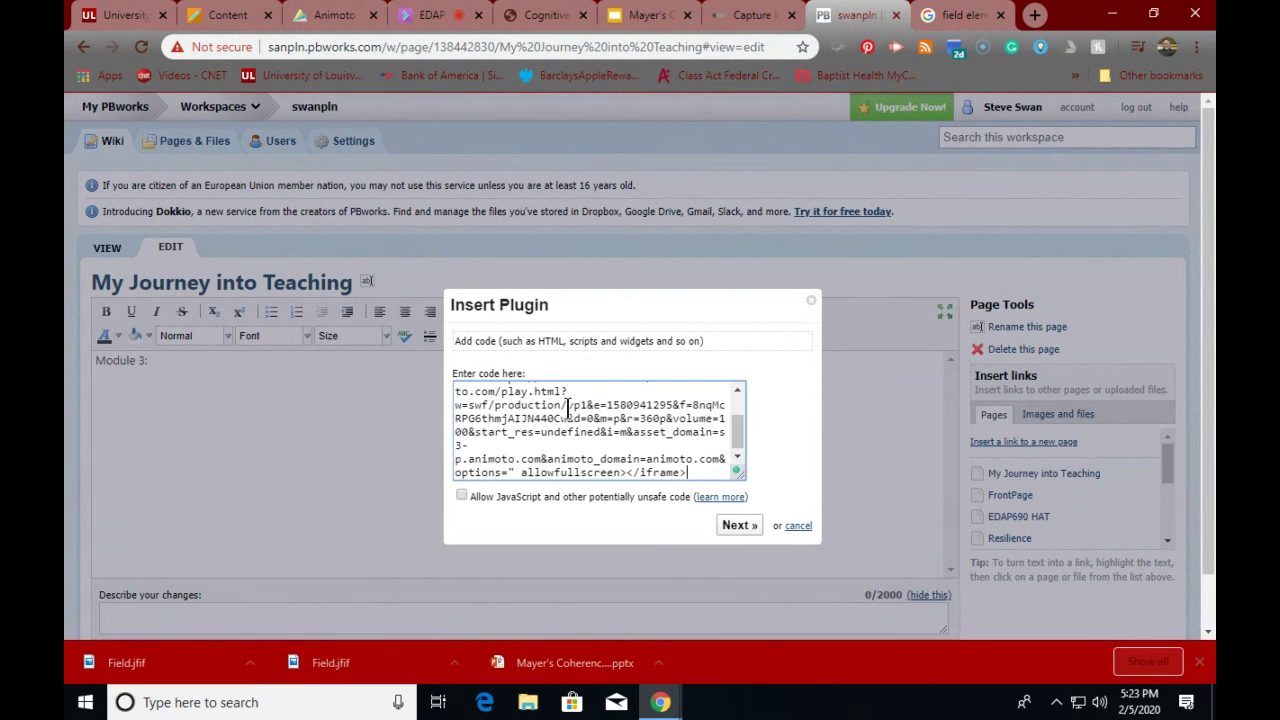
left_click(730, 526)
left_click(739, 413)
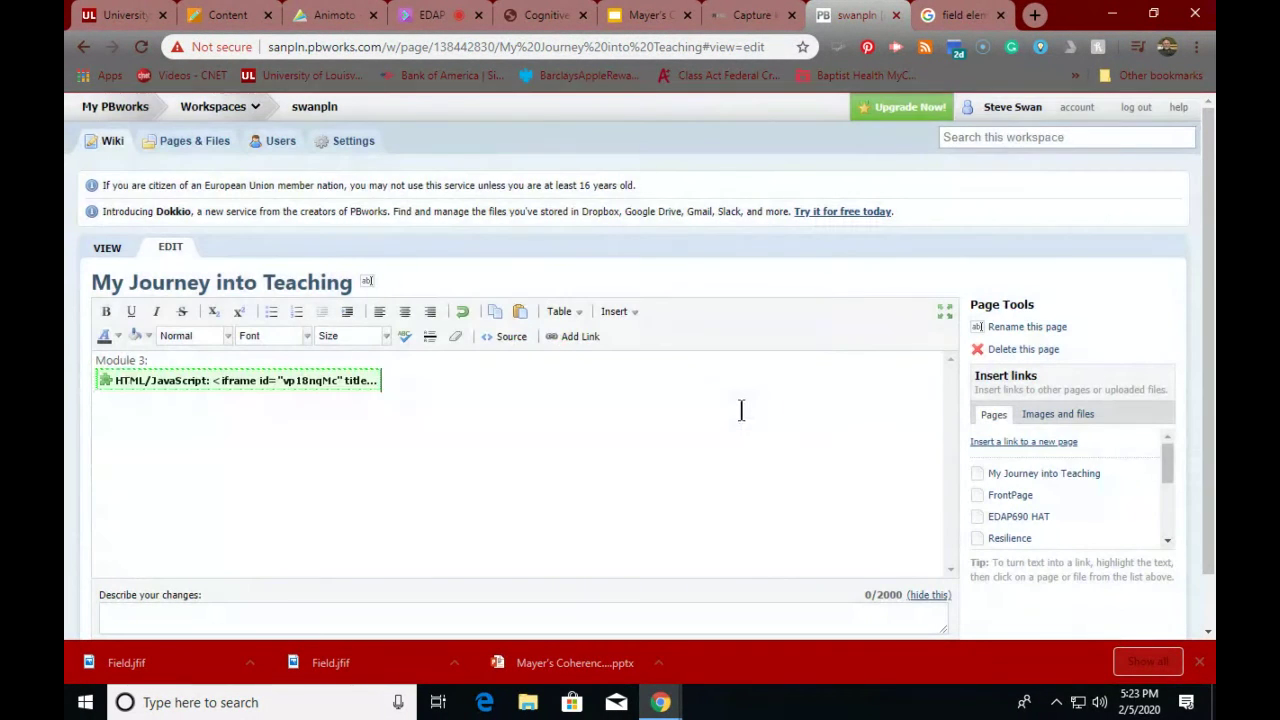
- Save the wiki page and play the embedded video on it
scroll(286, 440, "down", 1)
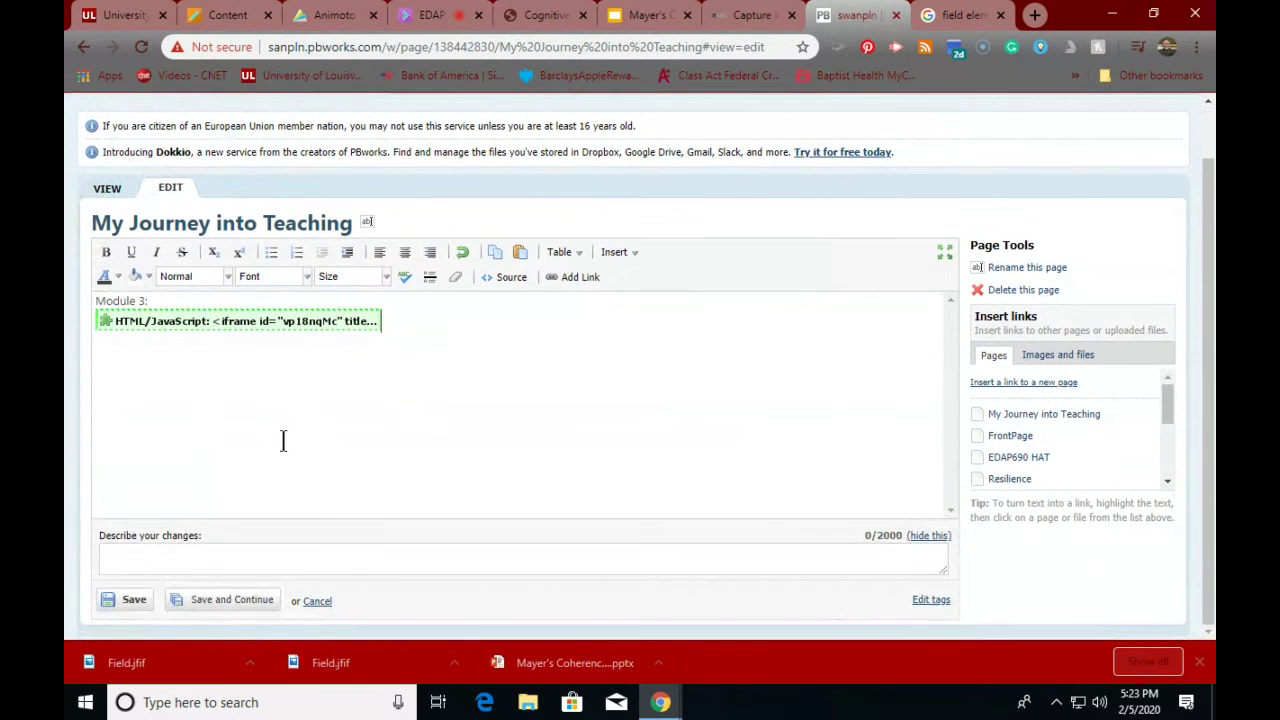
left_click(138, 596)
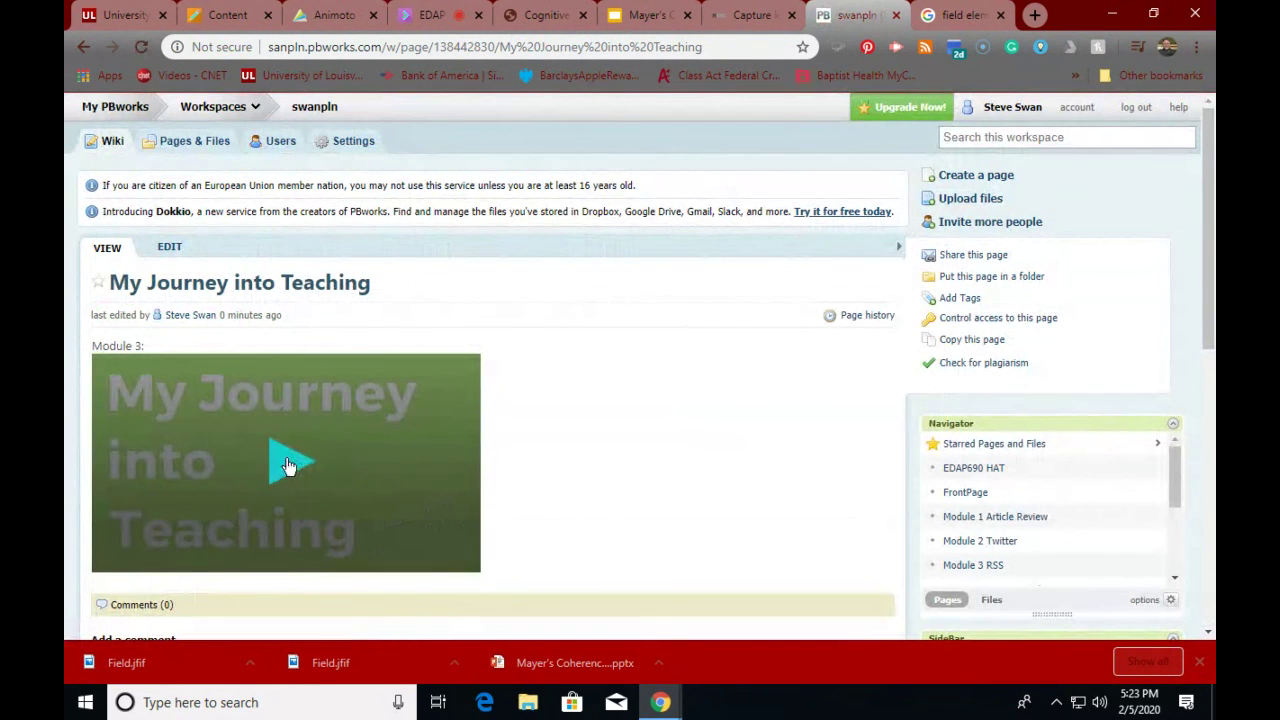
left_click(290, 464)
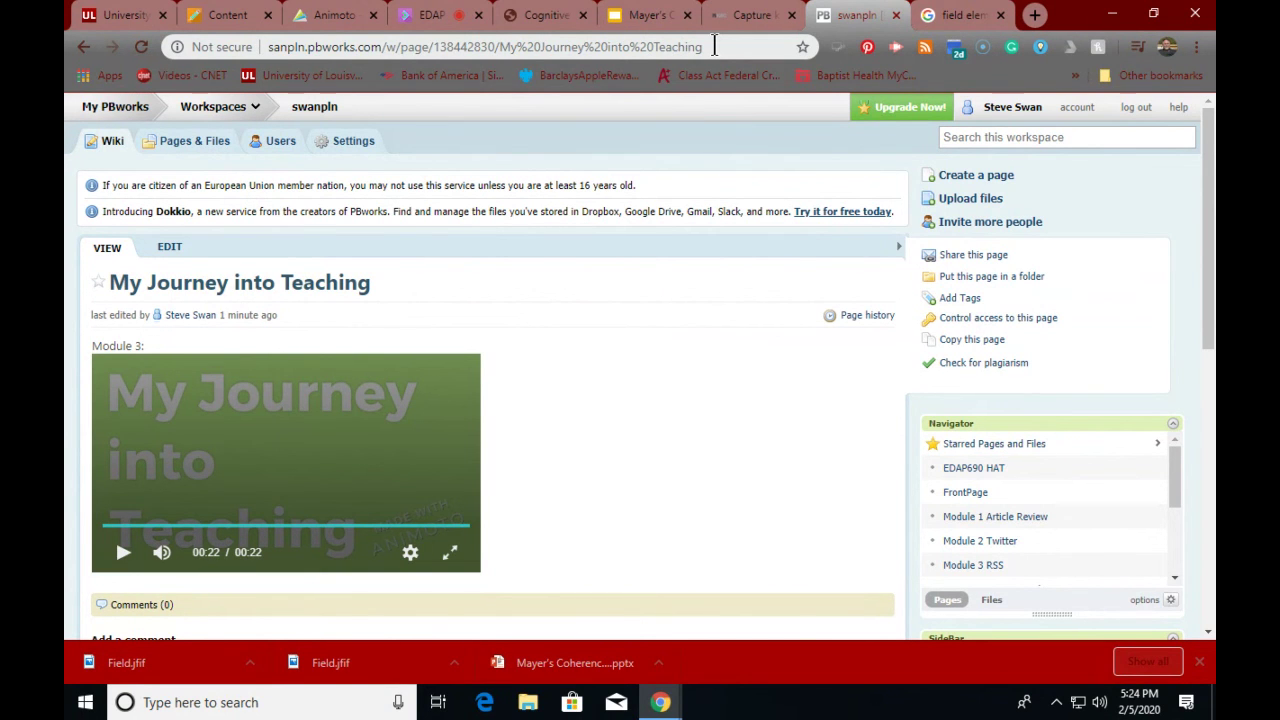
- Copy the wiki page's URL, switch to Blackboard and open the EDAP 690 course's Assignments
left_click(472, 46)
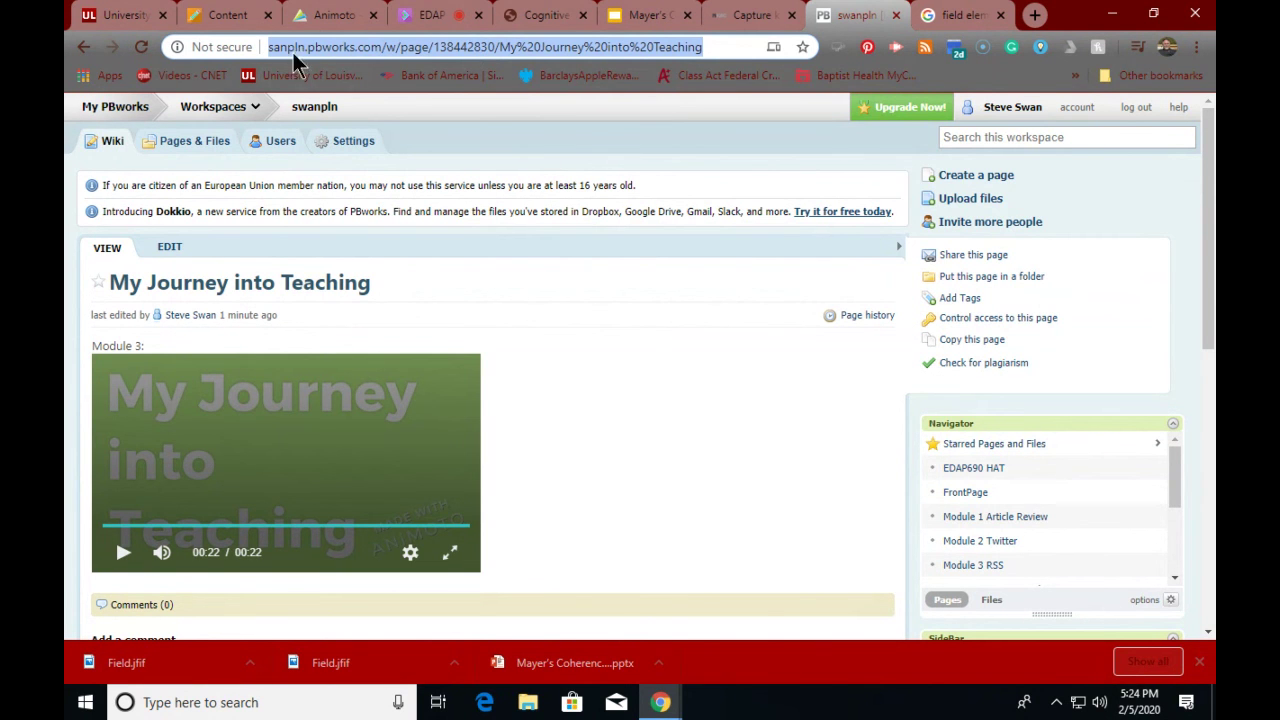
left_click(228, 15)
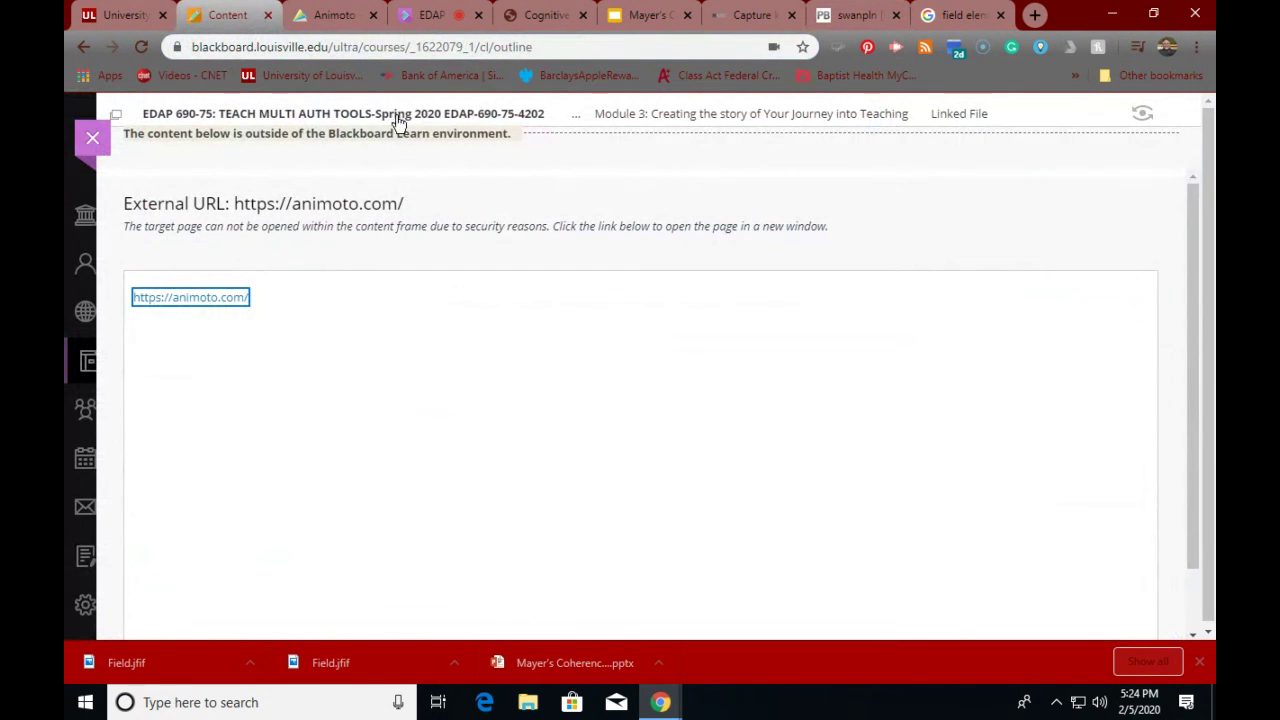
left_click(651, 114)
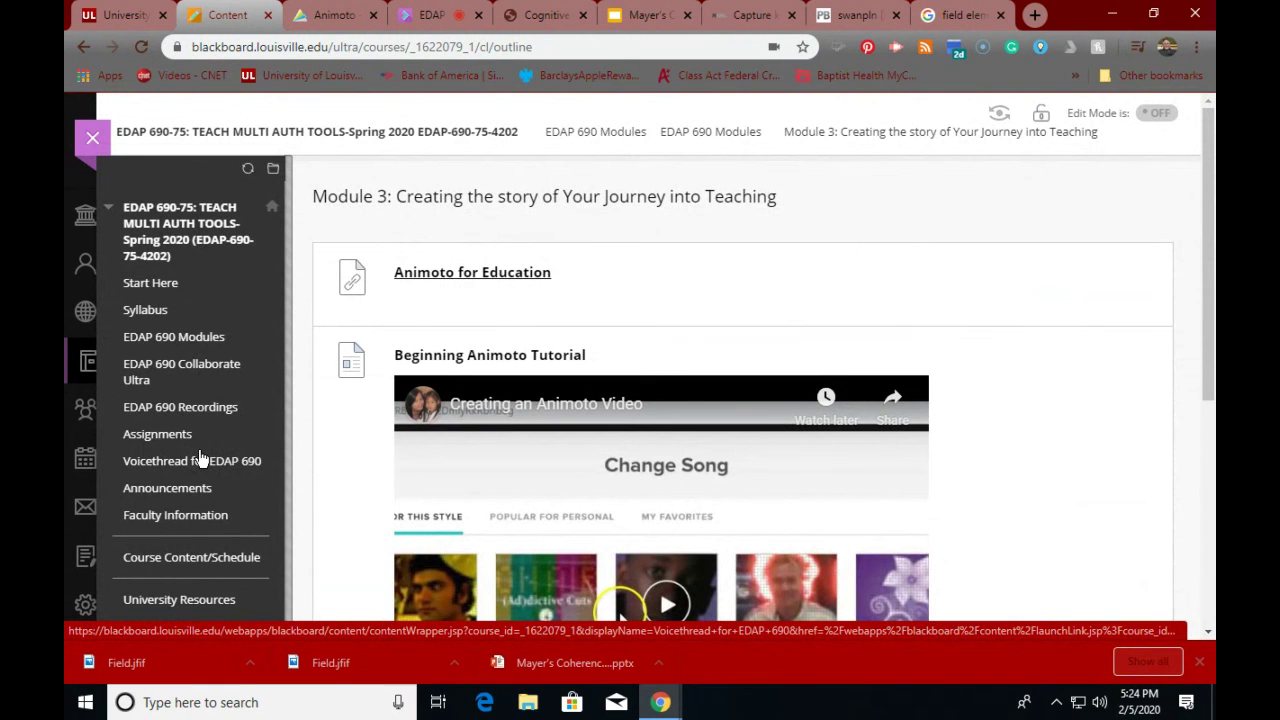
left_click(172, 433)
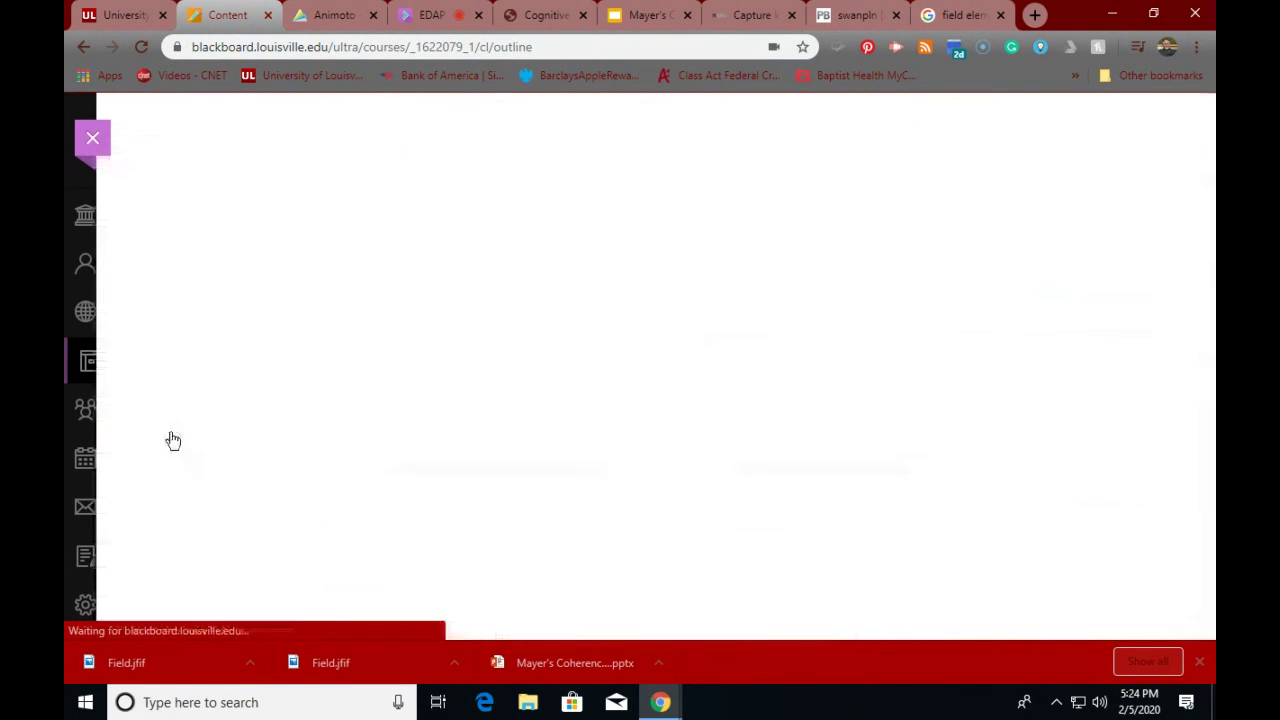
- Find the assignment "Module 3: Creating the Story of Your Journey into Teaching" and open its submission page
scroll(334, 392, "down", 10)
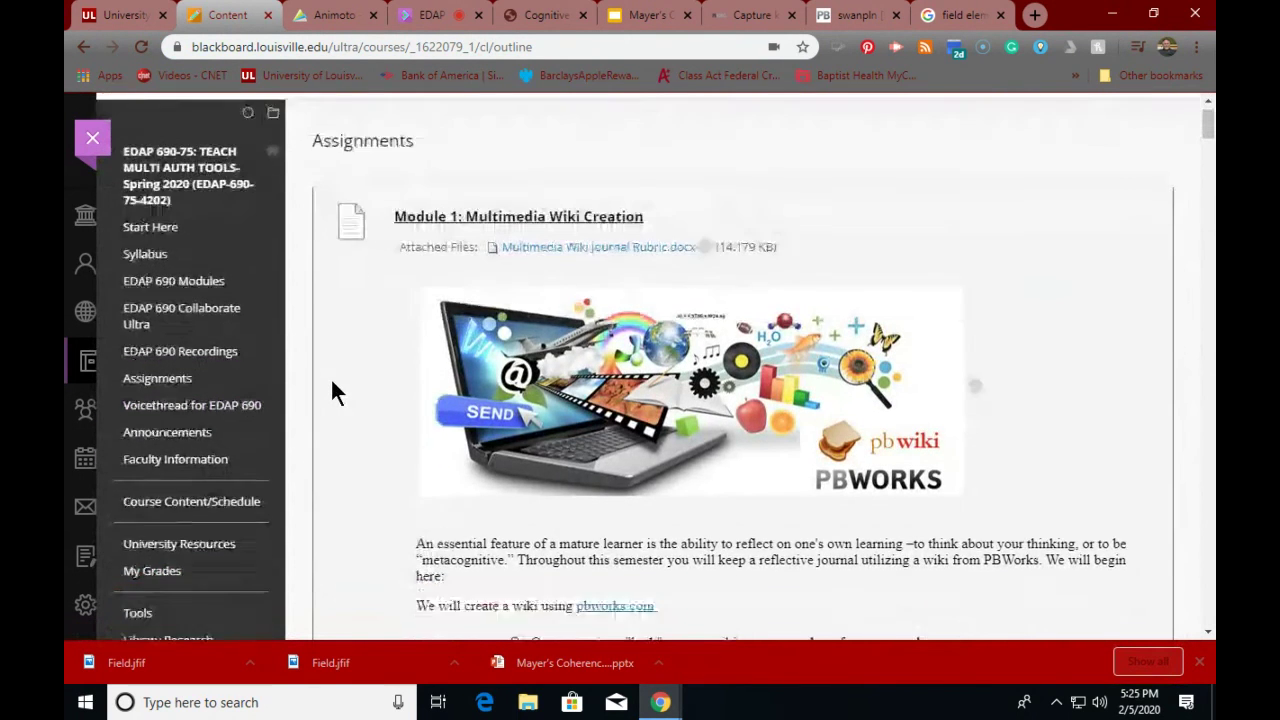
scroll(333, 390, "down", 12)
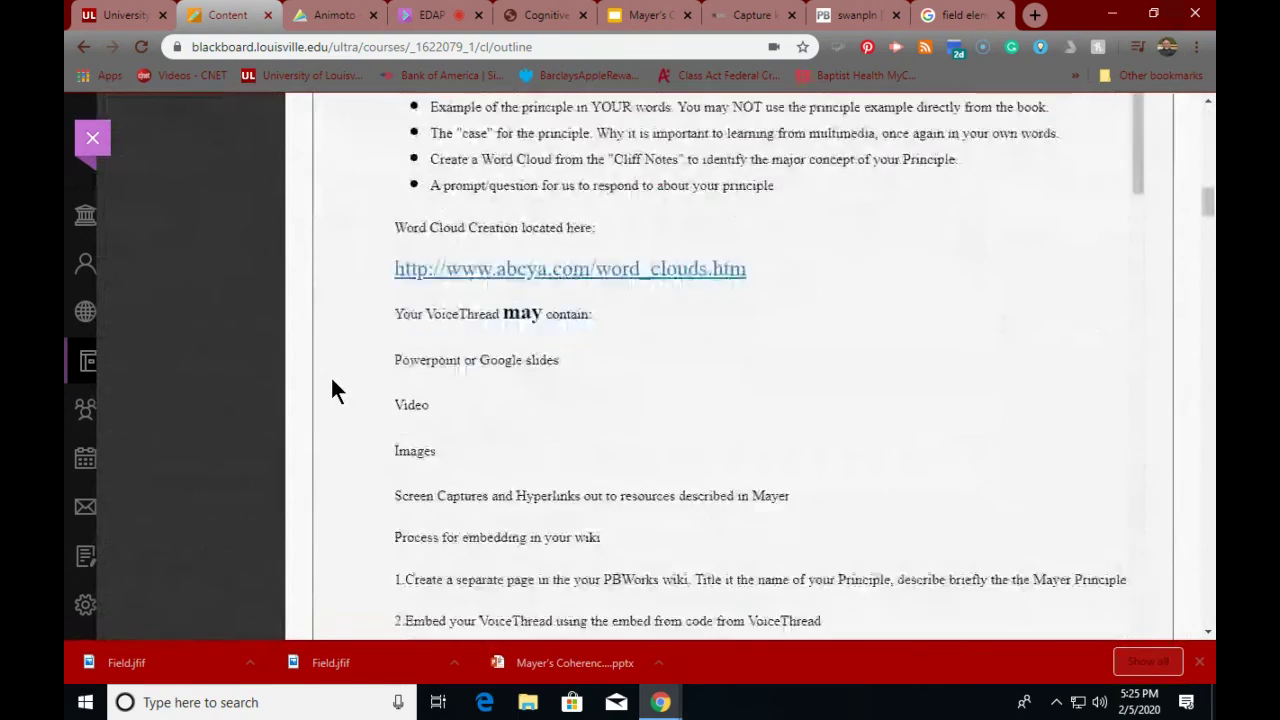
scroll(330, 375, "down", 5)
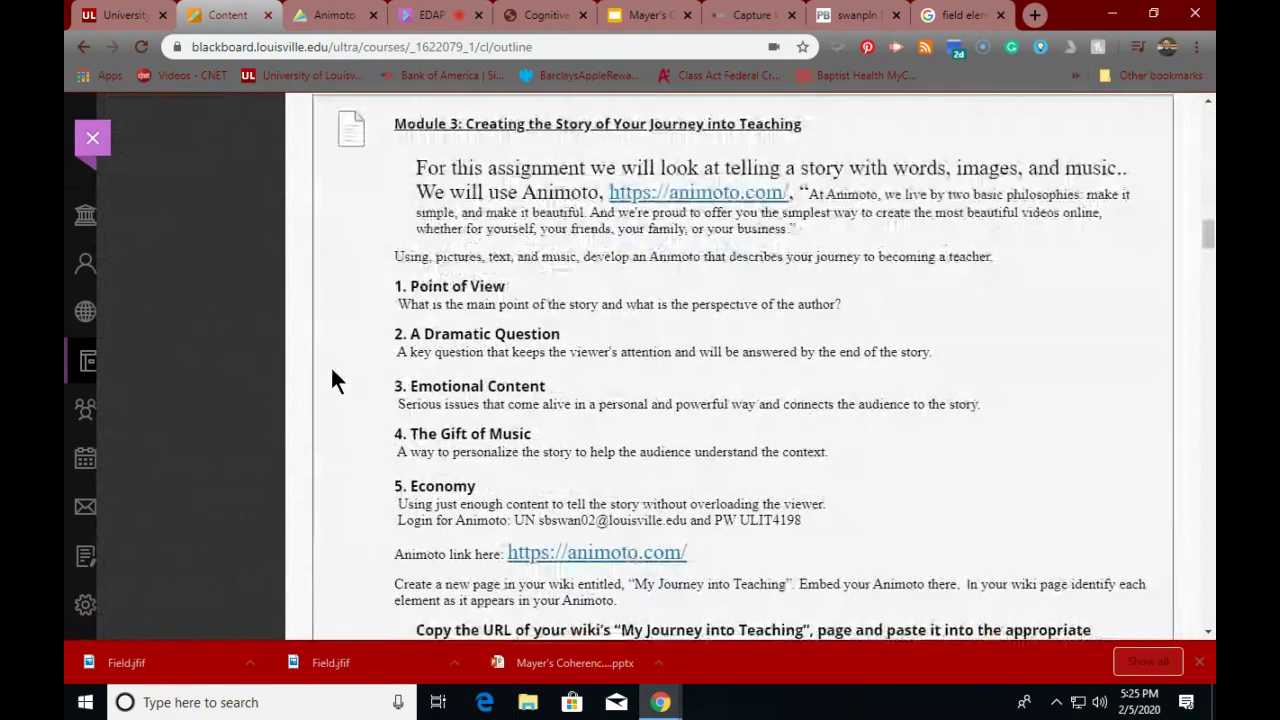
scroll(346, 360, "down", 3)
scroll(346, 353, "down", 2)
scroll(346, 353, "up", 8)
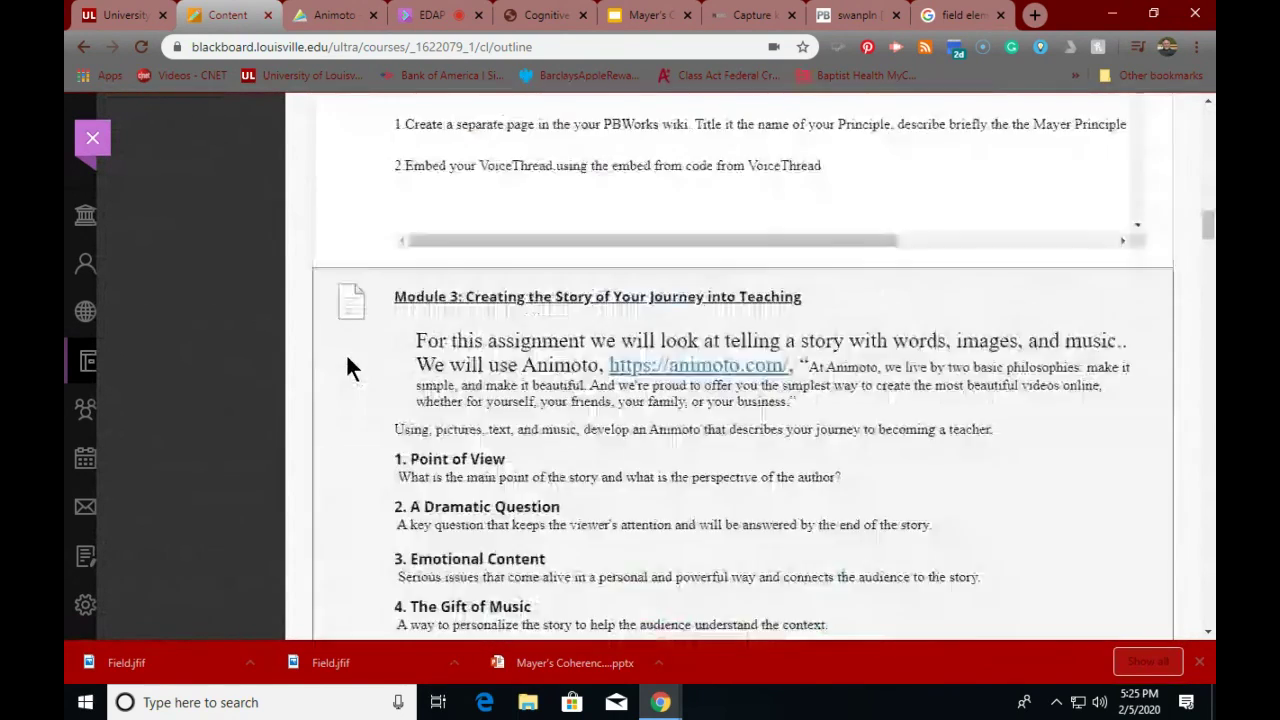
scroll(346, 354, "down", 2)
scroll(346, 354, "down", 1)
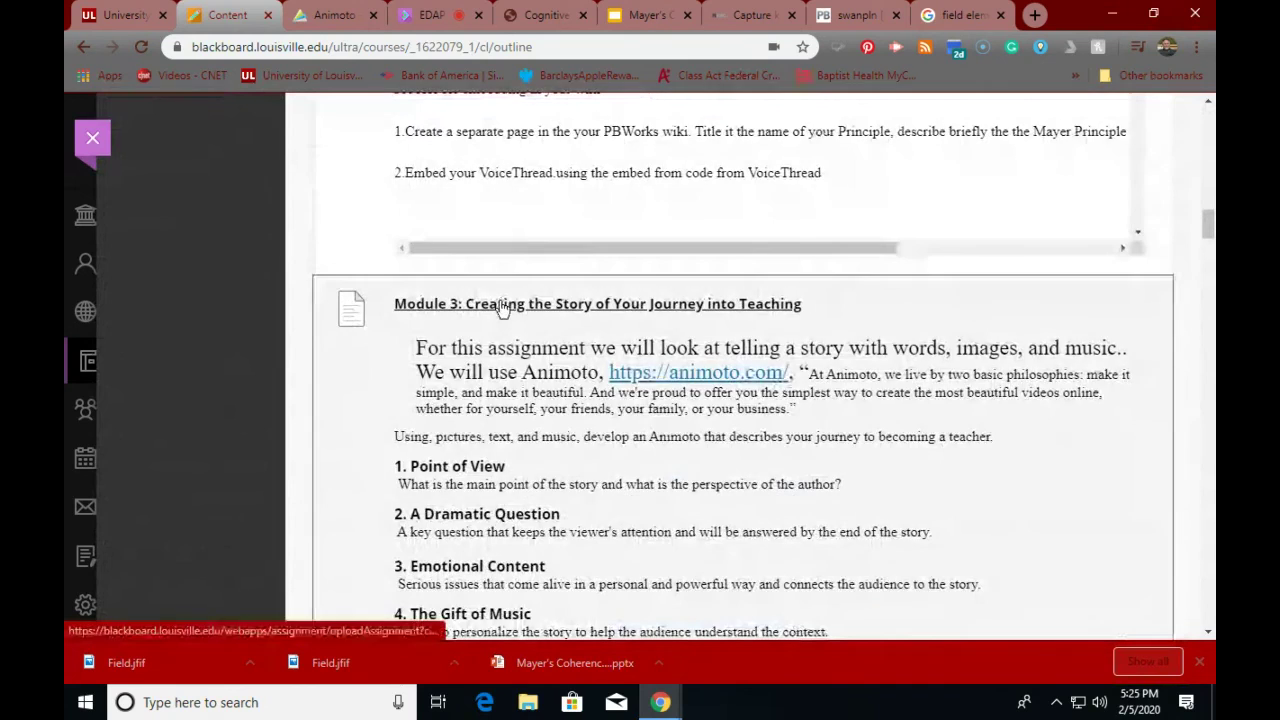
left_click(502, 303)
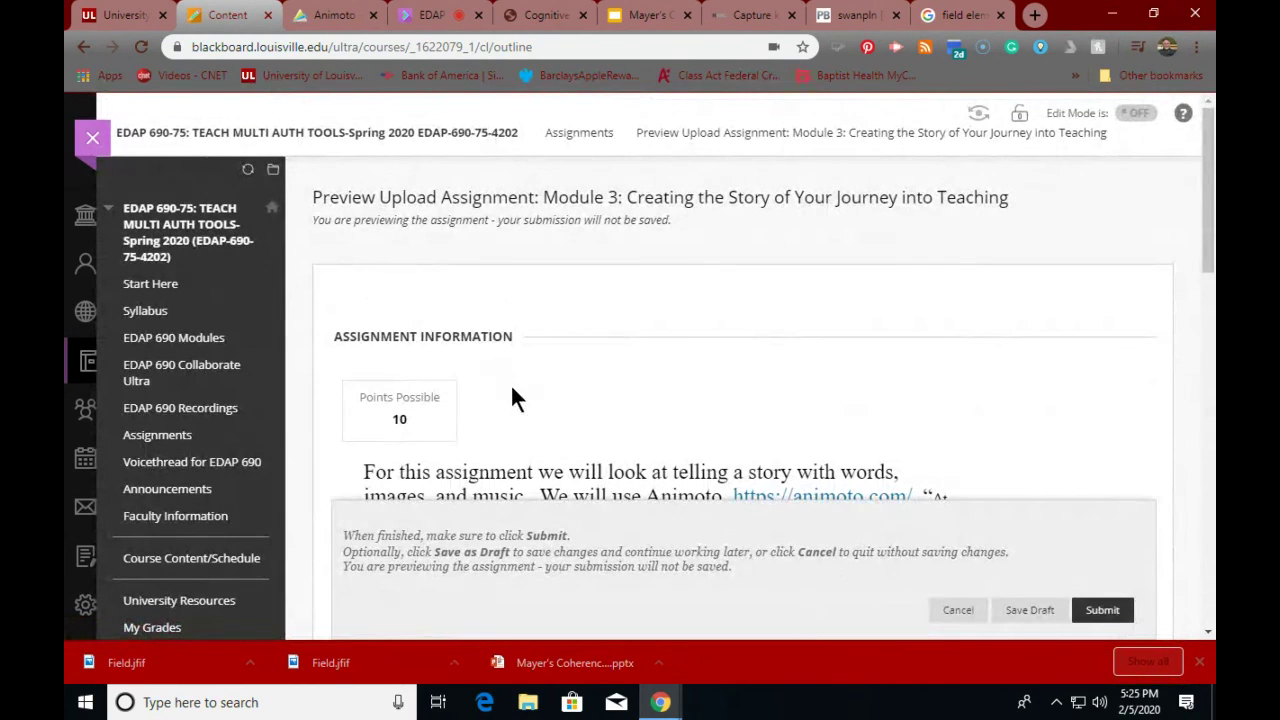
- Start a text submission for the assignment and paste the wiki page's URL into it
scroll(679, 471, "down", 6)
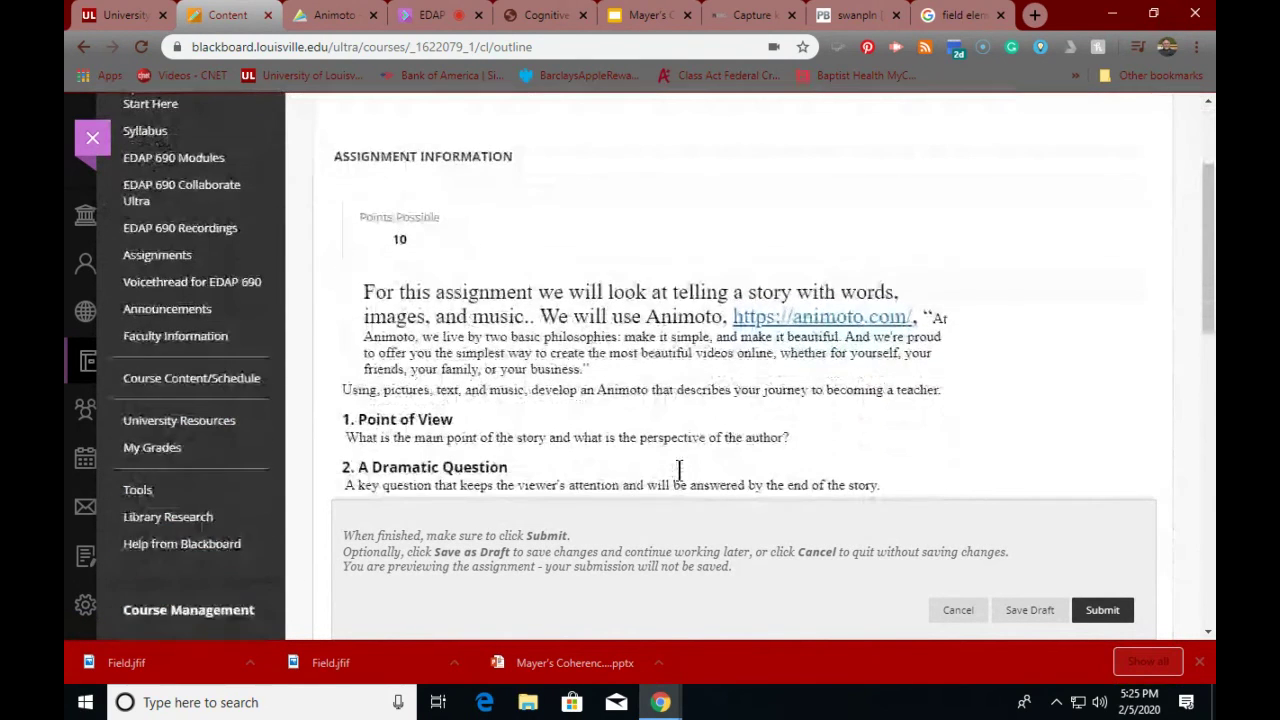
scroll(679, 482, "down", 4)
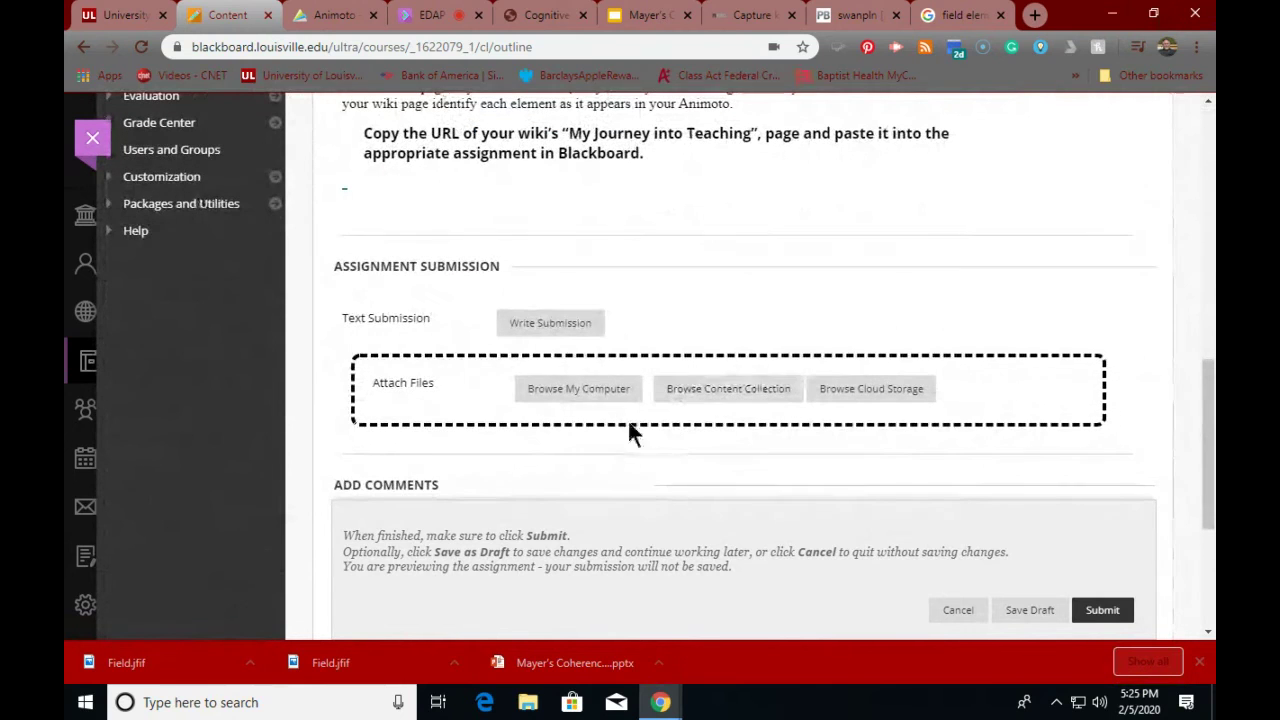
left_click(549, 331)
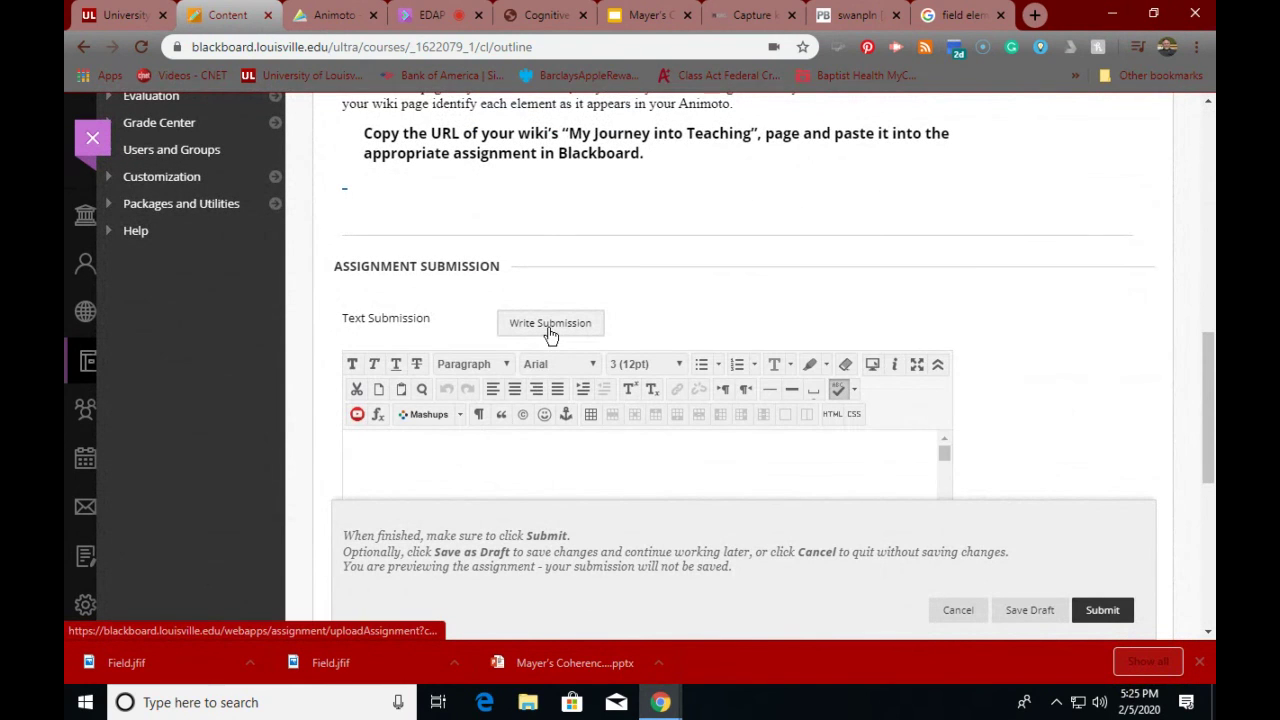
left_click(403, 442)
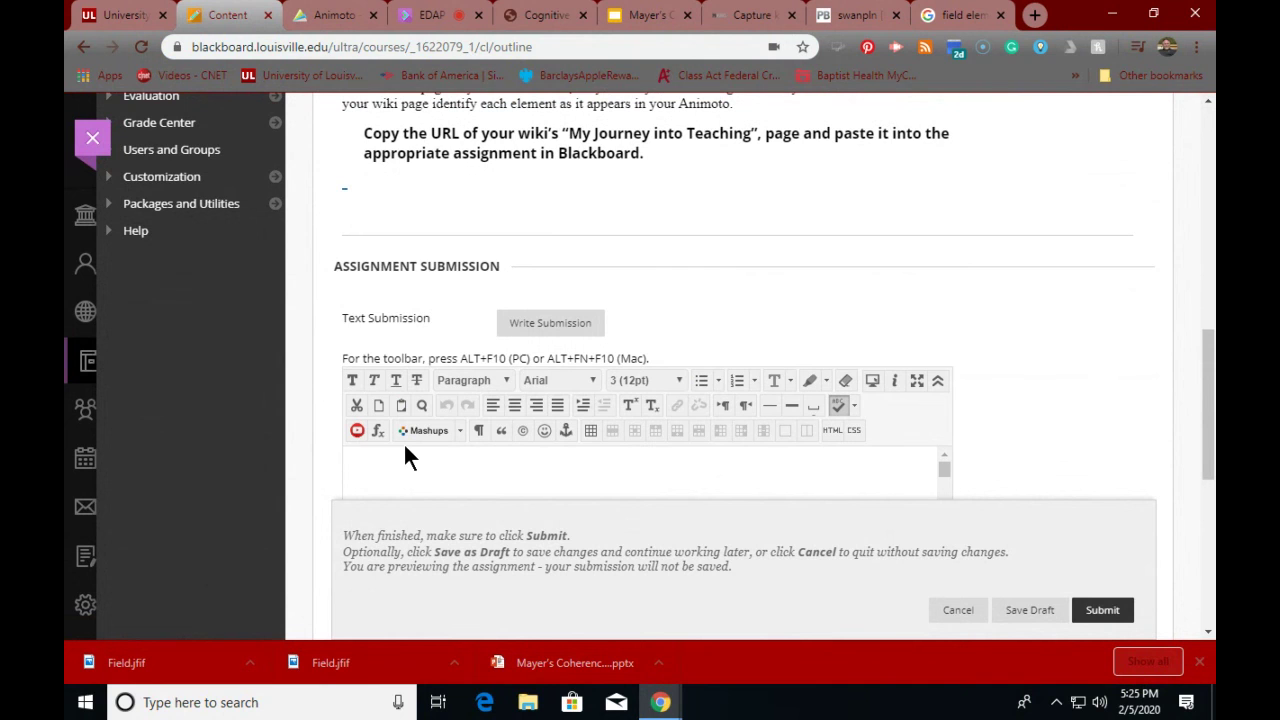
key("ctrl+v")
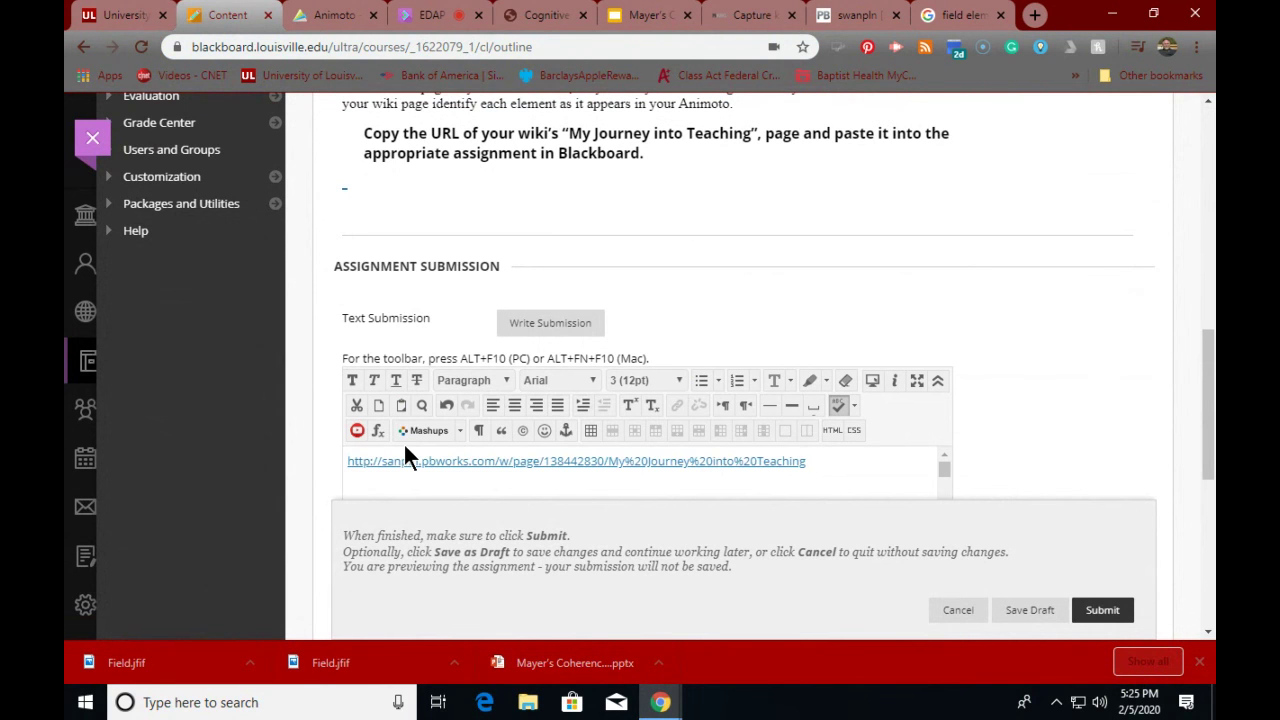
- Submit the Module 3 "Creating the Story of Your Journey into Teaching" assignment and check the page for the submission result
left_click(1078, 615)
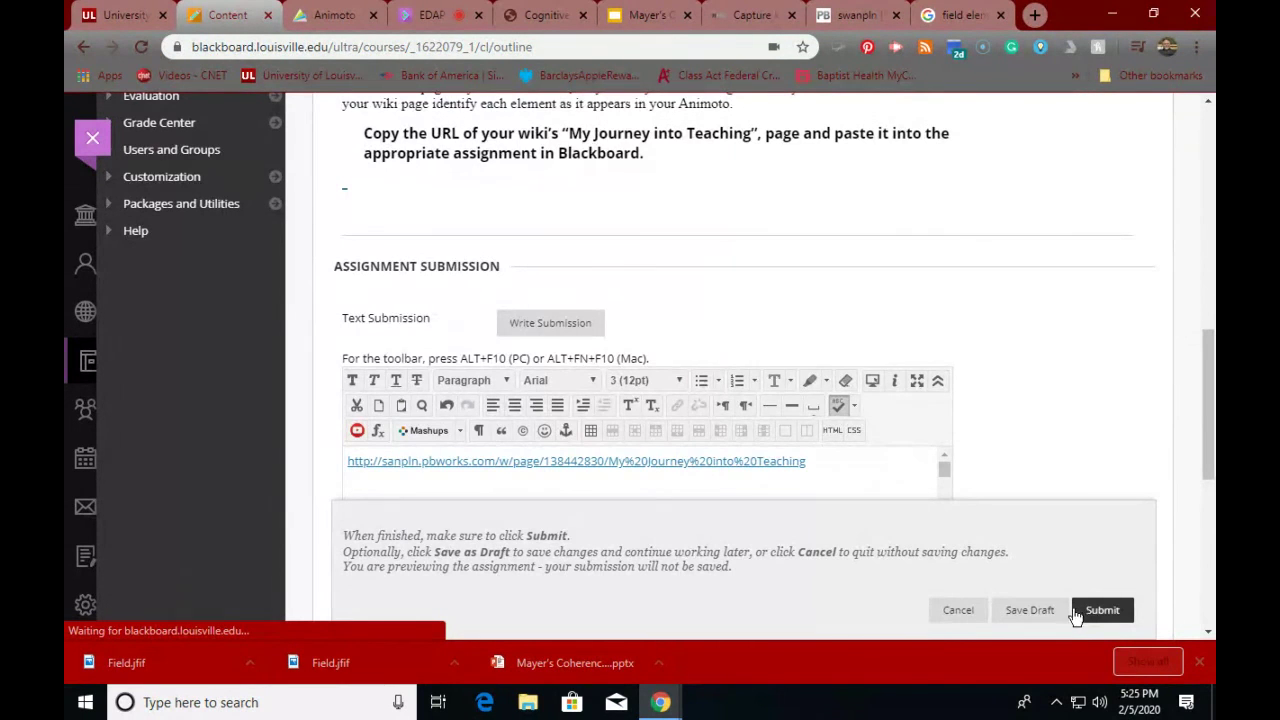
scroll(700, 488, "down", 15)
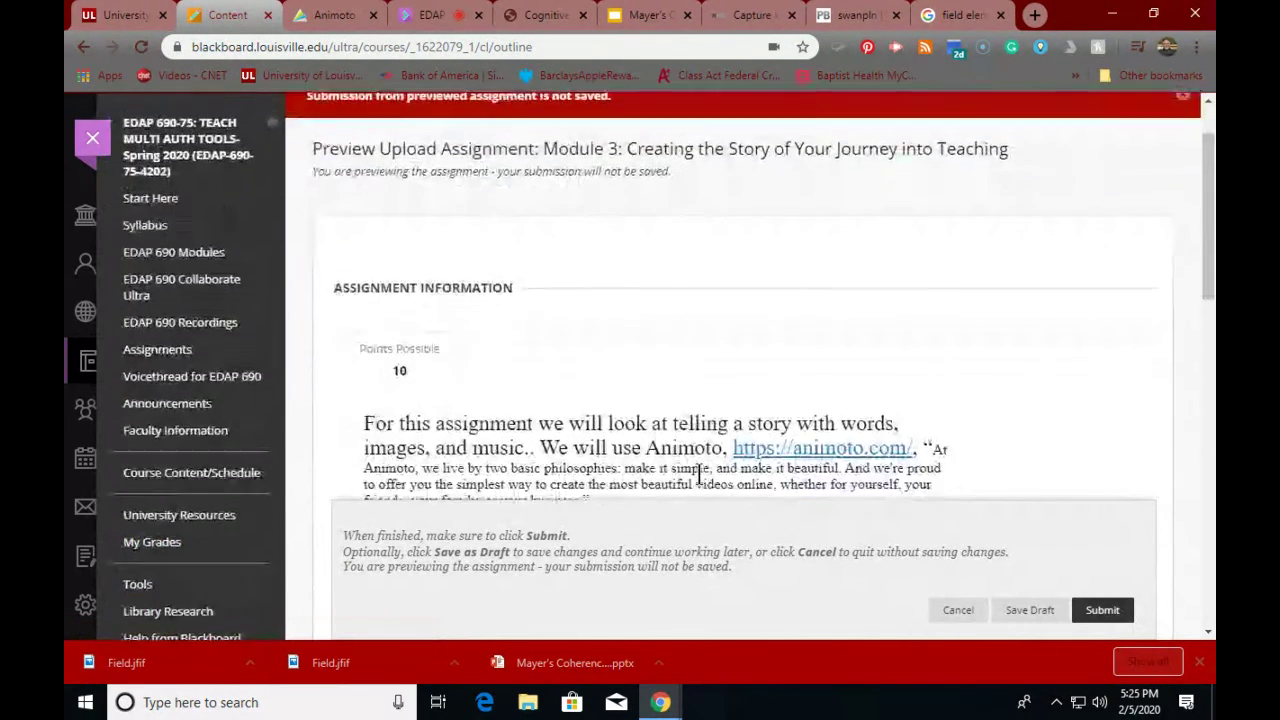
scroll(700, 477, "up", 15)
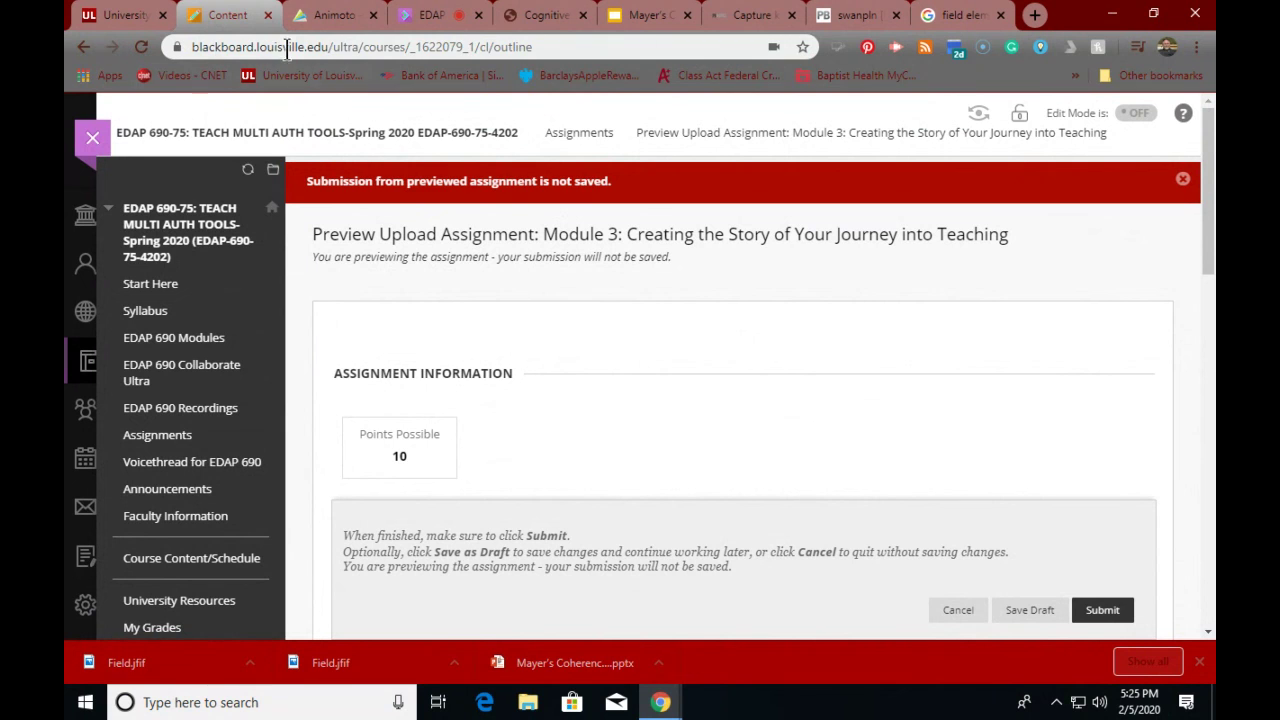
- Open the course's "Voicethread for EDAP 690" page, consult the 12 Principles of Multimedia Learning PDF, and return to Blackboard
left_click(180, 462)
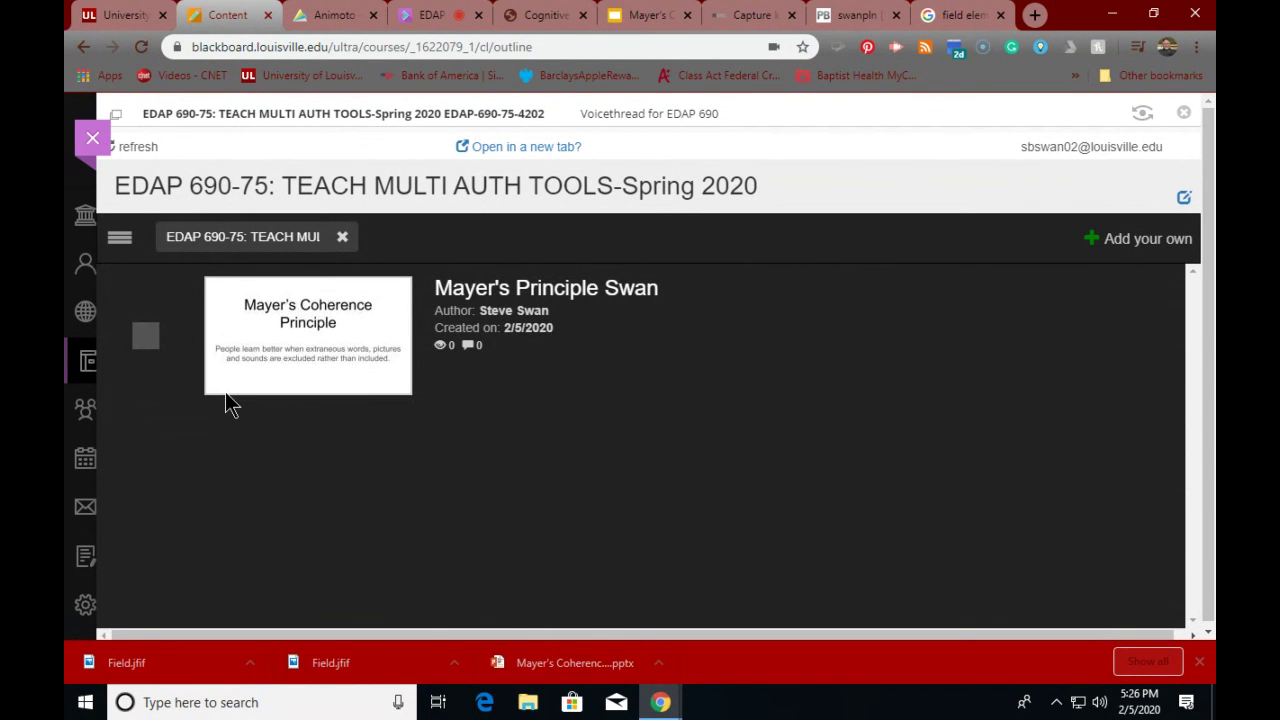
mouse_move(228, 343)
left_click(525, 18)
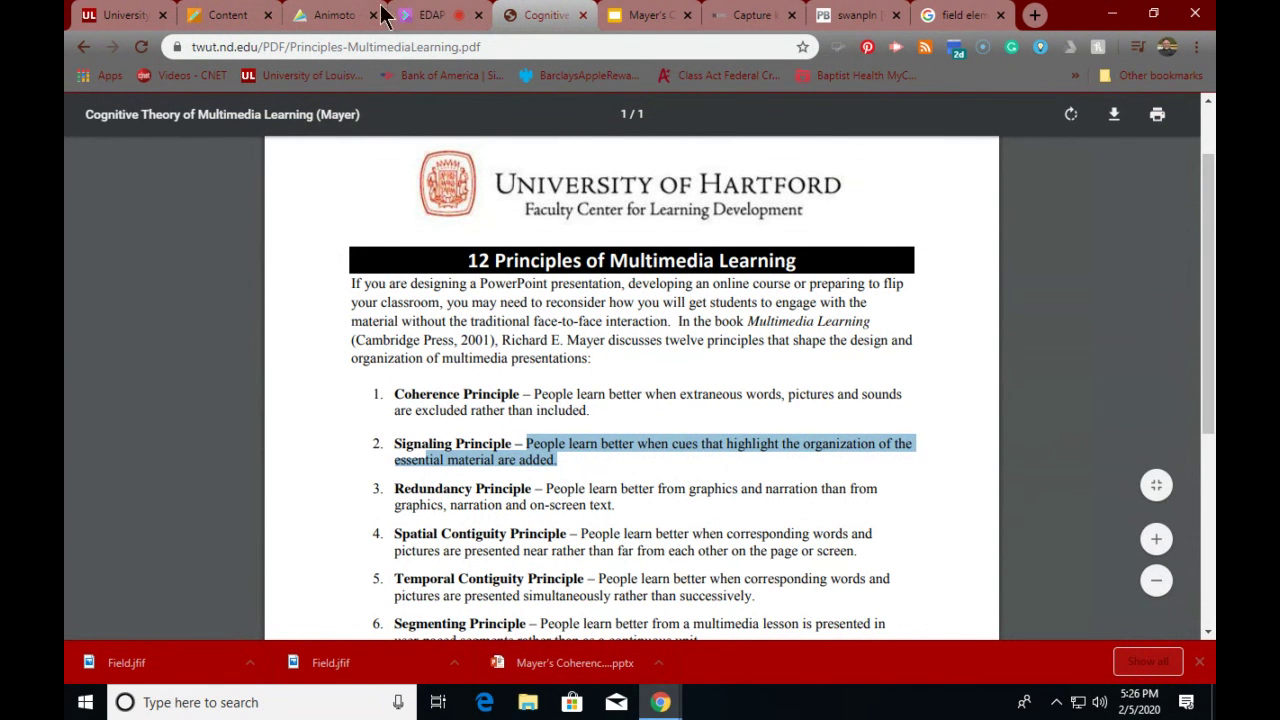
left_click(222, 16)
- Copy the embed code of the Mayer's Principle VoiceThread from its basic sharing options and switch to the PBworks wiki
mouse_move(322, 413)
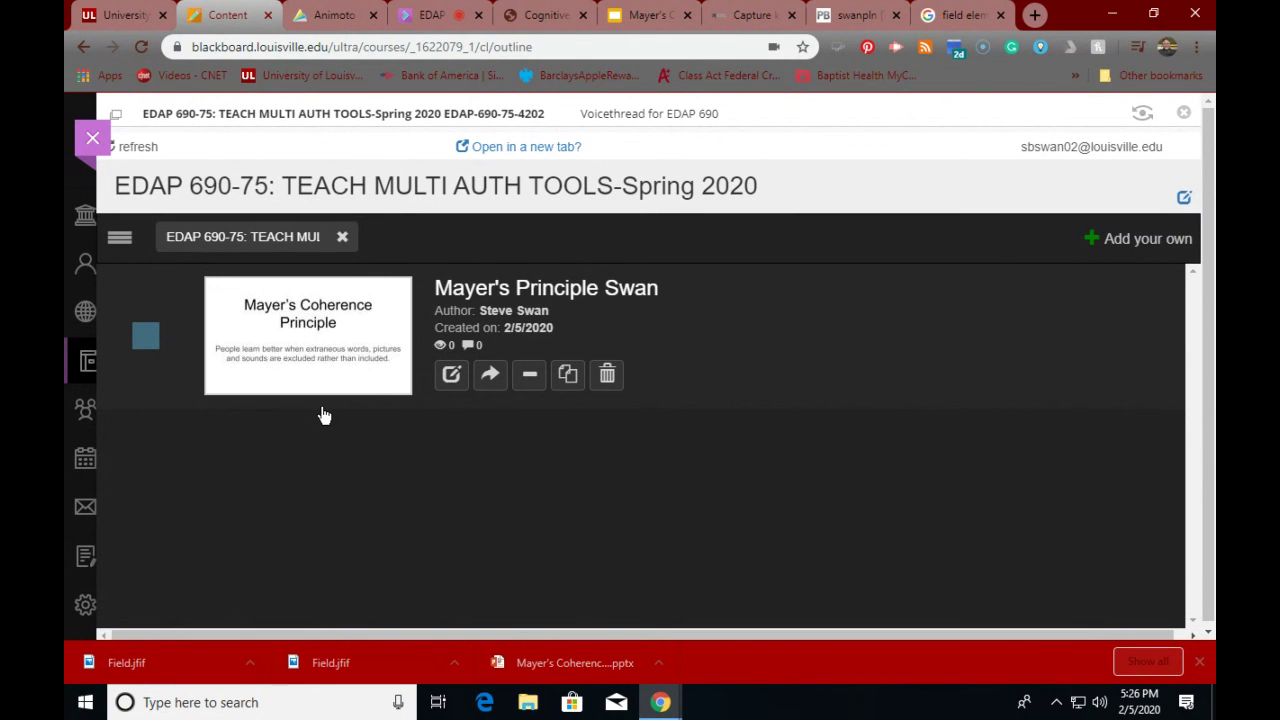
mouse_move(366, 371)
left_click(491, 376)
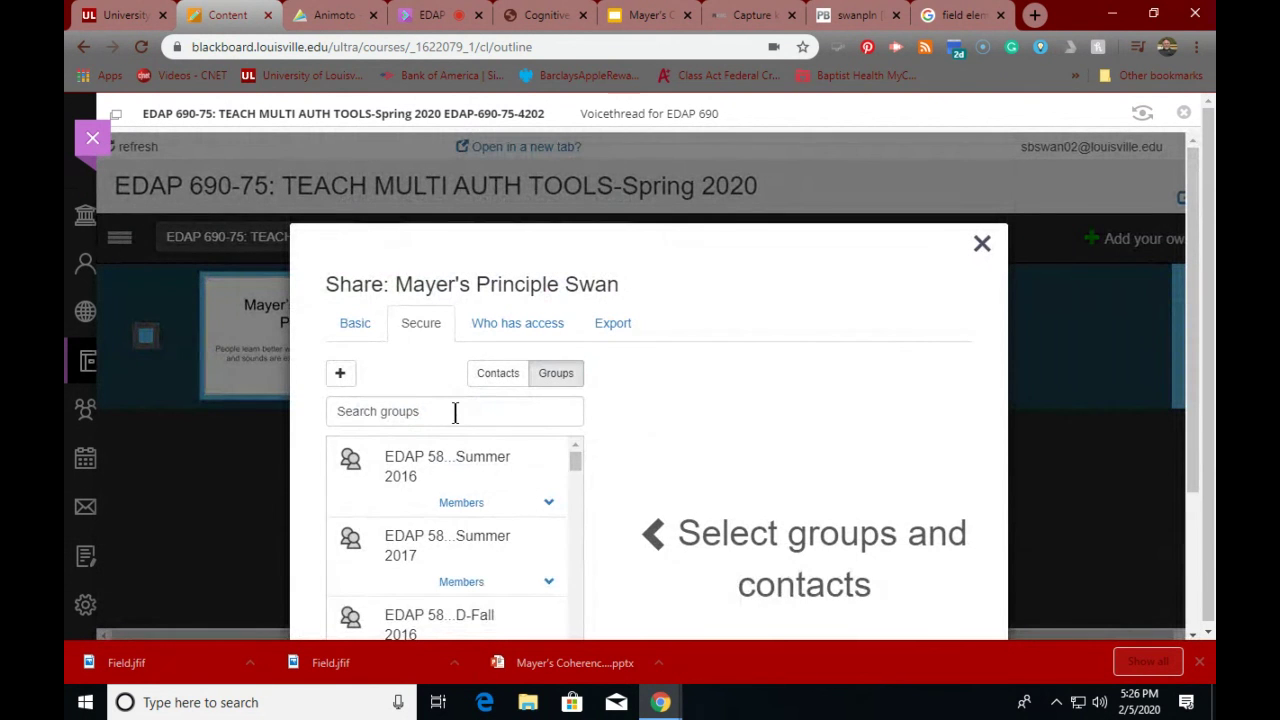
left_click(349, 336)
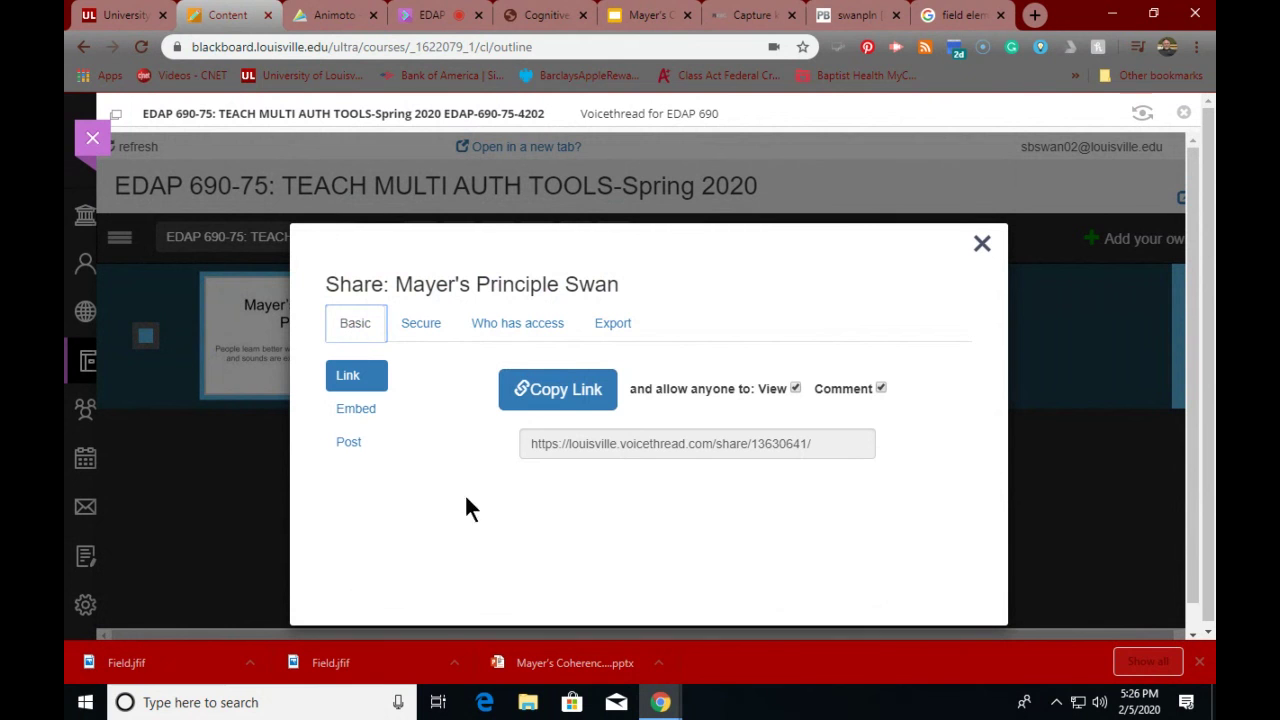
left_click(358, 410)
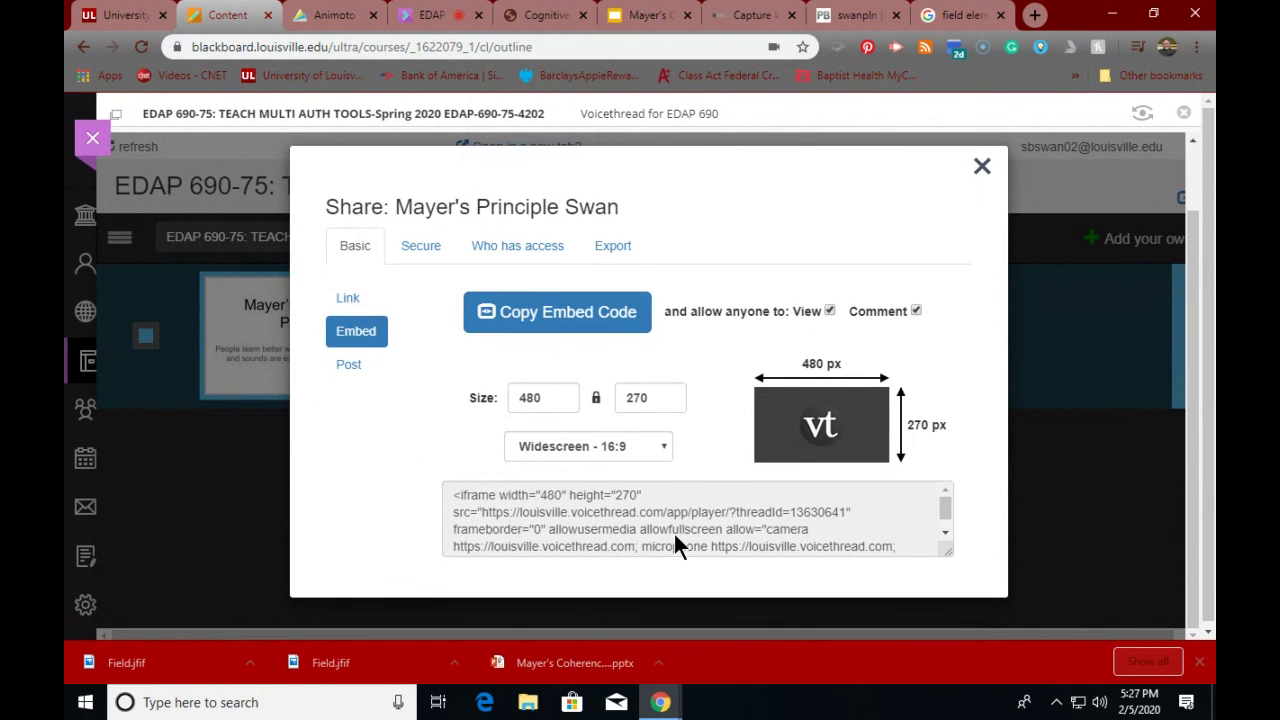
left_click(597, 333)
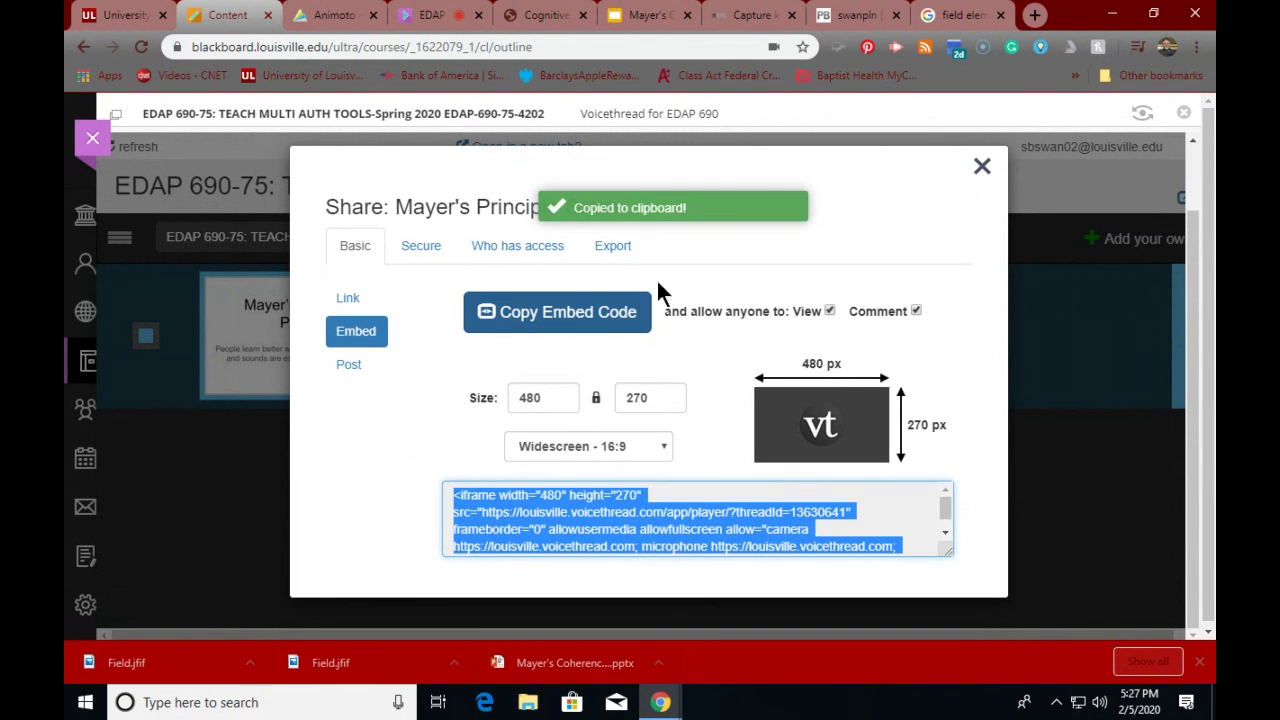
left_click(820, 25)
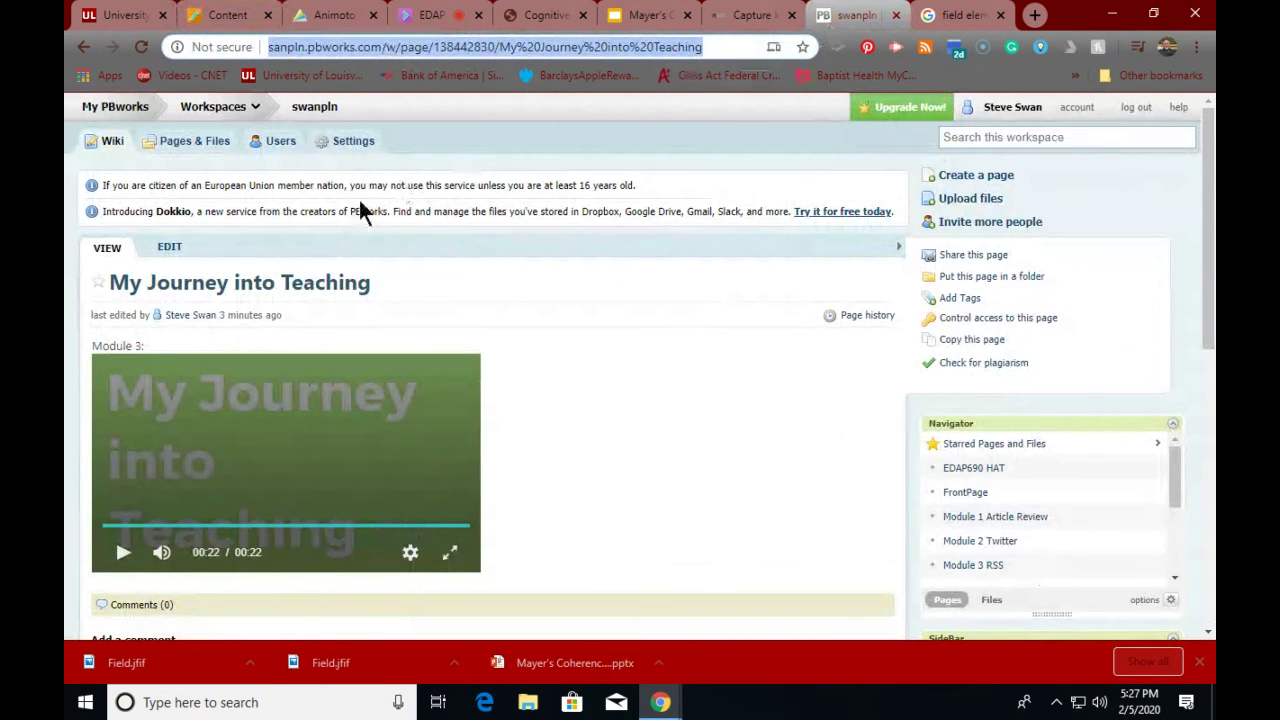